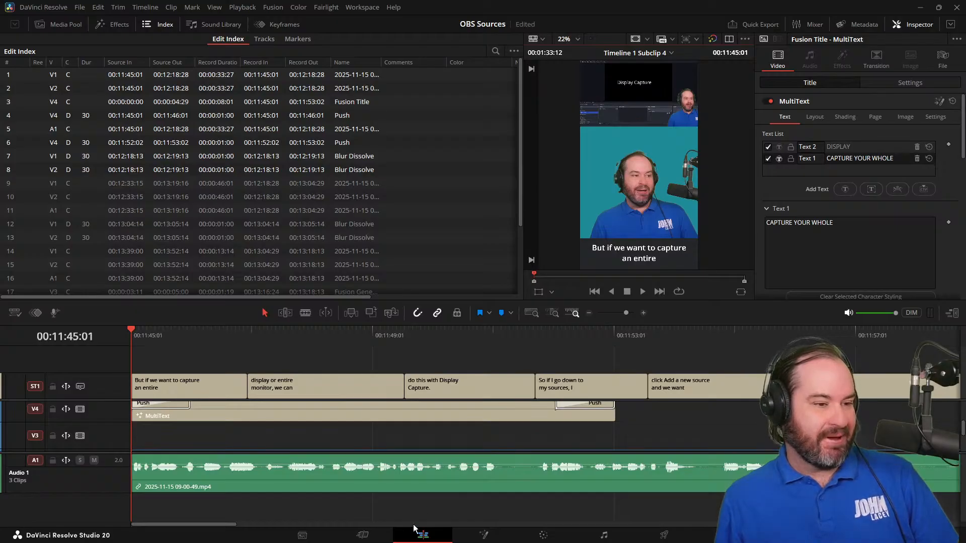
Preview the vertical short's opening on the Cut page and enlarge its viewer.
click(381, 538)
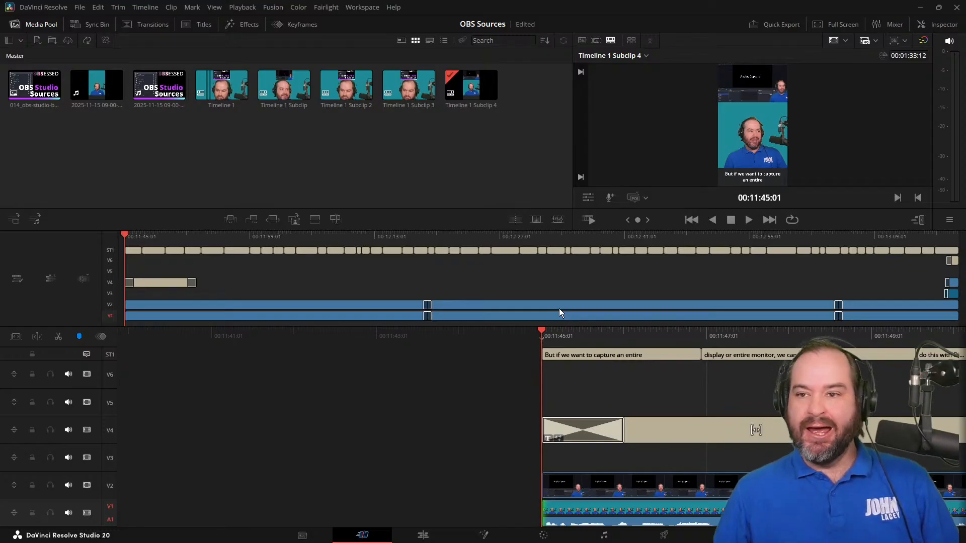
key(space)
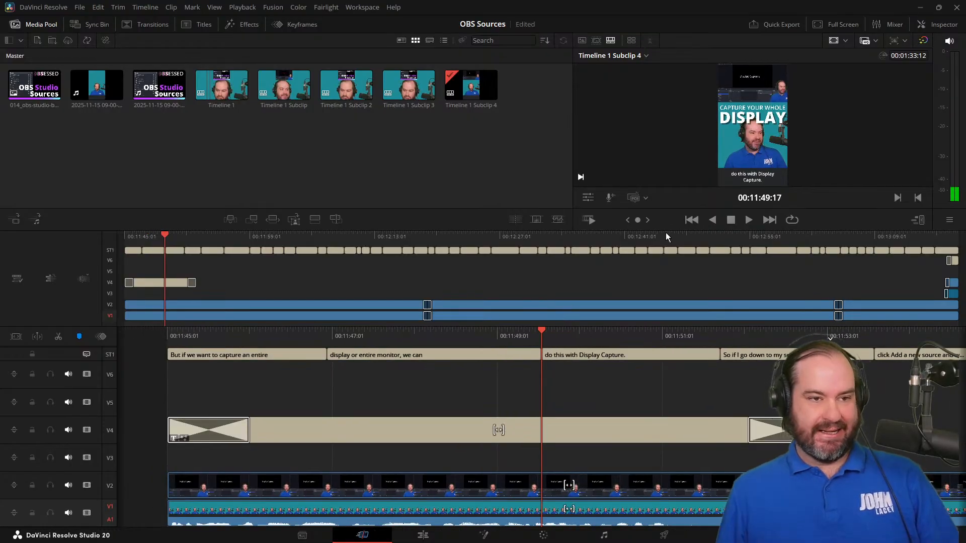
click(697, 224)
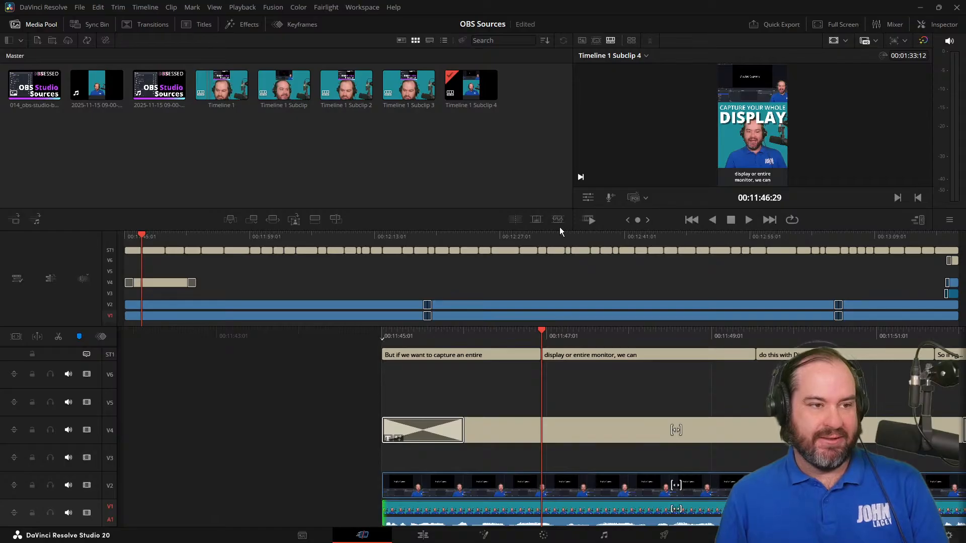
click(564, 250)
drag(558, 230, 558, 317)
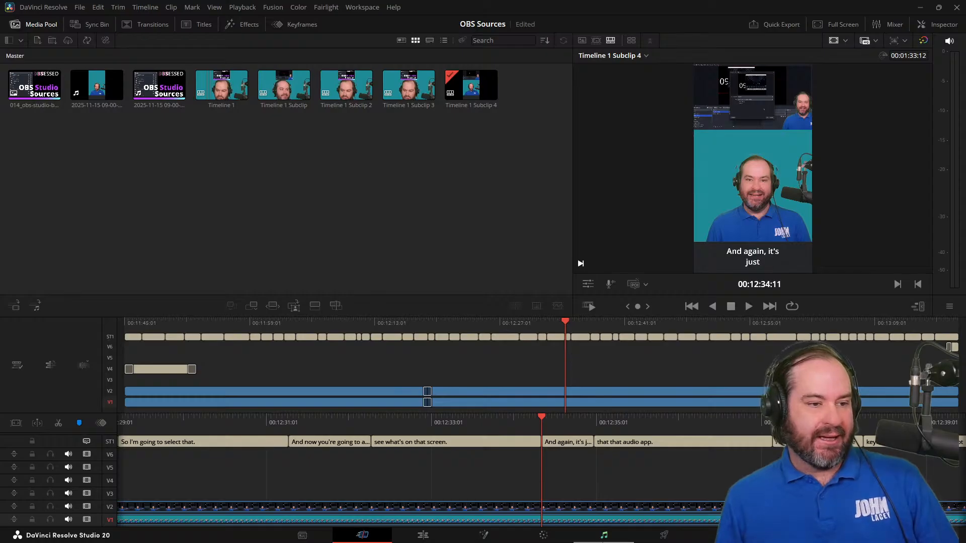
Switch to the Edit page and play the subclip from 00:12:34:11.
click(426, 535)
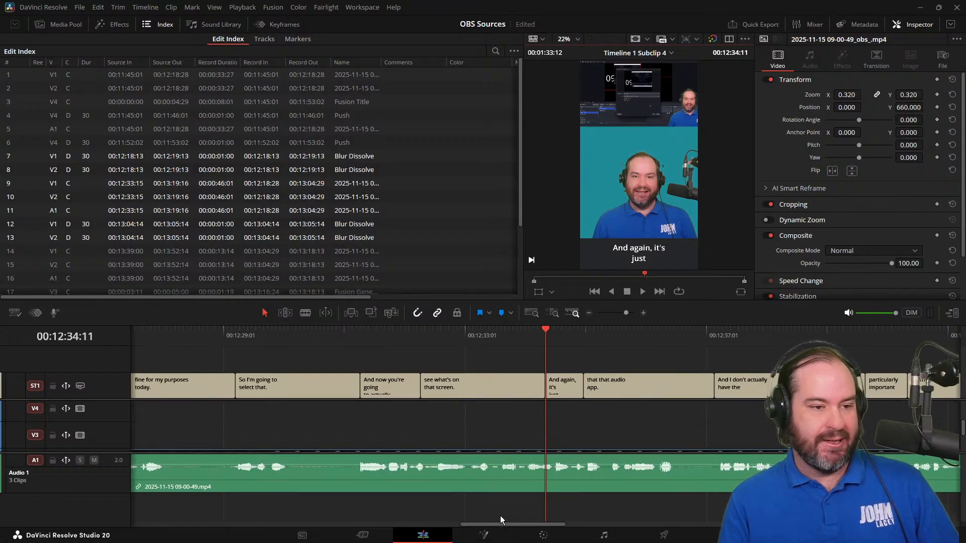
key(space)
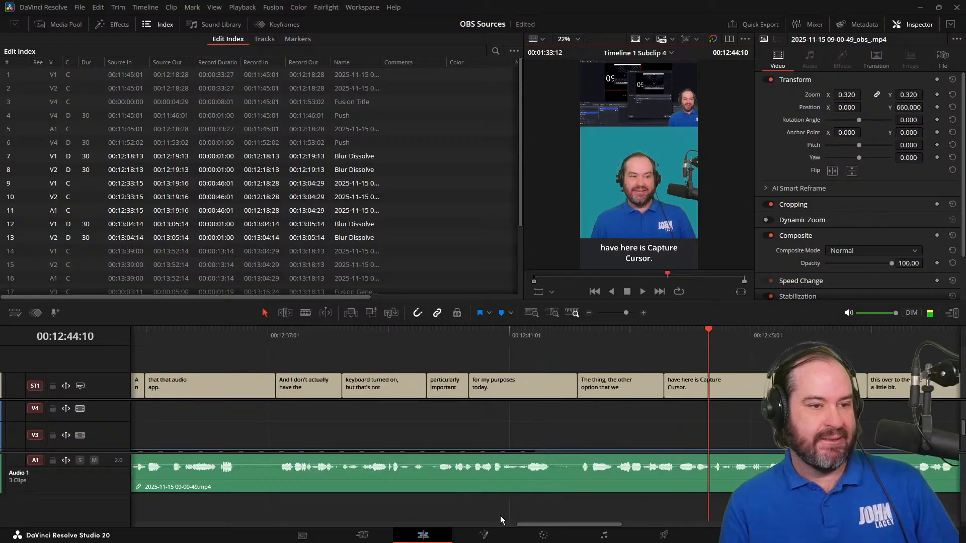
key(space)
Move the playhead to the second Blur Dissolve near 00:13:04 and preview the transition.
click(590, 314)
click(590, 314)
click(590, 313)
click(590, 314)
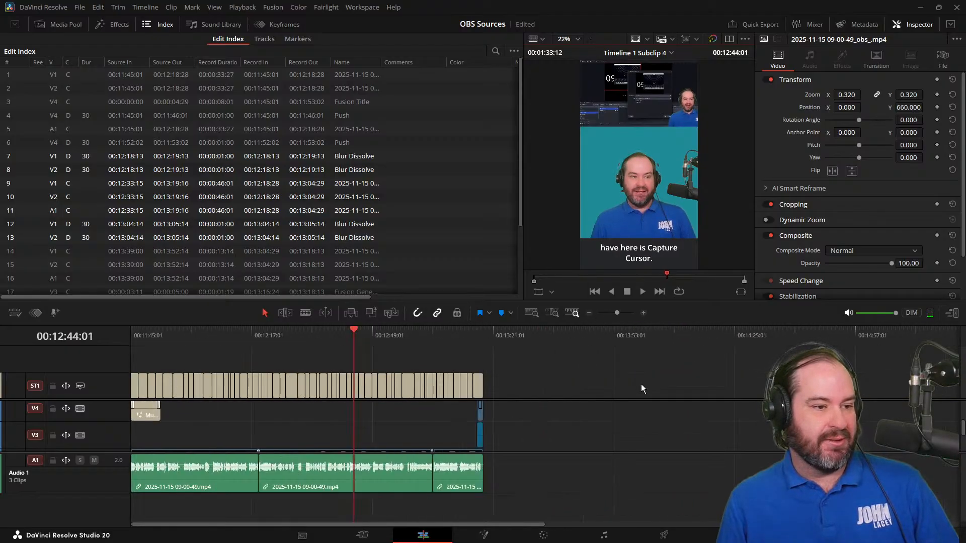
drag(422, 328, 431, 334)
key(Right)
key(Right)
key(Right)
key(Right)
key(Right)
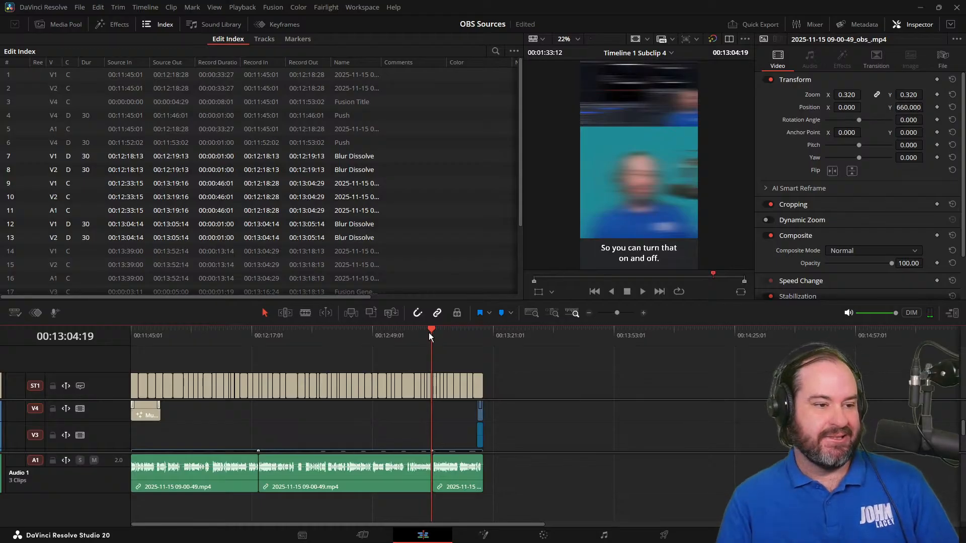
key(space)
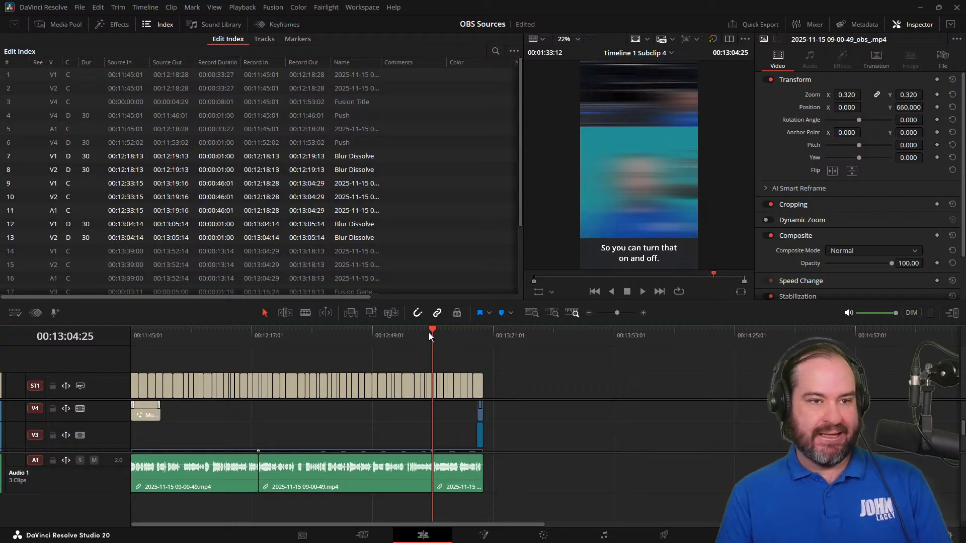
Play the final section of the timeline from 00:13:14:08 to review the end card.
click(350, 394)
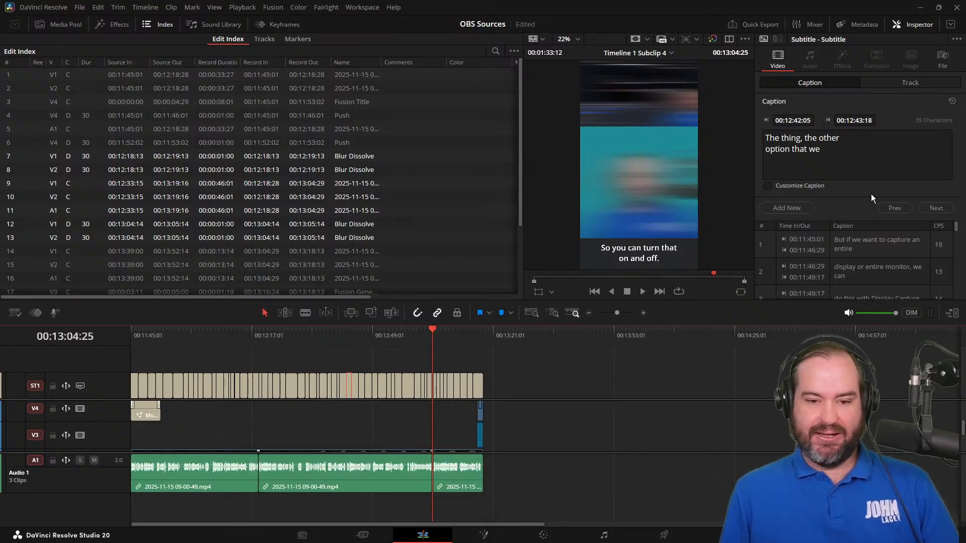
click(468, 333)
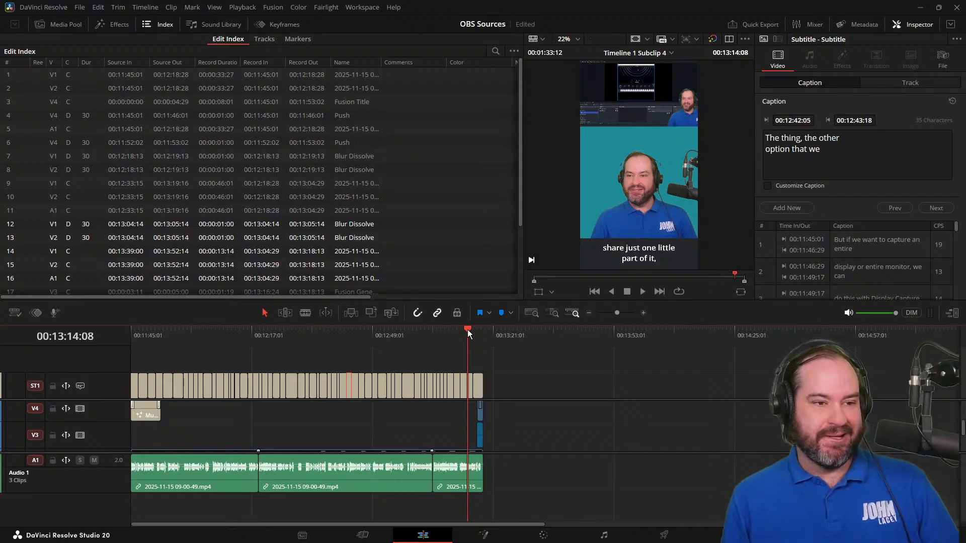
click(644, 313)
click(644, 313)
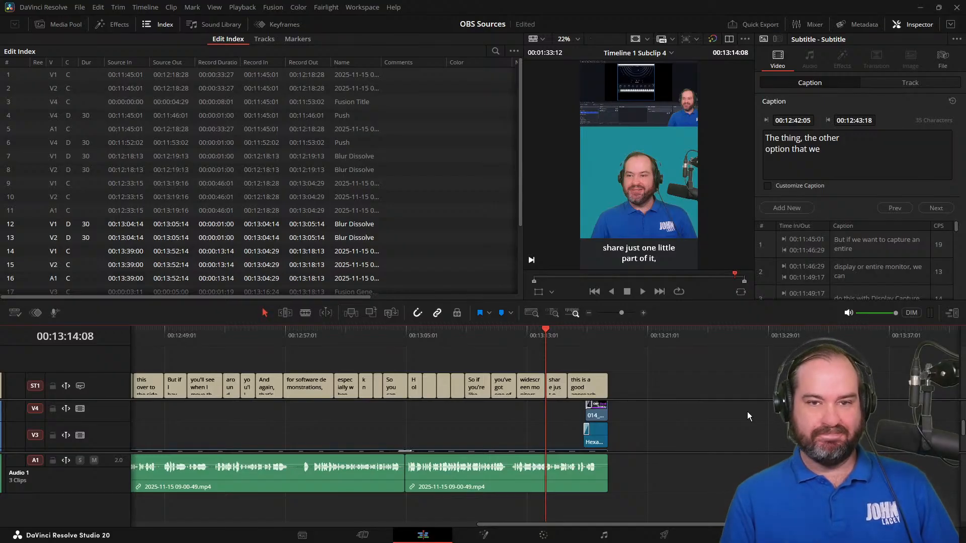
key(space)
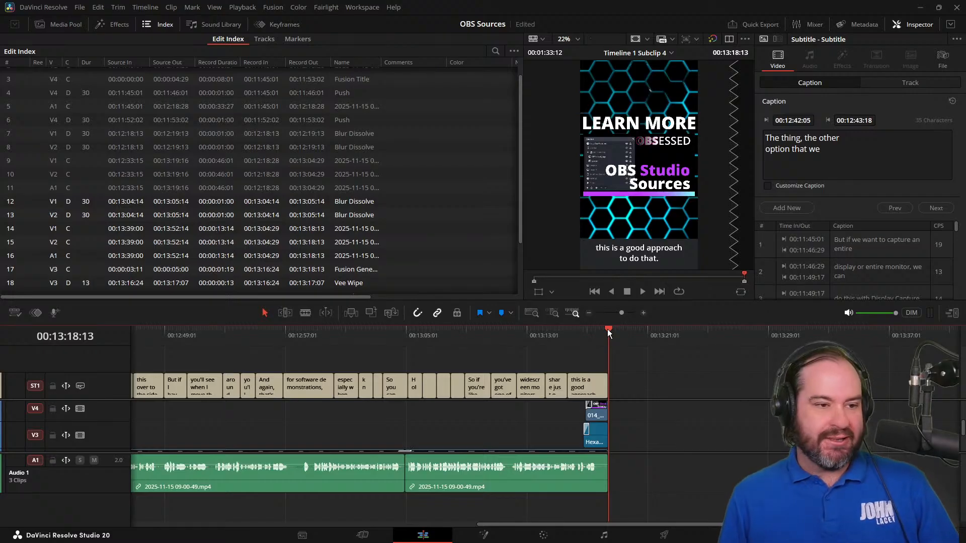
Jump the playhead backward from the end of the timeline to 00:13:08:00.
click(599, 291)
click(599, 292)
click(600, 291)
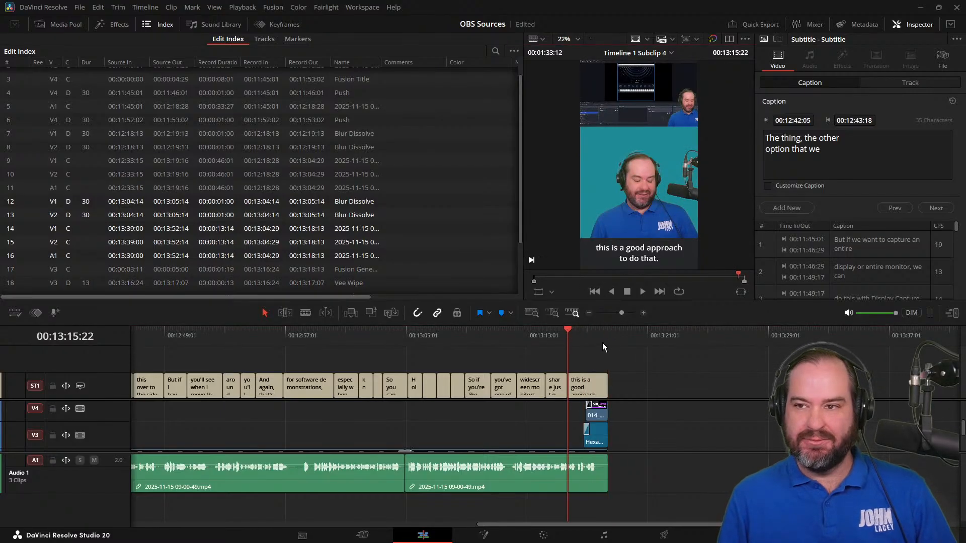
click(596, 294)
click(596, 294)
click(596, 294)
click(596, 295)
click(597, 295)
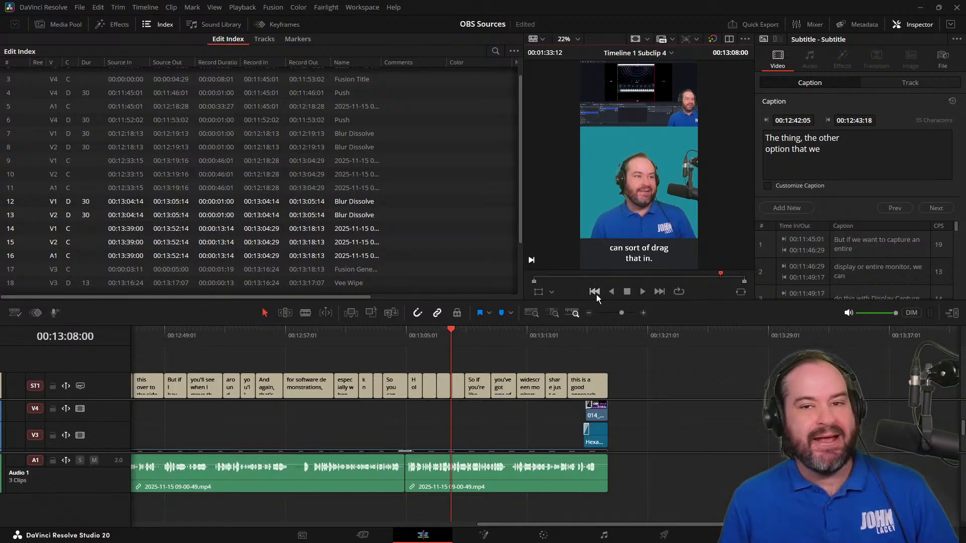
Review the earlier footage in reverse and return the playhead to the start of the timeline.
key(j)
key(j)
key(j)
key(j)
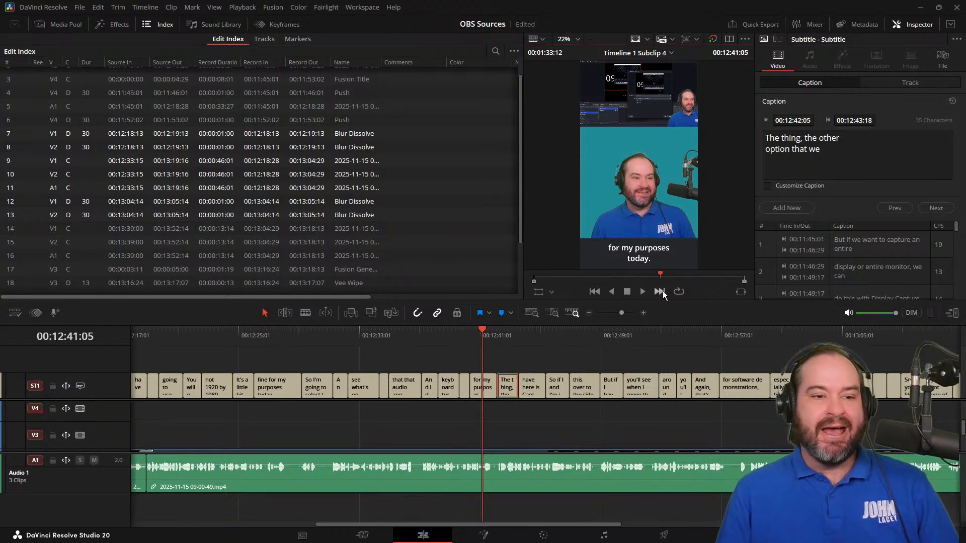
click(589, 313)
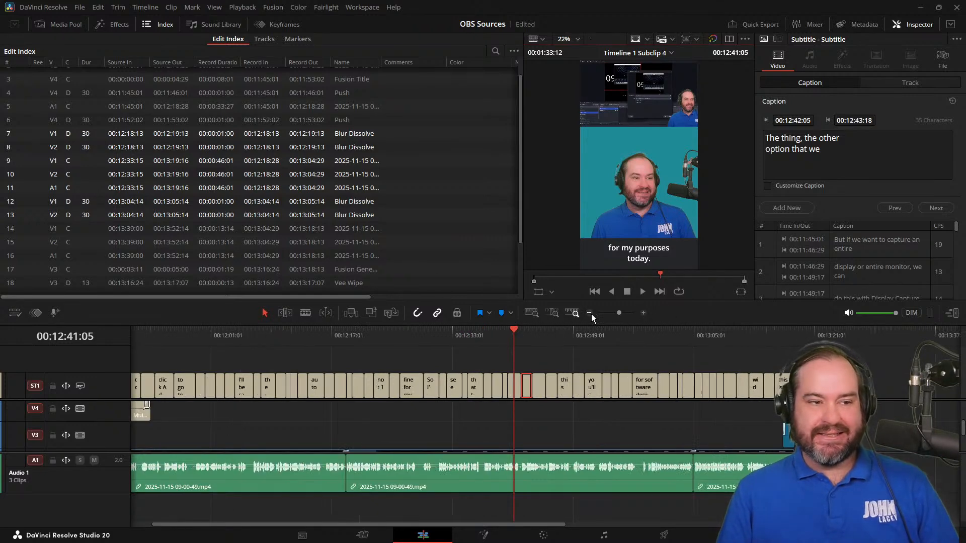
click(590, 313)
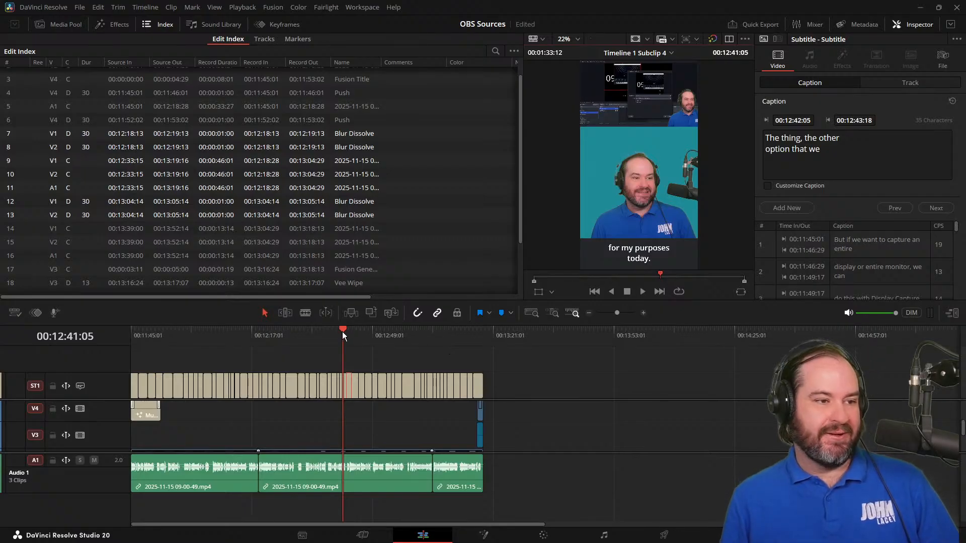
key(Home)
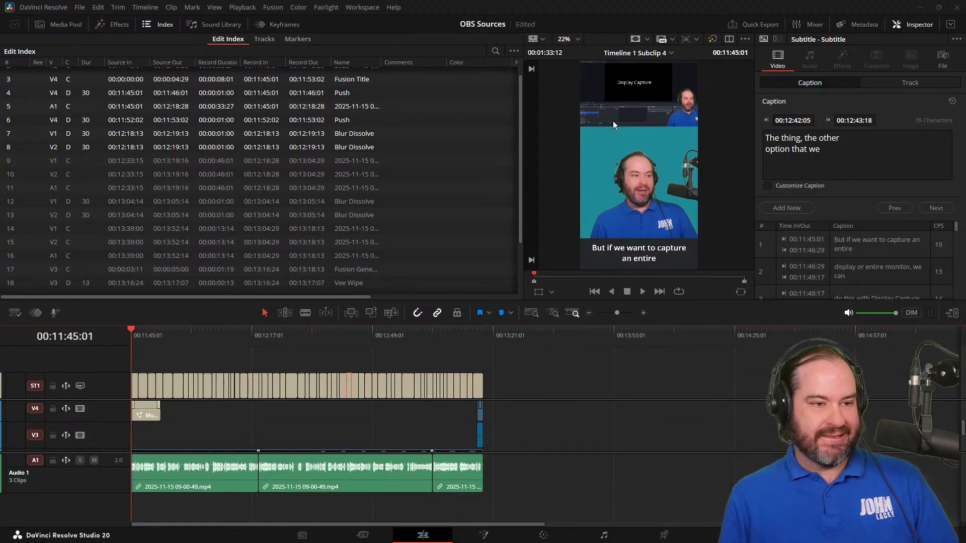
Check the MultiText title at 00:11:46:29 and the V1 and V2 tracks, then return the playhead to the start.
click(644, 313)
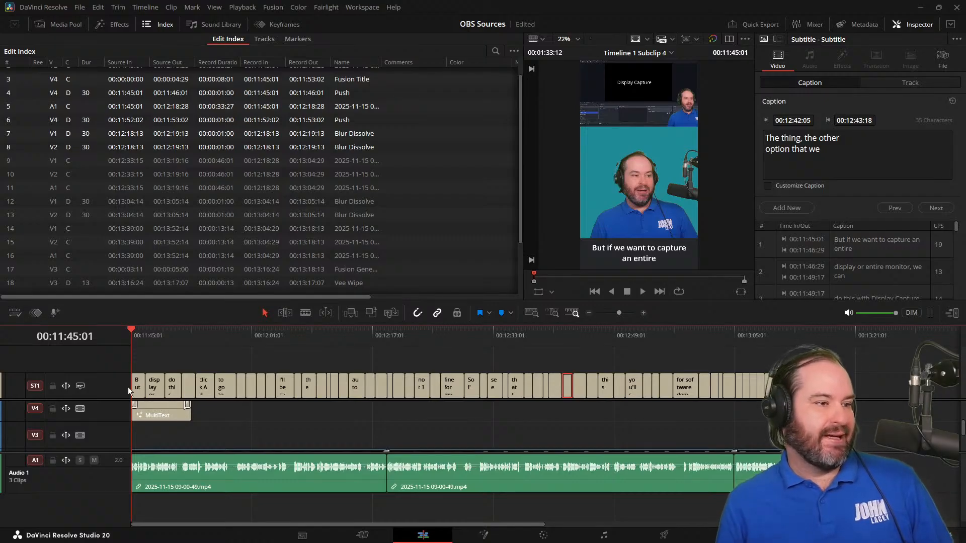
click(144, 336)
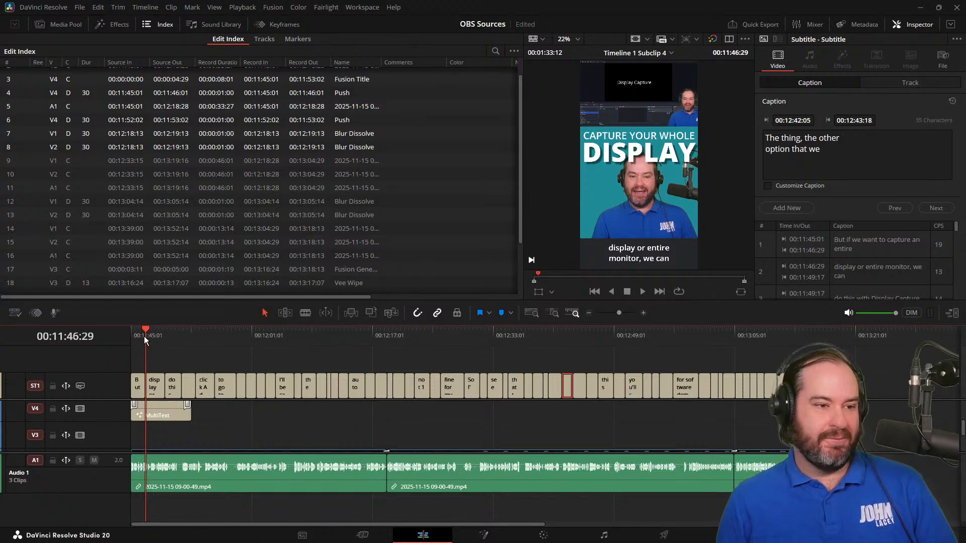
scroll(189, 411, down, 3)
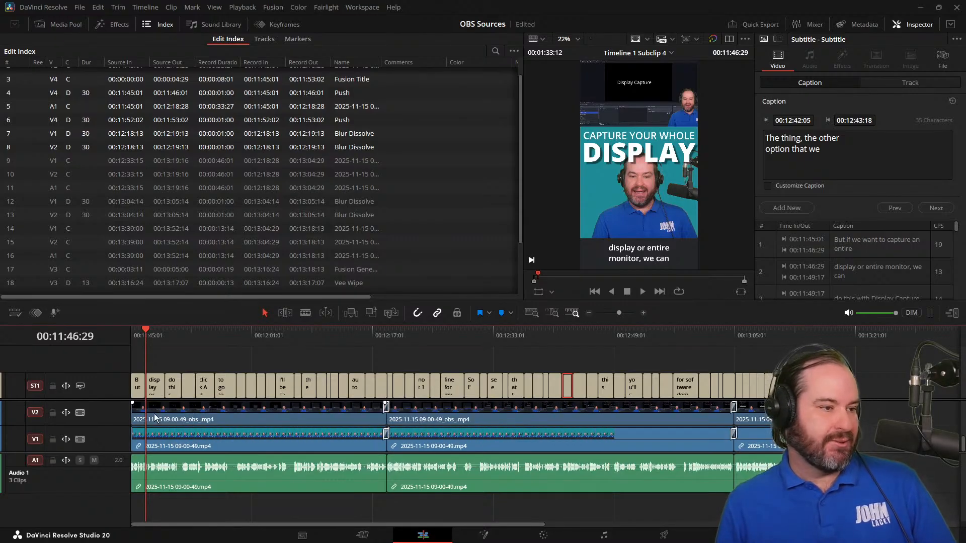
drag(141, 330, 70, 336)
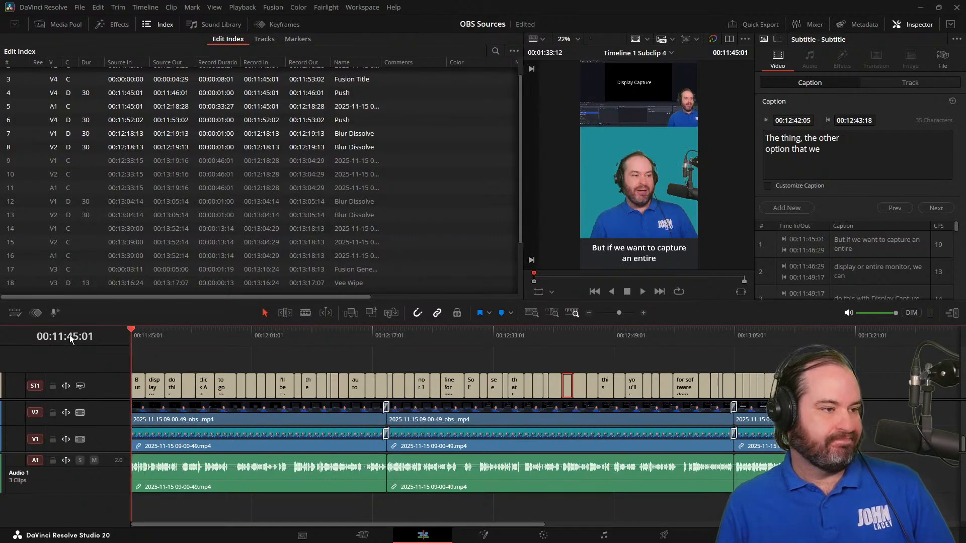
Add an empty video track directly above V2.
right_click(105, 415)
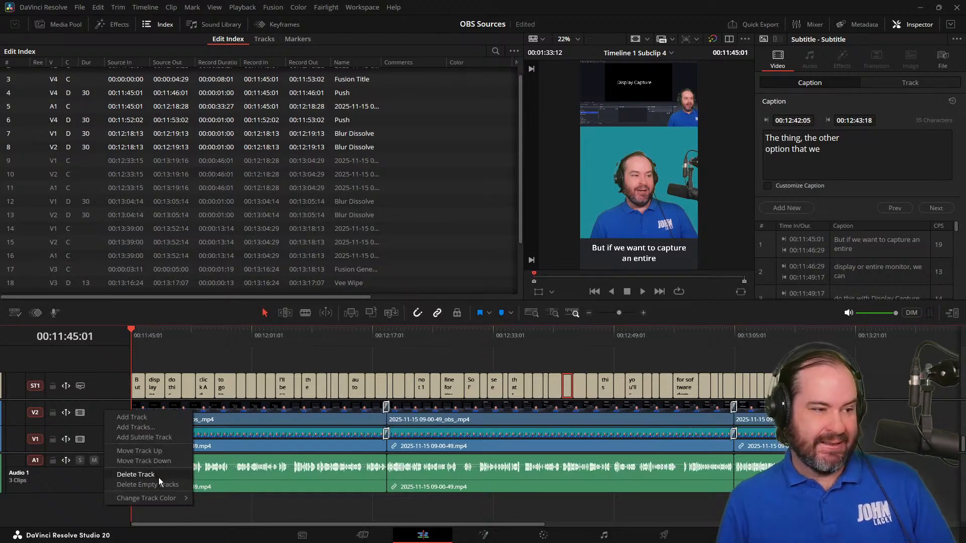
click(103, 407)
right_click(111, 414)
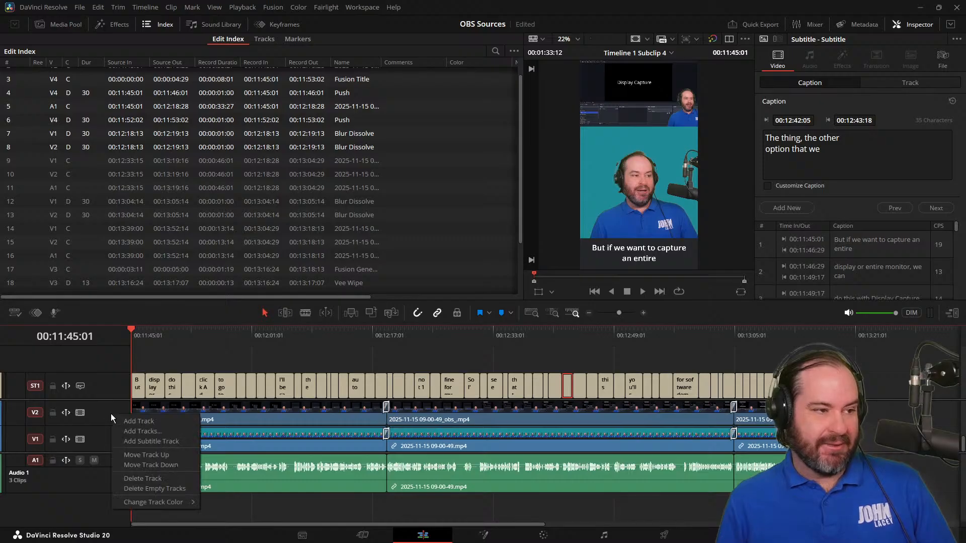
click(120, 417)
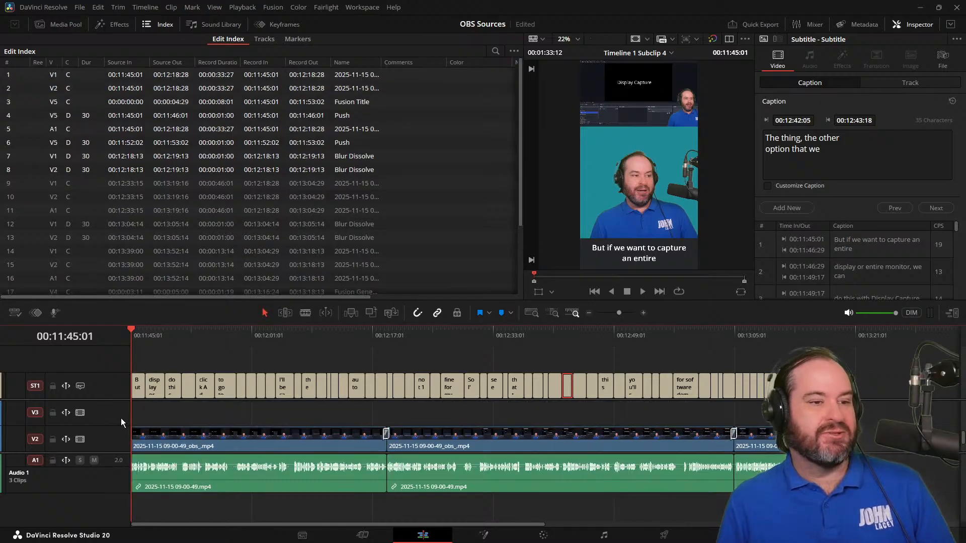
Turn off the auto track selector for the subtitle, audio and other video tracks, keeping V2 active.
scroll(125, 415, down, 5)
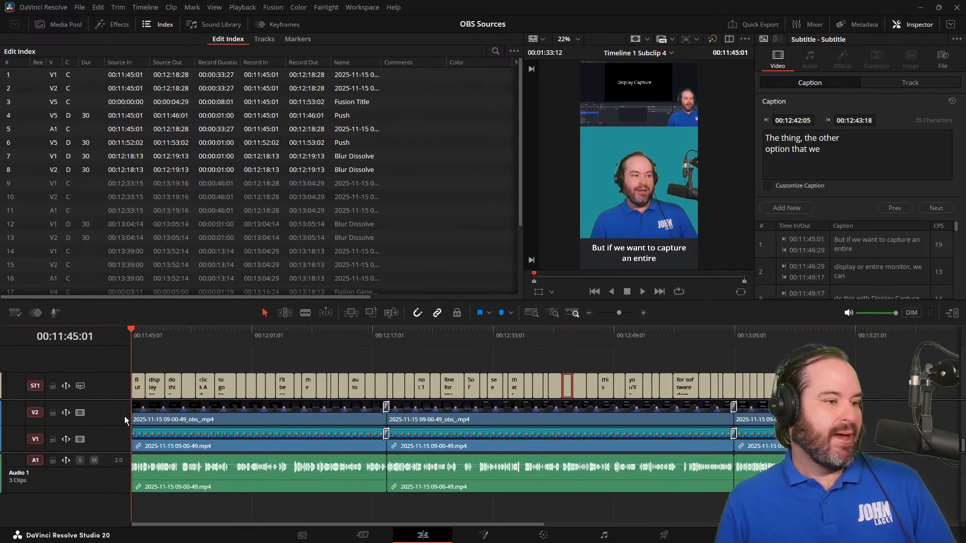
scroll(125, 415, up, 5)
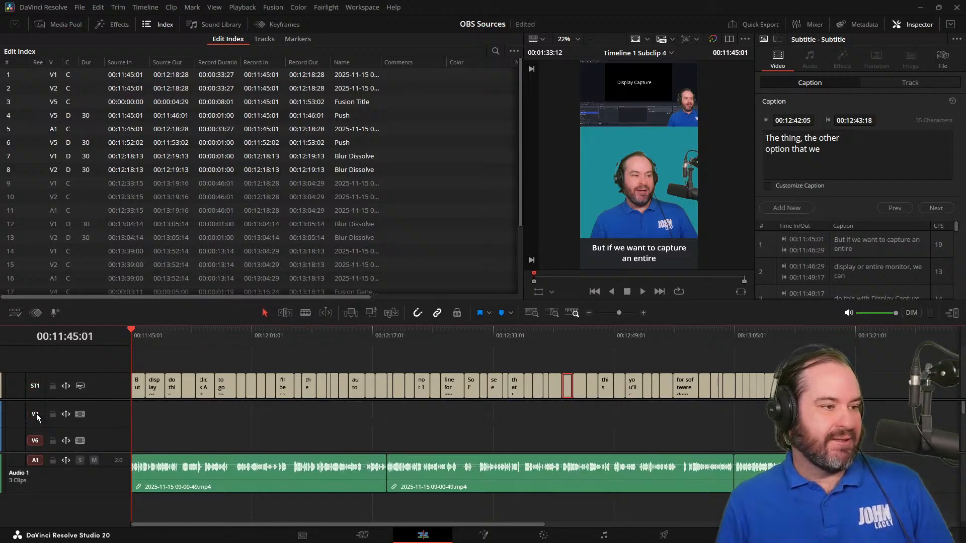
scroll(39, 443, down, 2)
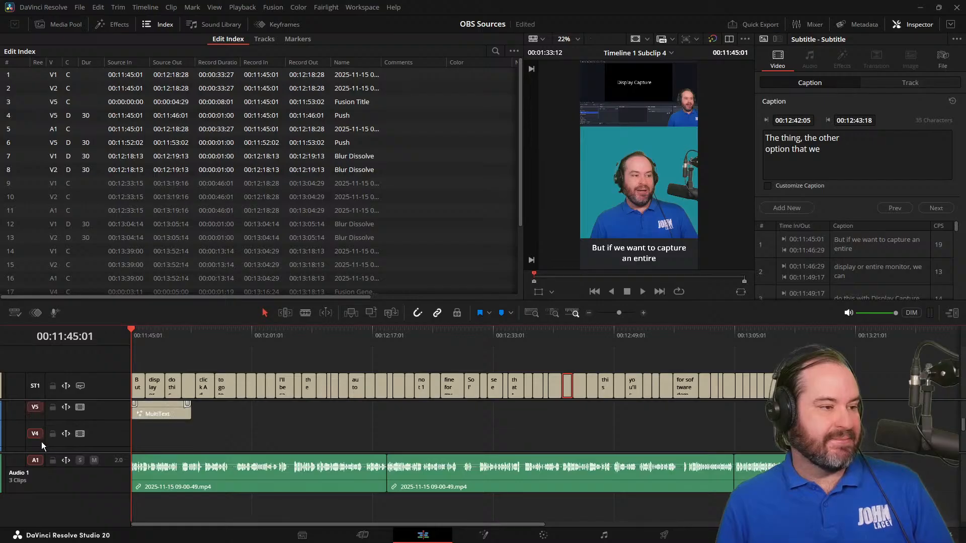
scroll(38, 427, down, 3)
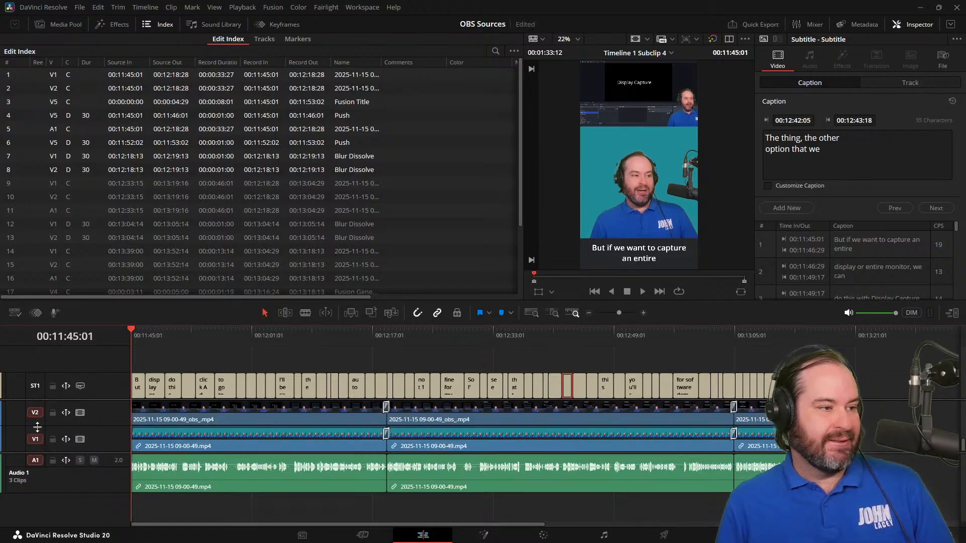
scroll(39, 431, up, 2)
scroll(38, 432, down, 2)
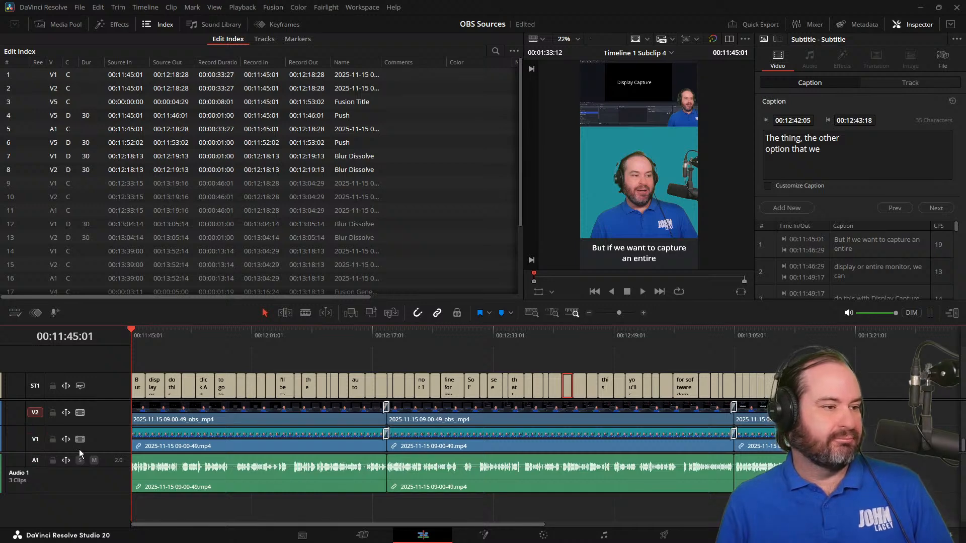
click(240, 422)
key(ctrl+a)
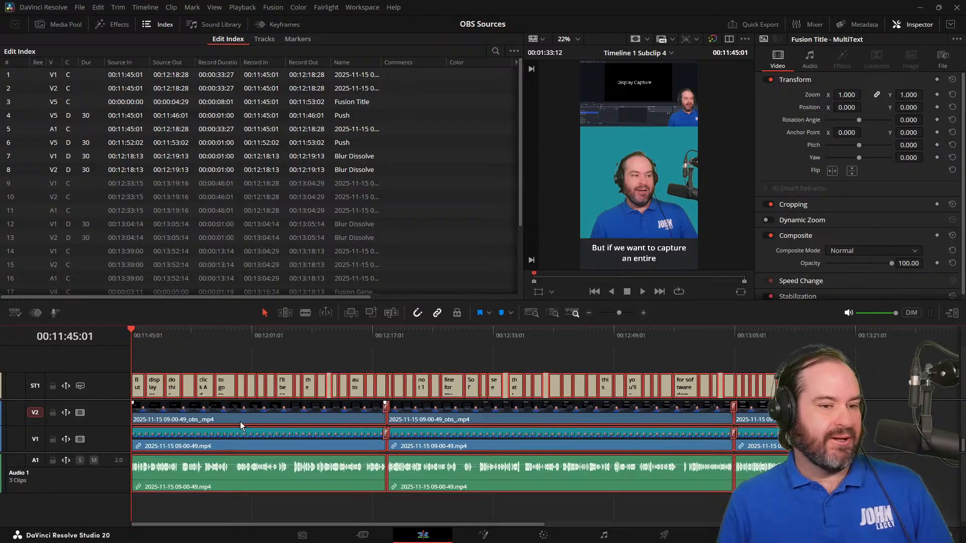
key(ctrl+shift+a)
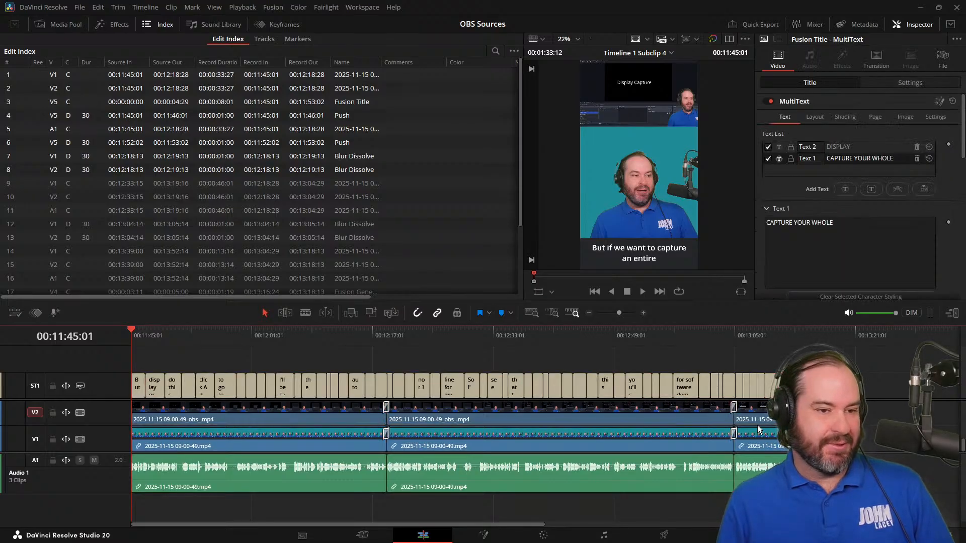
Select all the screen-recording clips on track V2 together with their transitions.
click(754, 424)
ctrl+click(611, 420)
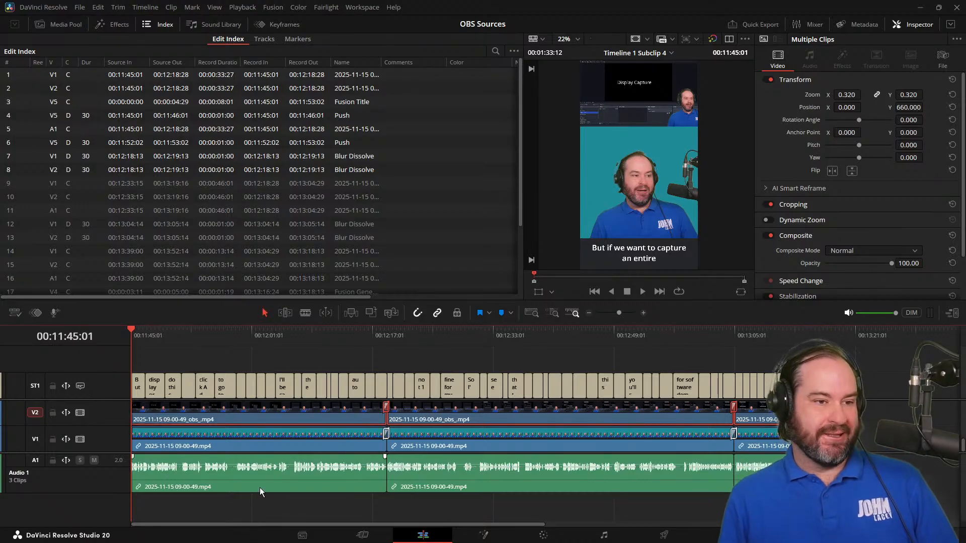
scroll(279, 425, up, 3)
scroll(279, 425, down, 2)
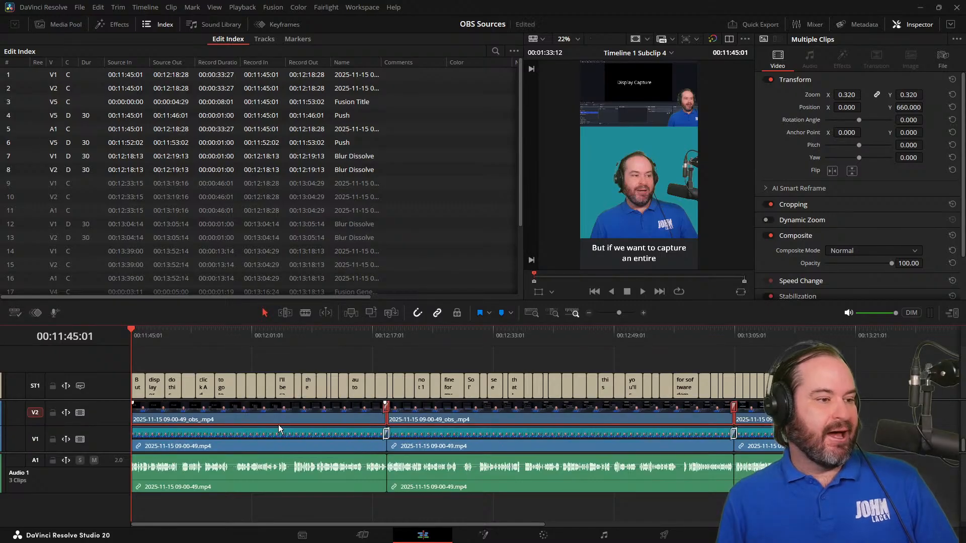
Try to paste the copied screen-recording clips onto the empty V3 track at the start of the timeline.
scroll(279, 426, up, 2)
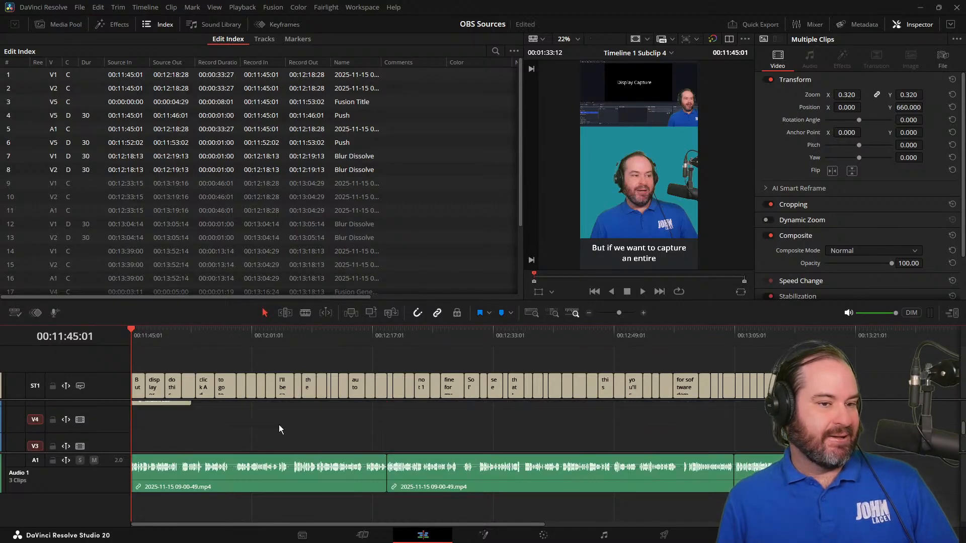
click(179, 444)
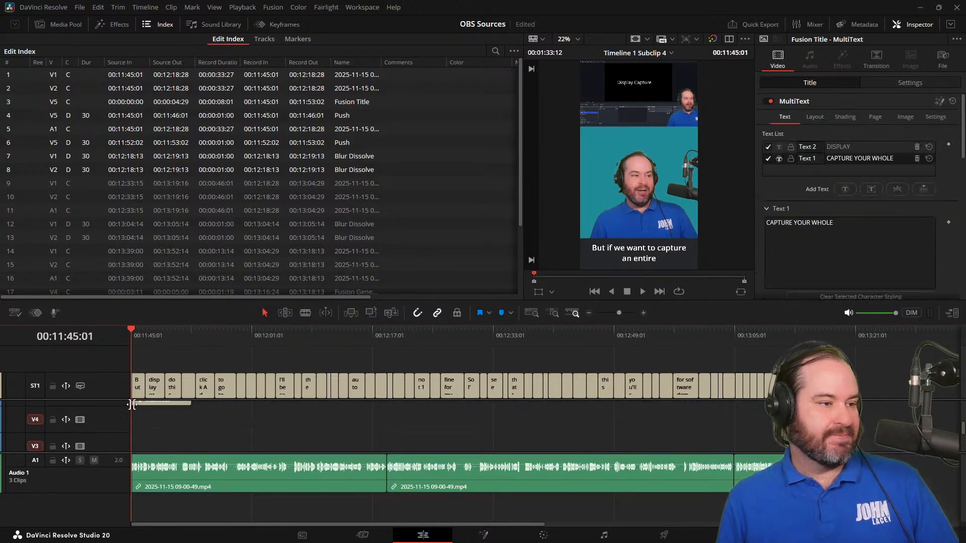
right_click(136, 430)
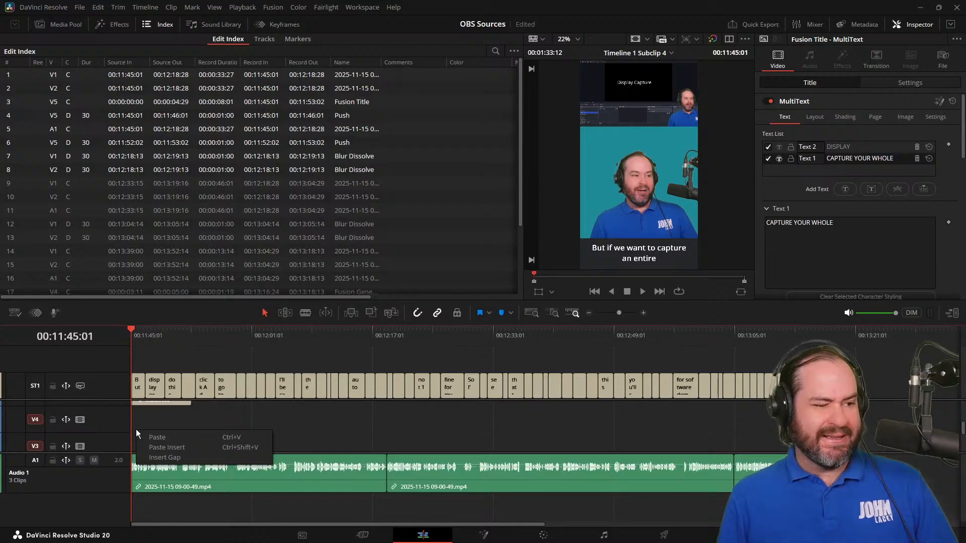
click(165, 437)
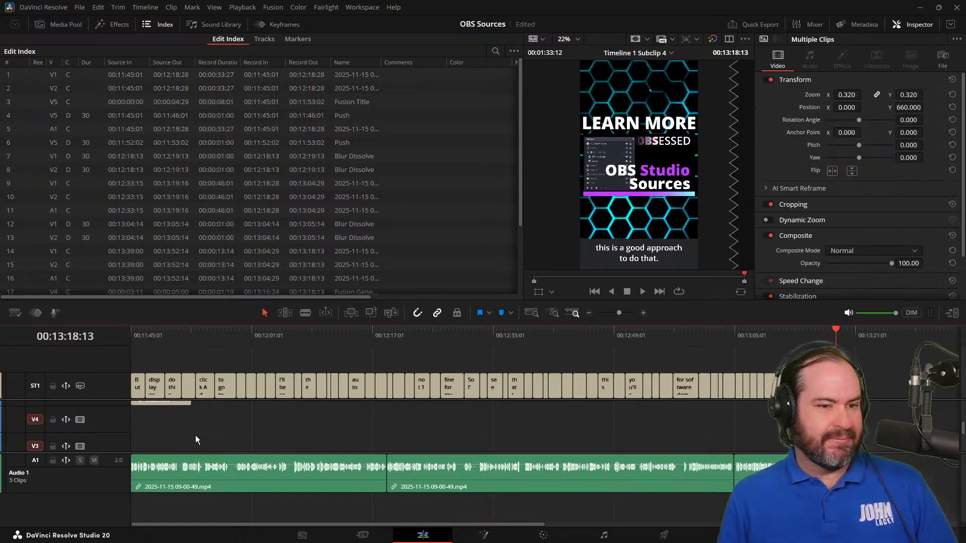
scroll(215, 435, up, 3)
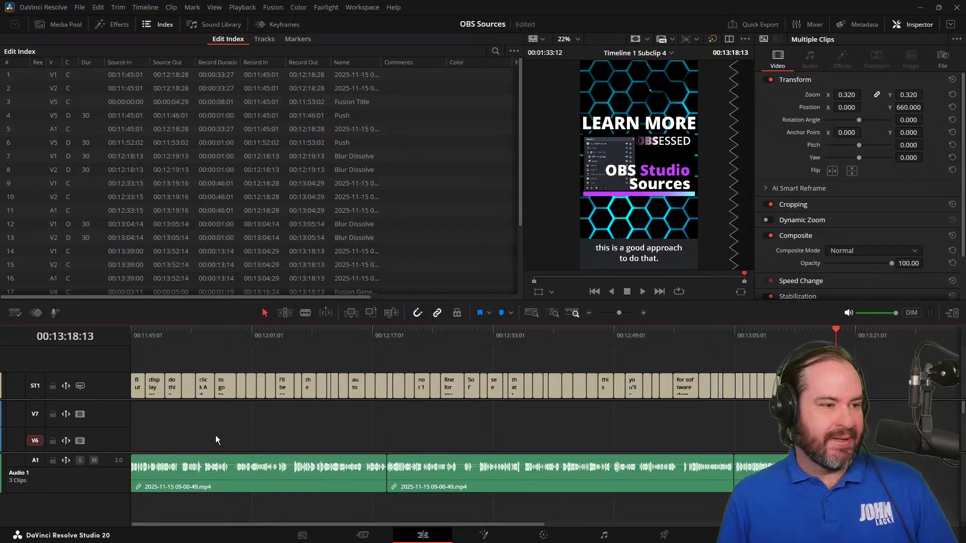
scroll(215, 436, down, 4)
scroll(215, 436, up, 3)
scroll(220, 437, down, 5)
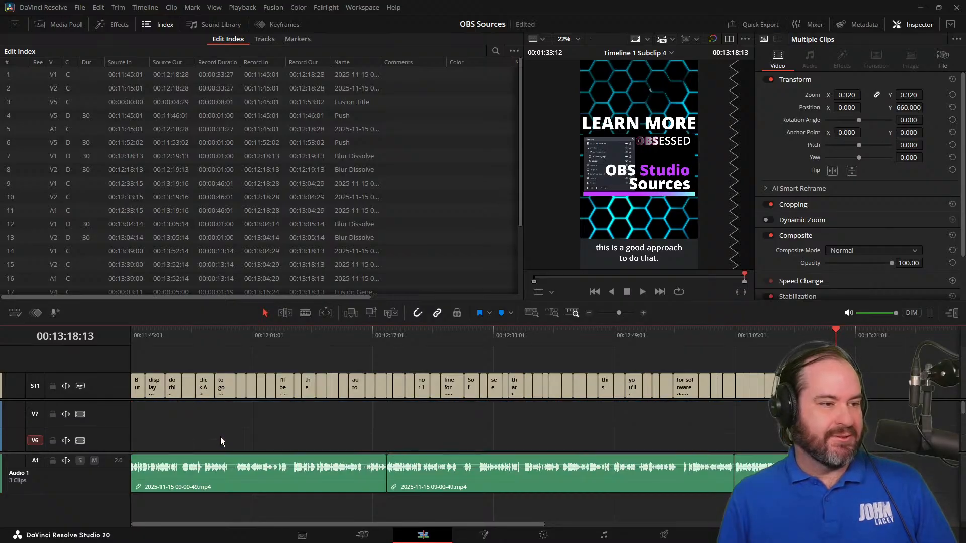
scroll(223, 439, up, 3)
scroll(223, 439, down, 3)
scroll(225, 442, up, 2)
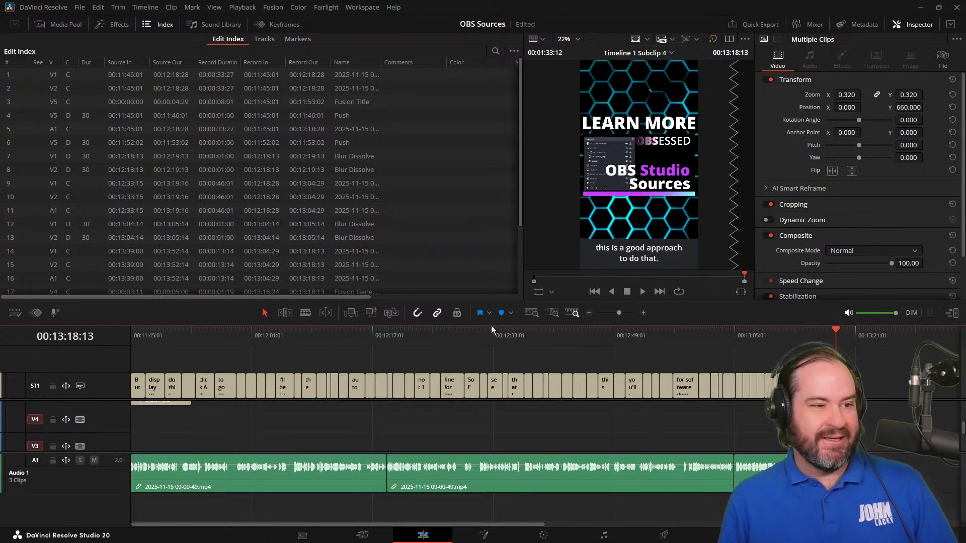
Duplicate all the V2 screen-recording clips with their transitions onto the empty V3 track directly above, keeping their timing.
drag(490, 316, 486, 228)
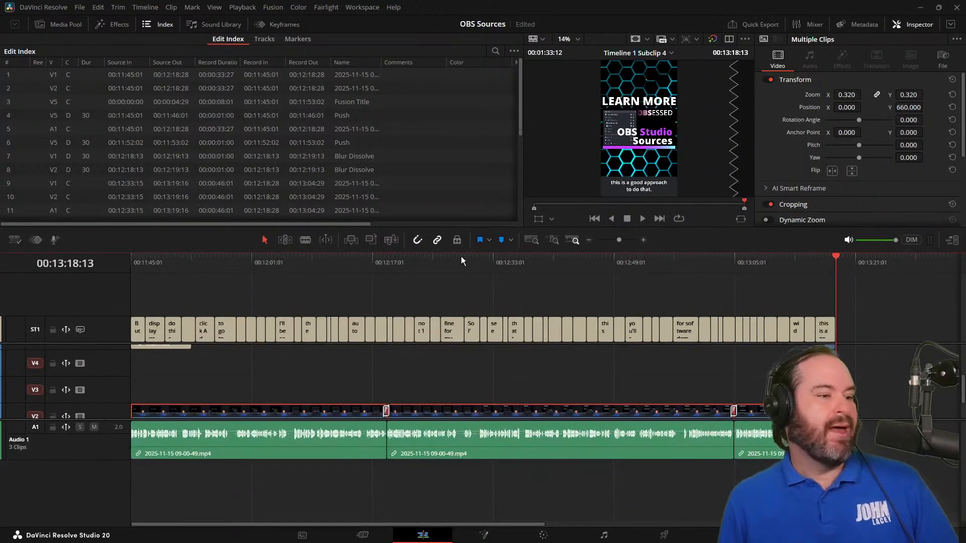
click(149, 410)
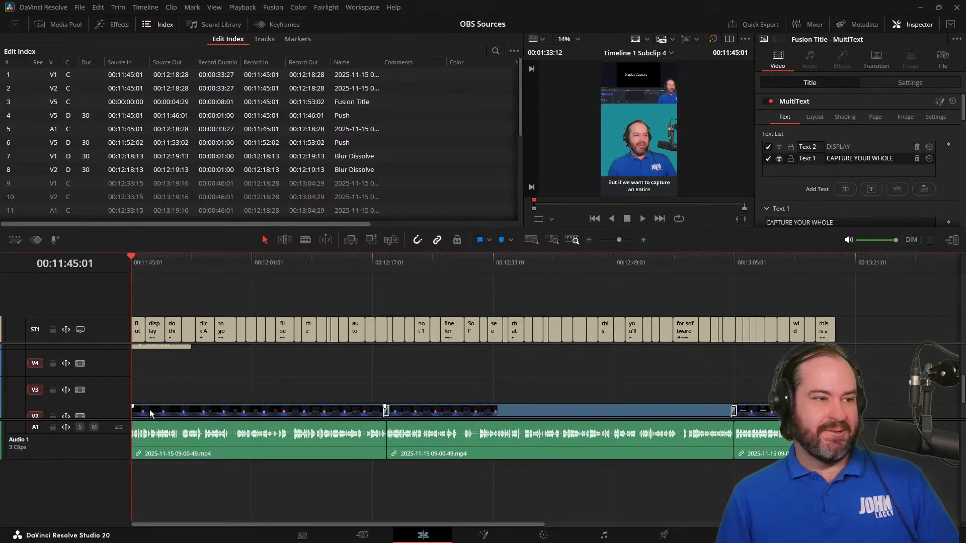
click(150, 413)
shift+click(576, 412)
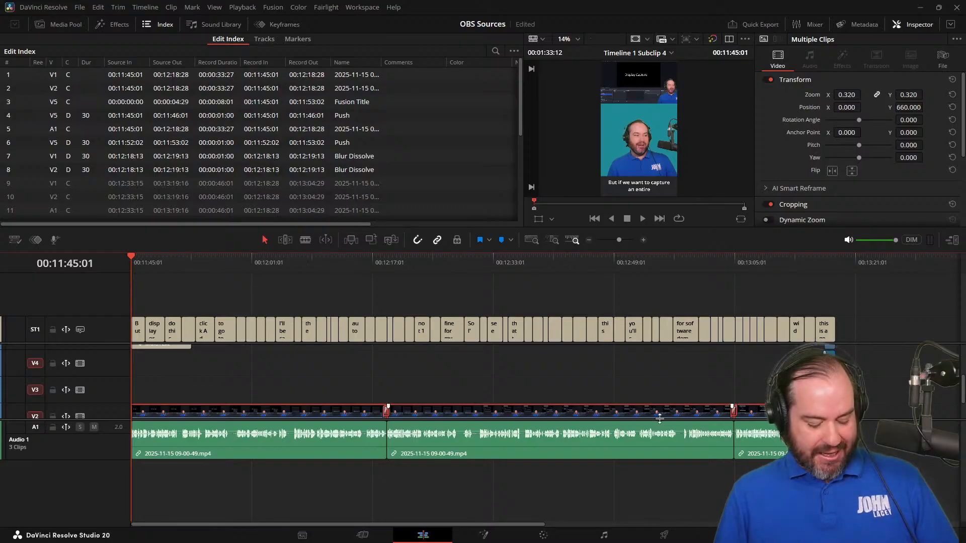
drag(158, 415, 157, 398)
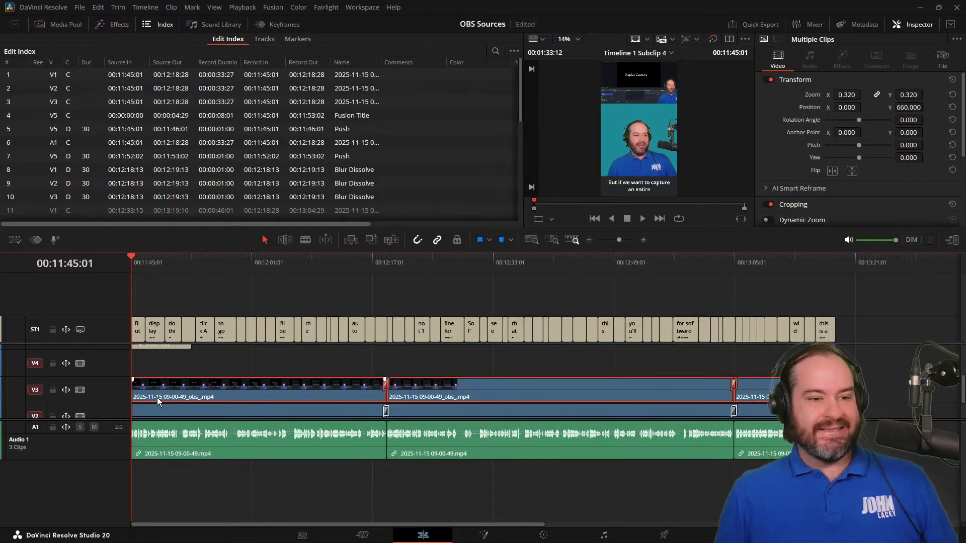
Enlarge the viewer and move the playhead to 00:12:04:06 to preview the duplicated clips.
click(259, 265)
drag(259, 265, 169, 279)
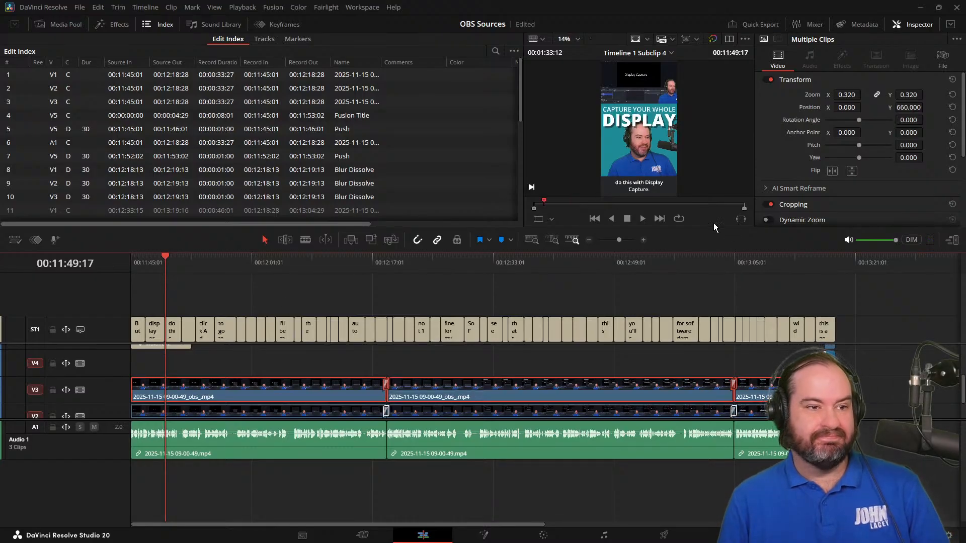
drag(696, 250, 713, 319)
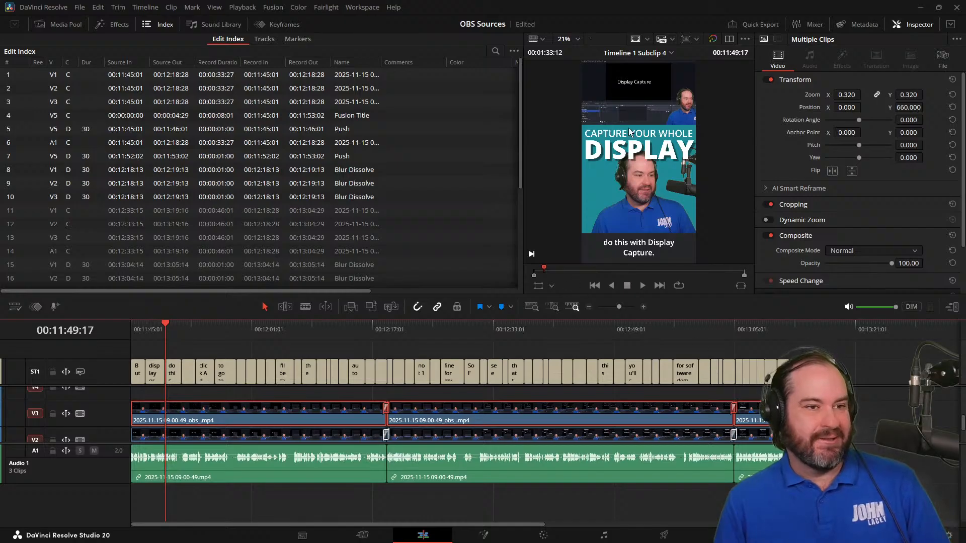
click(277, 332)
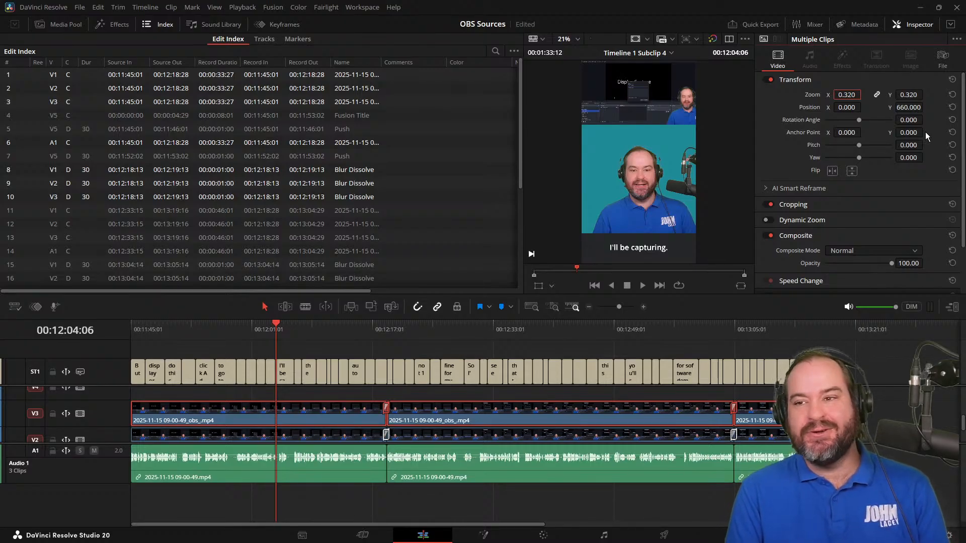
Set the zoom of all the selected V3 clips to 1.420 on both axes.
double_click(843, 92)
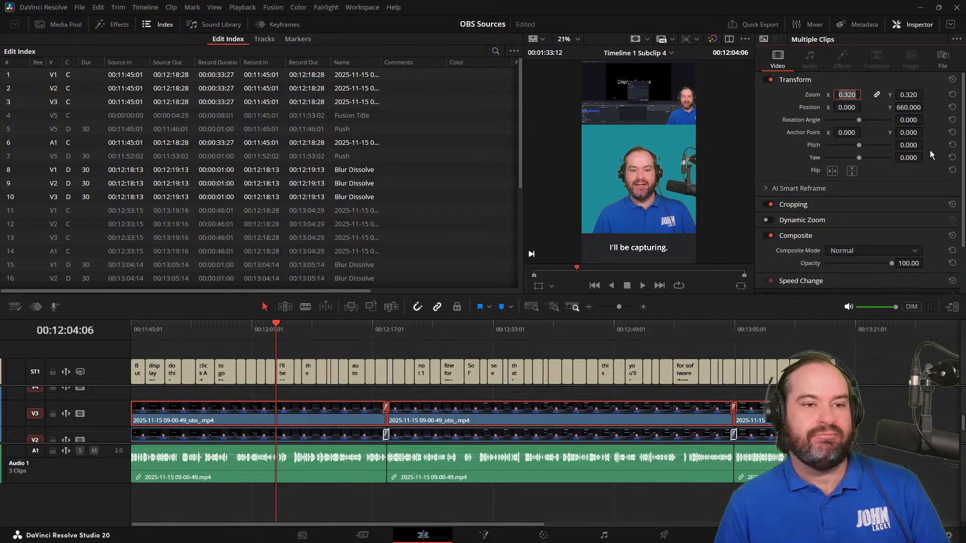
key(Left)
key(Left)
key(Up)
key(Up)
key(Up)
key(Up)
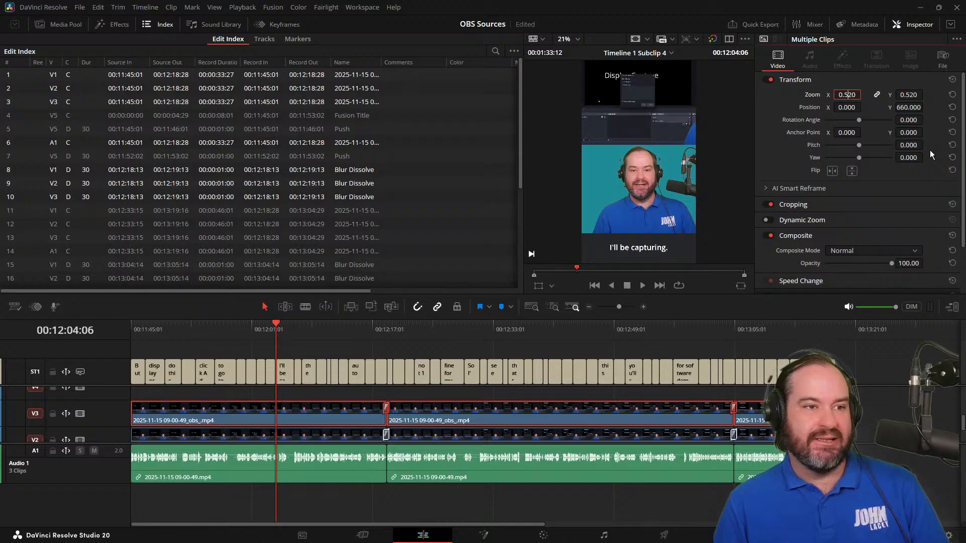
key(Up)
key(Up)
key(Up)
key(Up)
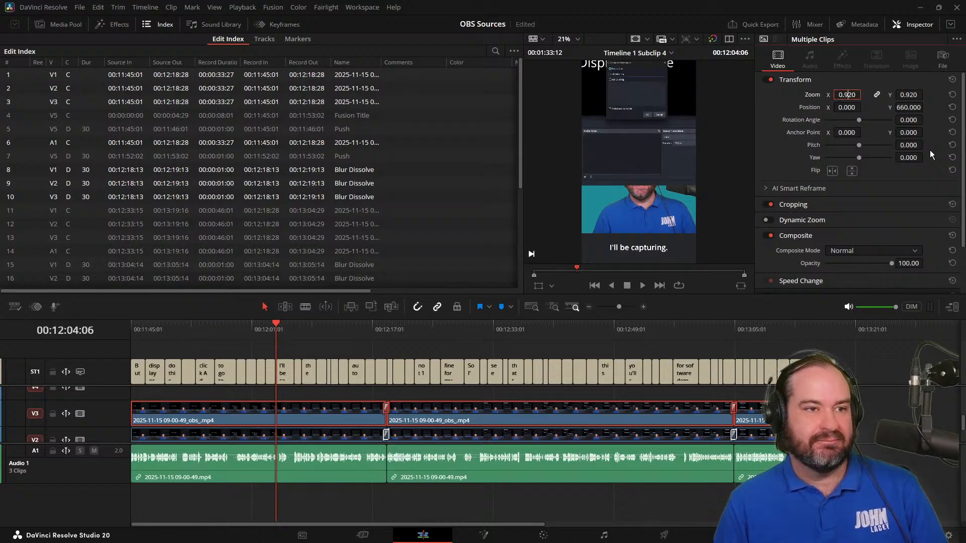
key(Up)
key(Up)
key(Up)
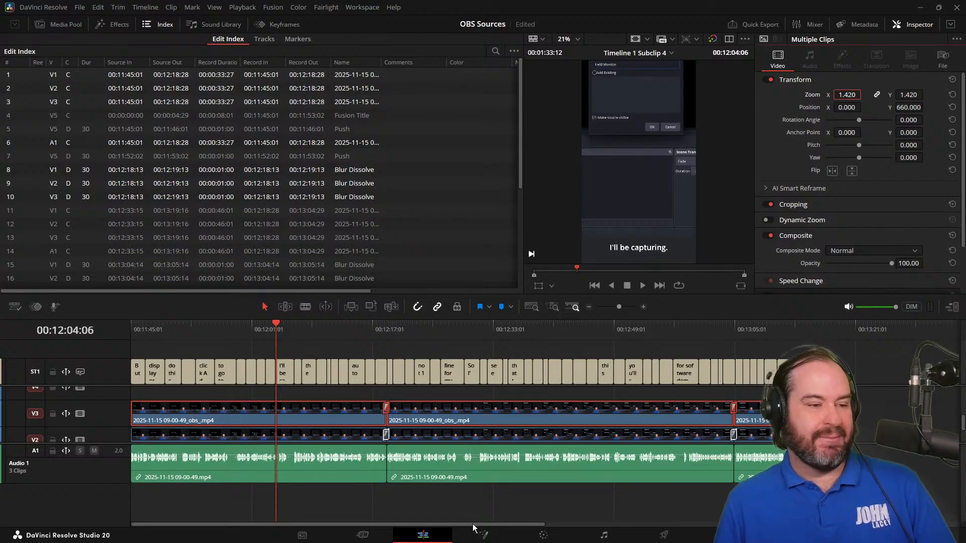
Check the zoomed framing at 00:12:31:09 and 00:12:02:26, and deselect the V3 clips.
click(479, 331)
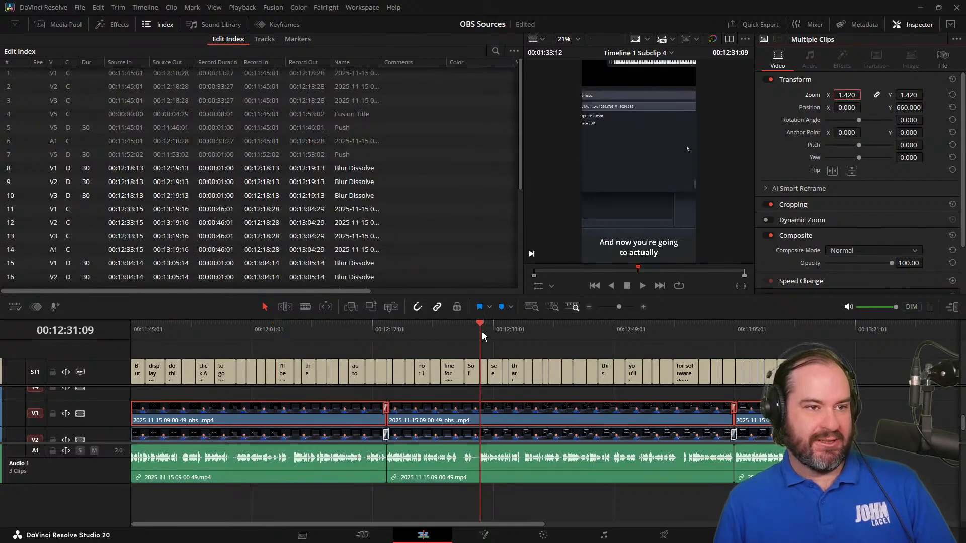
click(255, 351)
click(266, 351)
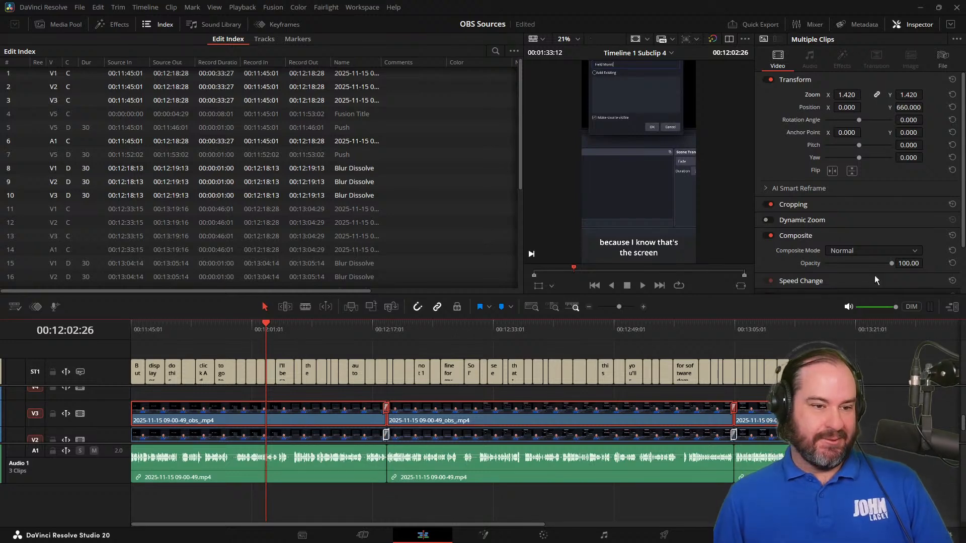
click(880, 397)
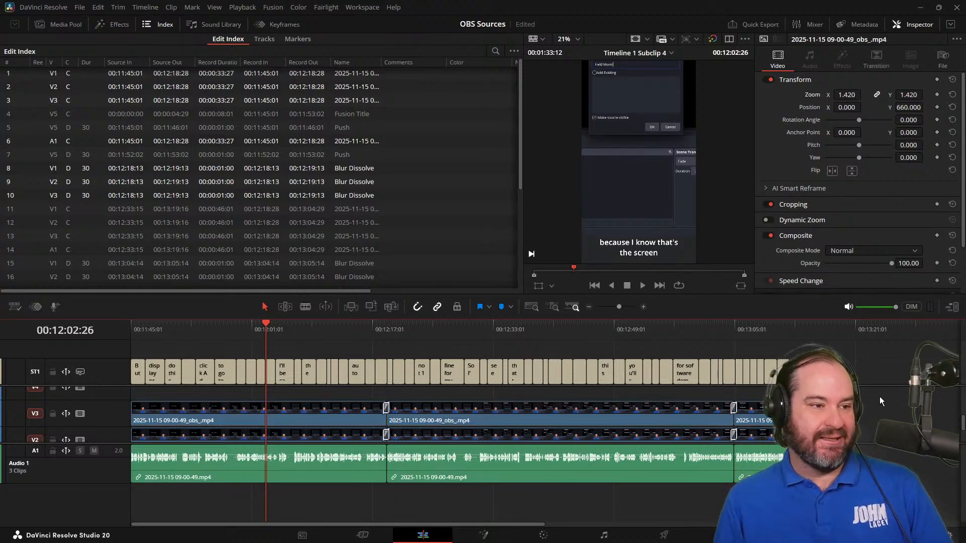
Play the opening from the start and split the first V3 clip at 00:11:52:12, as the title is leaving.
key(slash)
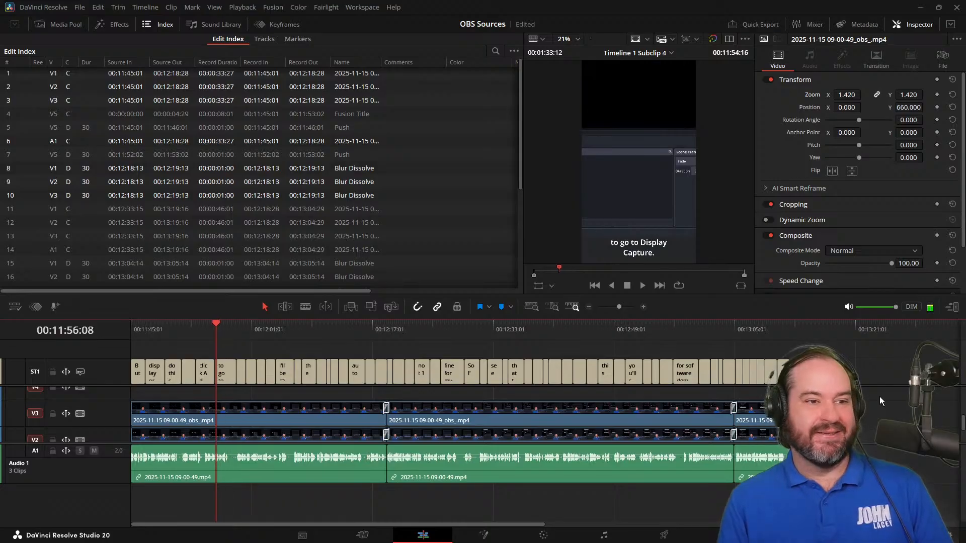
key(j)
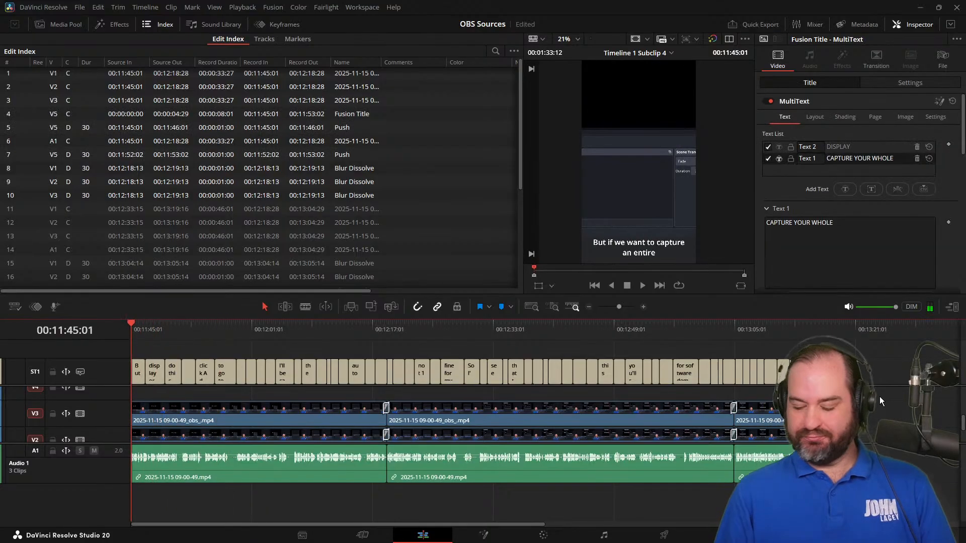
key(space)
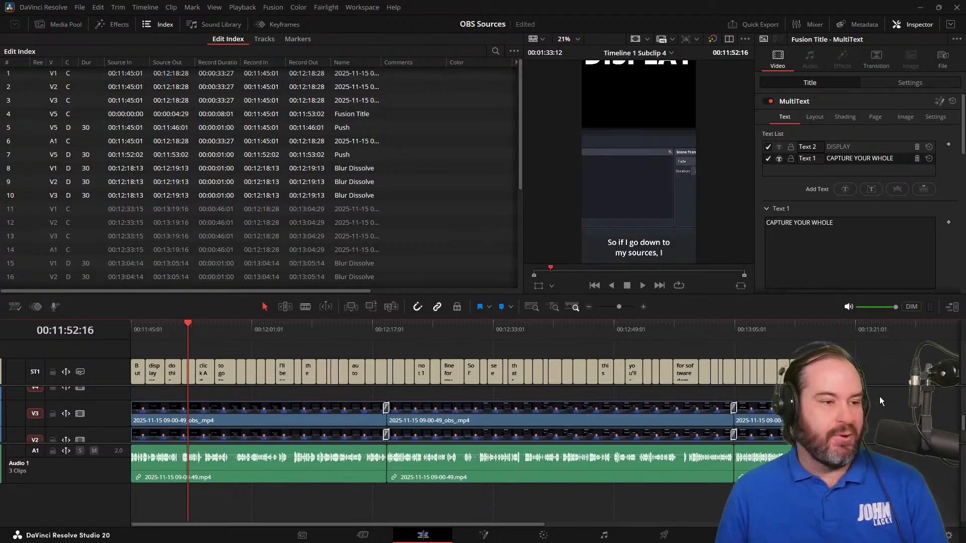
key(Left)
key(Left)
key(Left)
key(Left)
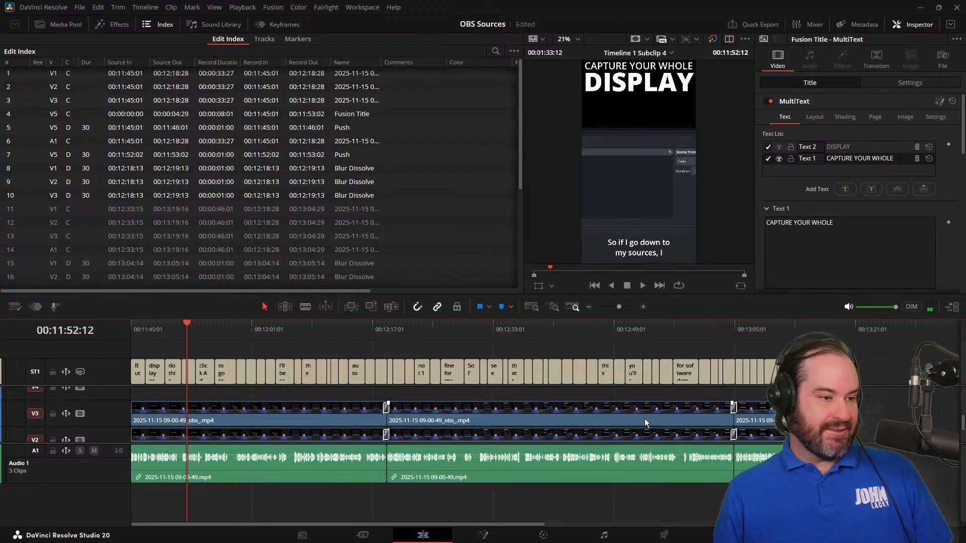
click(238, 412)
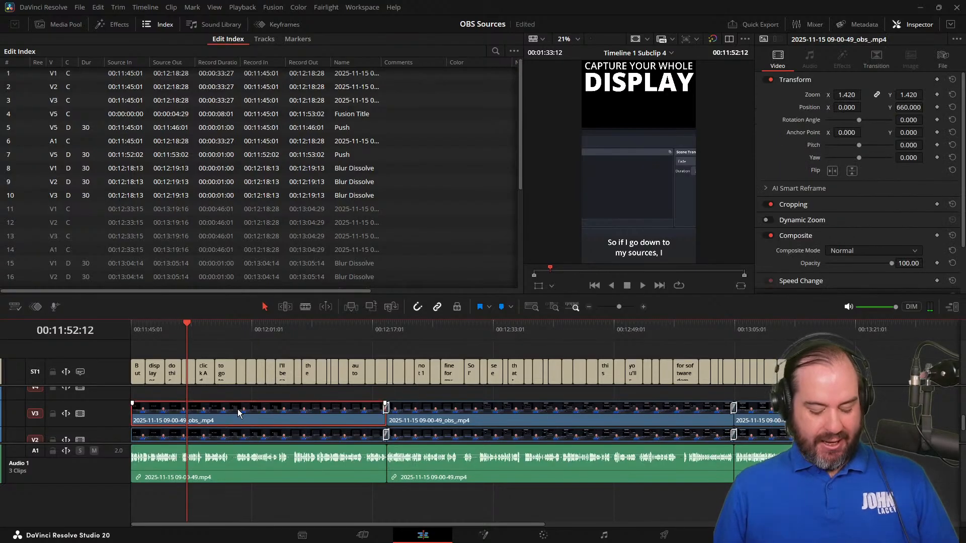
key(ctrl+b)
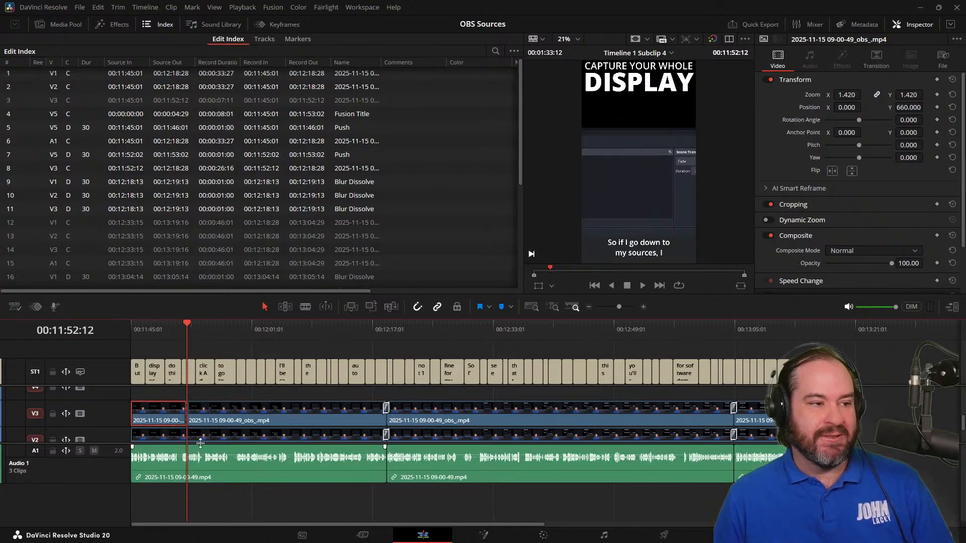
Set the opacity of the short opening V3 segment to 0, previewing at 00:11:48:23.
click(159, 334)
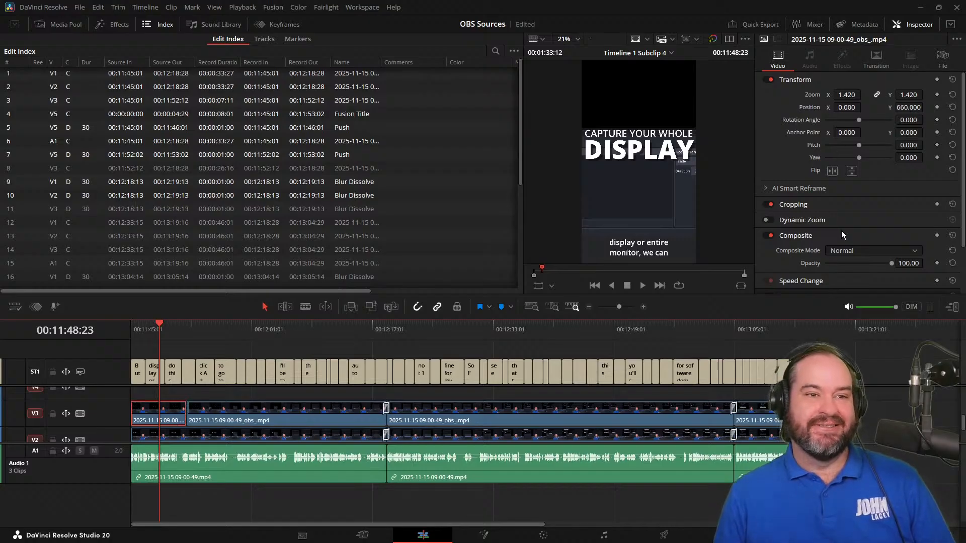
scroll(842, 230, down, 3)
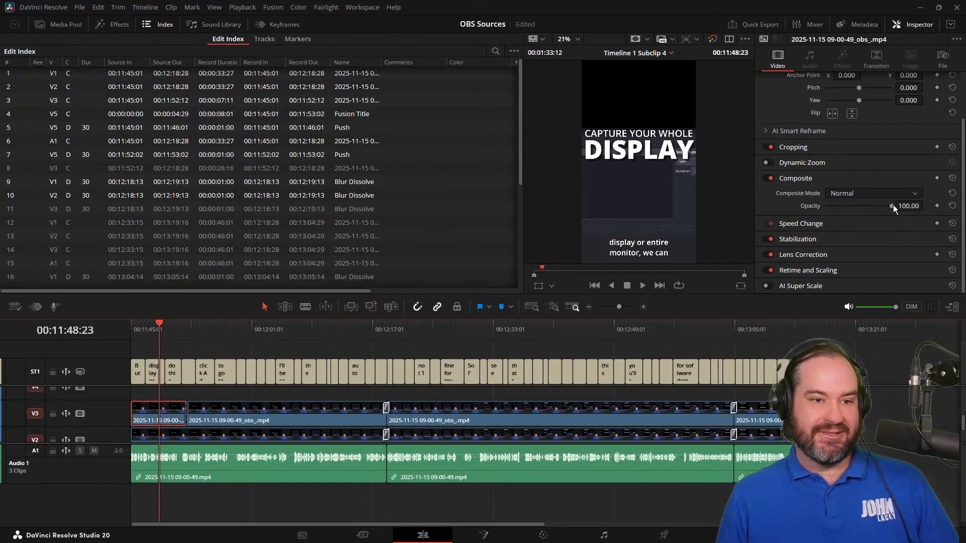
drag(893, 206, 754, 218)
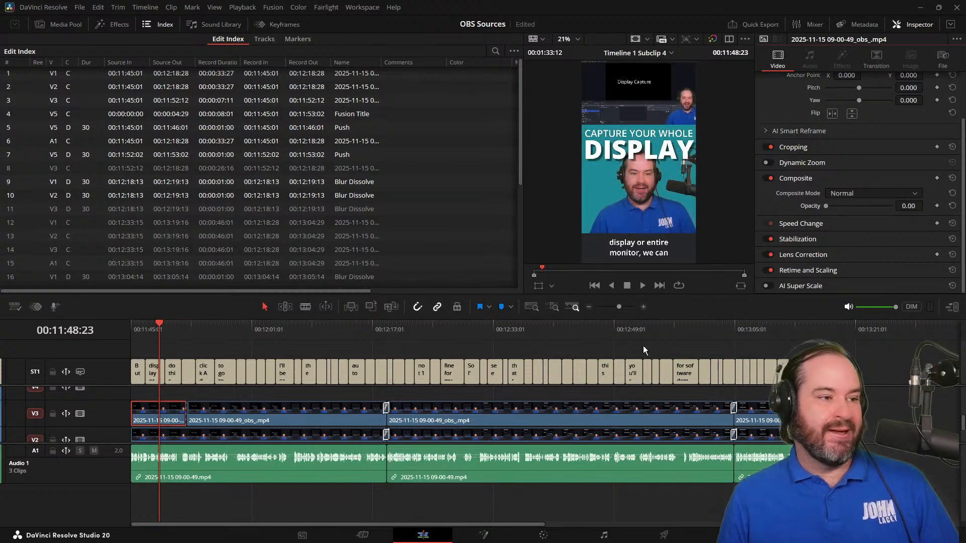
Play from 00:11:45:01 through the V3 cut to check the switch to the zoomed clip, and save the project.
drag(157, 328, 107, 340)
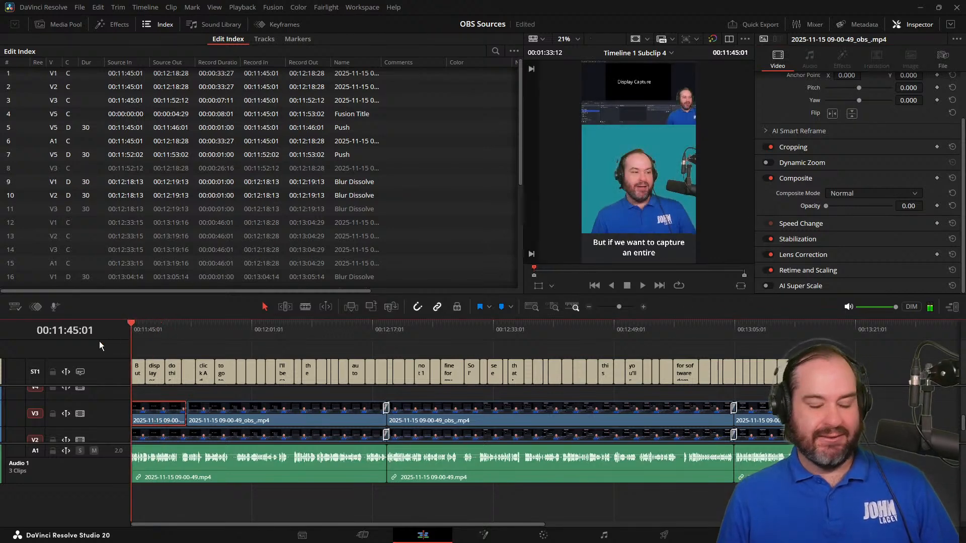
key(space)
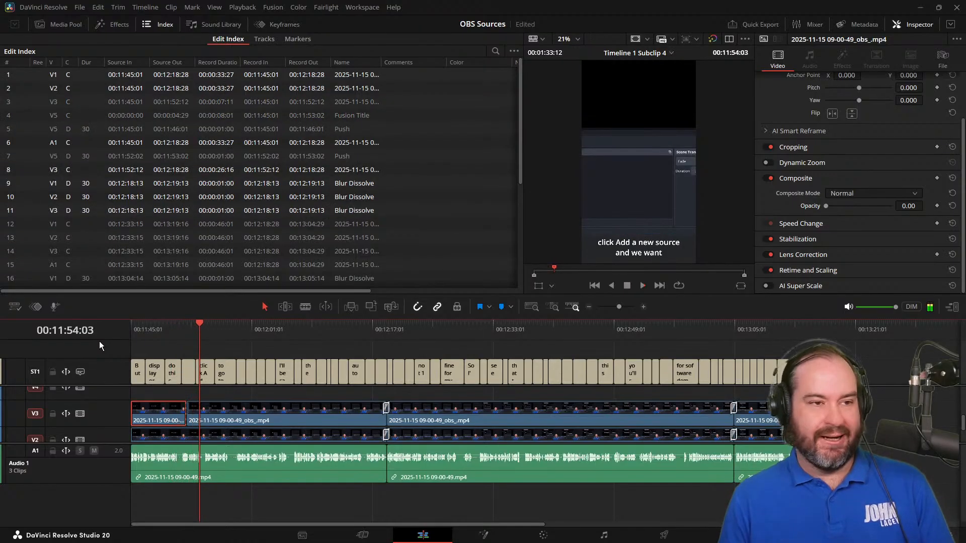
key(ctrl+s)
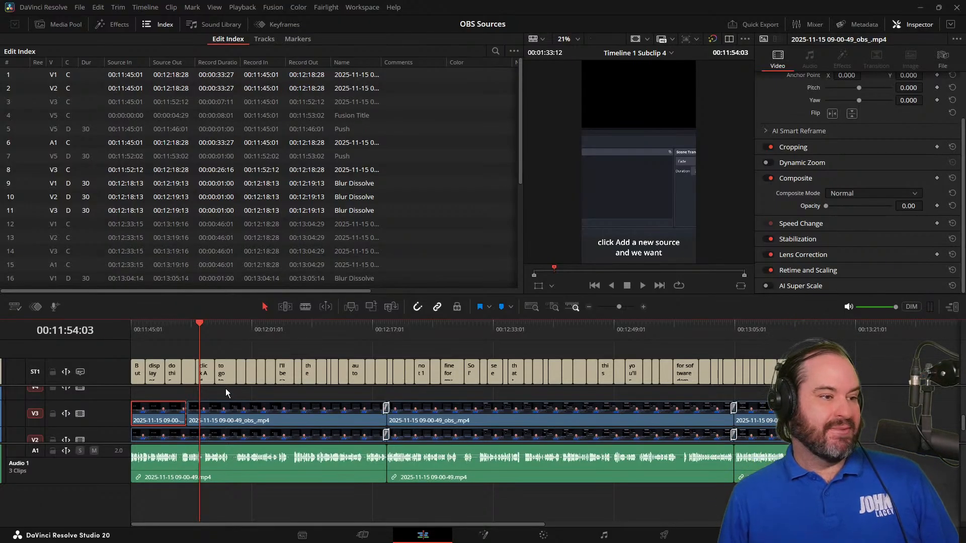
Park the playhead on the V3 cut at 00:11:52:12 and show the viewer's Transform overlay for the V3 clip after it.
drag(200, 323, 188, 326)
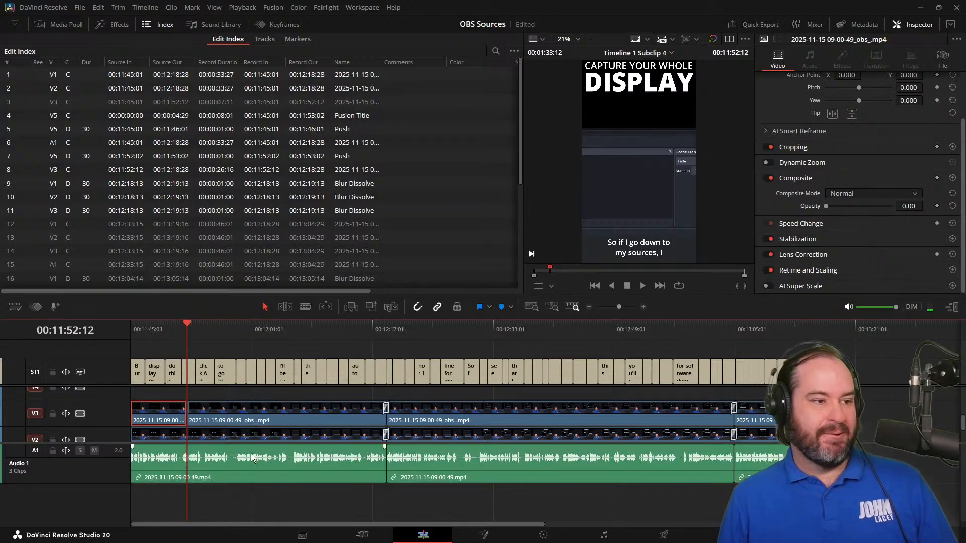
click(263, 434)
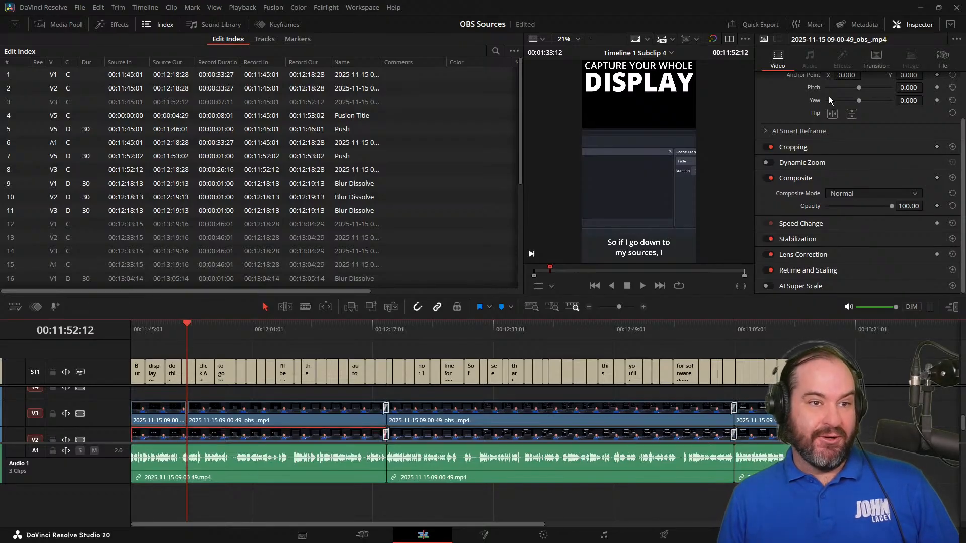
scroll(889, 153, up, 2)
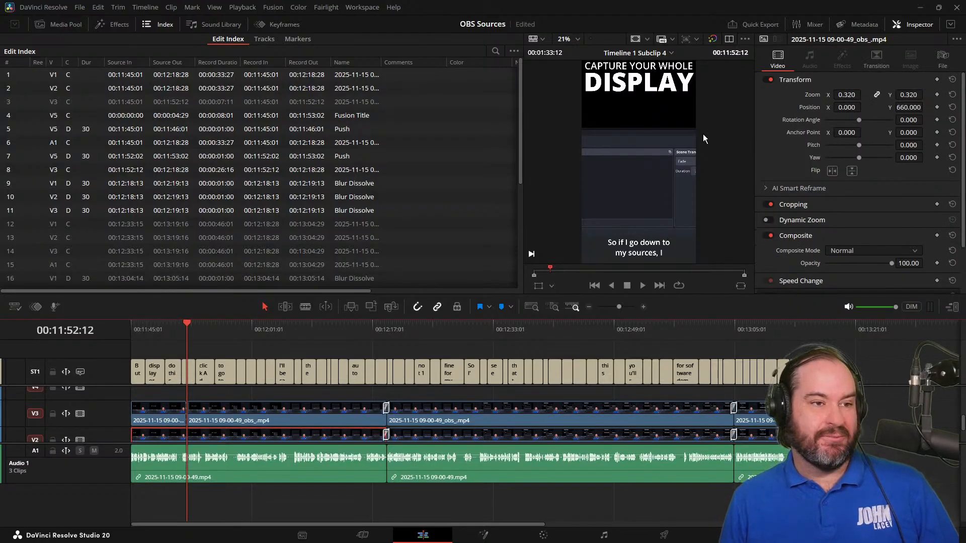
click(687, 143)
click(539, 285)
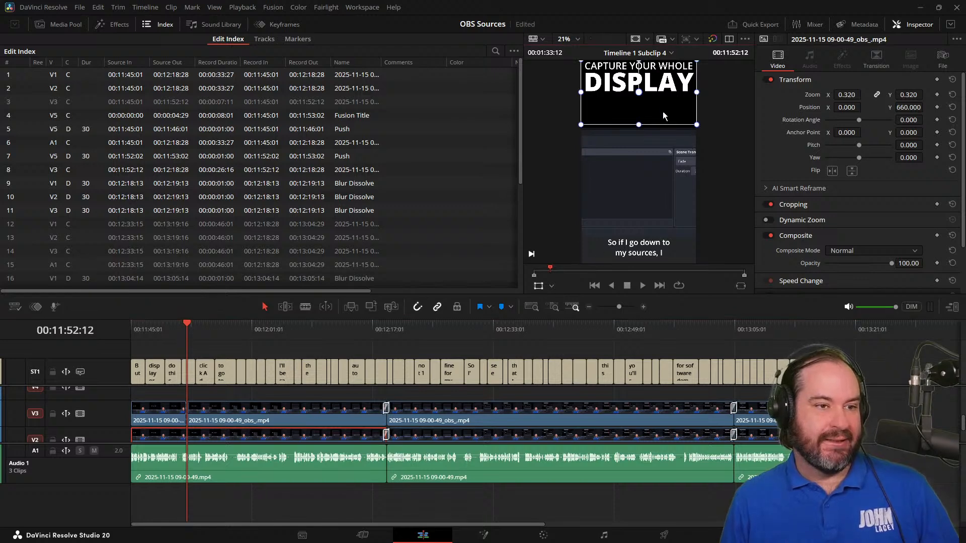
click(311, 421)
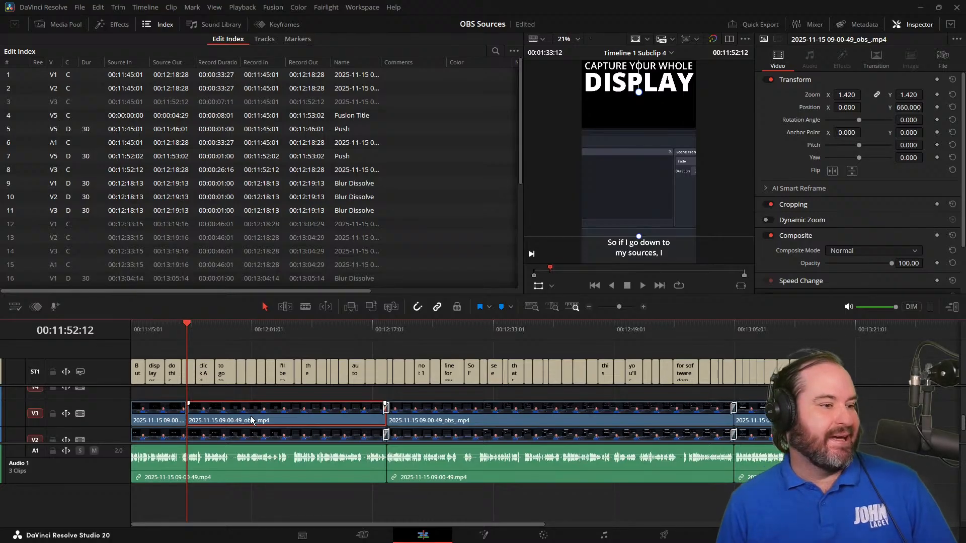
Lock tracks V2, V1, A1, ST1, V7 and V6, leaving V3 editable.
scroll(85, 441, down, 2)
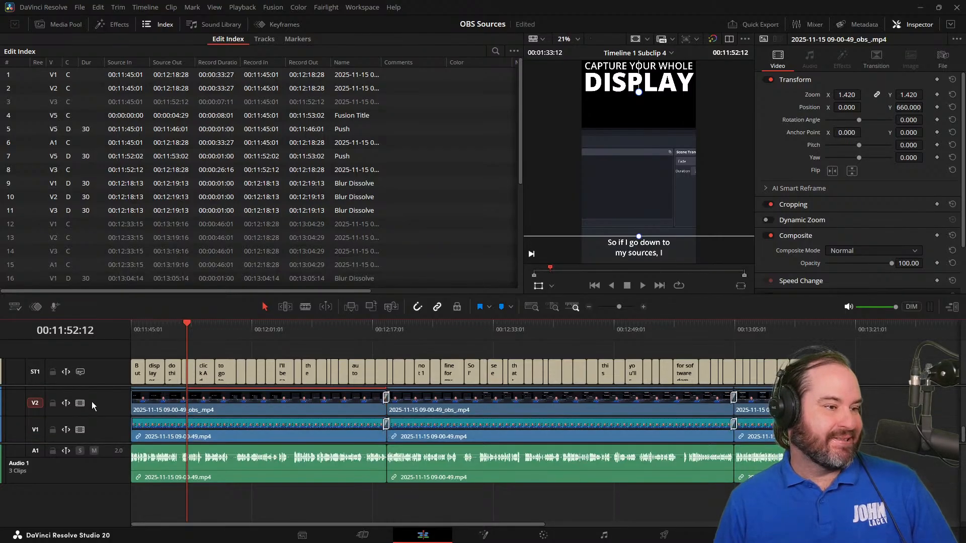
click(53, 403)
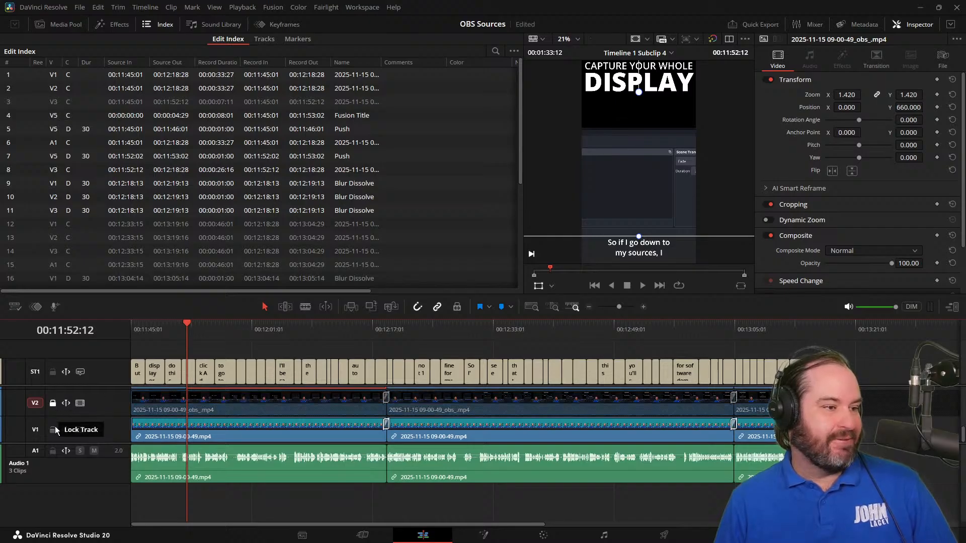
click(55, 428)
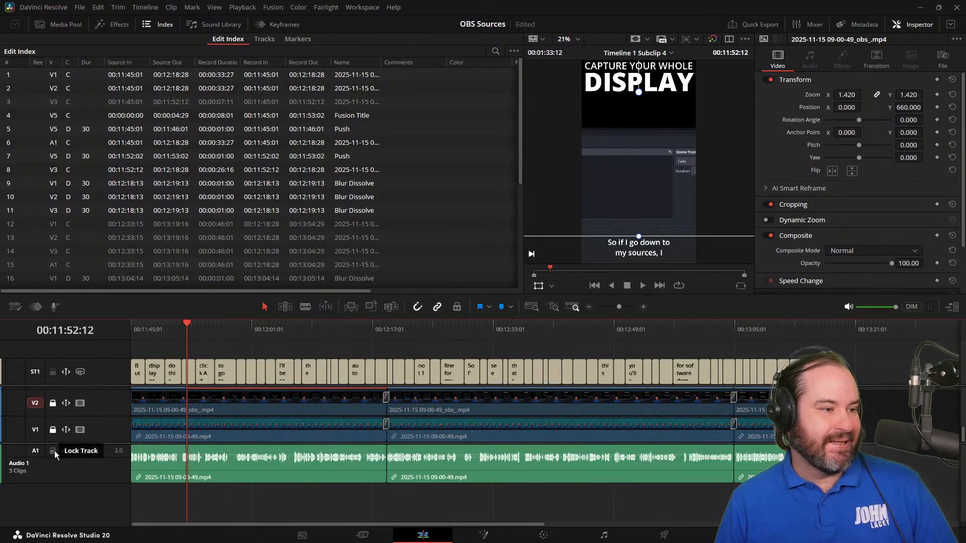
click(55, 451)
scroll(60, 422, up, 3)
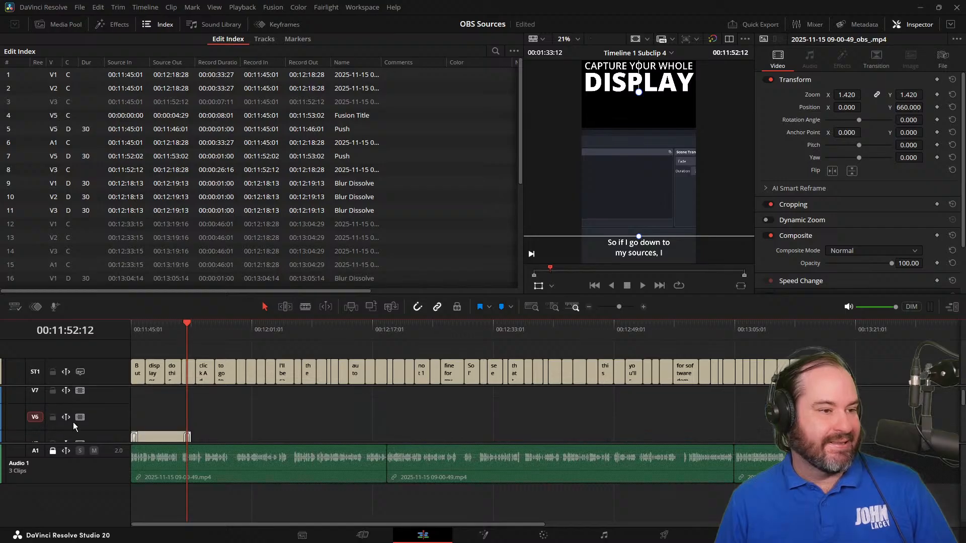
scroll(74, 426, up, 2)
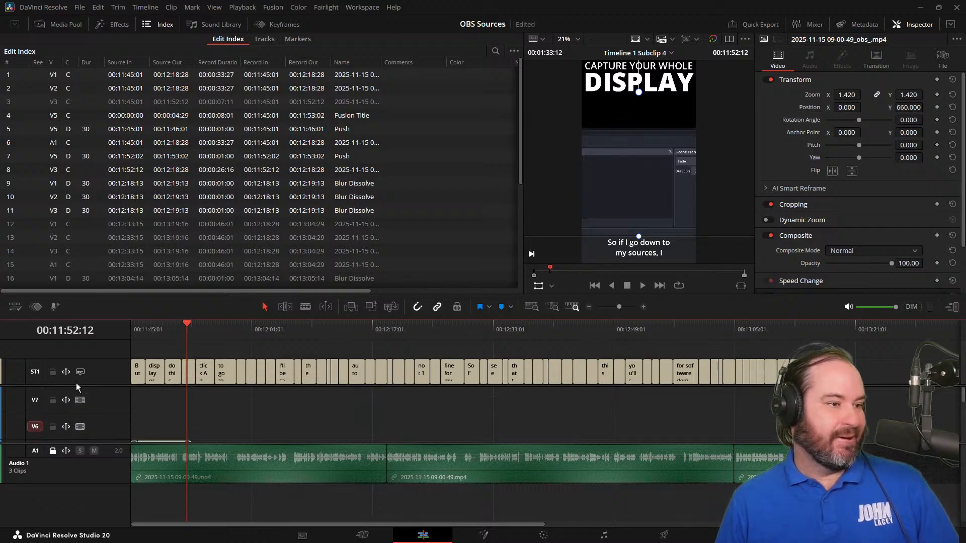
click(53, 372)
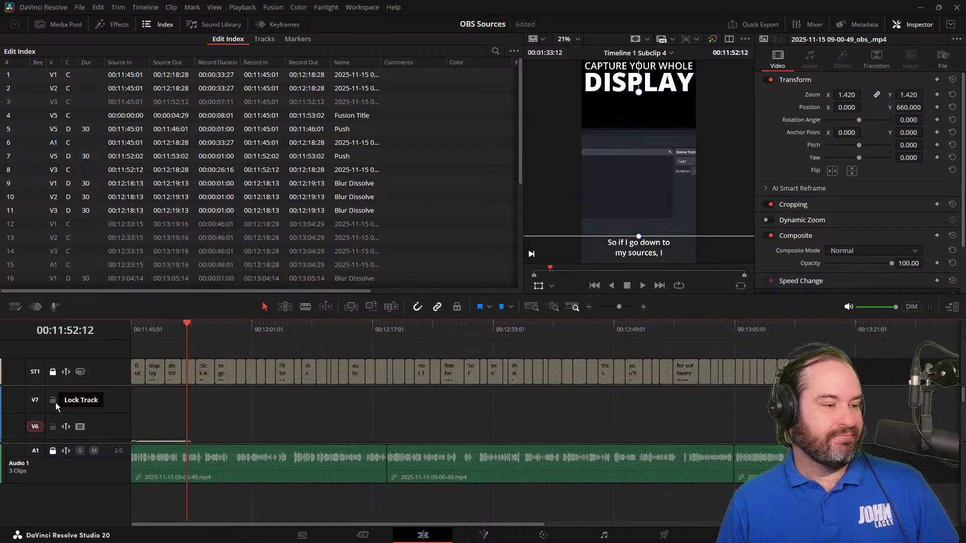
click(54, 402)
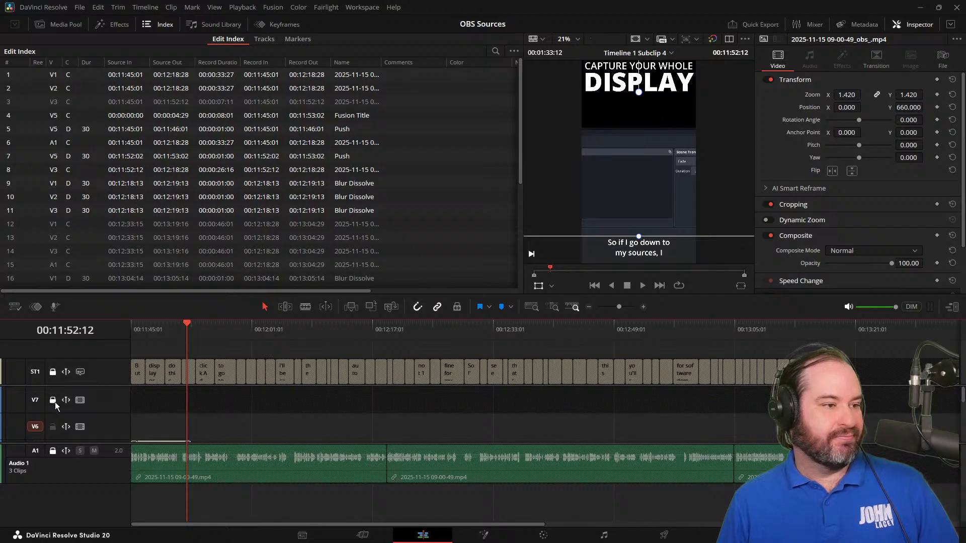
click(54, 428)
scroll(56, 427, down, 3)
scroll(55, 426, up, 2)
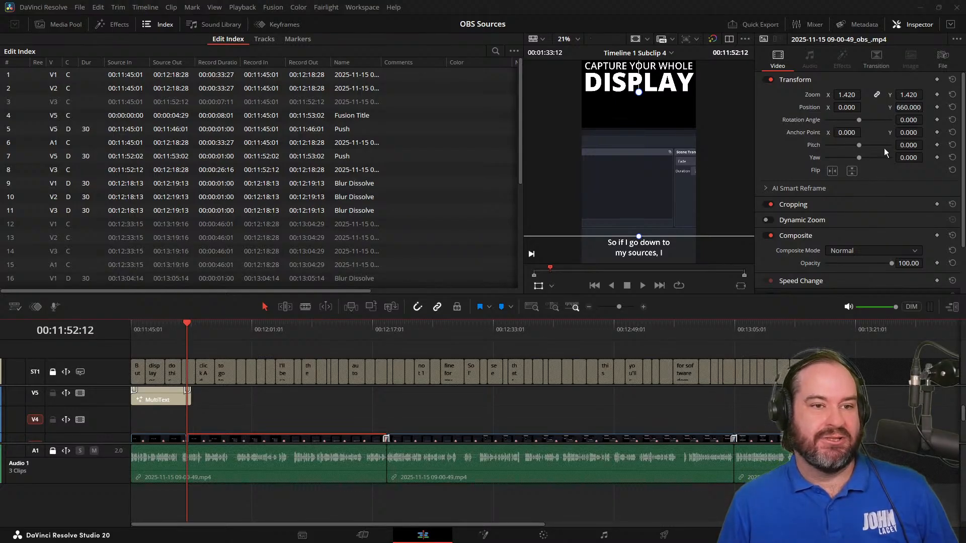
Shift the V3 clip horizontally by raising its Position X to 343 so the OBS Sources panel is framed.
click(847, 106)
double_click(846, 106)
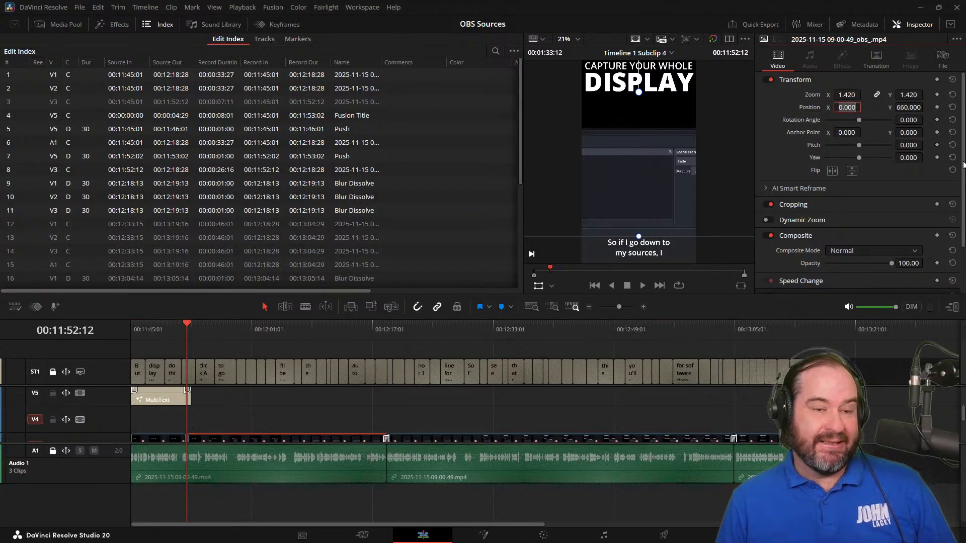
key(Left)
key(Left)
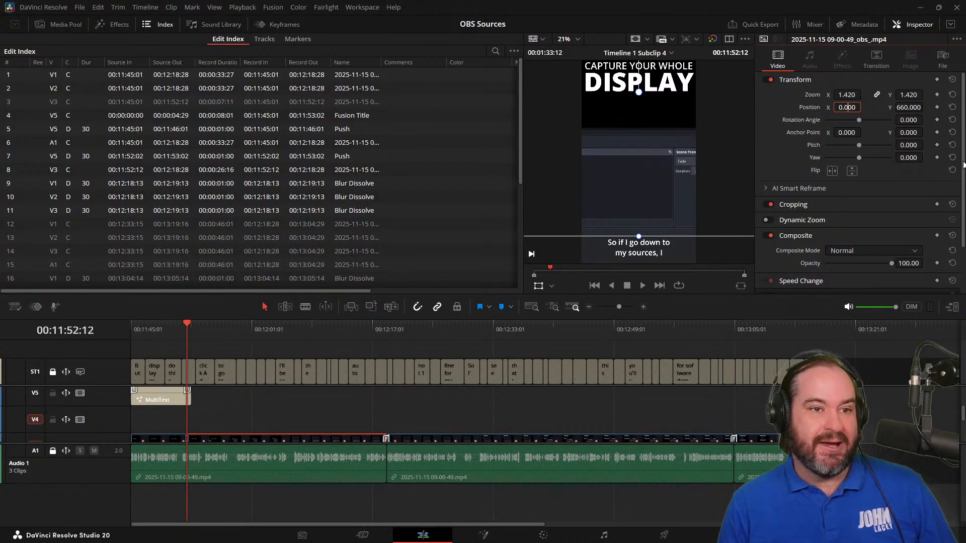
key(BackSpace)
text(2)
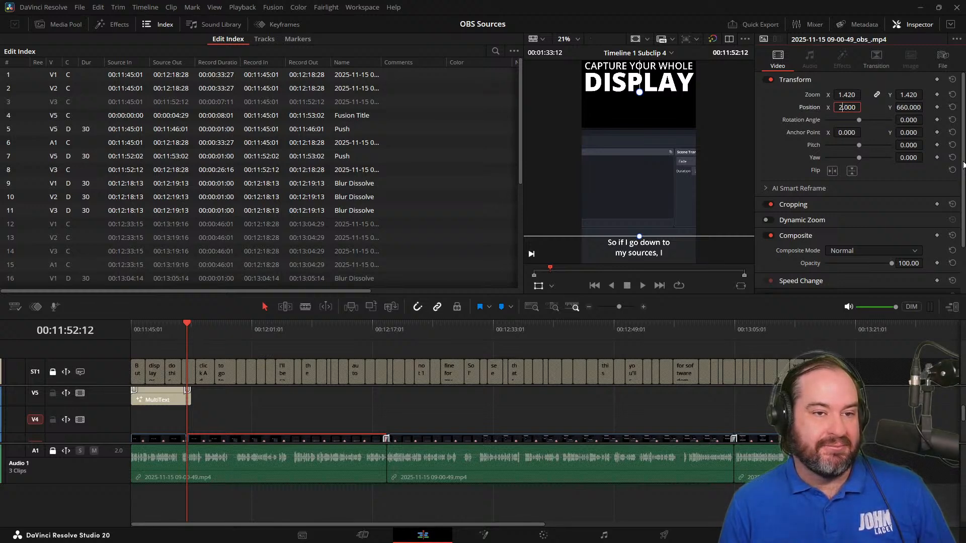
key(BackSpace)
text(56)
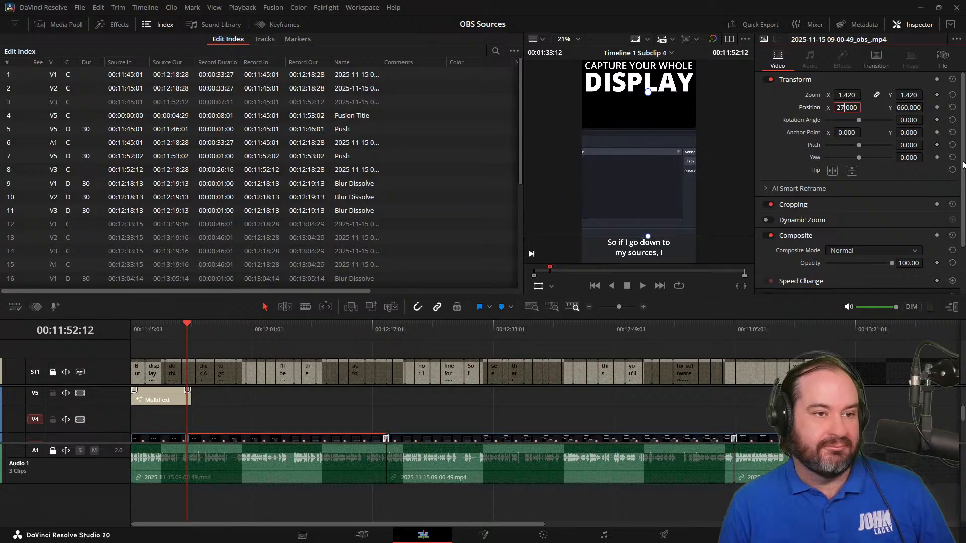
key(Up)
key(Up)
key(Up)
key(Up)
key(Up)
key(Up)
key(Up)
key(Up)
key(Up)
key(Up)
key(Up)
key(Up)
key(Up)
key(Up)
key(Up)
key(Up)
key(Up)
key(Up)
key(Up)
key(Up)
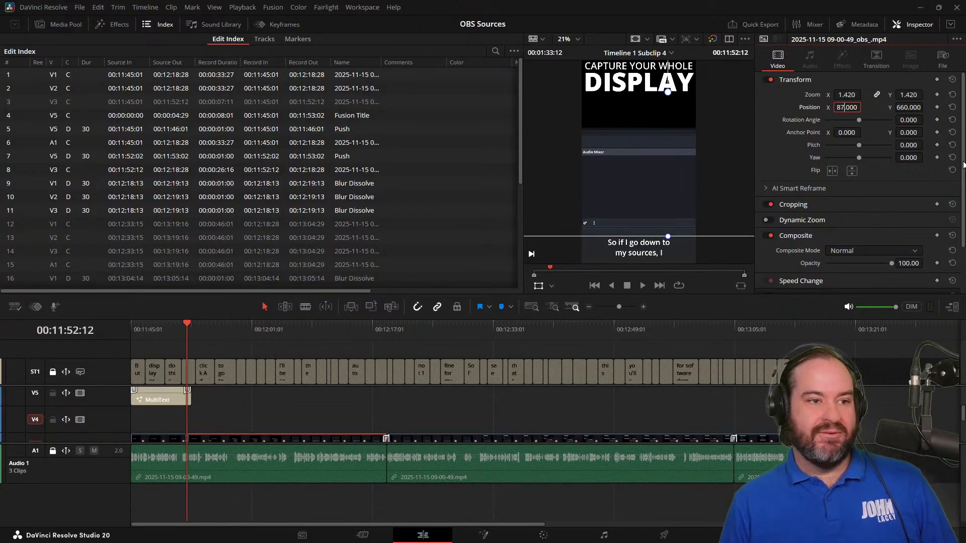
key(Up)
key(Up)
key(Up)
key(Up)
key(Up)
key(Up)
key(Up)
key(Up)
key(Up)
key(Up)
key(Up)
key(Up)
key(Up)
key(Up)
key(Up)
key(Up)
key(Up)
key(Up)
key(Up)
key(Up)
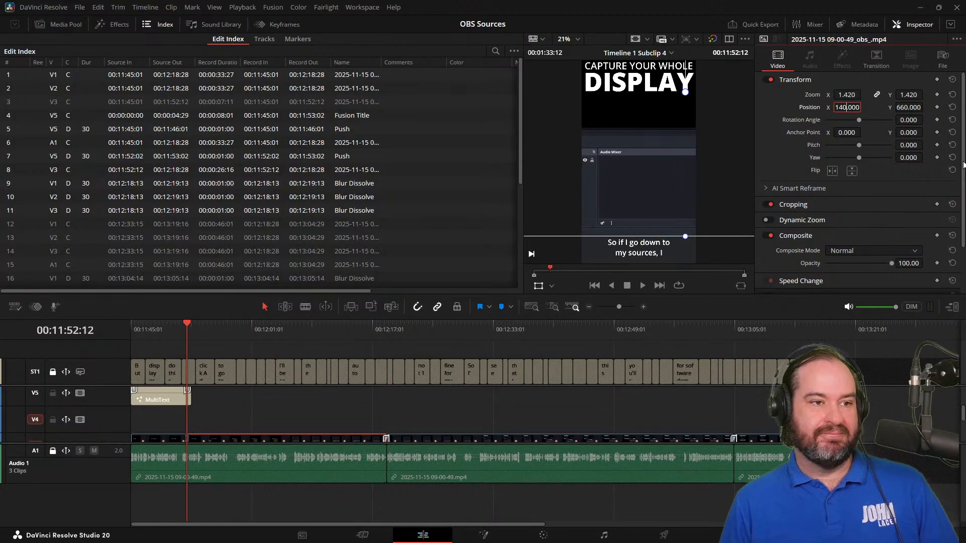
key(Up)
key(Up)
key(Up)
key(Up)
key(Up)
key(Up)
key(Up)
key(Up)
key(Up)
key(Up)
key(Up)
key(Up)
key(Up)
key(Up)
key(Up)
key(Up)
key(Up)
key(Up)
key(Up)
key(Up)
key(Up)
key(Up)
key(Up)
key(Up)
key(Up)
key(Up)
key(Up)
key(Up)
key(Up)
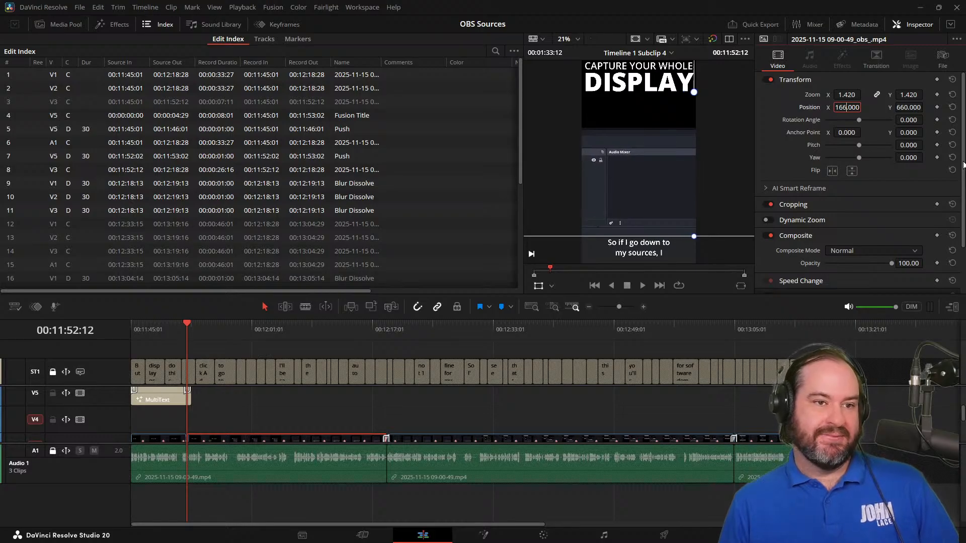
key(Up)
key(Up)
key(Up)
key(Up)
key(Up)
key(Up)
key(Up)
key(Up)
key(Up)
key(Up)
key(Up)
key(Up)
key(Up)
key(Up)
key(Up)
key(Up)
key(Up)
key(Up)
key(Up)
key(Up)
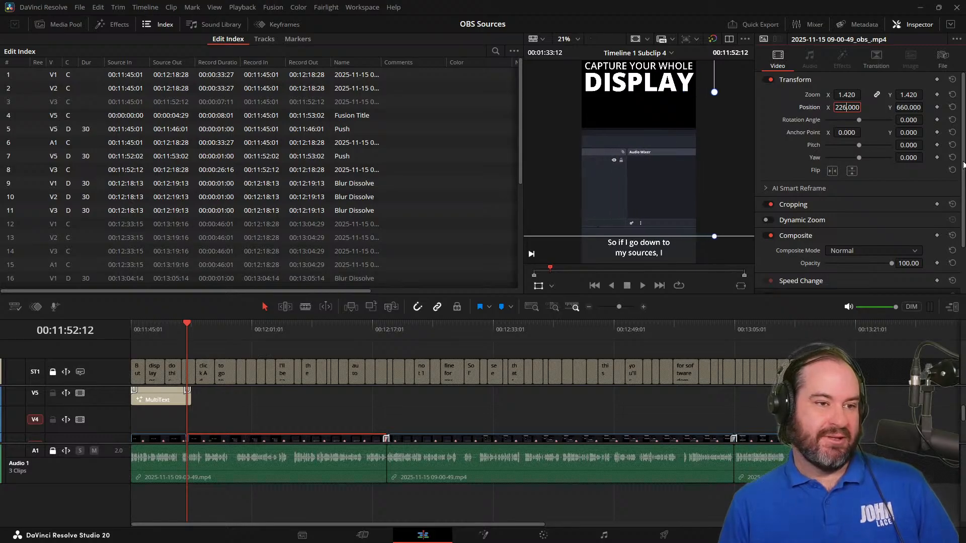
key(Up)
key(Up)
key(Up)
key(Up)
key(Up)
key(Up)
key(Up)
key(Up)
key(Up)
key(Up)
key(Up)
key(Up)
key(Up)
key(Up)
key(Up)
key(Up)
key(Up)
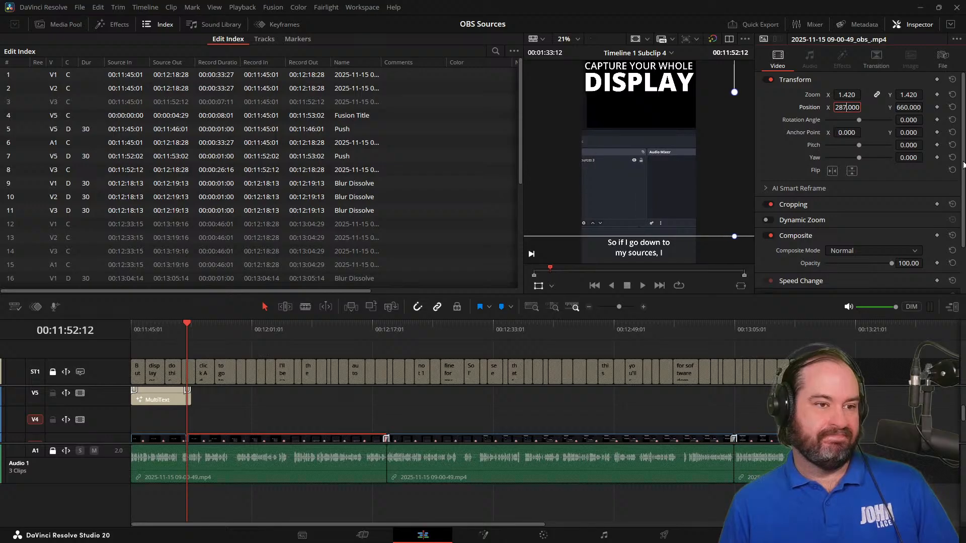
key(Up)
key(Up)
key(Up)
key(Up)
key(Up)
key(Up)
key(Up)
key(Up)
key(Up)
key(Up)
key(Up)
key(Up)
key(Up)
key(Up)
key(Up)
key(Up)
key(Up)
key(Up)
key(Up)
key(Up)
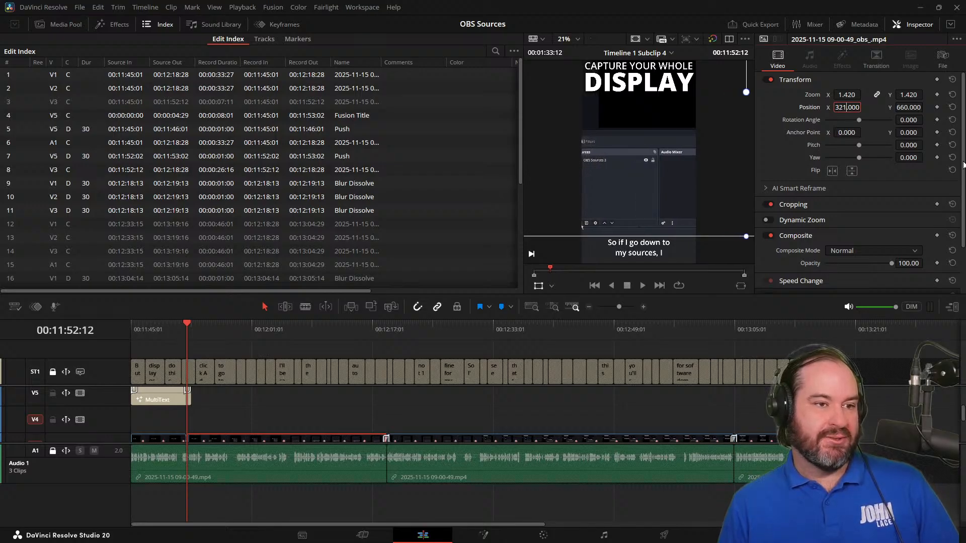
key(Up)
key(Up)
key(Up)
key(Up)
key(Up)
key(Up)
key(Up)
key(Up)
key(Up)
key(Up)
key(Up)
key(Up)
key(Up)
key(Up)
key(Up)
key(Up)
key(Up)
key(Up)
key(Up)
key(Up)
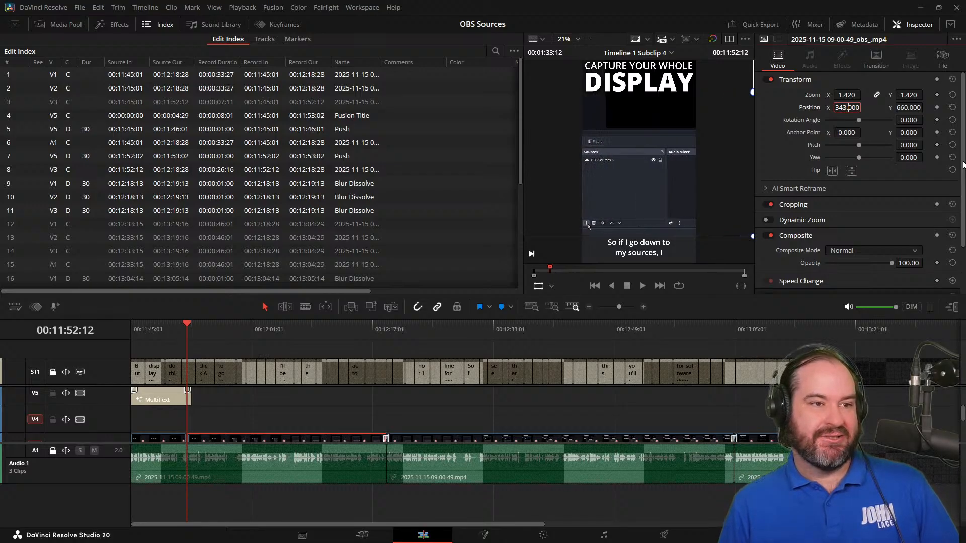
Raise the V3 clip's Position X to 584 so the Scenes list and part of the Sources panel are framed.
key(Up)
key(Up)
key(Up)
key(Up)
key(Up)
key(Up)
key(Up)
key(Up)
key(Up)
key(Up)
key(Up)
key(Up)
key(Up)
key(Up)
key(Up)
key(Up)
key(Up)
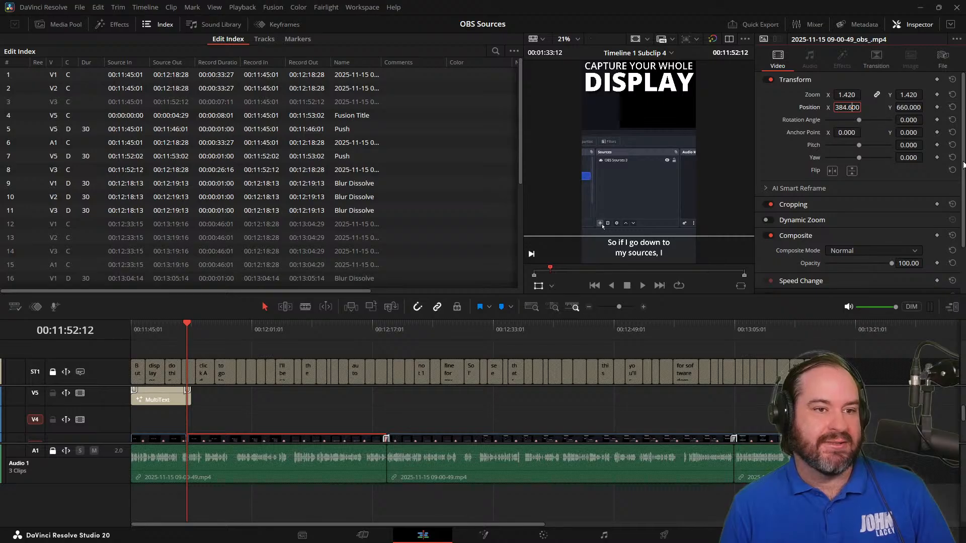
key(BackSpace)
key(Left)
key(Up)
key(Up)
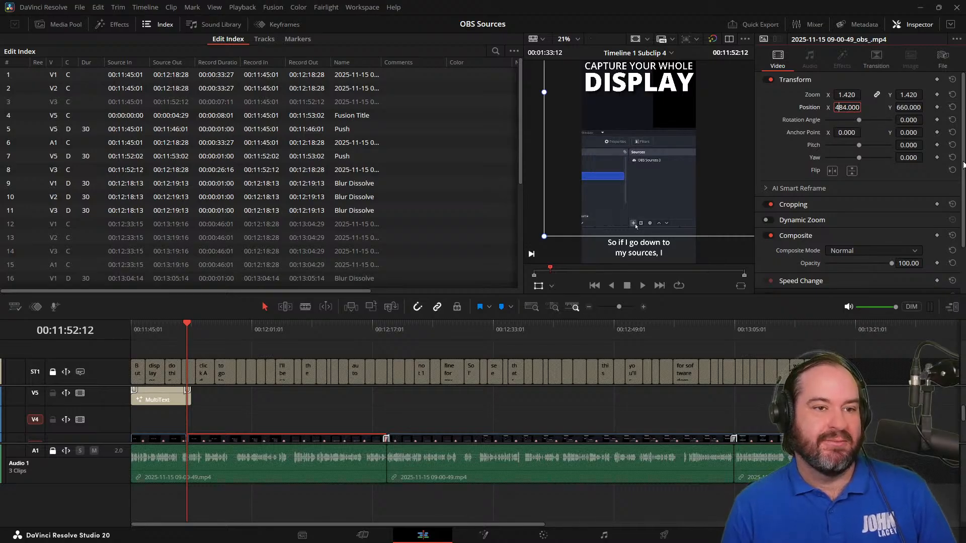
key(Down)
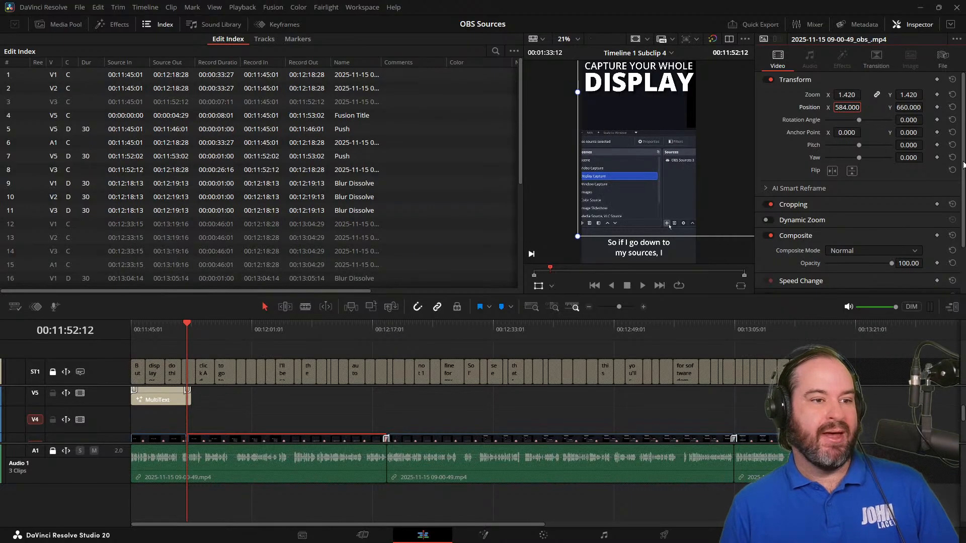
key(Up)
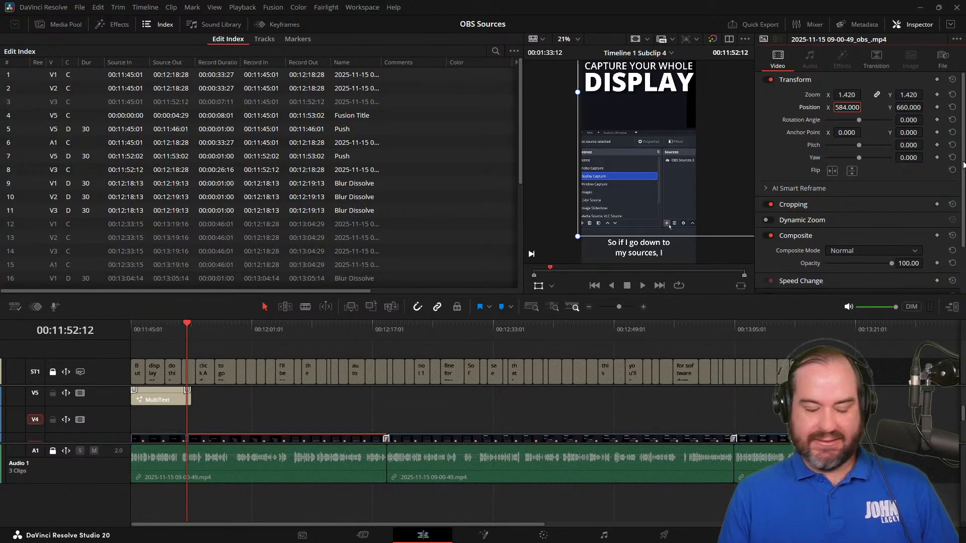
key(Up)
key(Return)
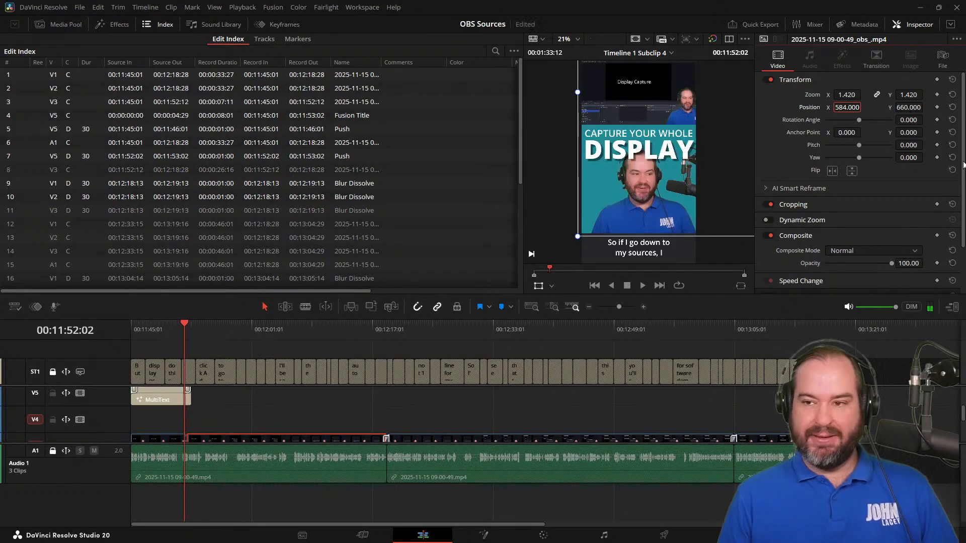
Play across the V3 cut to check the framing, and keyframe the clip's Position at 00:11:52:12.
key(space)
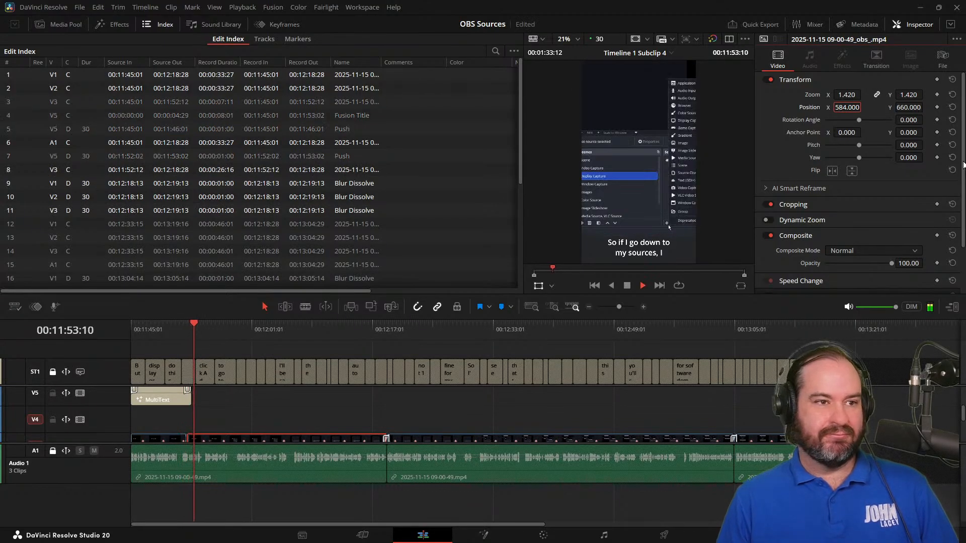
key(space)
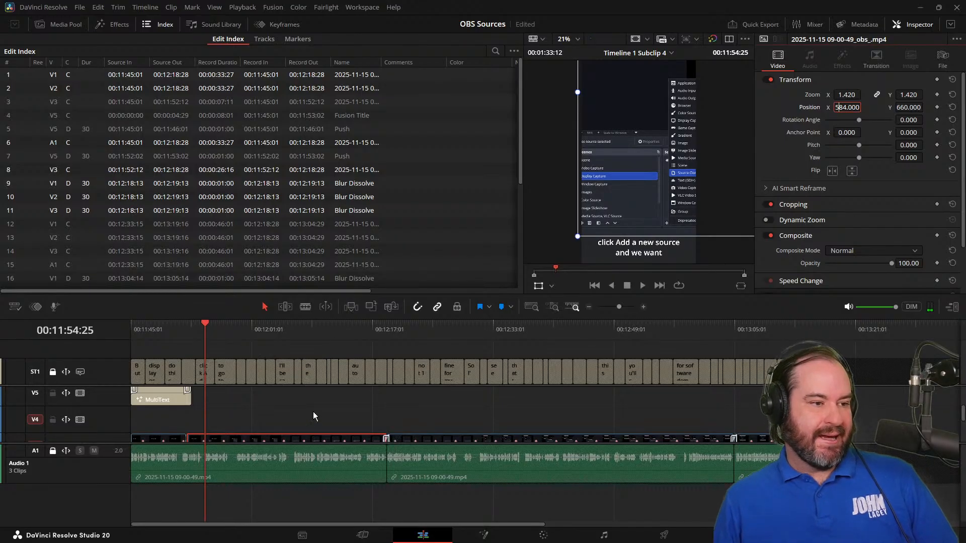
drag(207, 325, 187, 327)
key(ctrl+s)
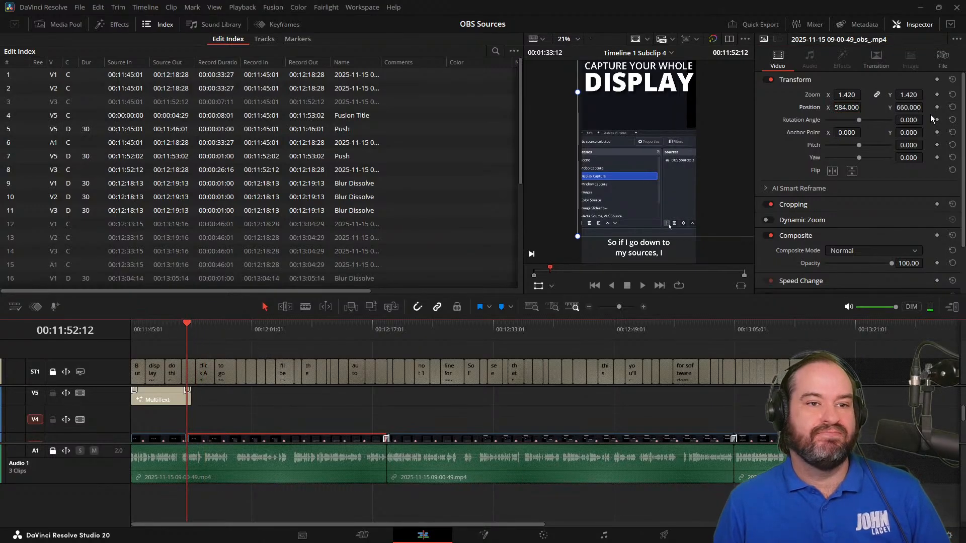
click(937, 108)
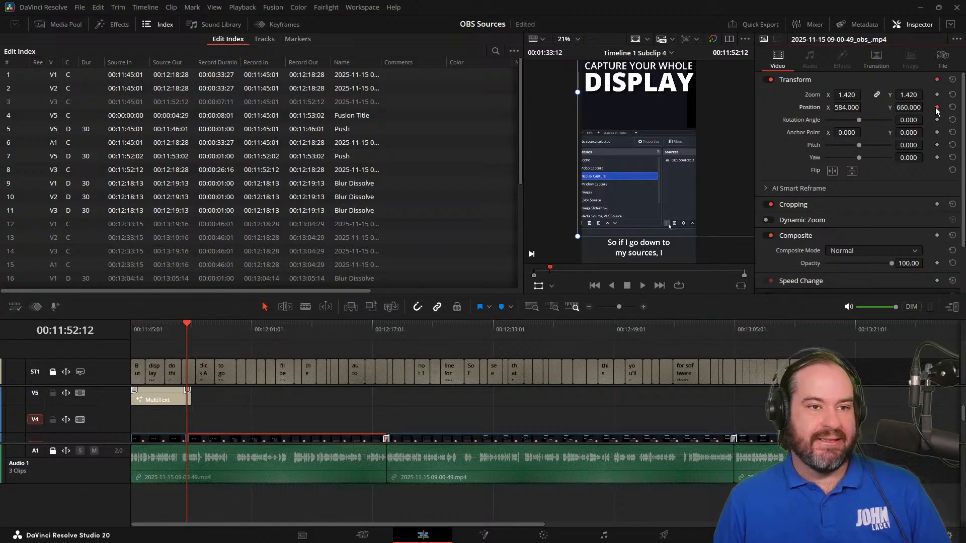
key(ctrl+s)
At 00:11:53:03, set the V3 clip's Position X to 404 as a second keyframe that frames the Sources panel.
key(space)
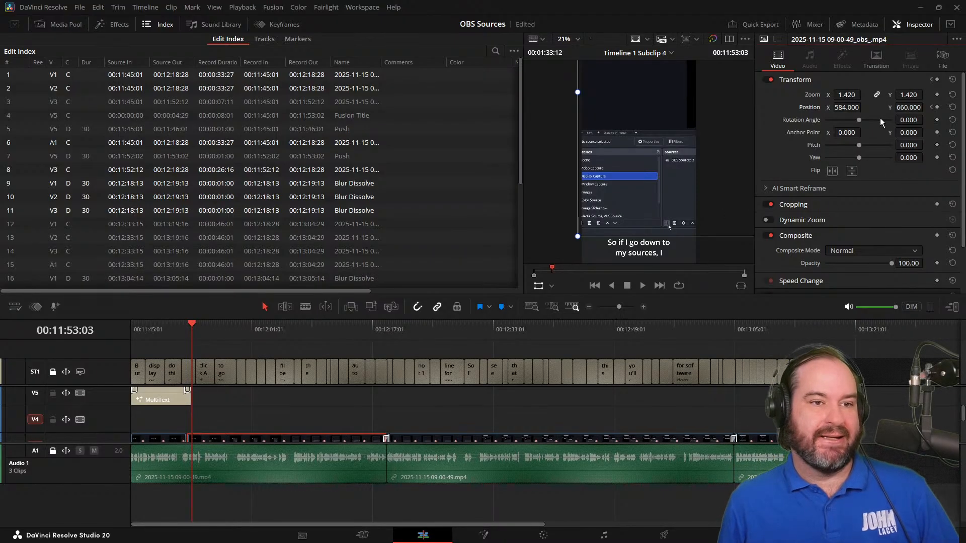
click(846, 107)
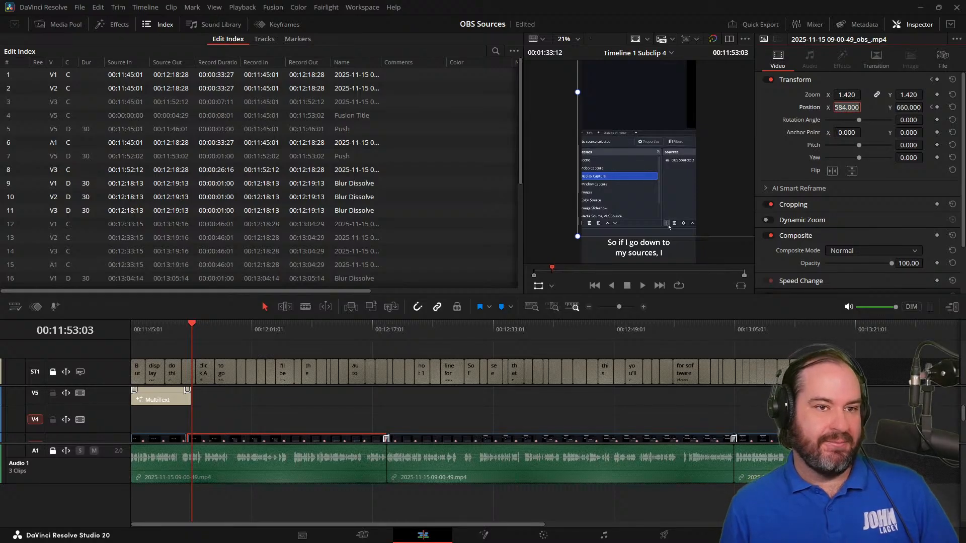
key(Left)
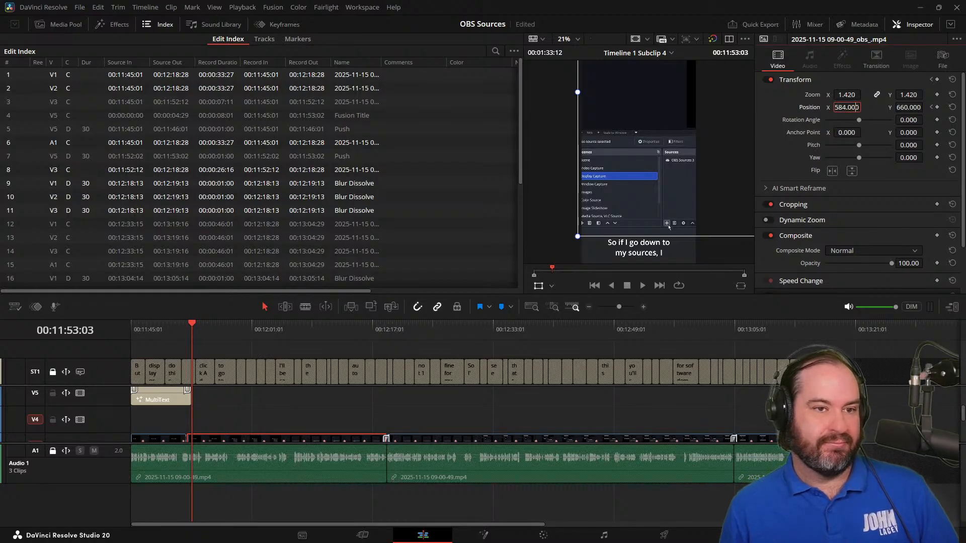
key(Left)
key(Left)
key(Down)
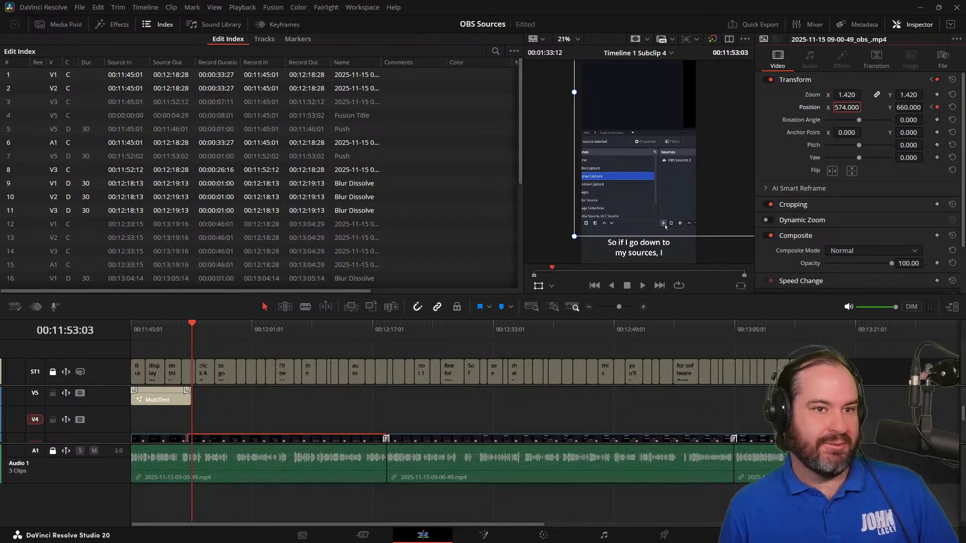
key(Down)
key(Down)
key(Down)
key(Down)
key(Down)
key(Down)
key(Down)
key(Down)
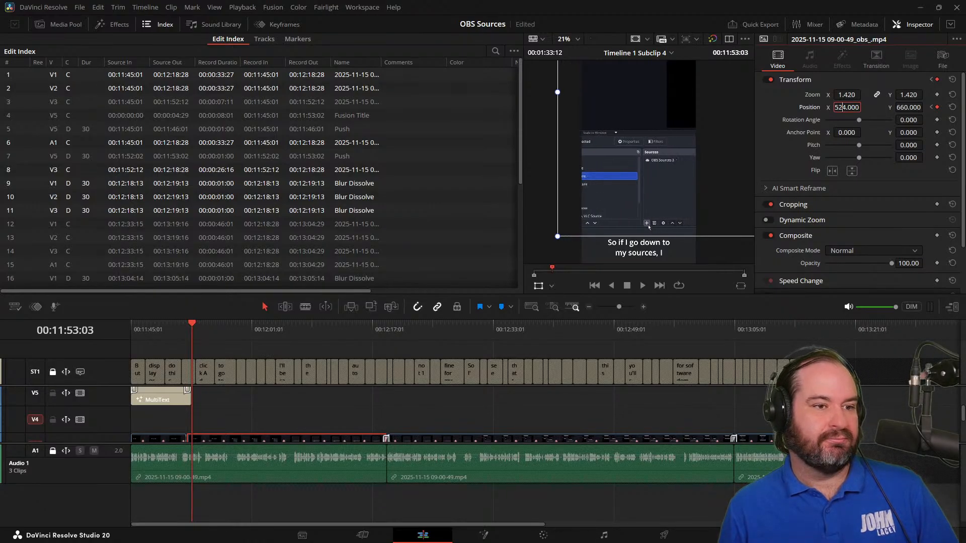
key(Down)
key(Down)
key(Down)
key(Down)
key(Down)
key(Down)
key(Down)
key(Down)
key(Down)
key(Down)
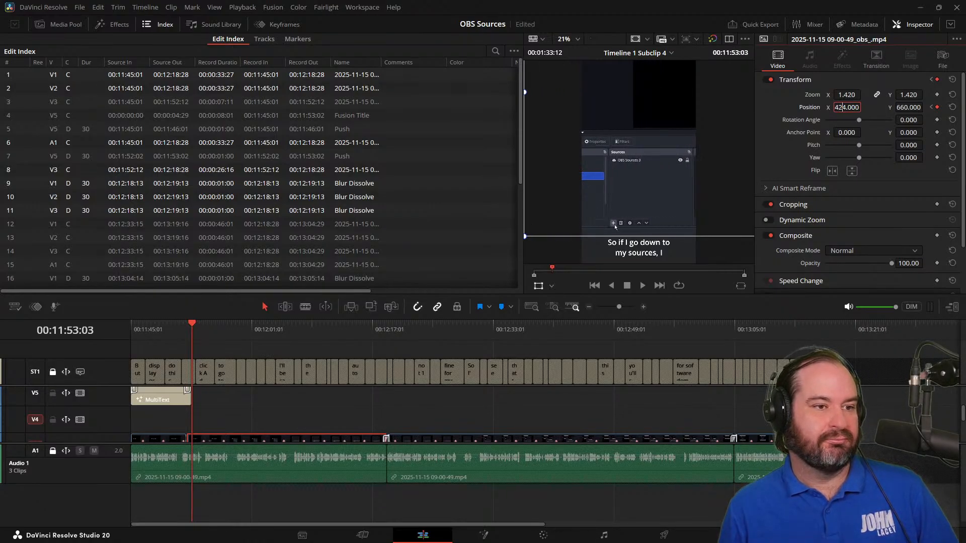
key(Down)
key(Down)
key(Down)
key(Down)
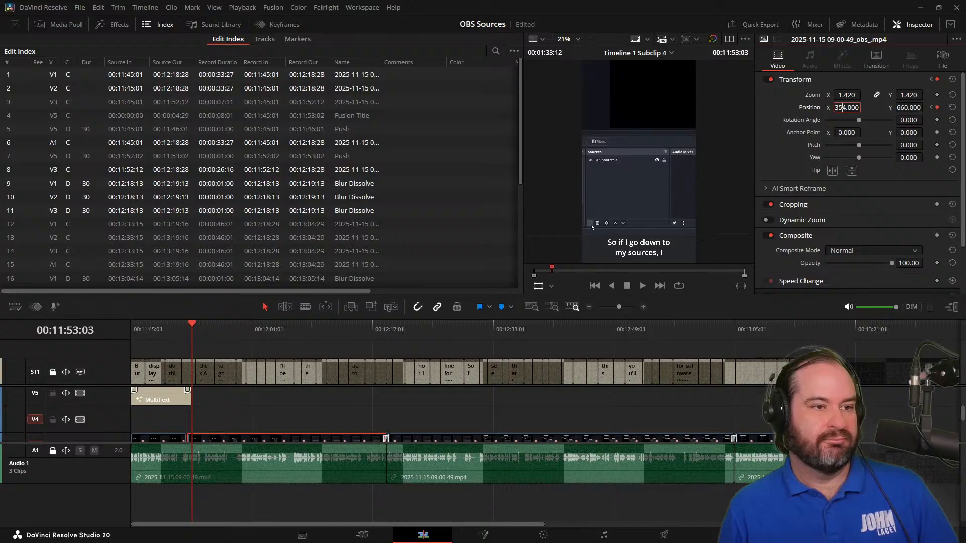
key(Up)
key(Up)
key(Up)
key(Up)
key(Up)
key(Up)
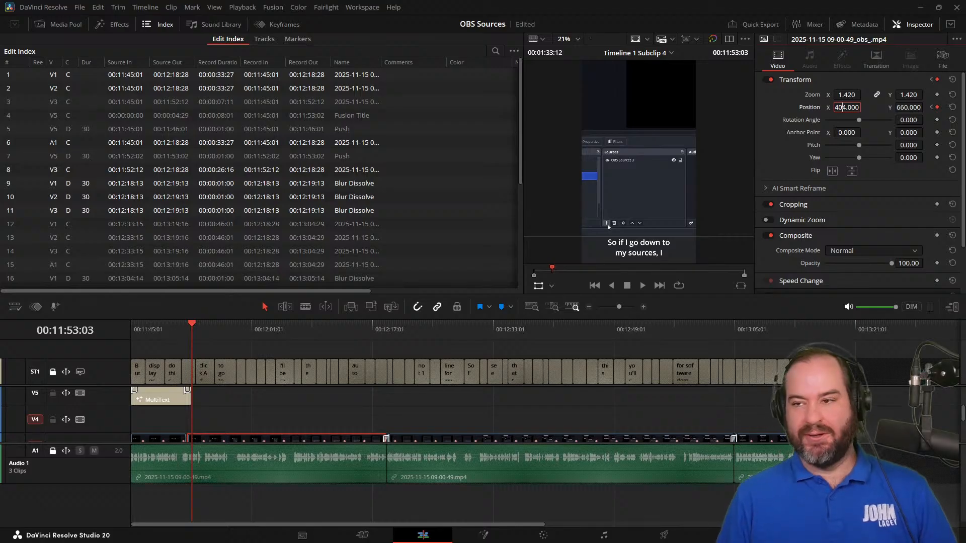
Play from just before the V3 cut, at 00:11:51:29, to 00:12:01:18 to check the keyframed pan to the Sources panel.
key(Left)
key(Left)
key(Left)
key(Left)
key(Left)
key(Left)
key(Left)
key(Left)
key(Left)
key(Left)
key(Left)
key(Left)
key(Left)
key(Left)
key(Left)
key(Left)
key(Left)
key(Left)
key(Left)
key(Left)
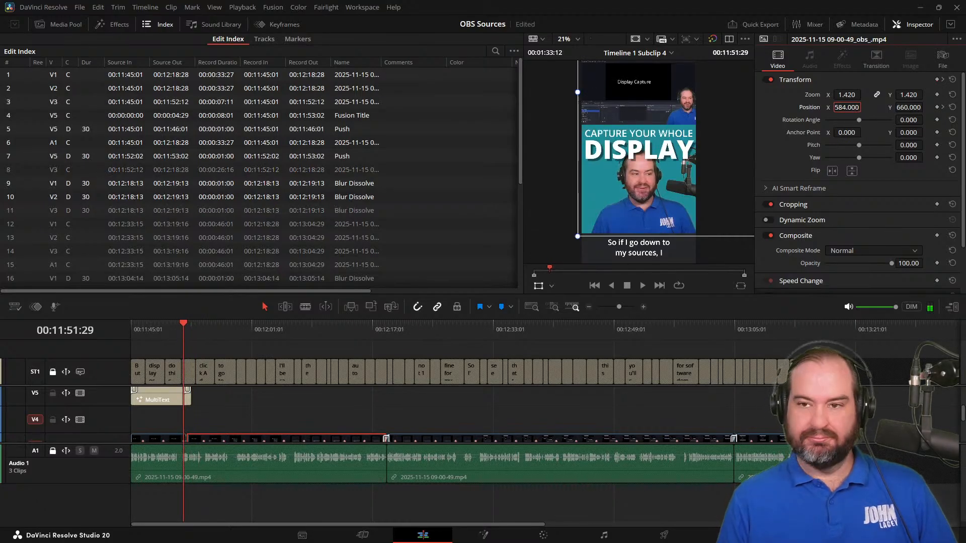
key(space)
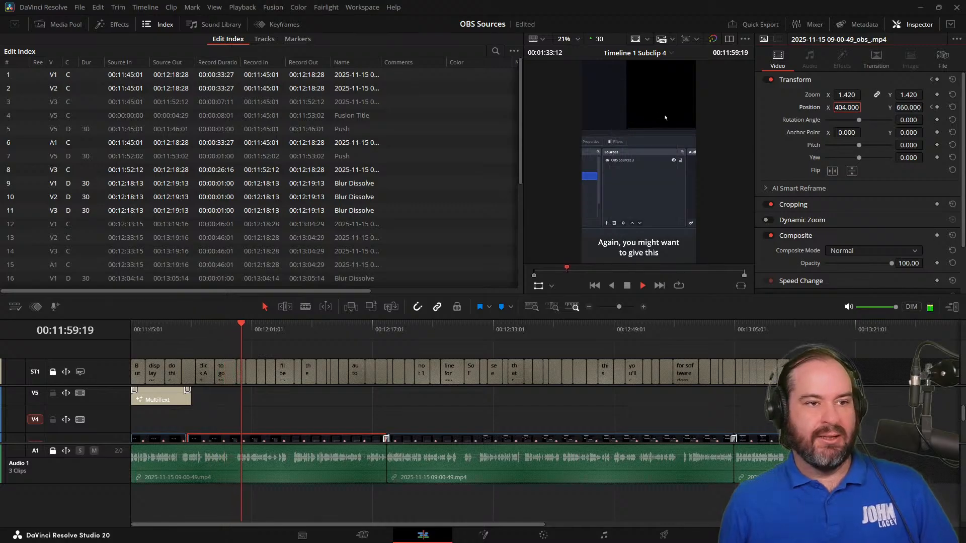
click(628, 285)
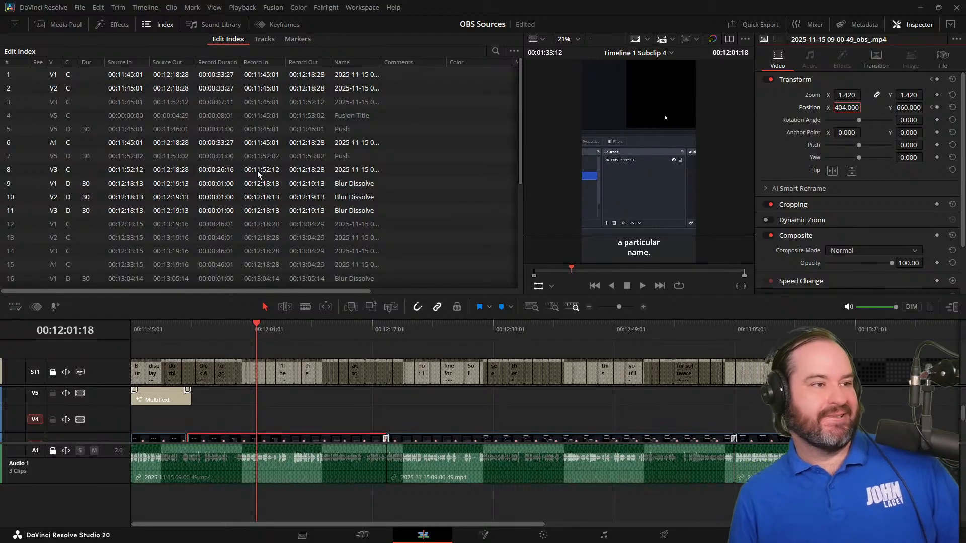
Show the Media Pool alongside the Edit Index.
click(170, 25)
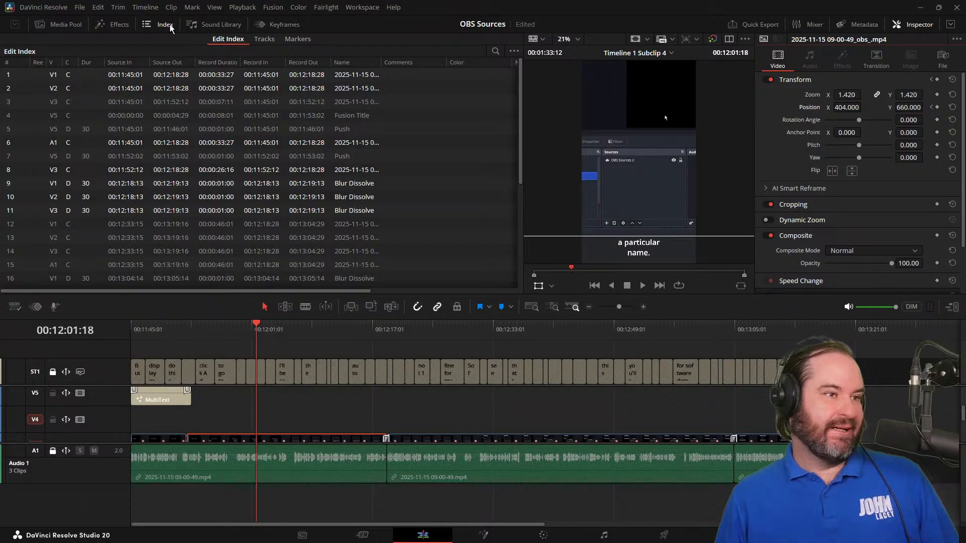
click(75, 26)
click(512, 51)
click(512, 50)
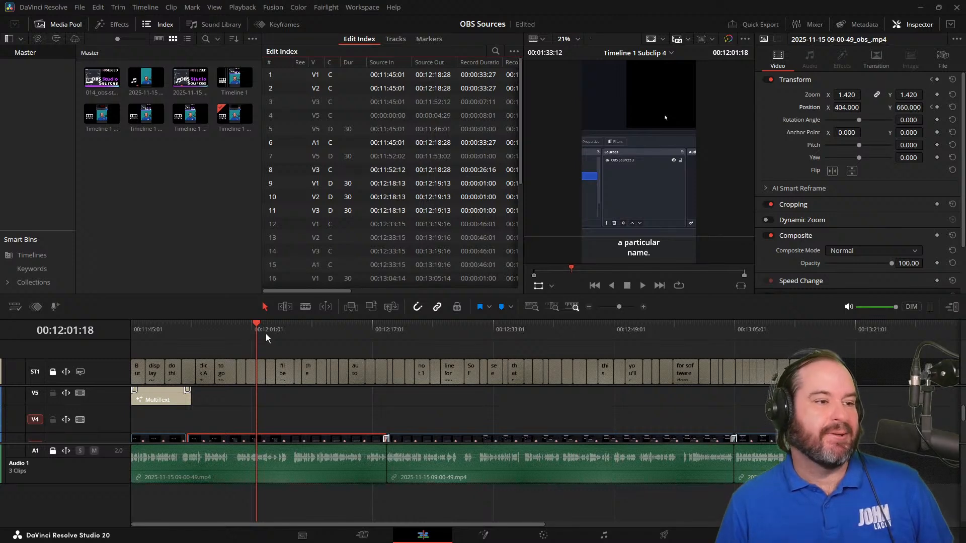
Add a Position keyframe with X at 404 at 00:11:57:11, just after the OBS source menu closes.
drag(256, 324, 240, 331)
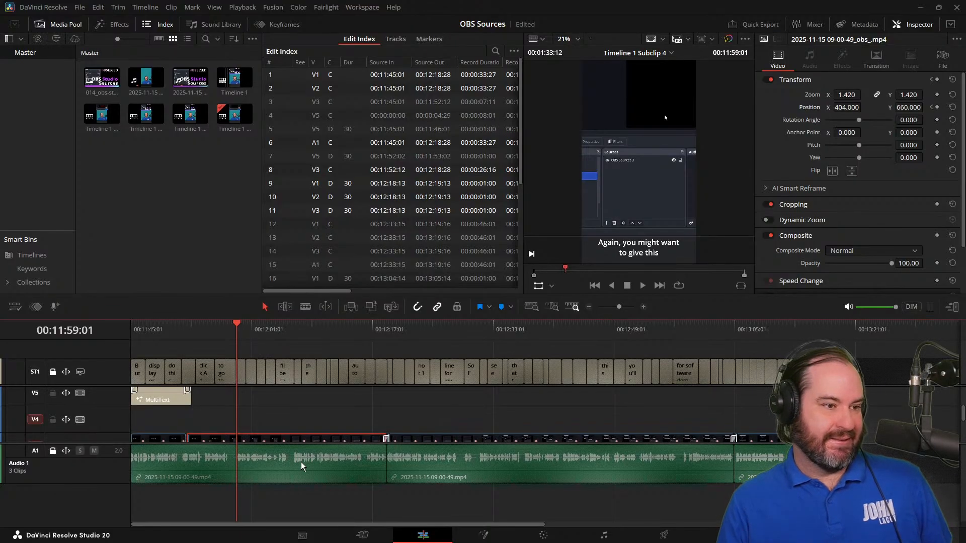
key(j)
key(k)
key(Right)
key(Right)
key(Right)
key(Right)
key(Right)
key(Right)
key(Right)
key(Right)
key(Right)
key(Right)
key(Right)
key(Right)
key(Right)
key(Right)
key(Right)
key(Right)
key(Right)
key(Right)
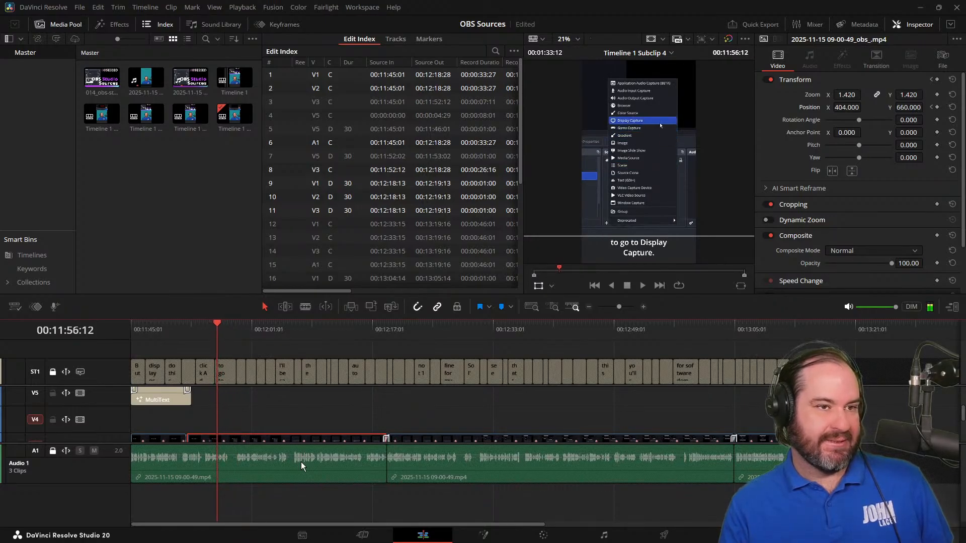
key(Right)
key(Right)
key(Right)
key(Right)
key(Right)
key(Right)
key(Right)
key(Right)
key(Right)
key(Right)
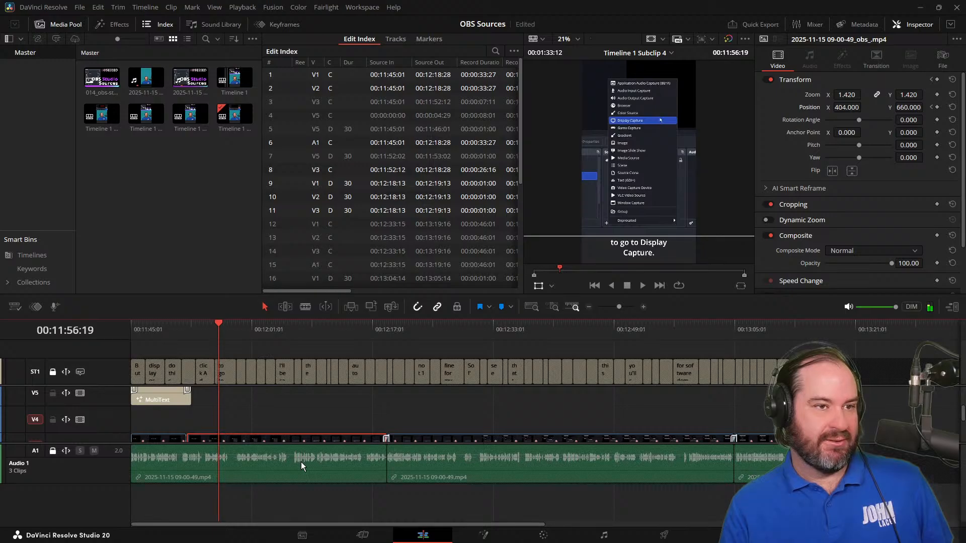
key(Right)
key(Right)
key(Right)
key(Right)
key(Right)
key(Right)
key(Right)
key(Right)
key(Right)
key(Right)
key(Right)
key(Right)
key(Right)
key(Right)
key(Right)
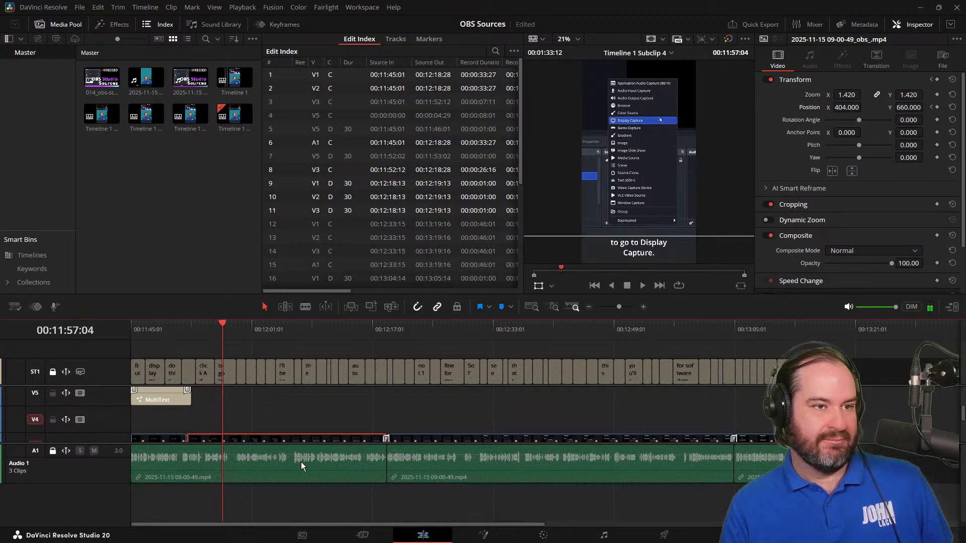
key(Right)
key(Right)
key(Right)
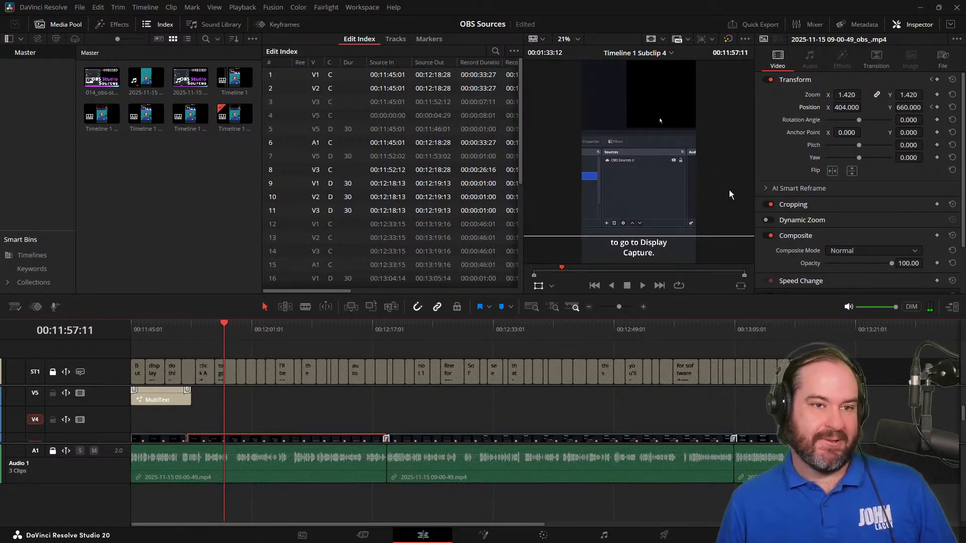
click(837, 107)
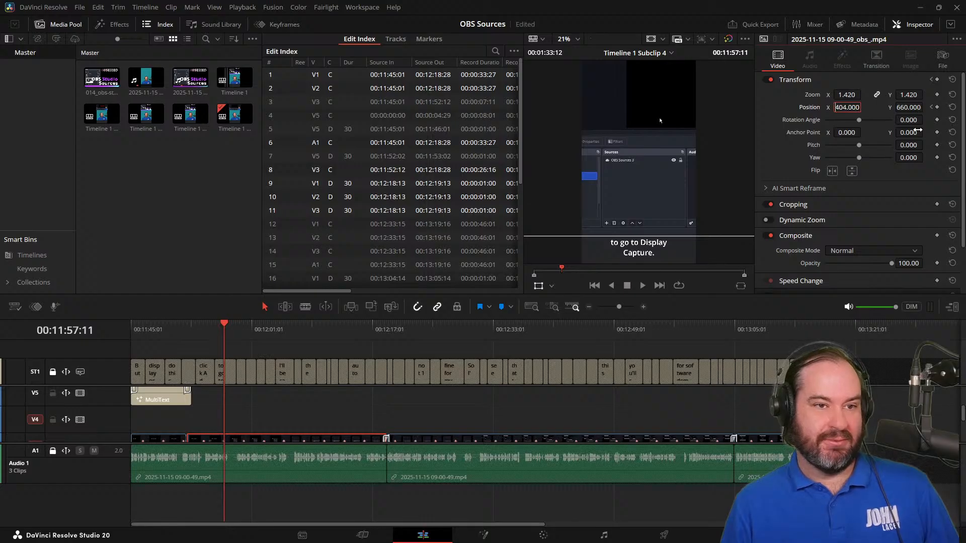
key(Delete)
text(5)
key(Return)
key(BackSpace)
text(4)
key(Return)
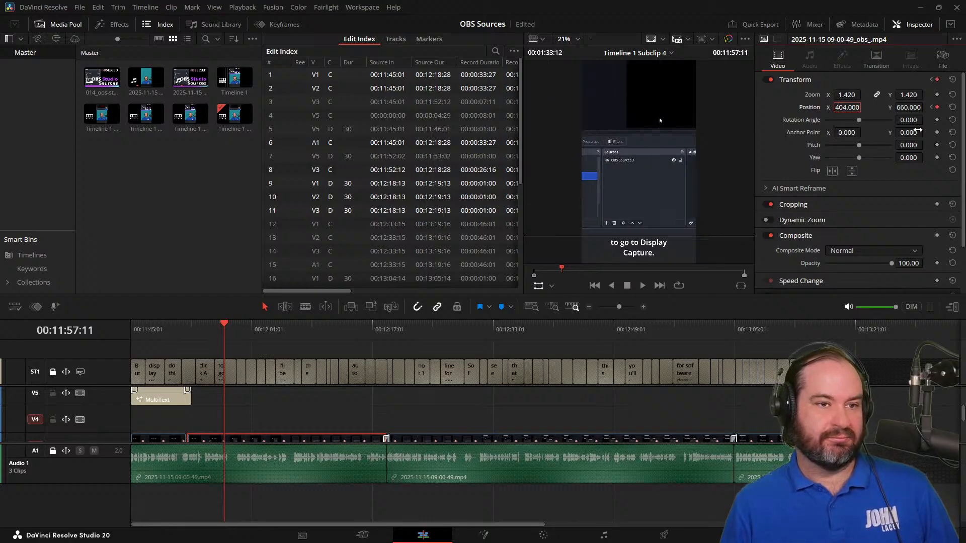
Set the V3 clip's Position Y to 659 at the 00:11:57:11 keyframe.
click(904, 107)
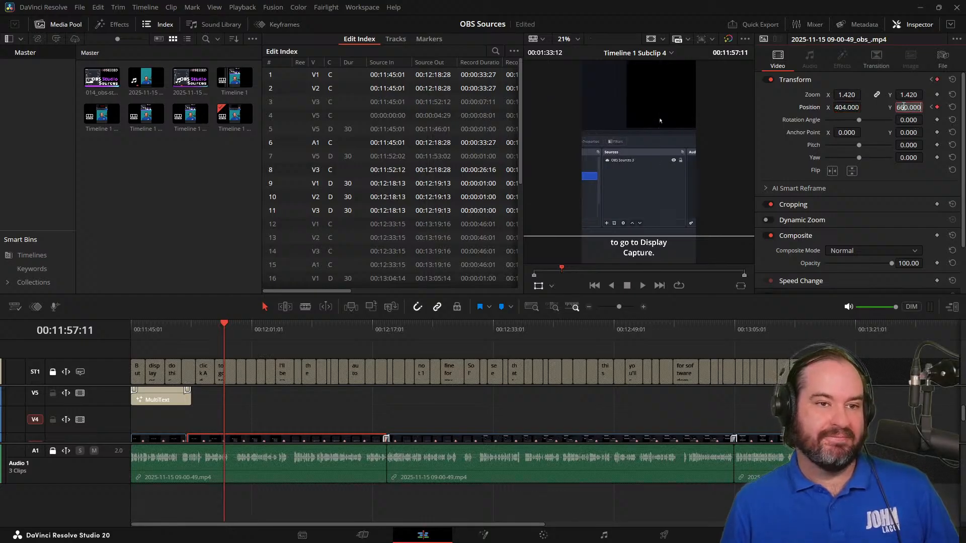
key(Left)
key(Down)
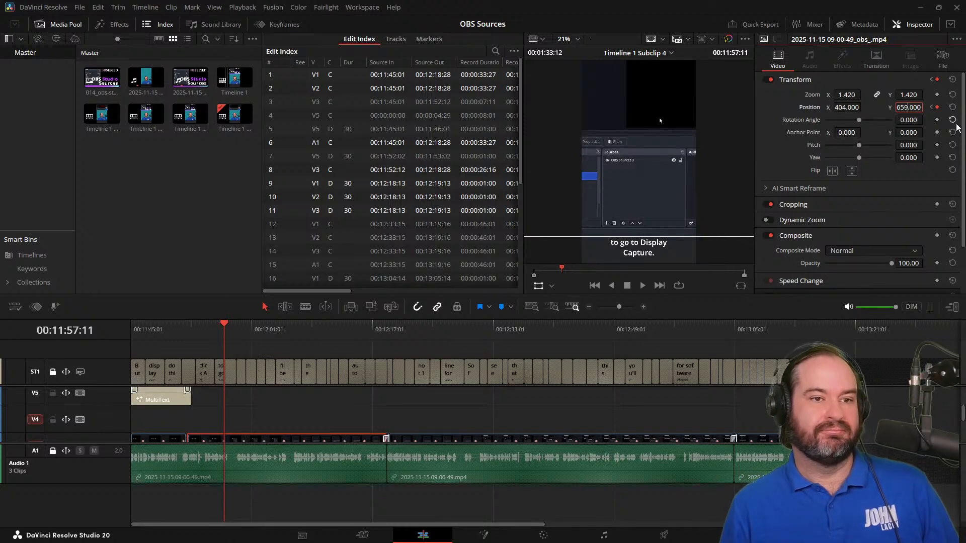
Lower the V3 clip's Position Y to 150 at the 00:11:57:11 keyframe.
key(Down)
key(Down)
key(Down)
key(Down)
key(Down)
key(Down)
key(Down)
key(Down)
key(Down)
key(Down)
key(Down)
key(Down)
key(Down)
key(Down)
key(Down)
key(Down)
key(Down)
key(Down)
key(Down)
key(Down)
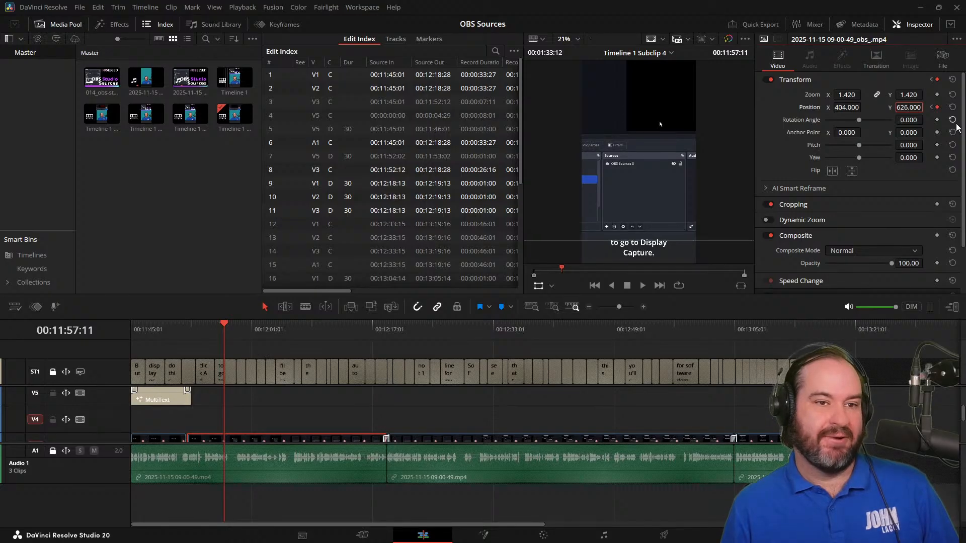
key(Down)
key(Down)
key(Down)
key(Down)
key(Down)
key(Down)
key(Down)
key(Down)
key(Down)
key(Down)
key(Down)
key(Down)
key(Down)
key(Down)
key(Down)
key(Down)
key(Down)
key(Down)
key(Down)
key(Down)
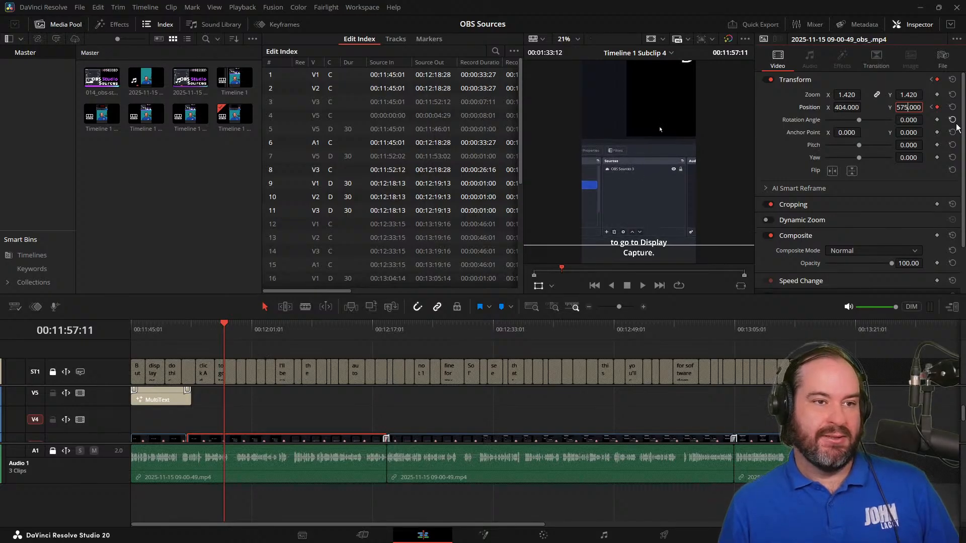
key(Down)
key(Down)
key(Down)
key(Down)
key(Down)
key(Down)
key(Down)
key(Down)
key(Down)
key(Down)
key(Down)
key(Down)
key(Down)
key(Down)
key(Down)
key(Down)
key(Down)
key(Down)
key(Down)
key(Down)
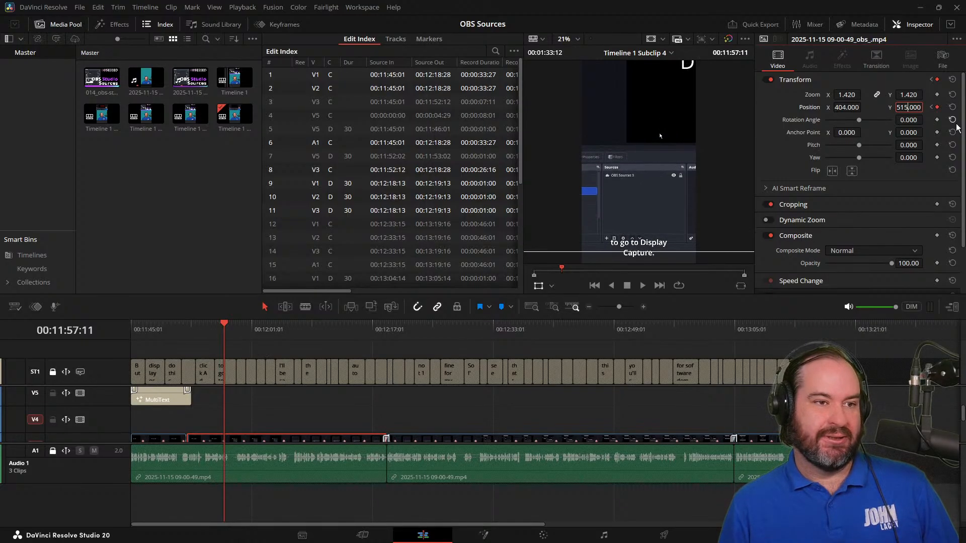
key(Down)
key(Down)
key(Down)
key(Down)
key(Down)
key(Down)
key(Down)
key(Down)
key(Down)
key(Down)
key(Down)
key(Down)
key(Down)
key(Down)
key(Down)
key(Down)
key(Down)
key(Down)
key(Down)
key(Down)
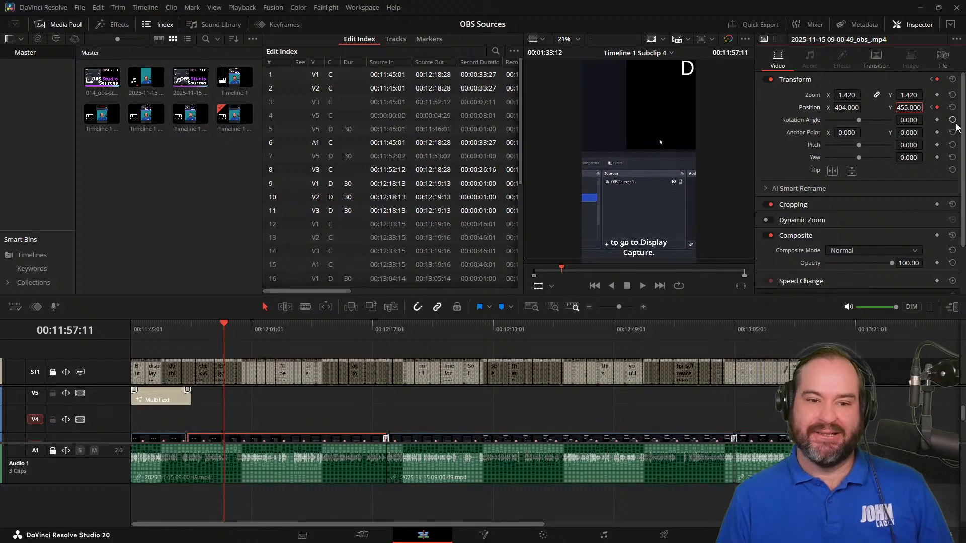
key(Down)
key(Down)
key(Down)
key(Down)
key(Down)
key(Down)
key(Down)
key(Down)
key(Down)
key(Down)
key(Down)
key(Down)
key(Down)
key(Down)
key(Down)
key(Down)
key(Down)
key(Down)
key(Down)
key(Down)
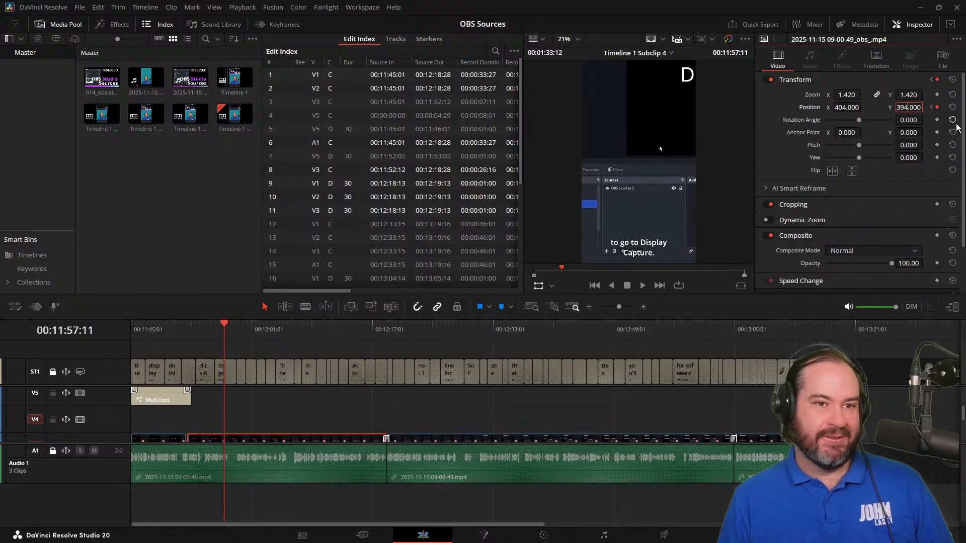
key(Down)
key(Down)
key(Down)
key(Down)
key(Down)
key(Down)
key(Down)
key(Down)
key(Down)
key(Down)
key(Down)
key(Down)
key(Down)
key(Down)
key(Down)
key(Down)
key(Down)
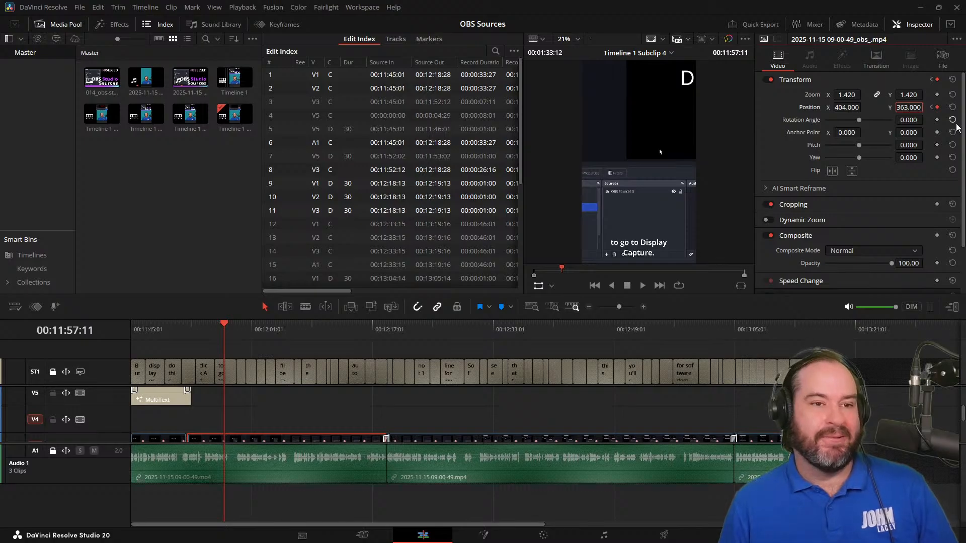
key(Down)
key(Down)
key(Down)
key(Down)
key(Down)
key(Down)
key(Down)
key(Down)
key(Down)
key(Down)
key(Down)
key(Down)
key(Down)
key(Down)
key(Down)
key(Down)
key(Down)
key(Down)
key(Down)
key(Down)
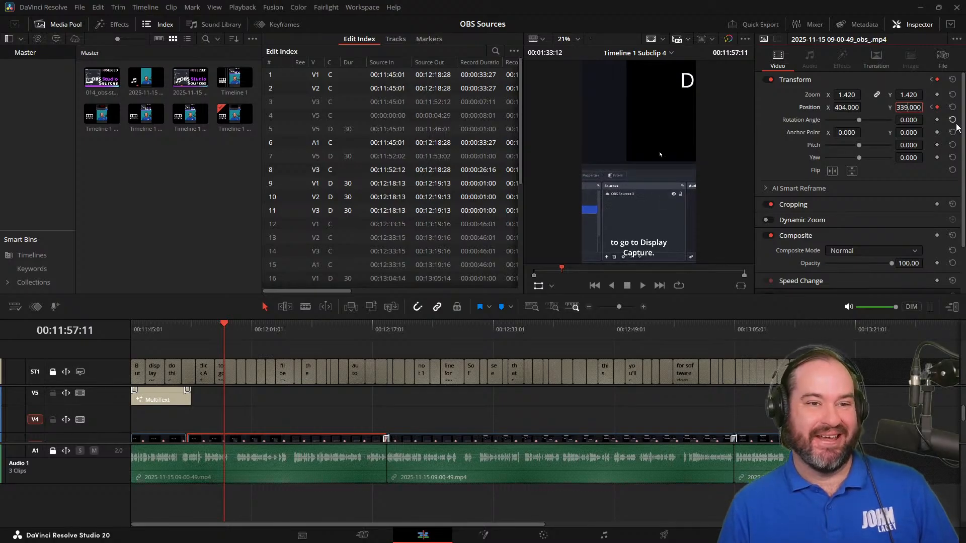
key(Down)
key(Down)
key(Down)
key(Down)
key(Down)
key(Down)
key(Down)
key(Down)
key(Down)
key(Down)
key(Down)
key(Down)
key(Down)
key(Down)
key(Down)
key(Down)
key(Down)
key(Down)
key(Down)
key(Down)
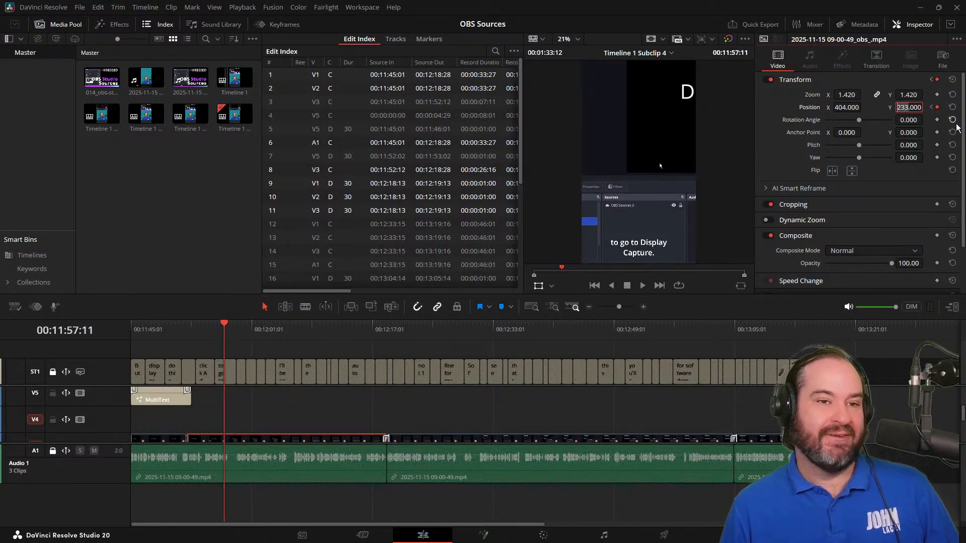
key(Return)
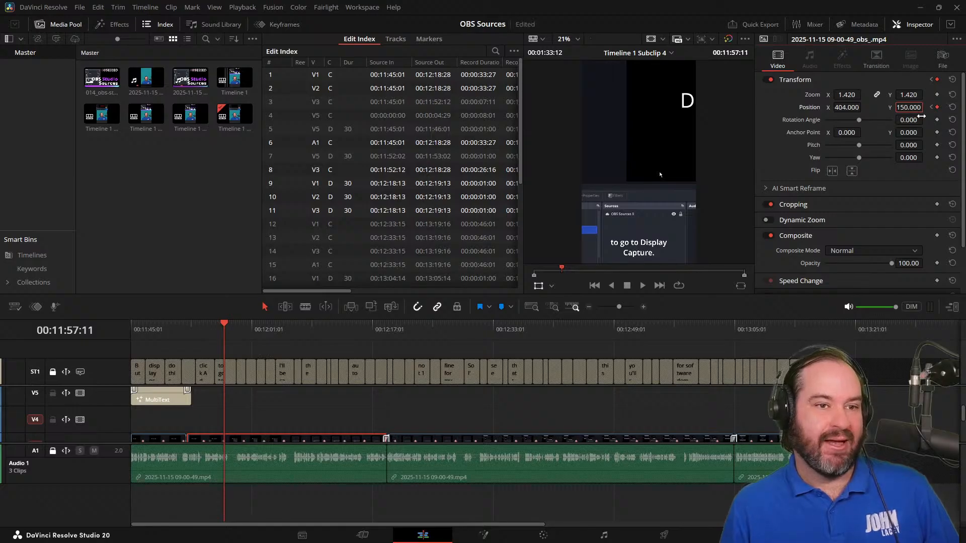
Lower the V3 clip's Position X to 3 at the 00:11:57:11 keyframe to frame the Create/Select Source dialog.
click(855, 107)
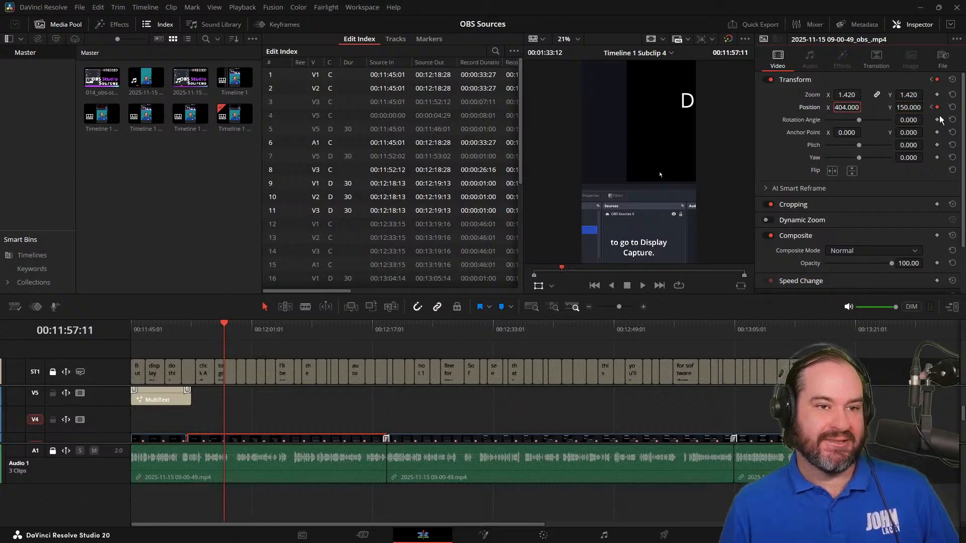
key(Right)
key(Down)
key(Down)
key(Down)
key(Down)
key(Down)
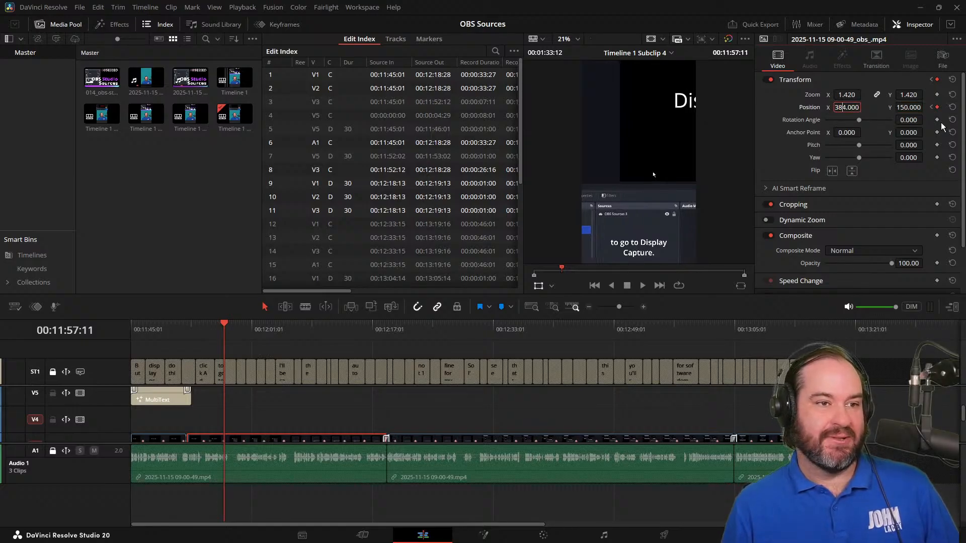
key(Down)
key(Down)
key(Down)
key(Down)
key(Down)
key(Down)
key(Down)
key(Down)
key(Down)
key(Down)
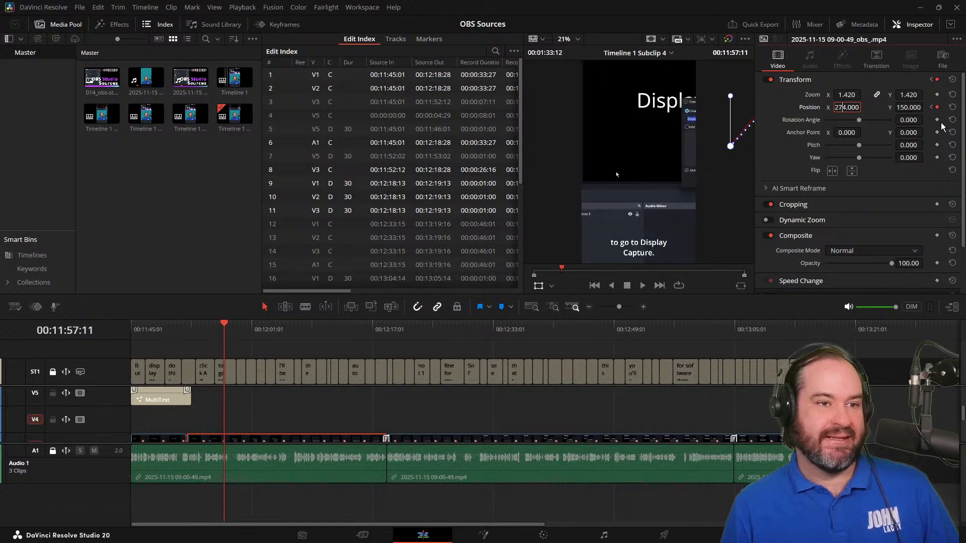
key(Down)
key(Down)
key(Down)
key(Down)
key(Down)
key(Down)
key(Down)
key(Down)
key(Down)
key(Down)
key(Down)
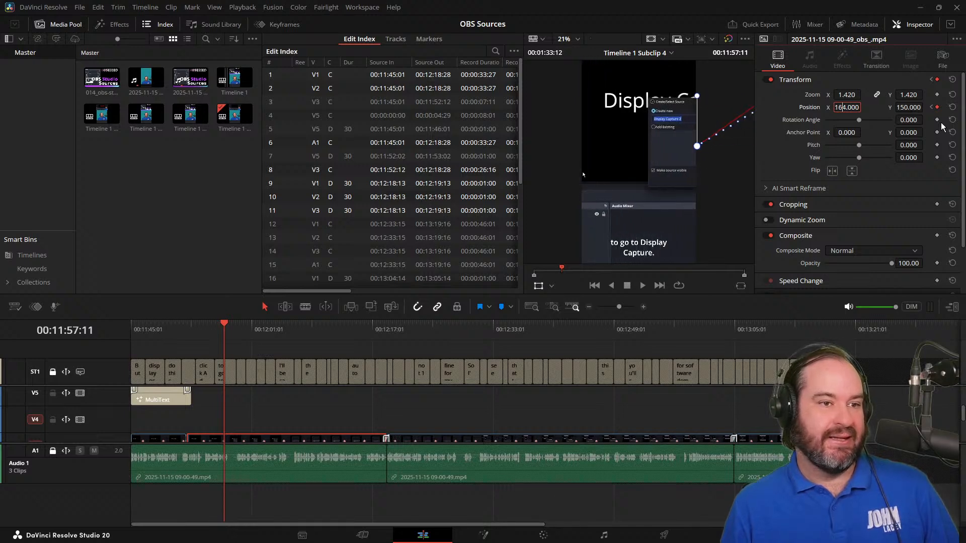
key(Down)
key(Down)
key(Down)
key(Down)
key(Down)
key(Down)
key(Down)
key(Down)
key(Down)
key(Down)
key(Down)
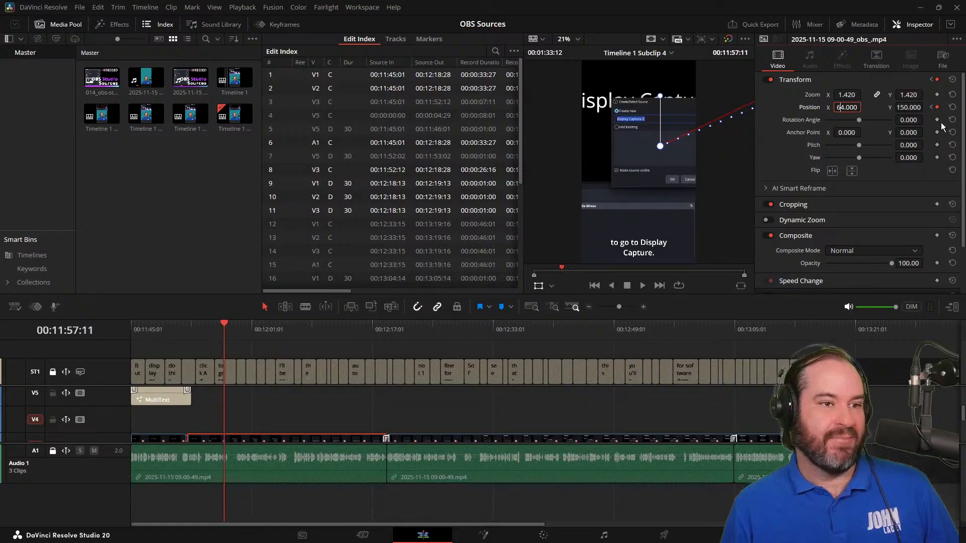
key(Down)
key(Down)
key(Down)
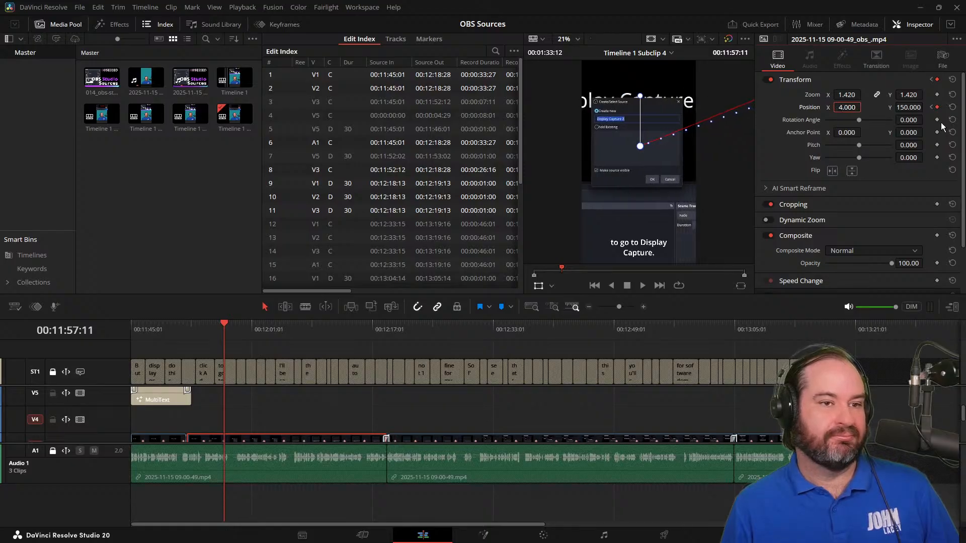
key(Down)
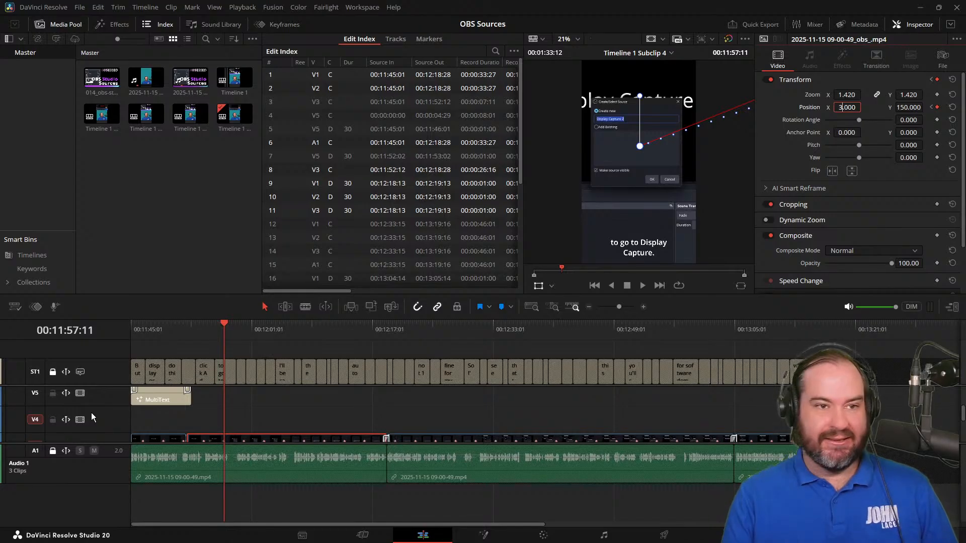
Rewind to about 00:11:49:27 and play back the V3 pan through the Create/Select Source dialog to check its movement.
key(j)
key(j)
key(j)
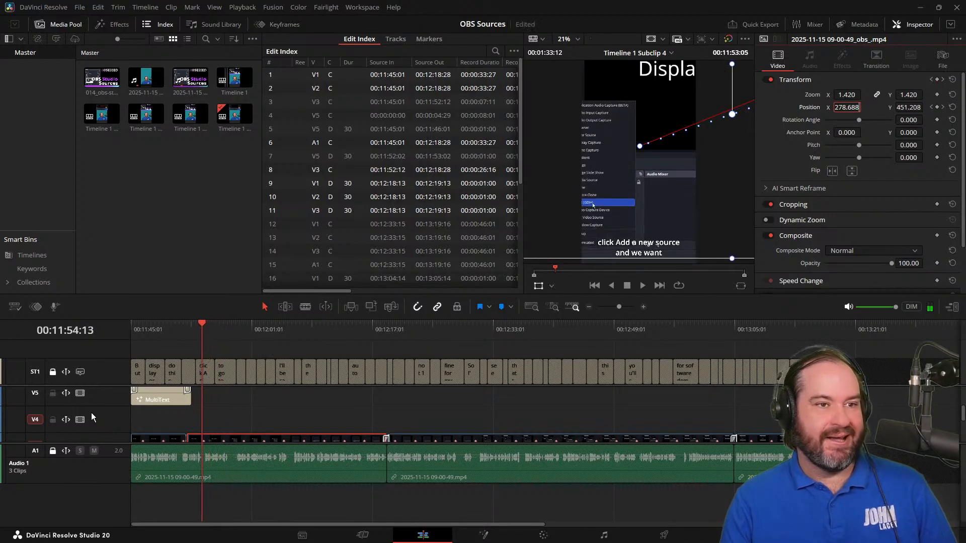
key(k)
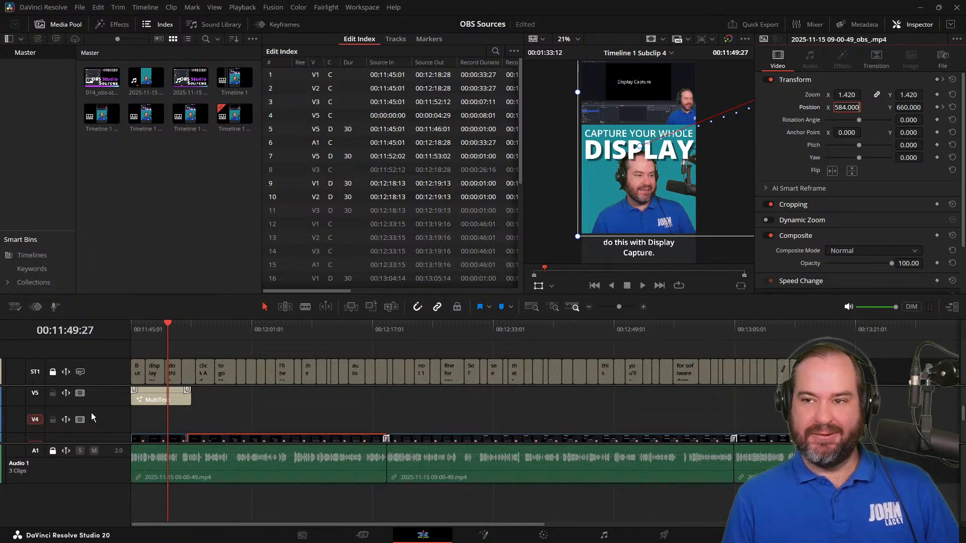
key(space)
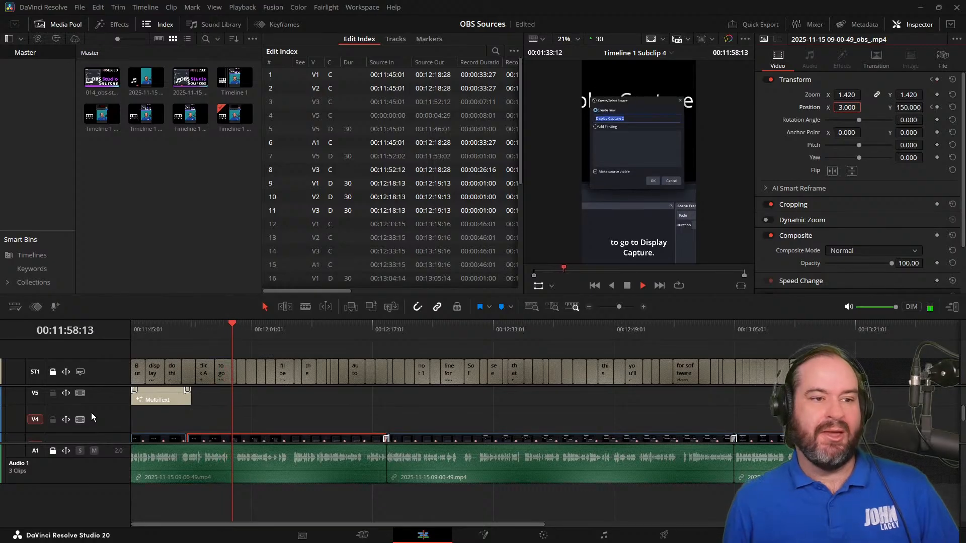
click(627, 285)
key(Left)
key(Left)
key(Left)
key(Left)
key(Left)
key(Left)
key(Left)
key(Left)
key(Left)
key(Left)
key(Left)
key(Left)
key(Left)
key(Left)
key(Left)
key(Left)
key(Left)
key(Left)
key(Left)
key(Left)
key(Right)
key(Right)
key(Right)
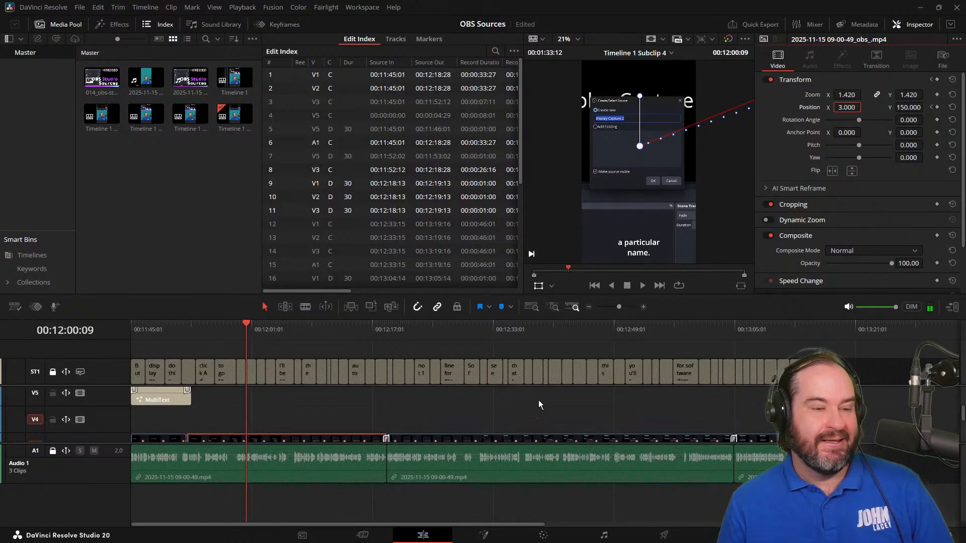
Enlarge the timeline scale and add a Position keyframe to the V3 clip at 00:11:53:09, where the OBS source menu opens.
click(644, 307)
click(644, 307)
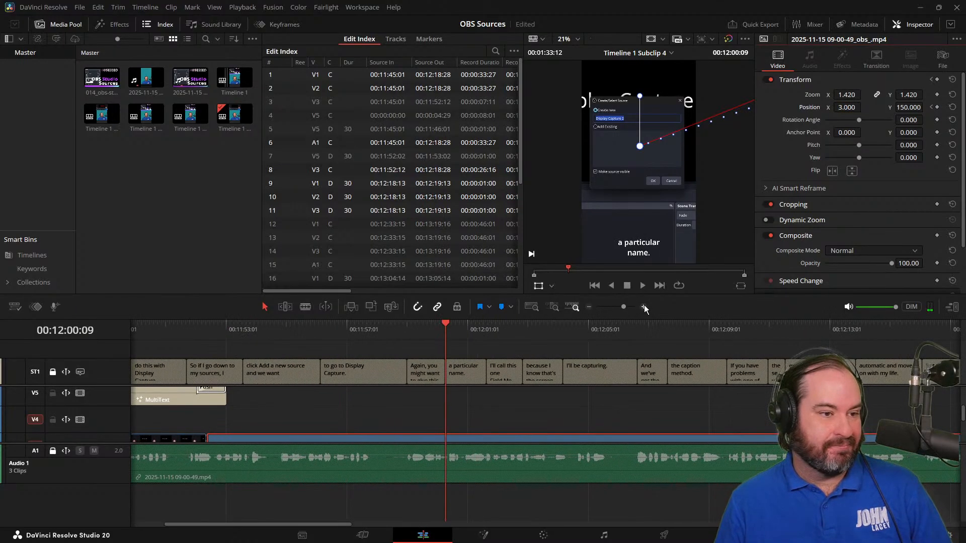
click(644, 307)
key(j)
key(j)
key(j)
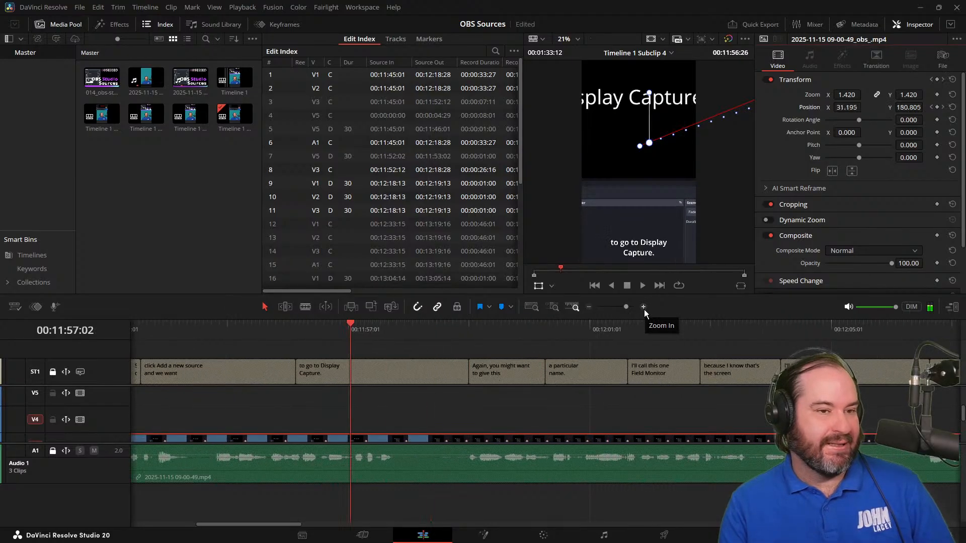
key(l)
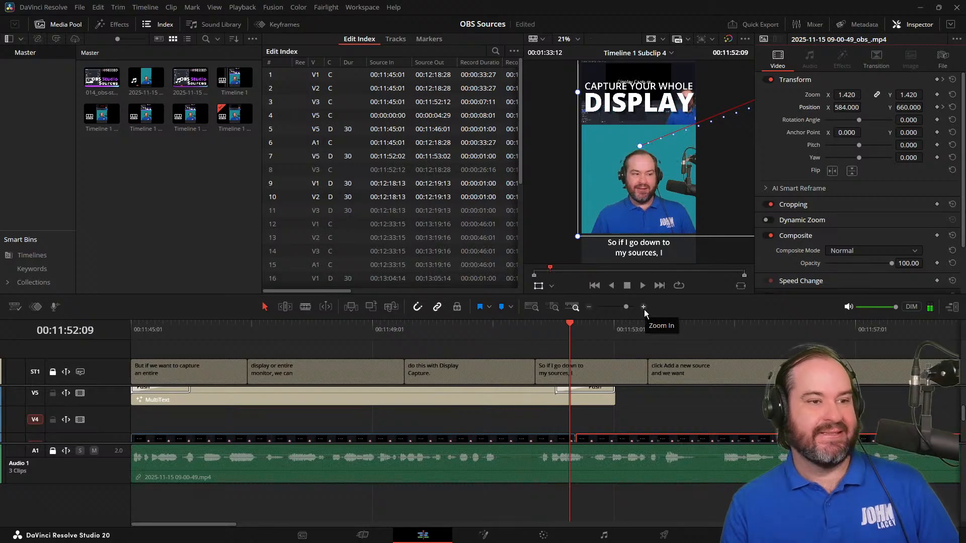
key(j)
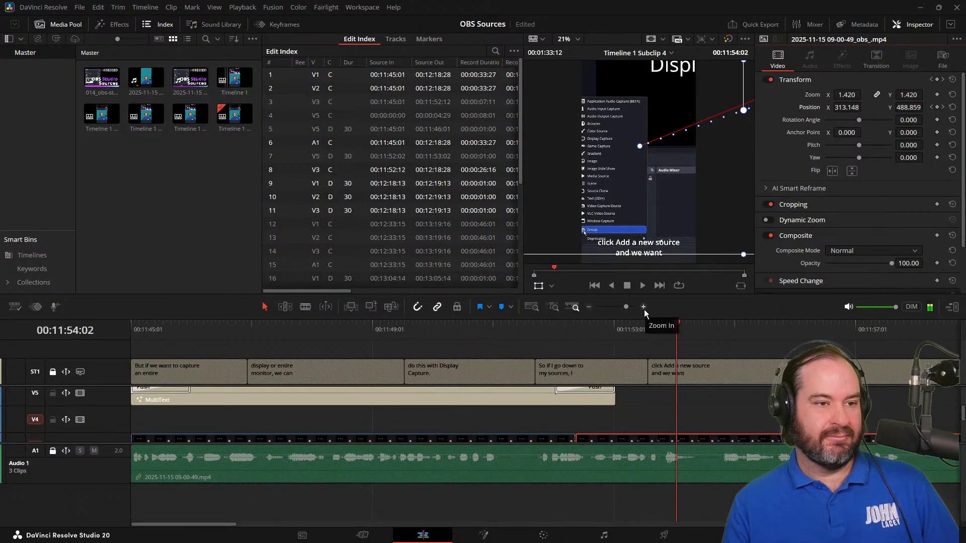
key(k)
key(Left)
key(Left)
key(Left)
key(Left)
key(Left)
key(Left)
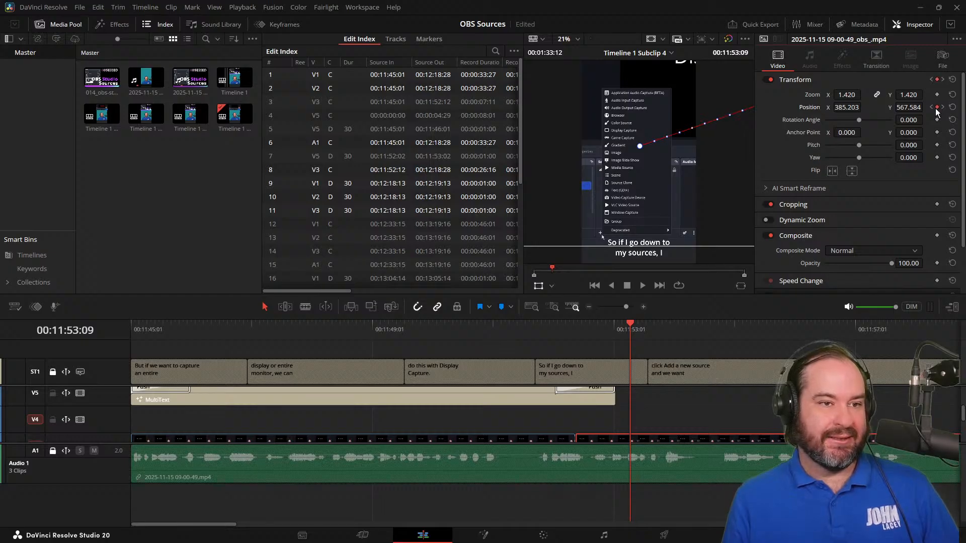
Play back the pan to about 00:11:56:14, then step back to the Position keyframe at 00:11:53:03.
key(space)
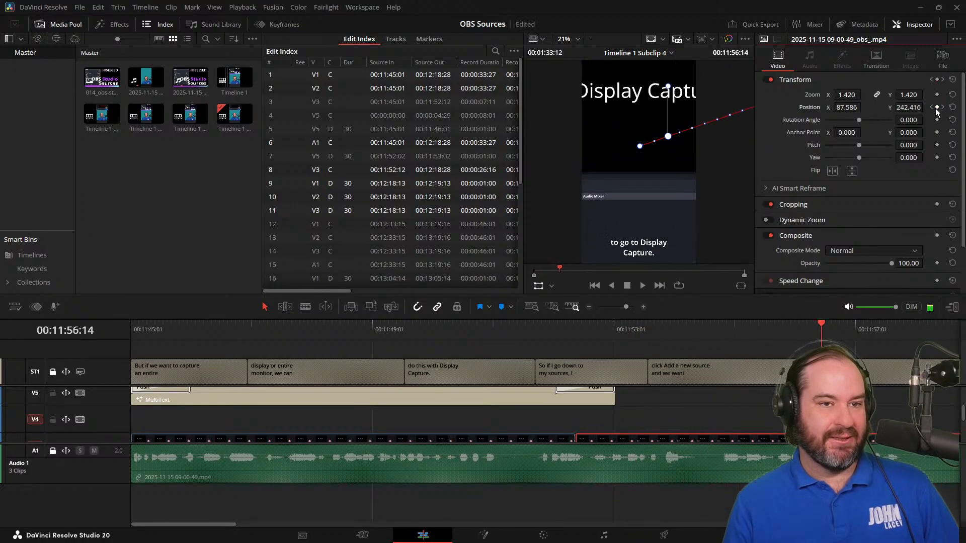
key(j)
key(j)
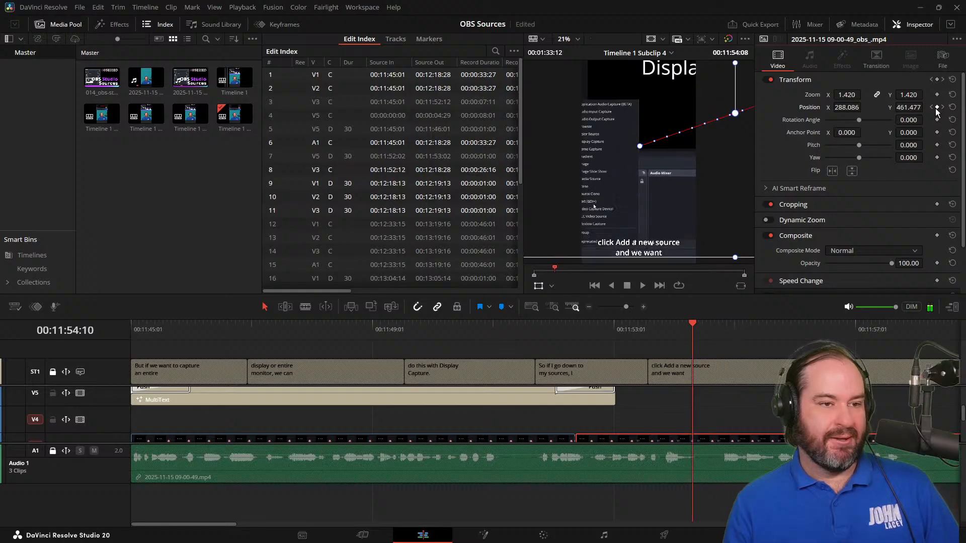
key(Left)
key(Left)
key(Left)
key(Left)
key(Left)
key(Left)
key(Left)
key(Left)
key(Left)
key(Left)
key(Left)
key(Left)
key(Left)
key(Left)
key(Left)
key(Left)
key(Left)
key(Left)
key(Left)
key(Left)
key(Left)
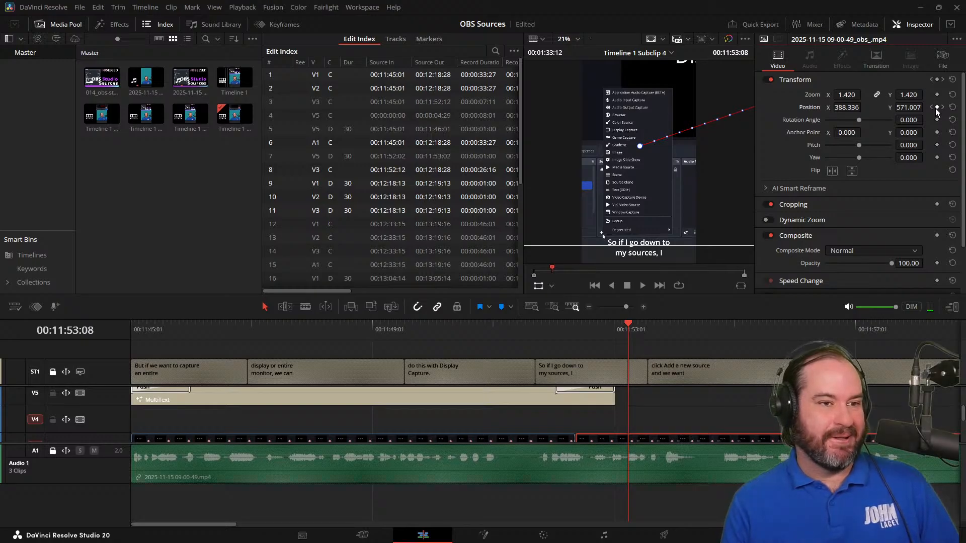
key(Left)
key(Left)
key(Left)
key(Left)
key(Left)
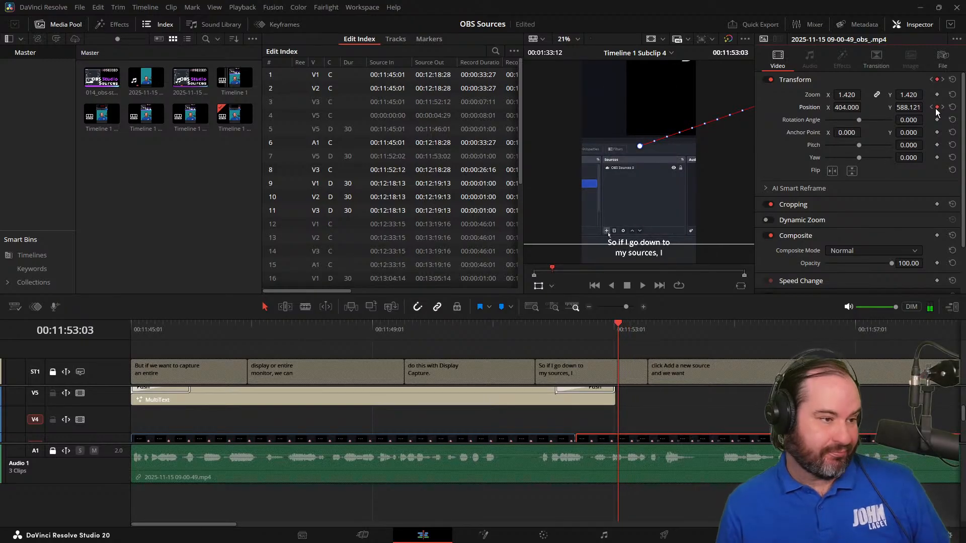
Reveal the V3 track in the timeline and copy the Position Y value from the 00:11:53:03 keyframe.
drag(90, 433, 95, 411)
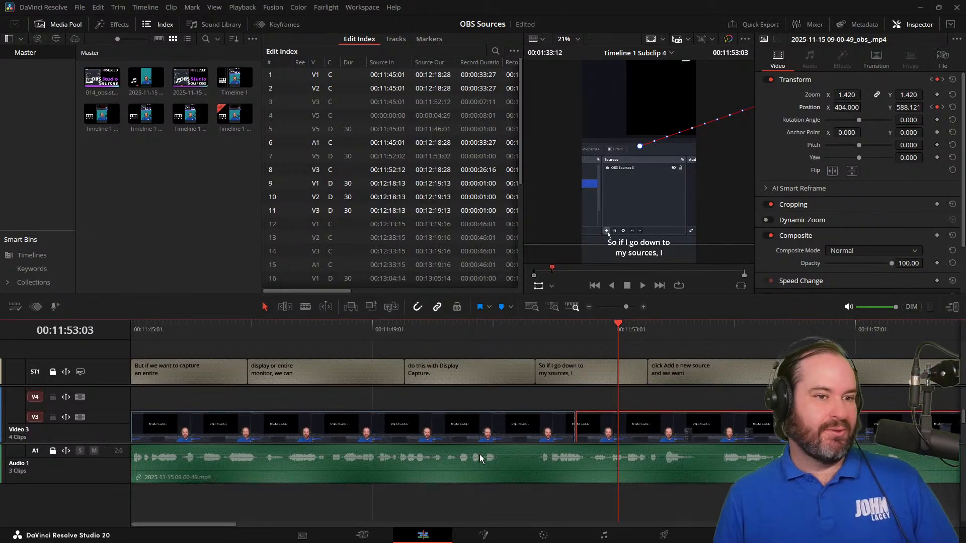
click(931, 108)
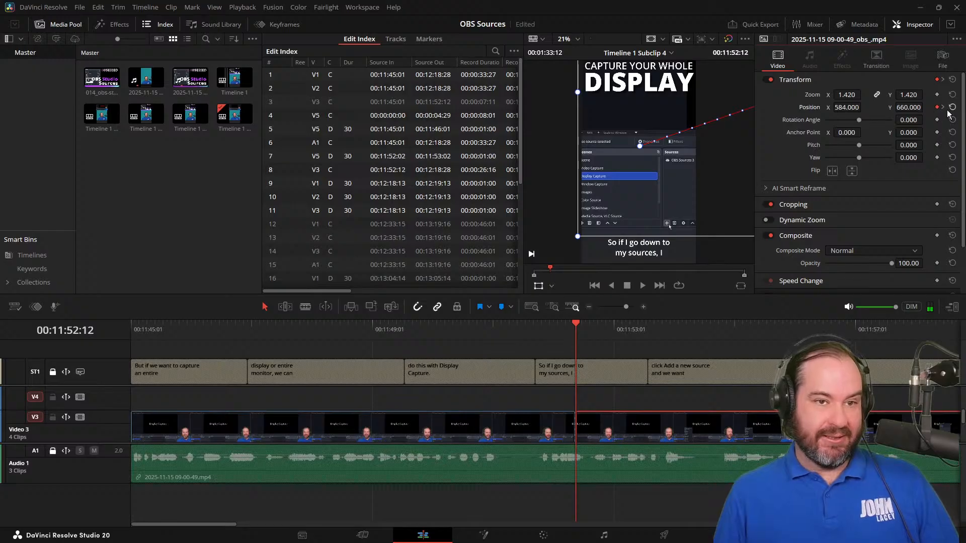
click(942, 109)
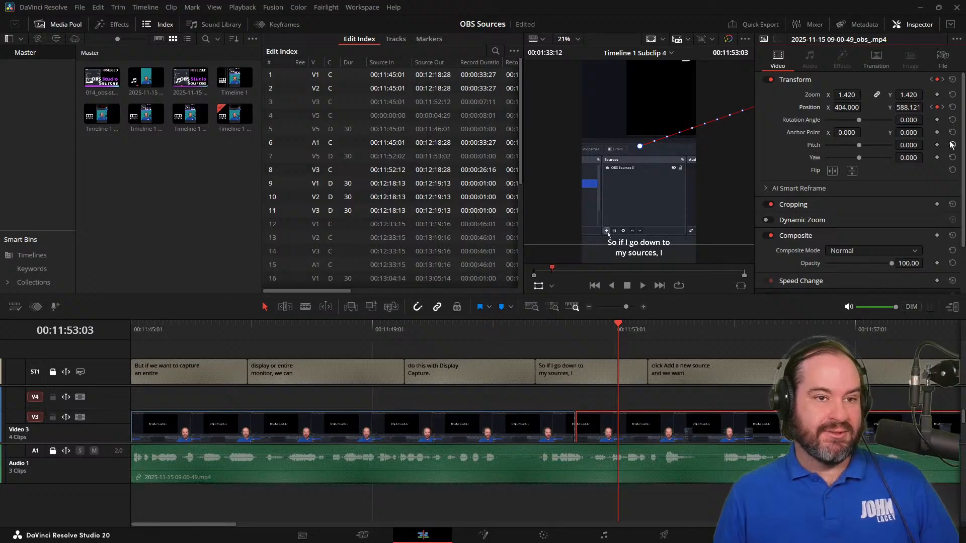
double_click(908, 107)
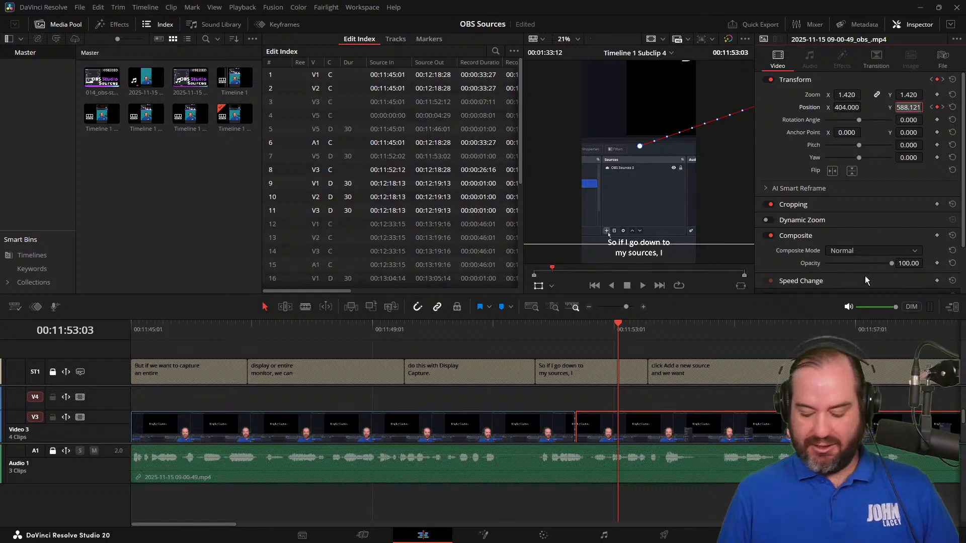
Add a Position keyframe to the V3 clip at 00:11:56:08, after the Display Capture source is chosen.
key(space)
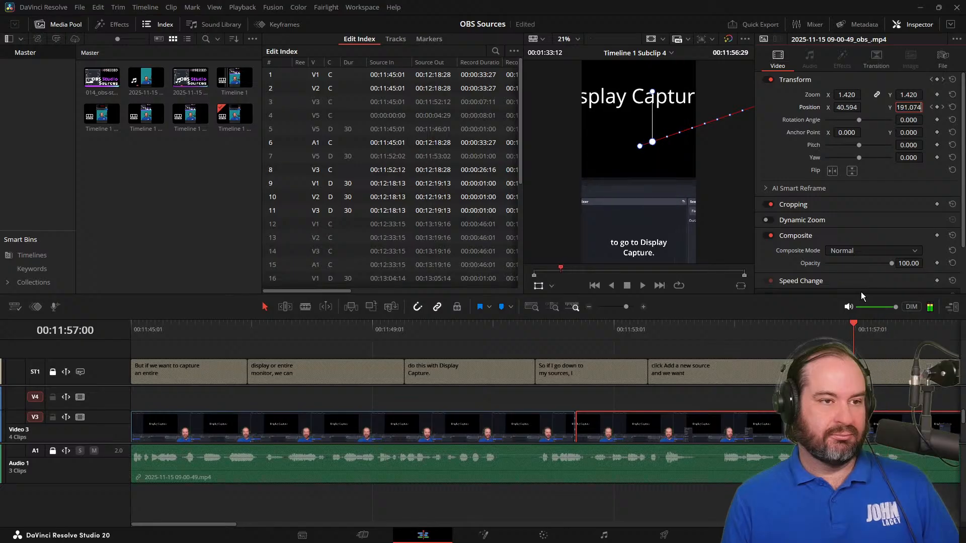
key(Left)
key(Left)
key(Left)
key(Left)
key(Left)
key(Left)
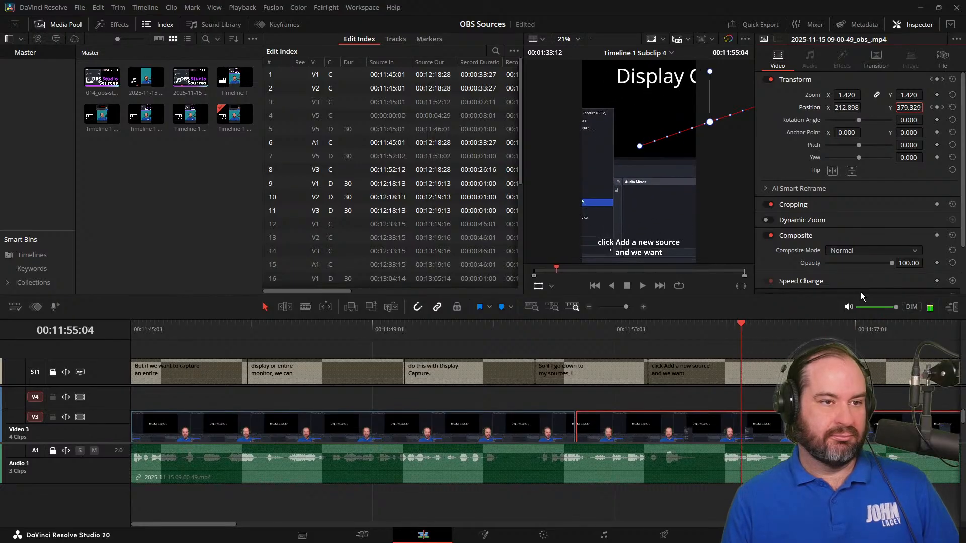
key(Right)
key(Right)
key(Right)
key(Right)
key(Right)
key(Right)
key(Right)
key(Right)
key(Right)
key(Right)
key(Right)
key(Right)
key(Right)
key(Right)
key(Right)
key(Right)
key(Right)
key(Right)
key(Right)
key(Right)
key(Right)
key(Right)
key(Right)
key(Right)
key(Right)
key(Right)
key(Right)
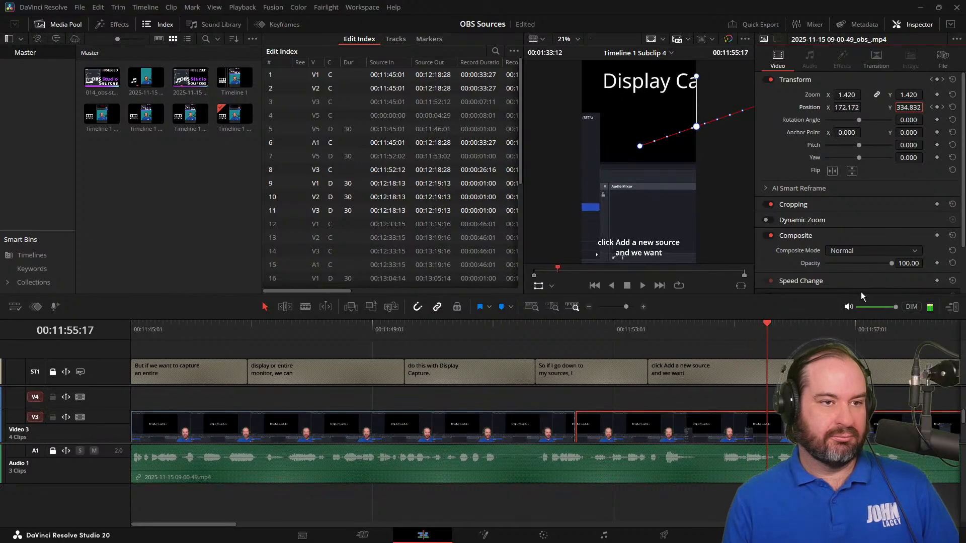
key(Right)
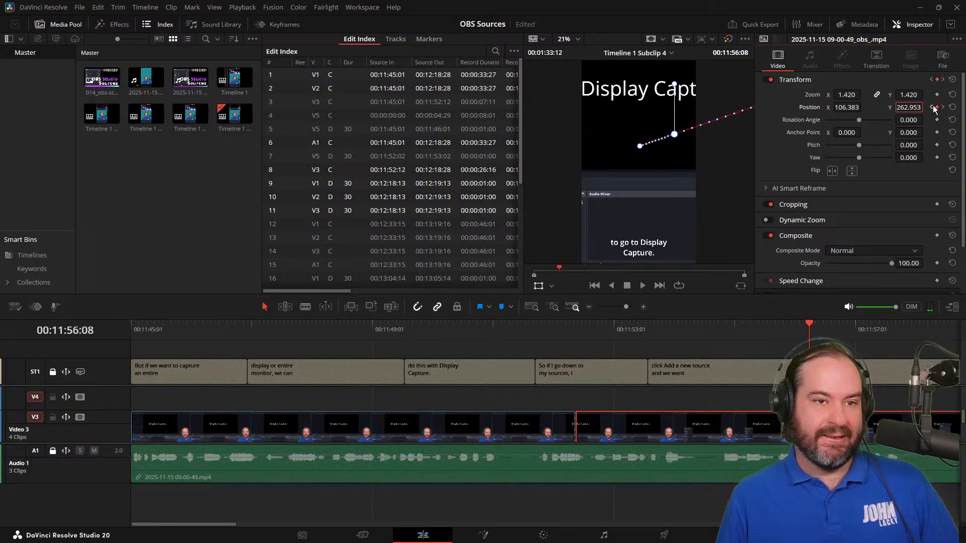
Set the V3 clip's Position to X 404 and Y 588.121 at the 00:11:56:08 keyframe.
double_click(914, 108)
text(588.171)
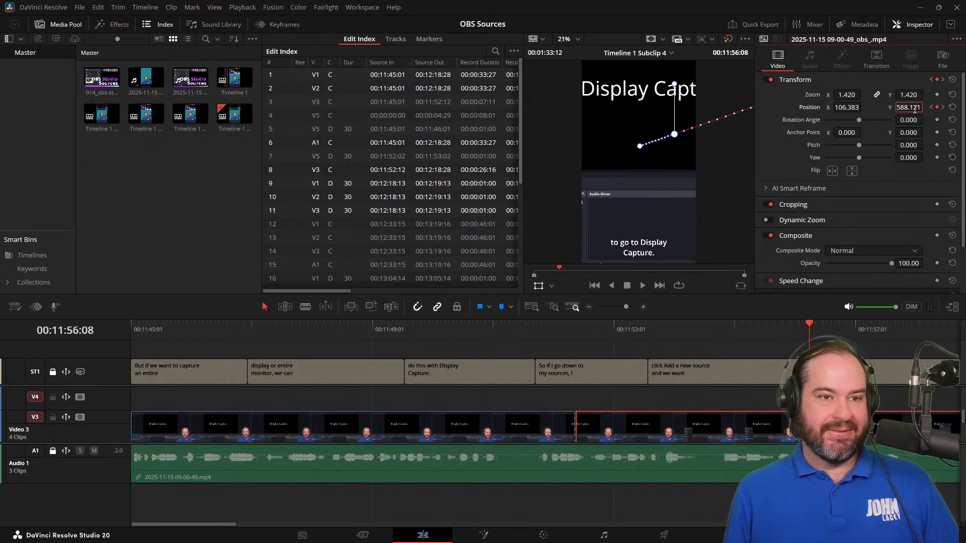
key(Return)
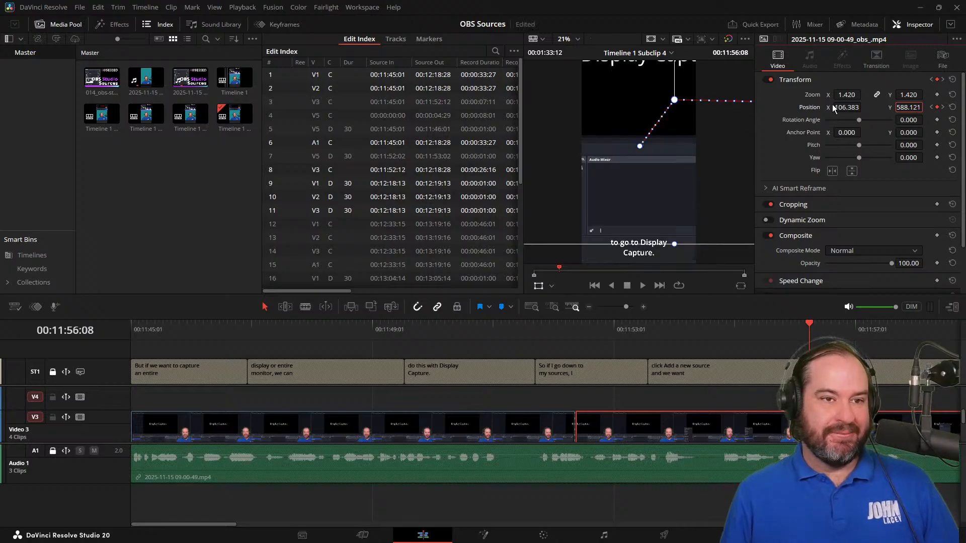
double_click(839, 106)
text(40)
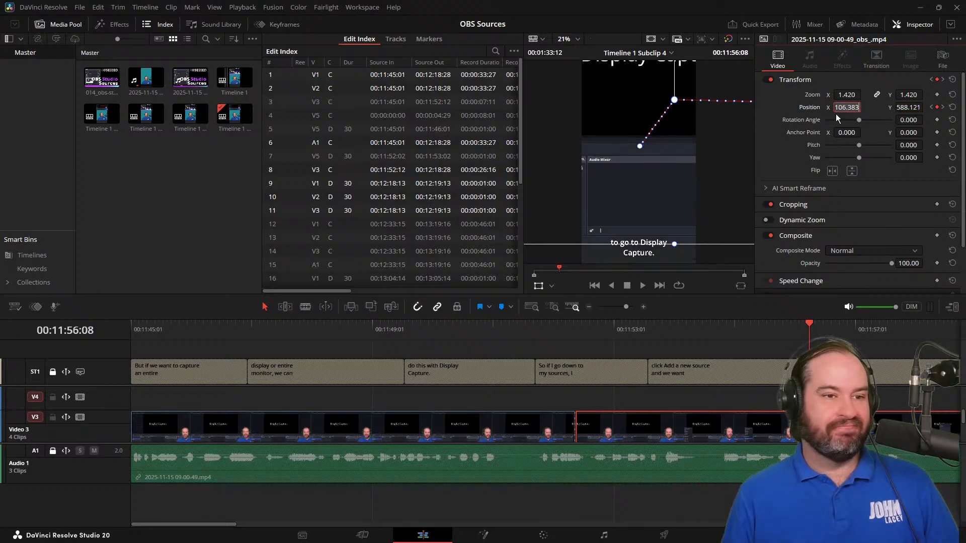
text(4)
key(Return)
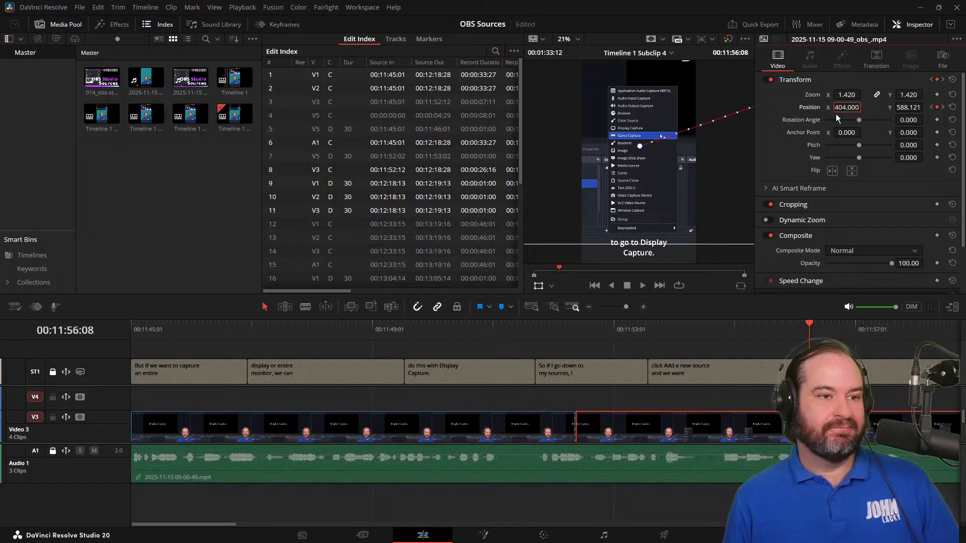
Rewind to about 00:11:49:17 and play back the V3 pan through 00:11:59:00 to check the hold on the source menu.
key(j)
key(j)
key(j)
key(j)
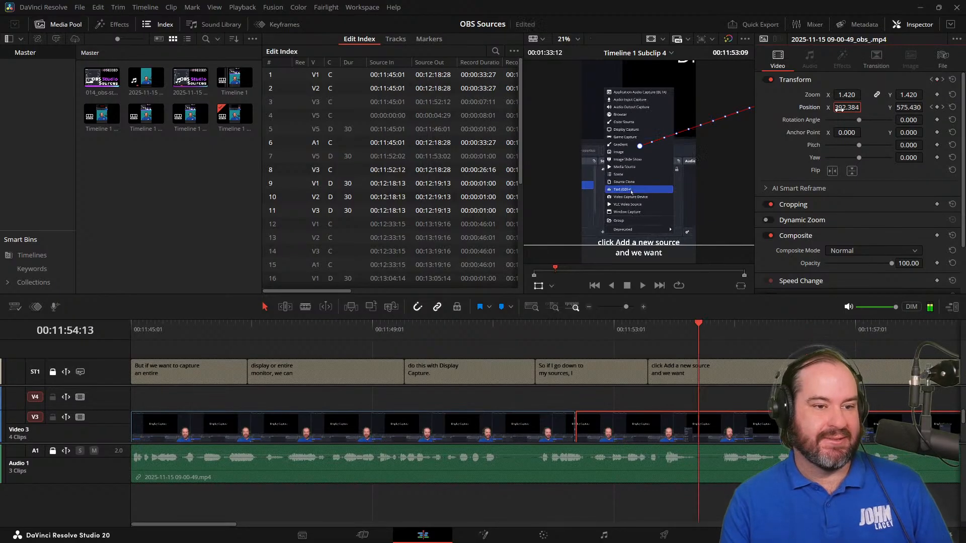
key(k)
key(Right)
key(Right)
key(Right)
key(Right)
key(Right)
key(Left)
key(Left)
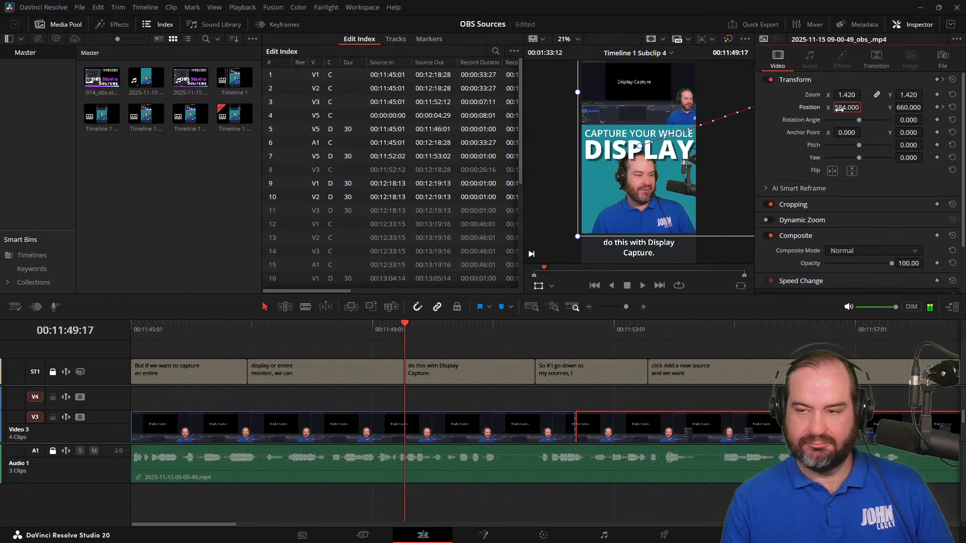
key(l)
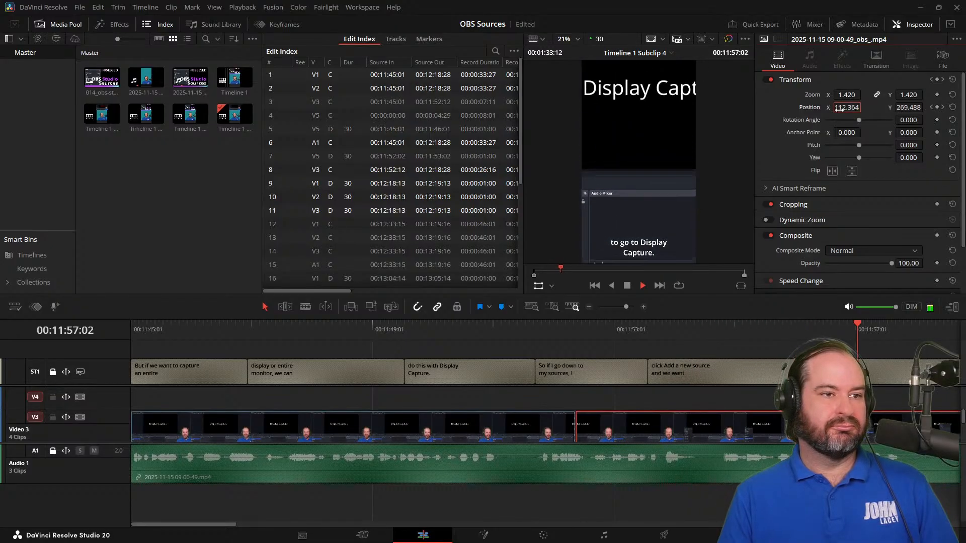
key(space)
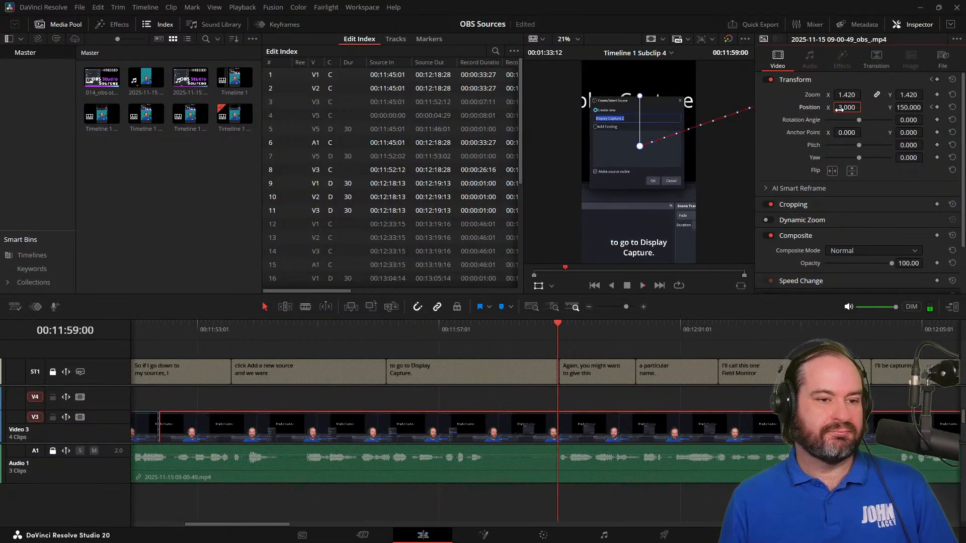
key(j)
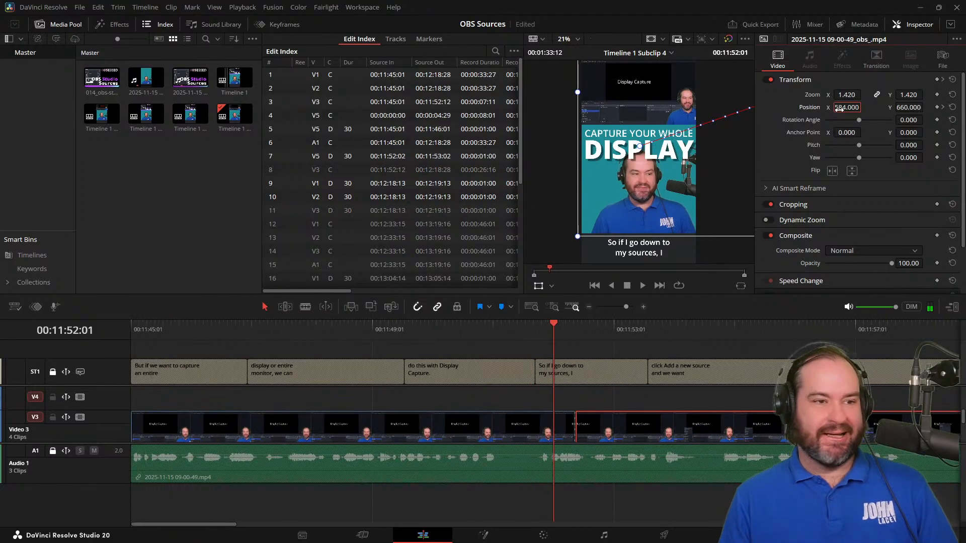
Advance frame by frame from 00:11:52:01 to 00:11:52:14 and display the V3 clip's keyframes in the Keyframes editor.
key(Right)
key(Right)
key(Right)
key(Right)
key(Right)
key(Right)
key(Right)
key(Right)
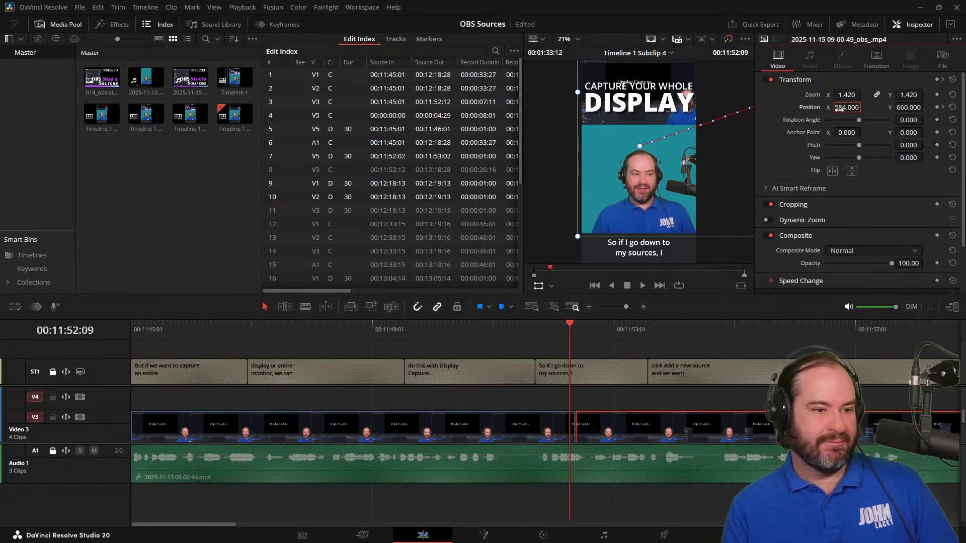
key(Right)
key(Right)
key(Right)
key(Right)
key(Right)
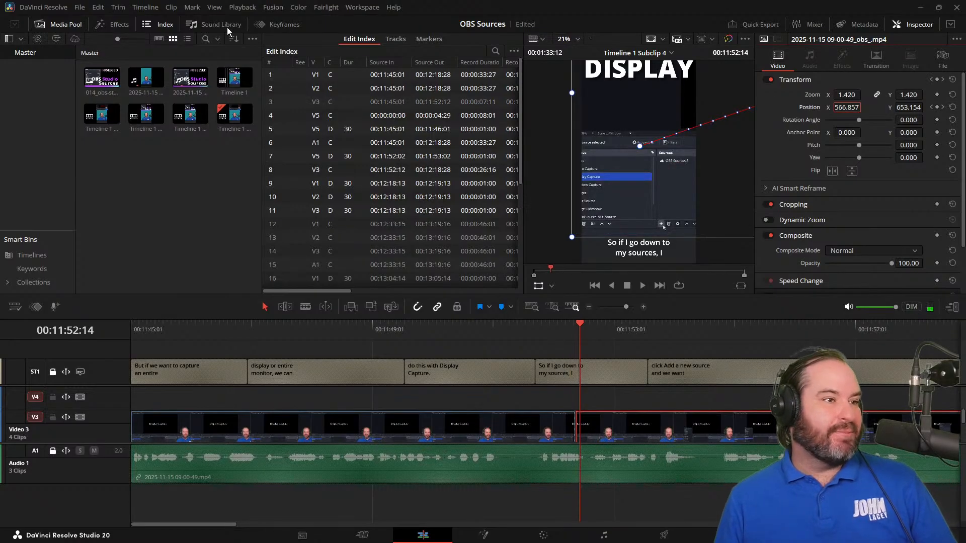
click(280, 24)
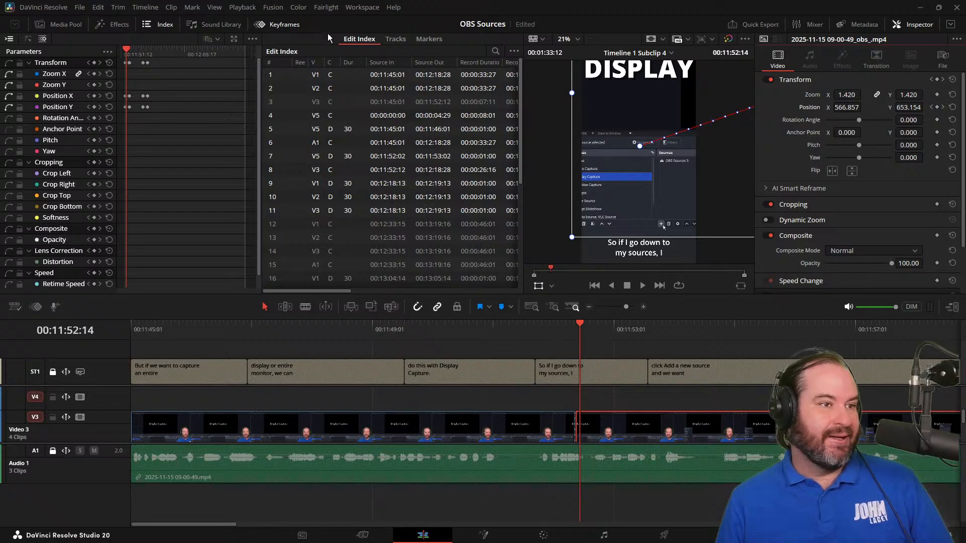
click(514, 51)
click(515, 50)
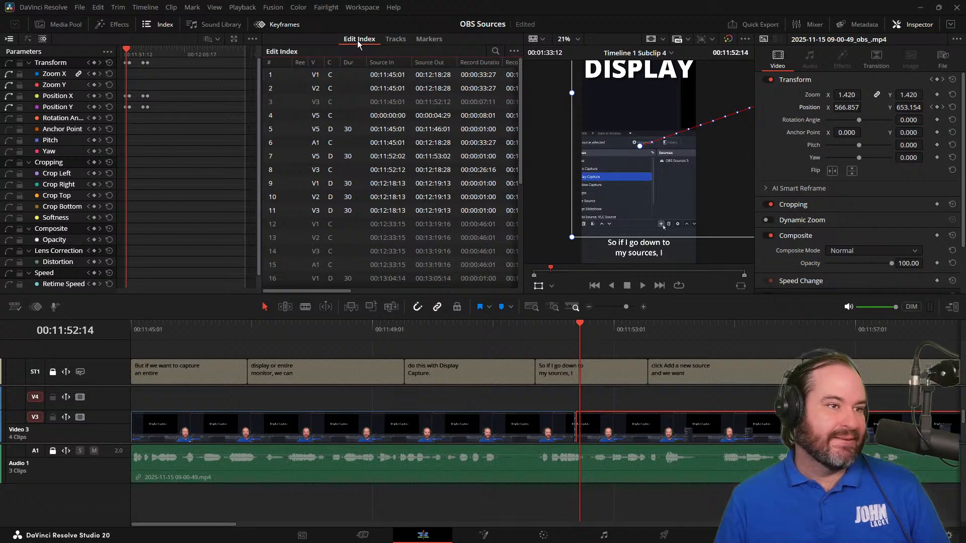
click(252, 37)
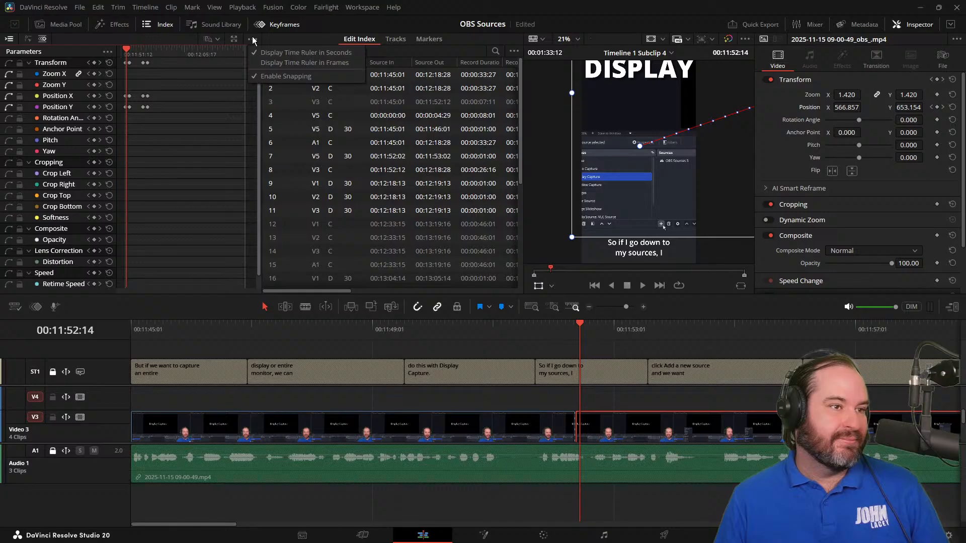
click(252, 37)
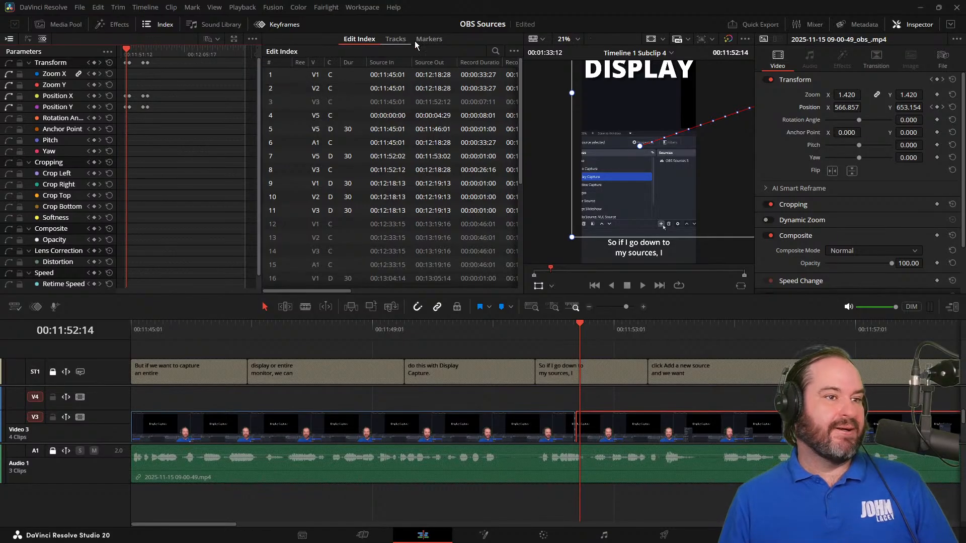
click(513, 51)
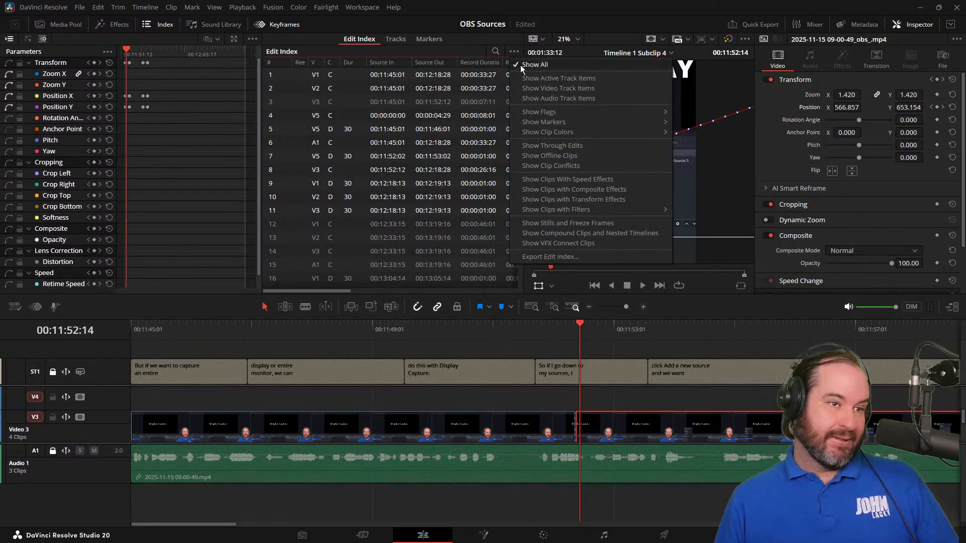
click(520, 65)
click(515, 54)
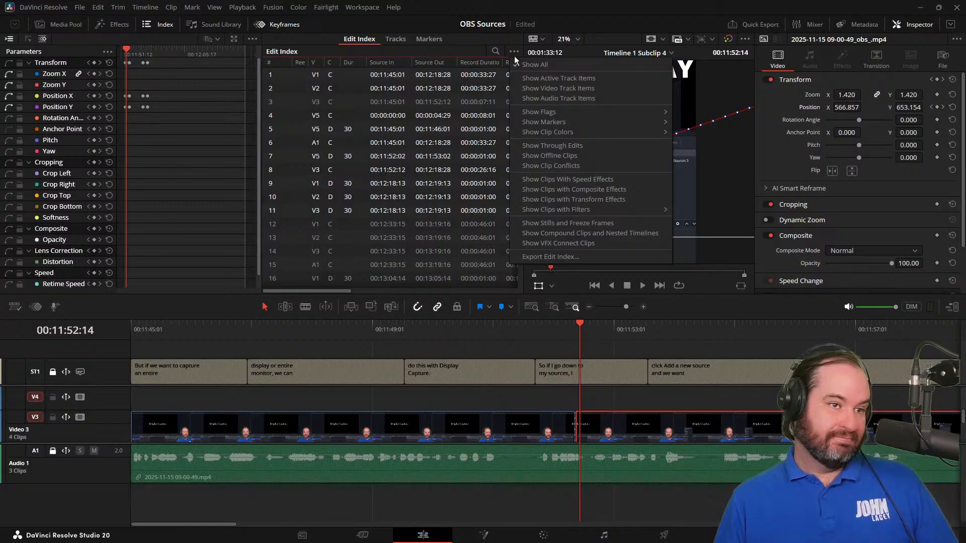
click(514, 53)
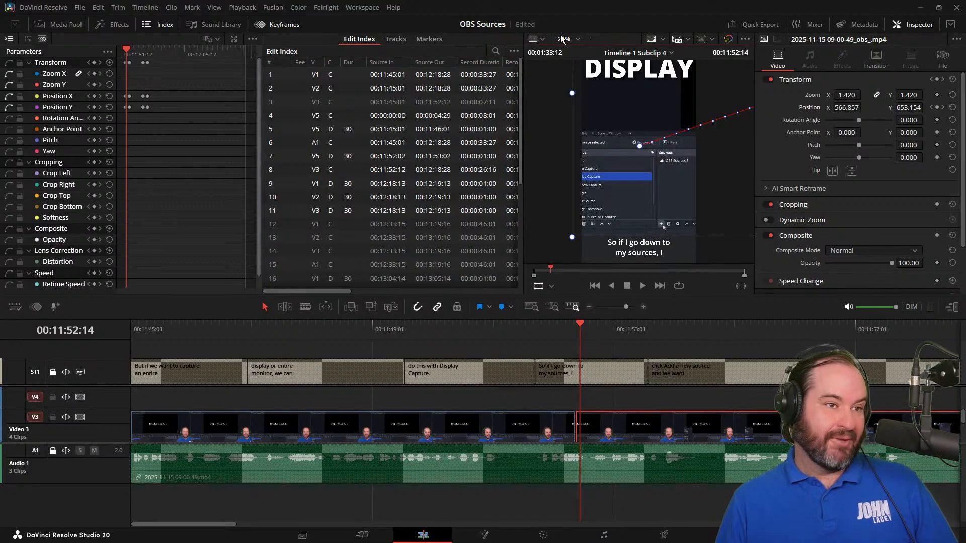
click(543, 39)
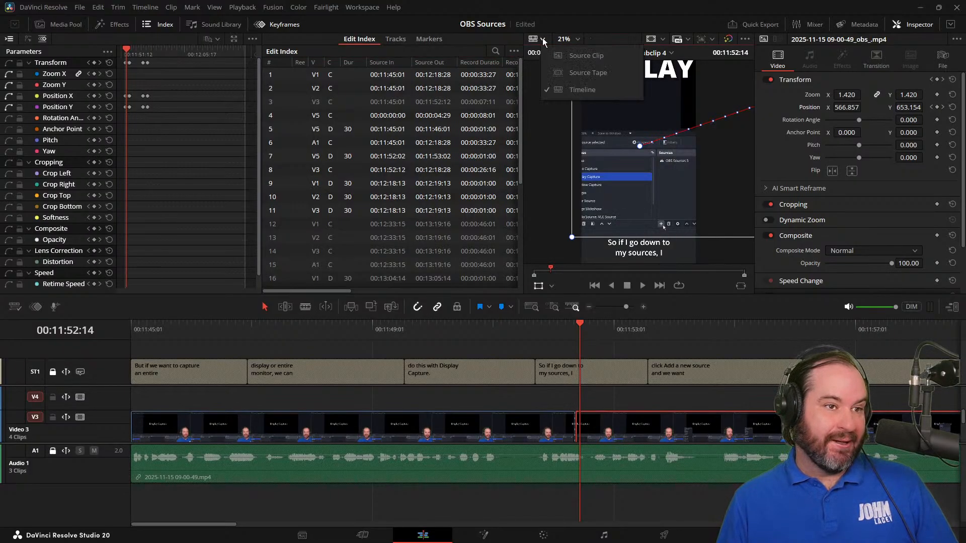
click(585, 39)
click(579, 39)
click(579, 39)
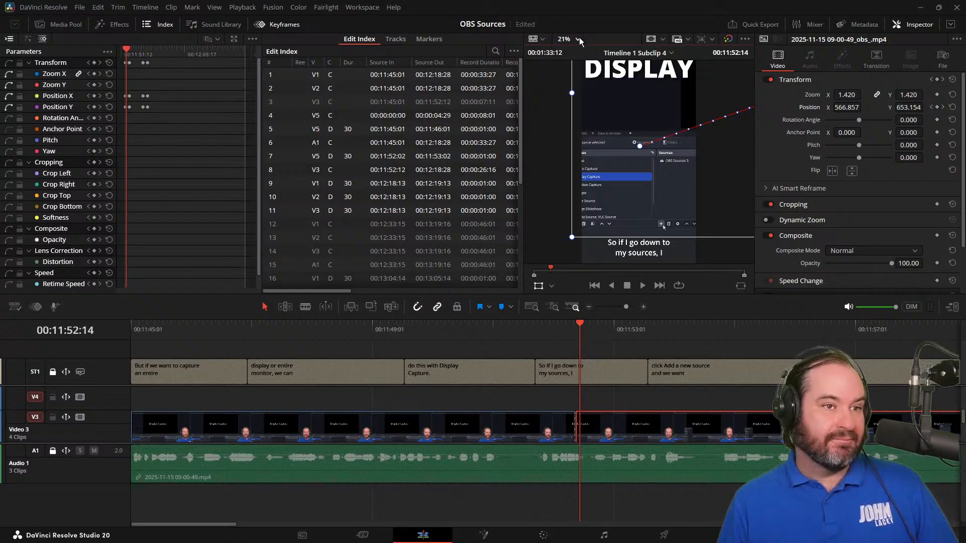
click(743, 39)
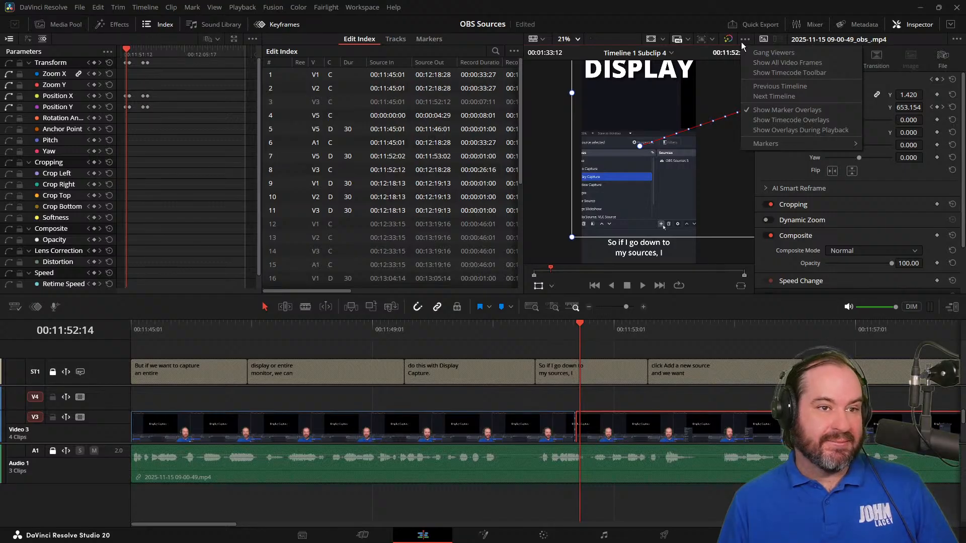
click(742, 41)
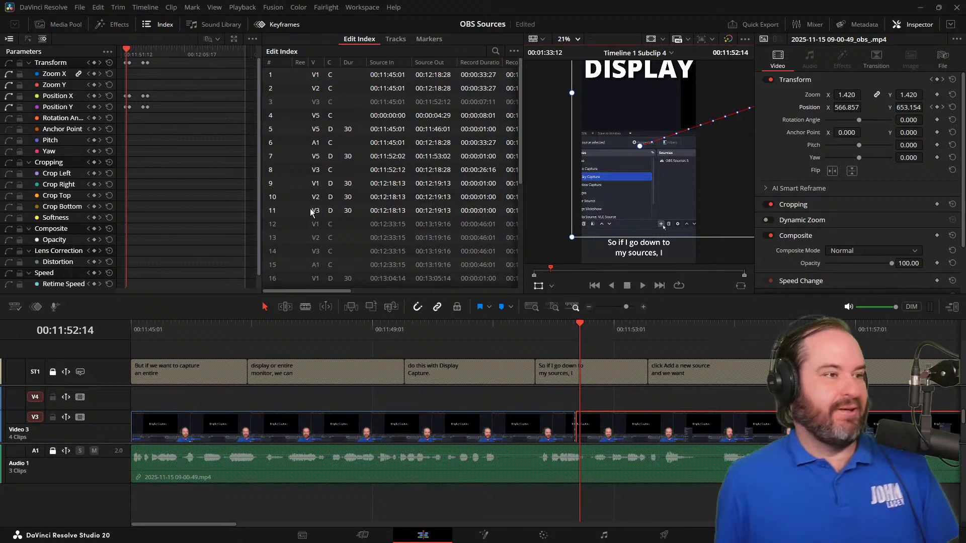
Scrub in the Keyframes editor between the V3 clip's start at 00:11:52:12 and 00:11:53:09 to examine the Position keyframes.
click(125, 50)
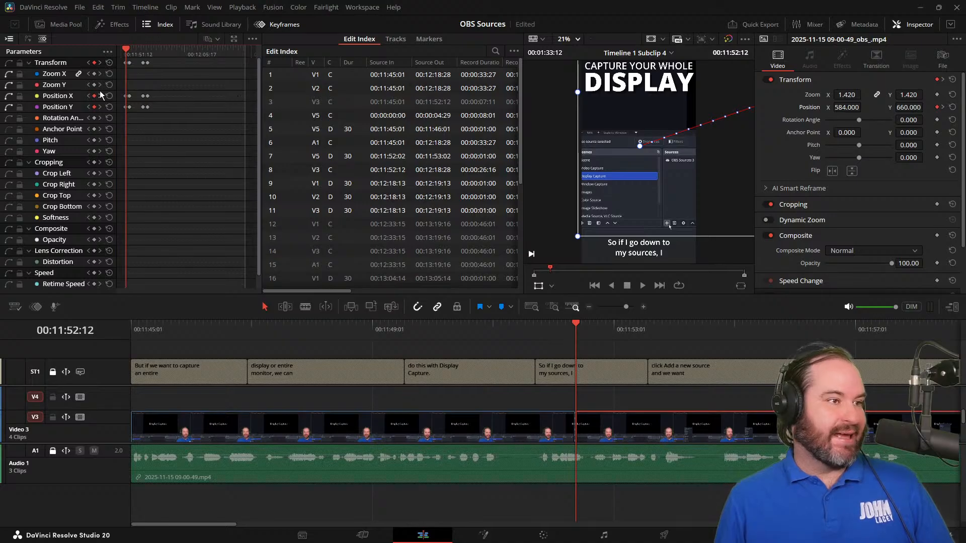
scroll(82, 235, down, 2)
scroll(82, 228, up, 2)
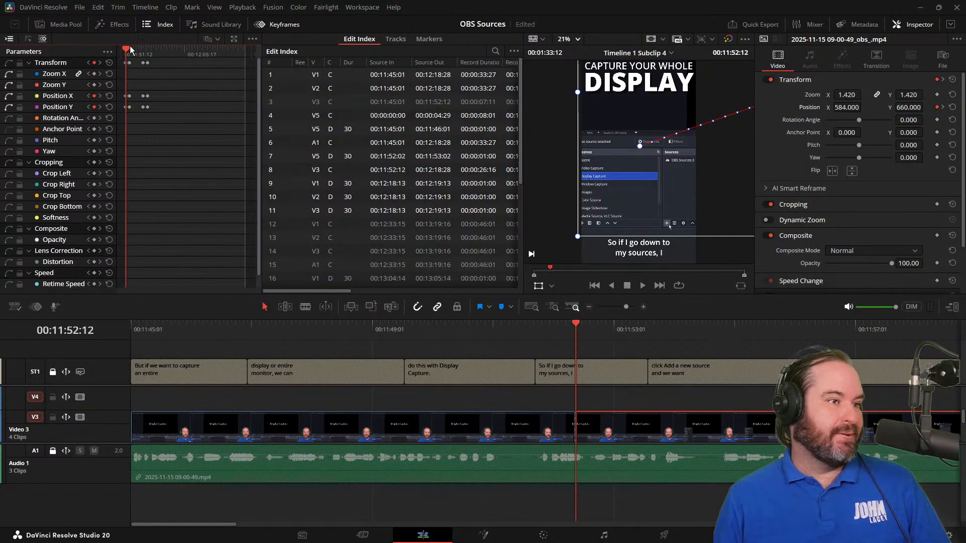
mouse_move(130, 45)
mouse_down()
mouse_move(167, 47)
mouse_move(114, 54)
mouse_up()
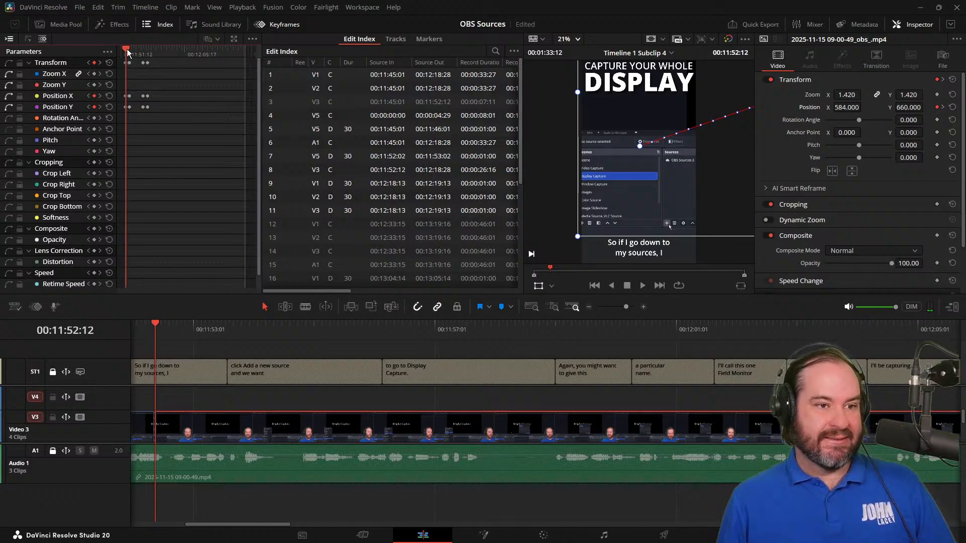
drag(127, 49, 130, 53)
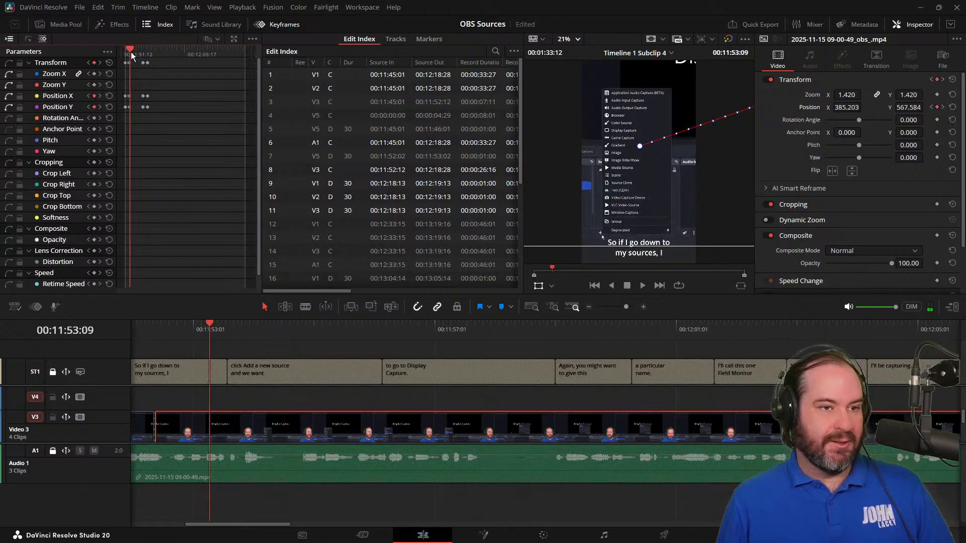
drag(135, 53, 110, 63)
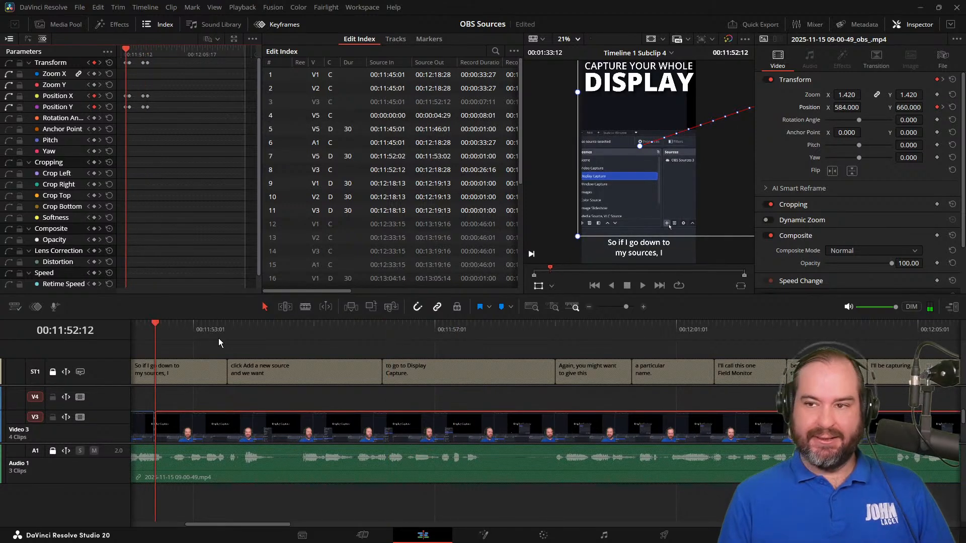
Play to 00:11:58:06, where the Create/Select Source dialog is shown, and add a Position keyframe to the V3 clip.
key(space)
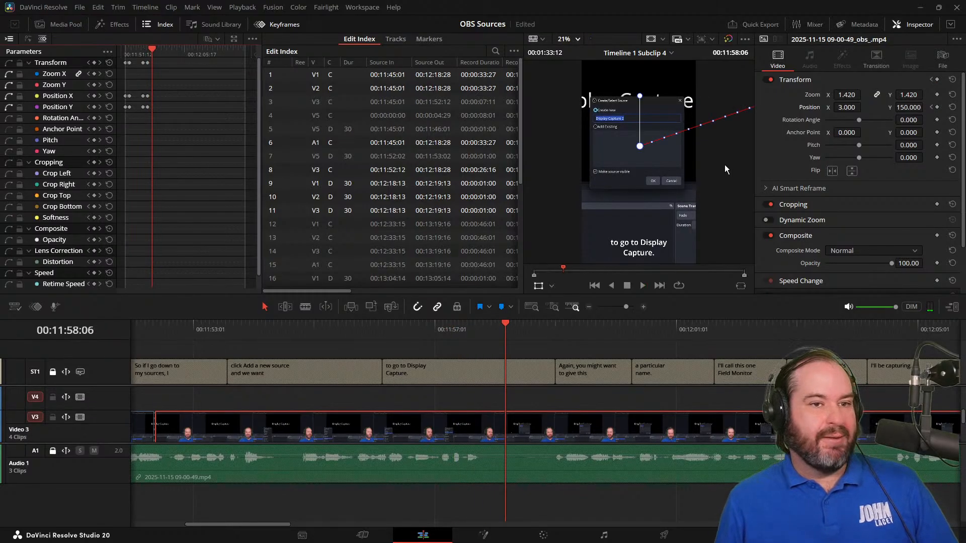
click(937, 107)
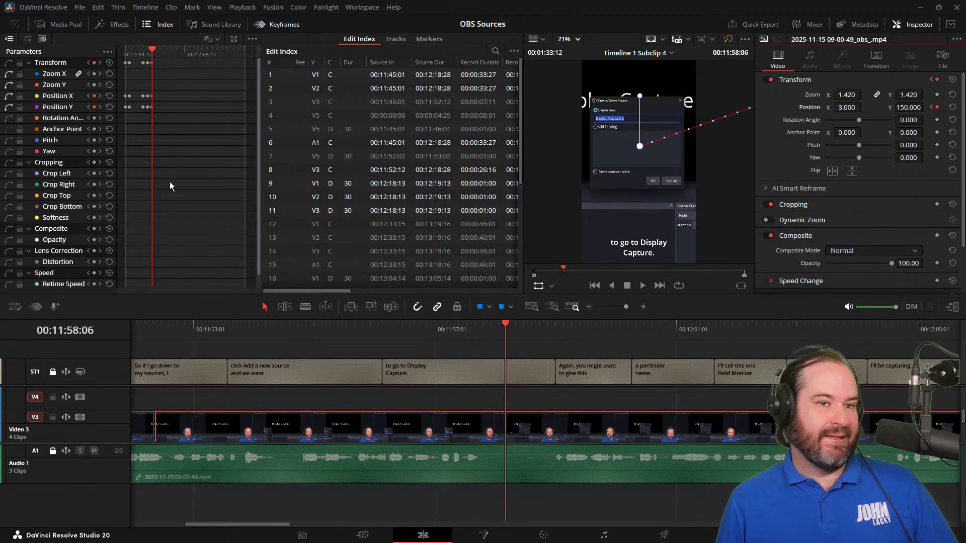
click(915, 107)
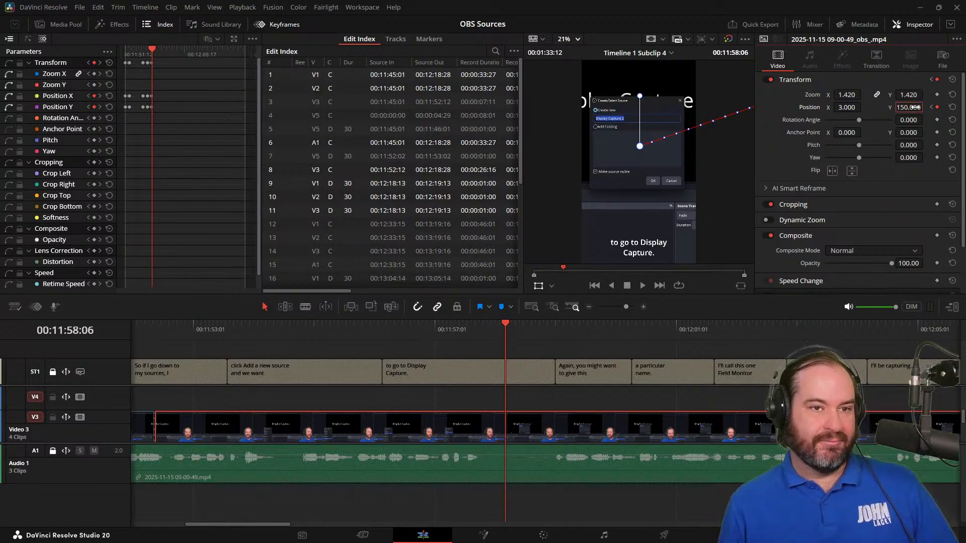
click(853, 107)
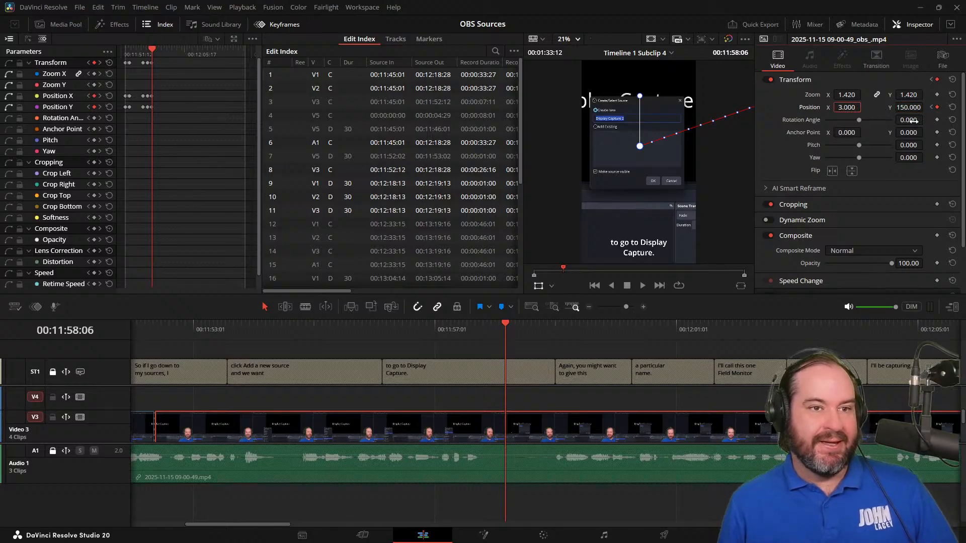
Add another Position keyframe to the V3 clip at 00:11:57:26 and check it against the 00:11:58:06 keyframe.
drag(505, 328, 485, 327)
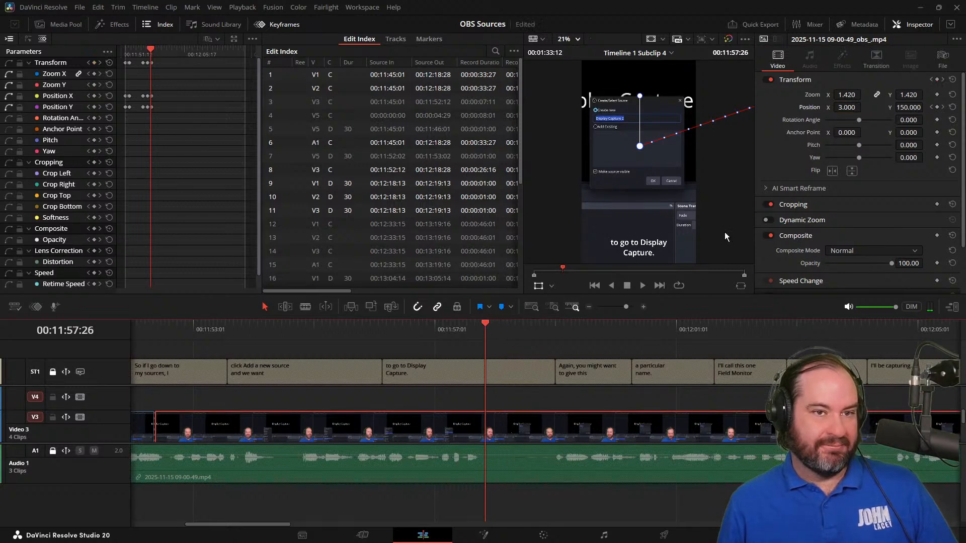
click(937, 108)
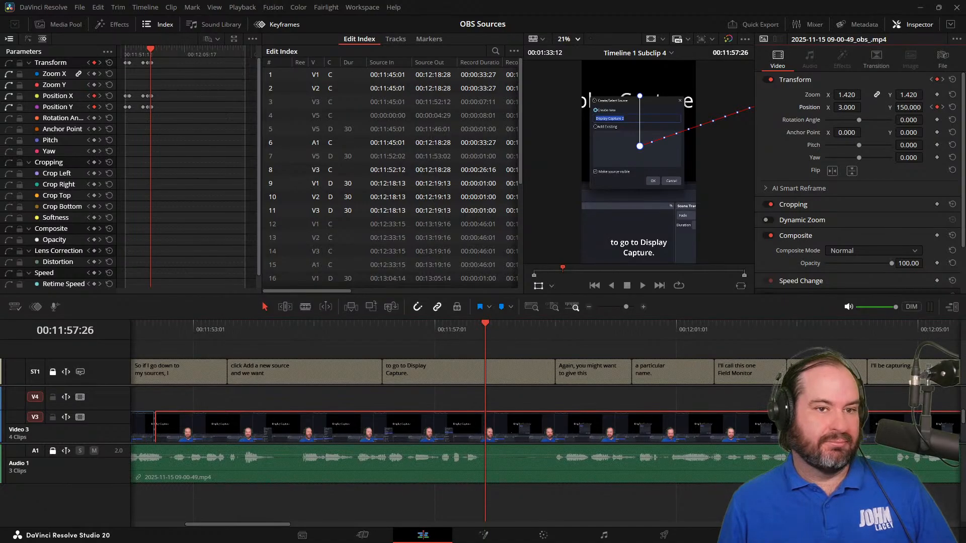
click(943, 108)
drag(915, 109, 899, 107)
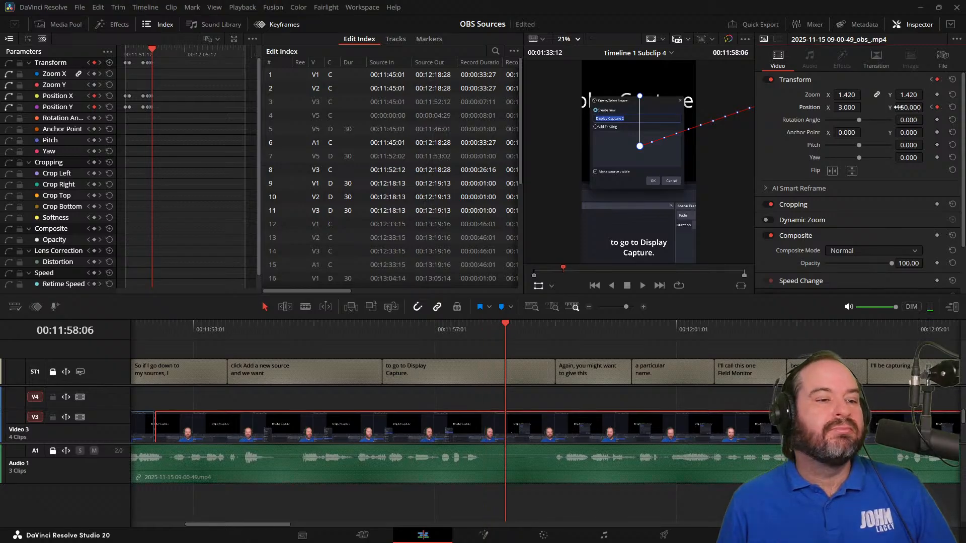
click(932, 108)
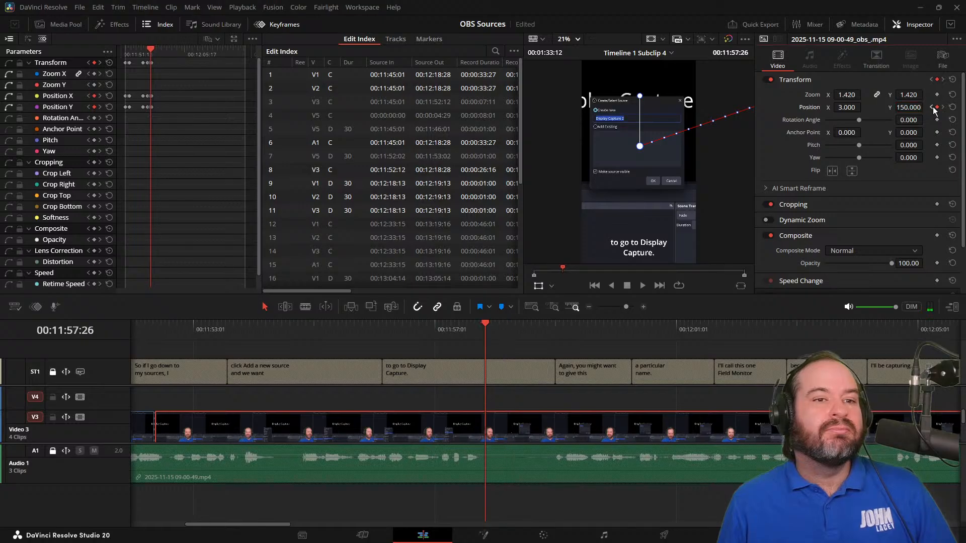
Return to the V3 clip's Position keyframe at 00:11:53:09 and enlarge the timeline around it.
click(932, 108)
click(932, 108)
click(932, 108)
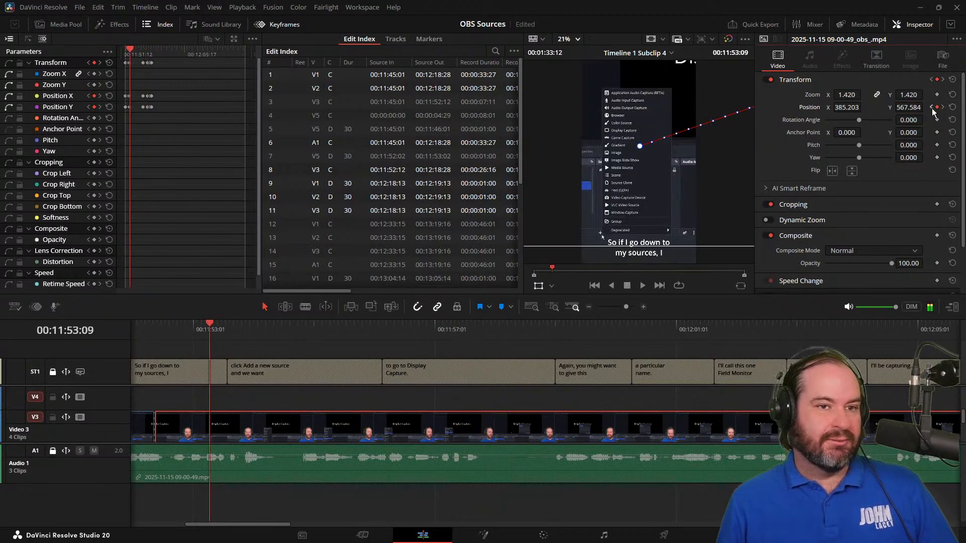
click(916, 109)
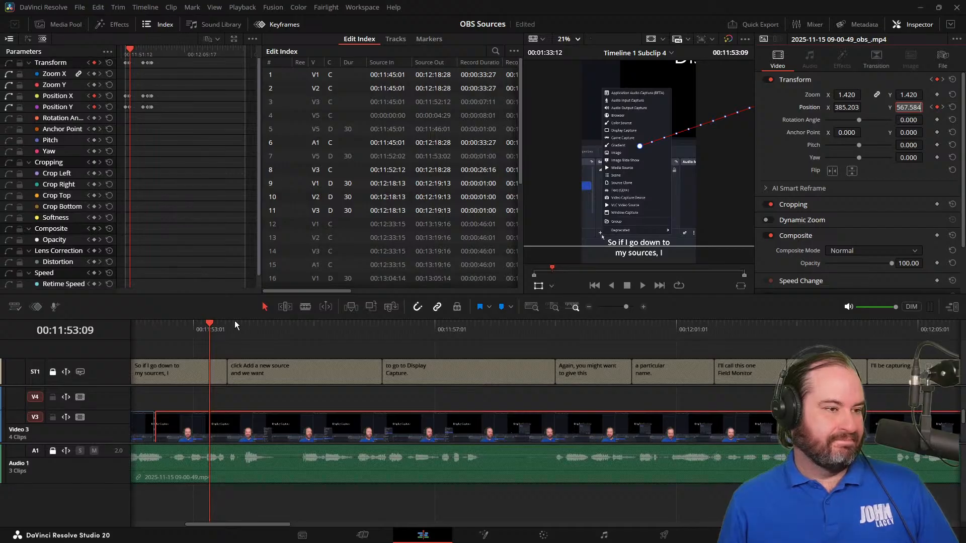
click(644, 308)
click(645, 308)
click(644, 308)
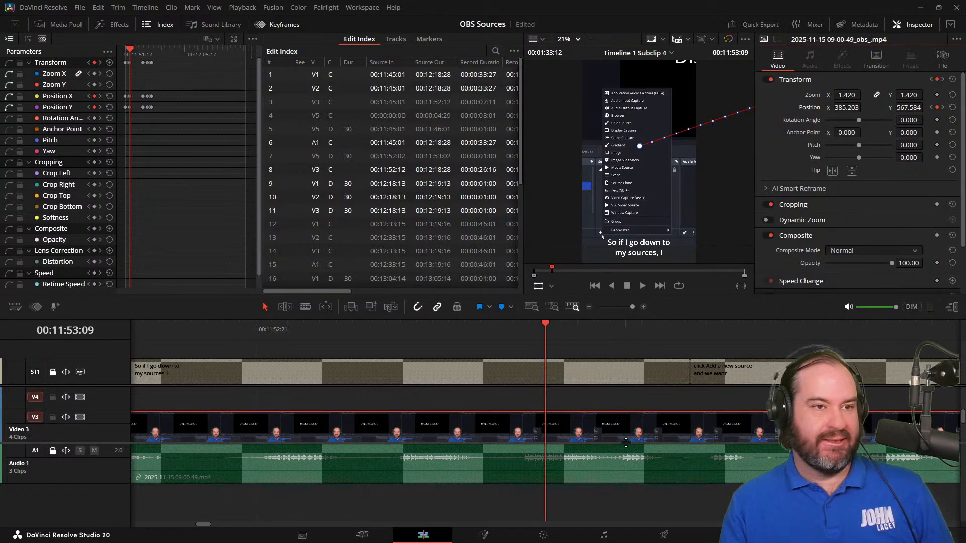
Rewind to about 00:11:46 and play through the title into the V3 source menu to check the Position movement.
key(j)
key(j)
key(j)
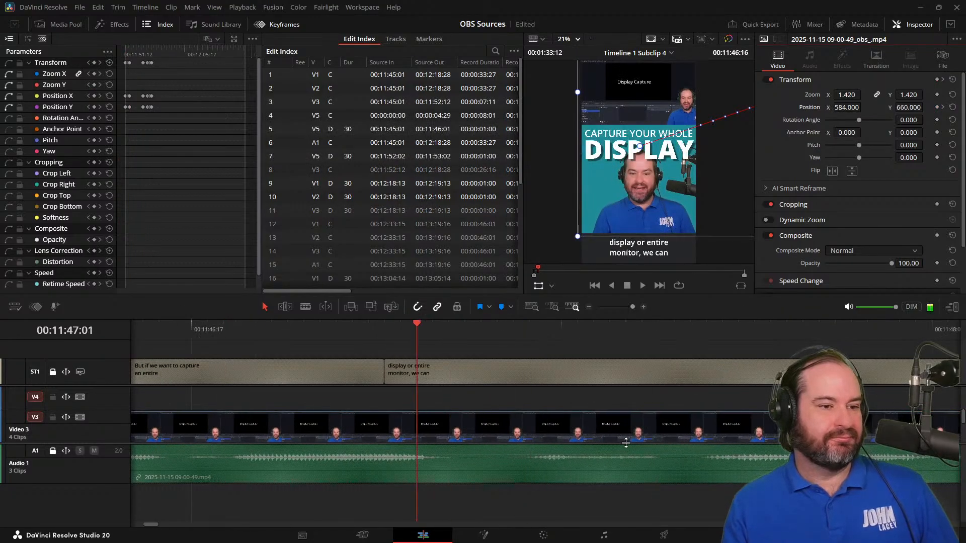
key(l)
key(l)
key(l)
key(space)
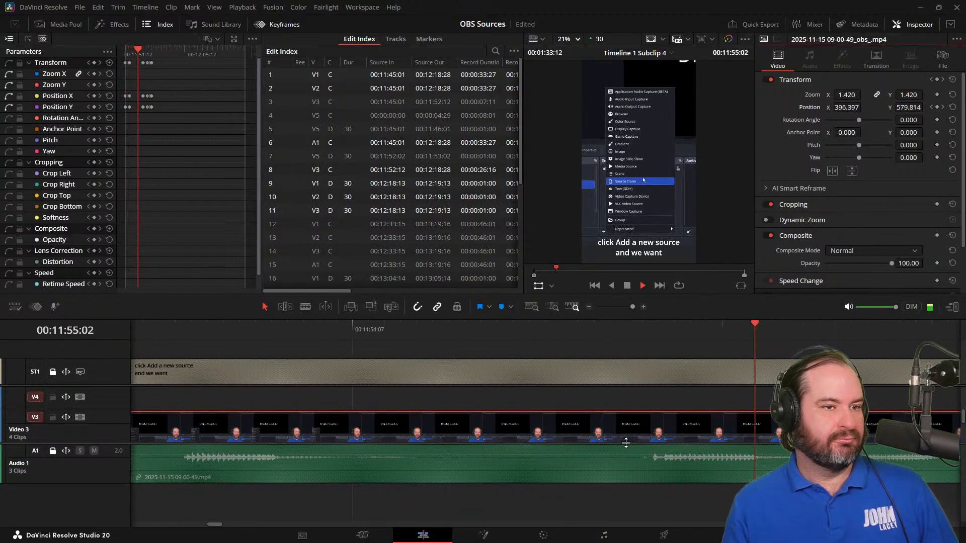
Remove the V3 clip's Position keyframe at 00:11:56:08.
key(space)
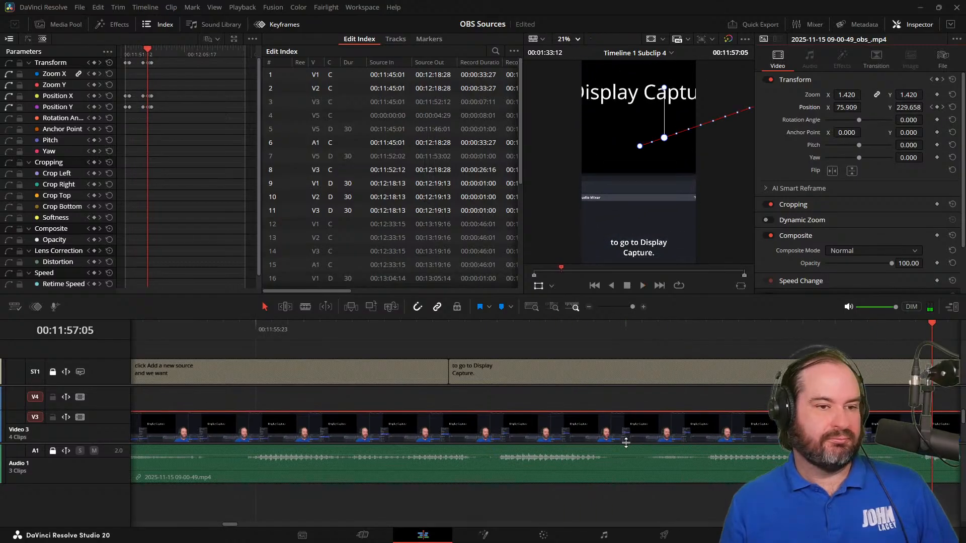
click(931, 107)
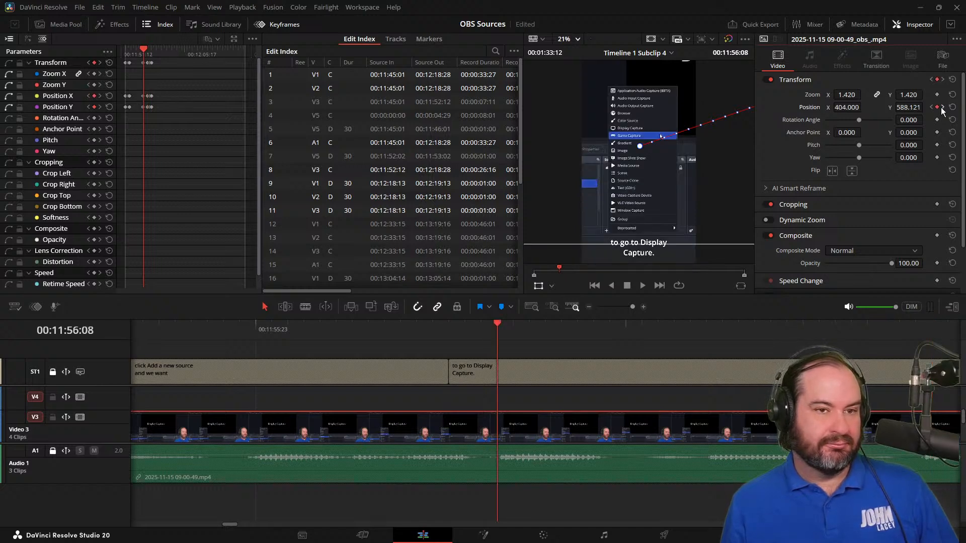
click(937, 108)
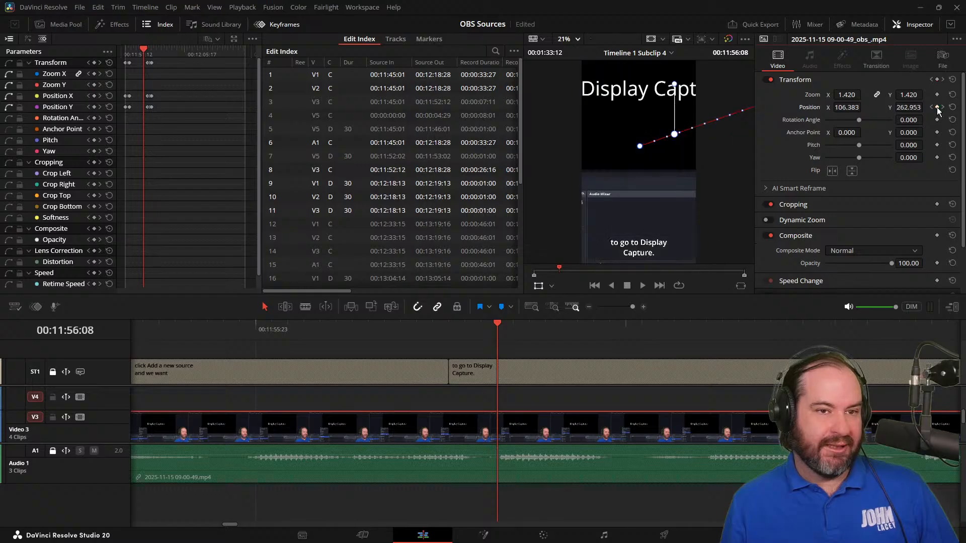
Replay from 00:11:50:26 to 00:11:54:01, and step back frame by frame to 00:11:53:04 to examine where the source menu appears.
key(j)
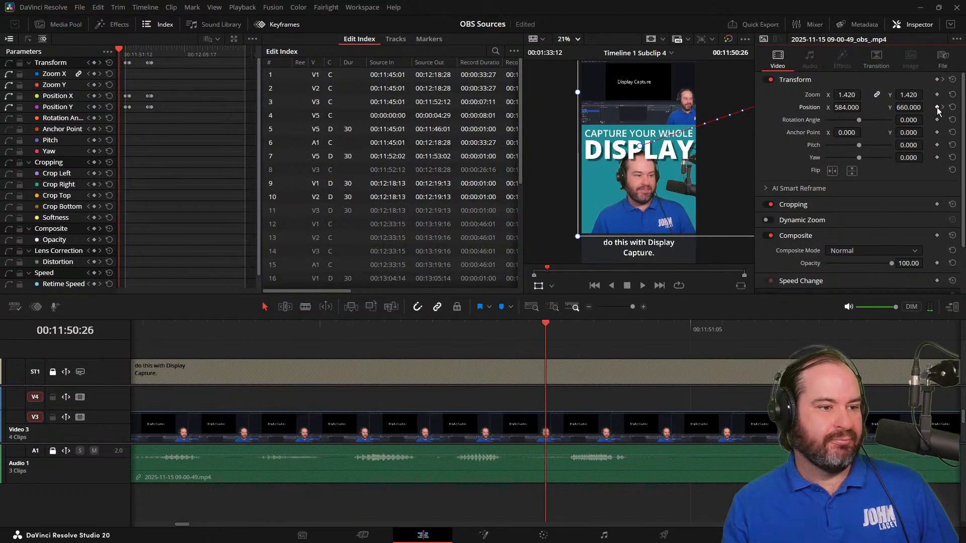
key(l)
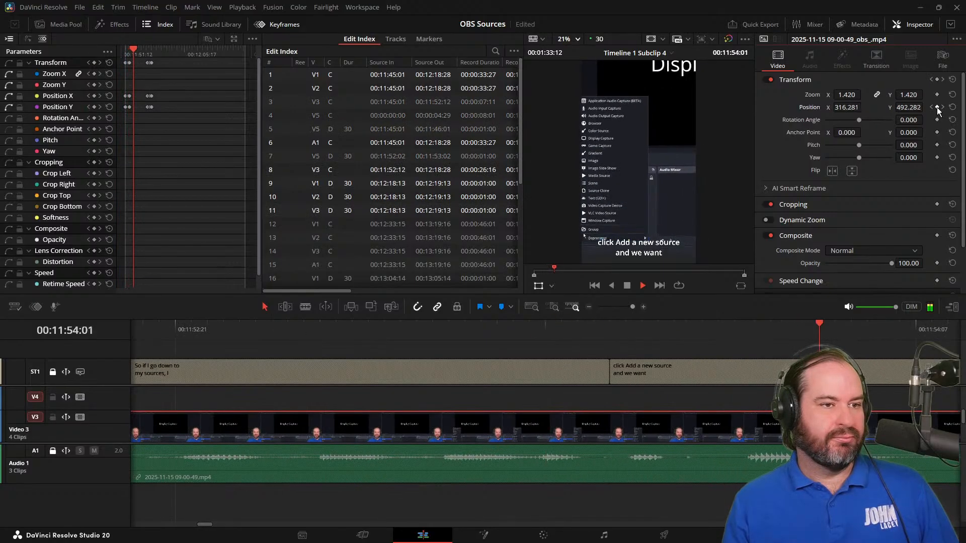
key(k)
key(Left)
key(Left)
key(Left)
key(Left)
key(Left)
key(Left)
key(Left)
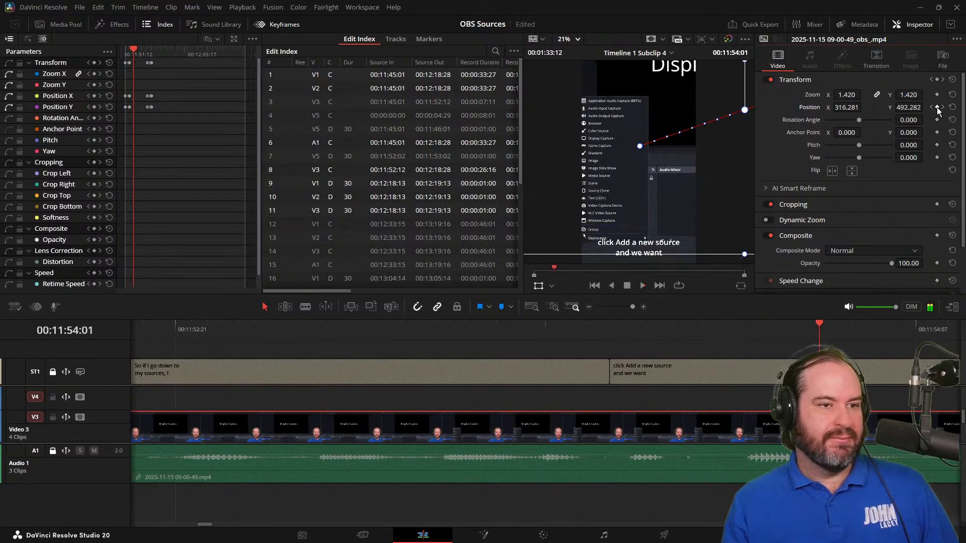
key(Right)
key(Left)
key(Left)
key(Left)
key(Left)
key(Left)
key(Left)
key(Left)
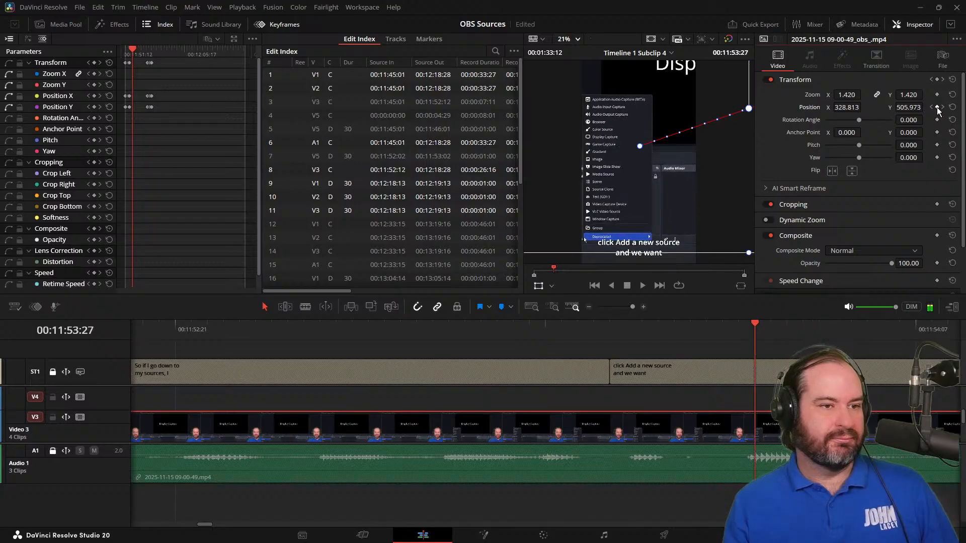
key(Left)
key(Left)
key(Left)
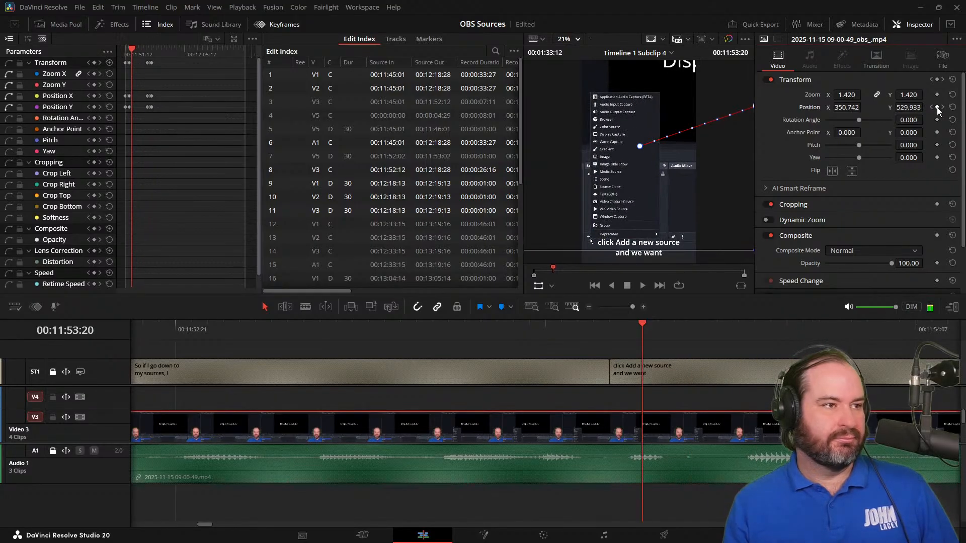
key(Left)
key(Left)
key(Left)
key(Left)
key(Left)
key(Left)
key(Left)
key(Left)
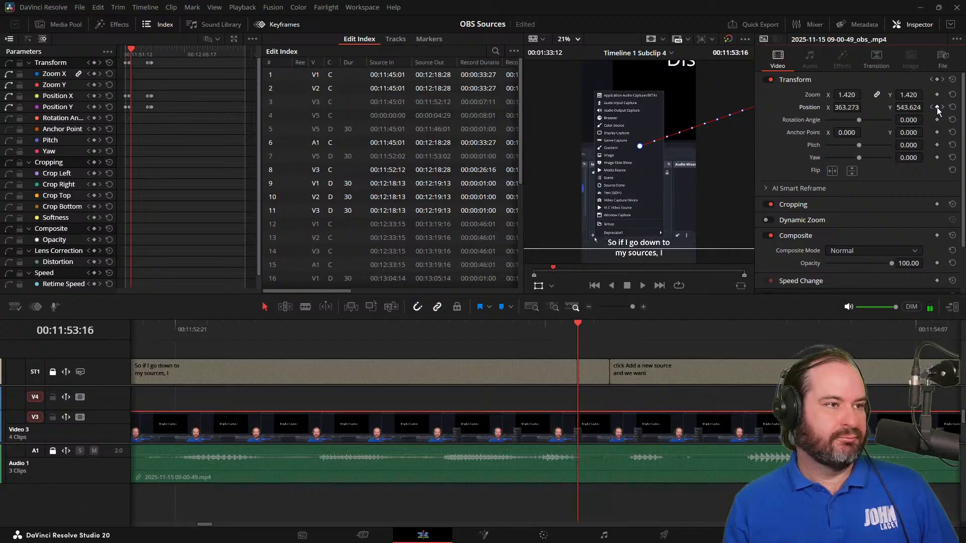
key(Left)
key(Left)
key(Left)
key(Left)
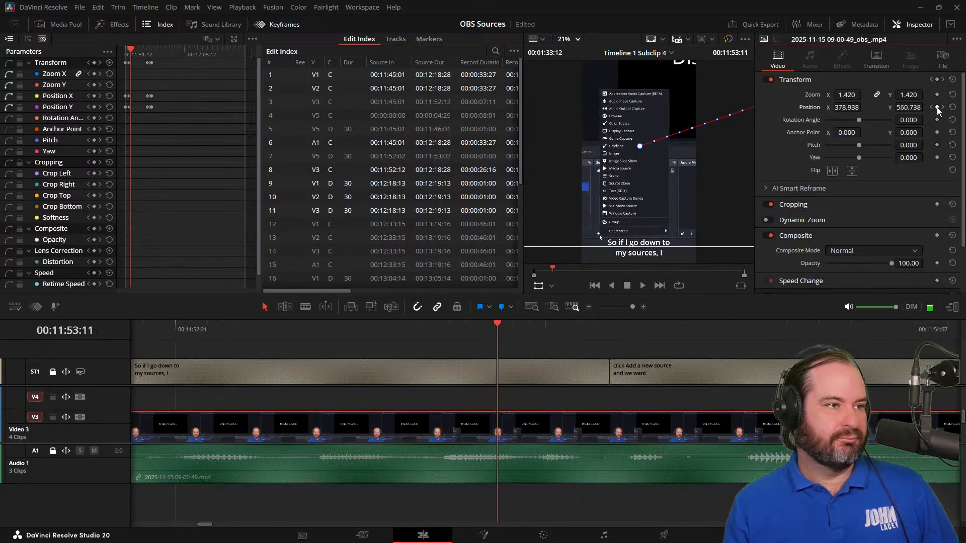
key(Left)
key(Left)
key(Left)
key(Left)
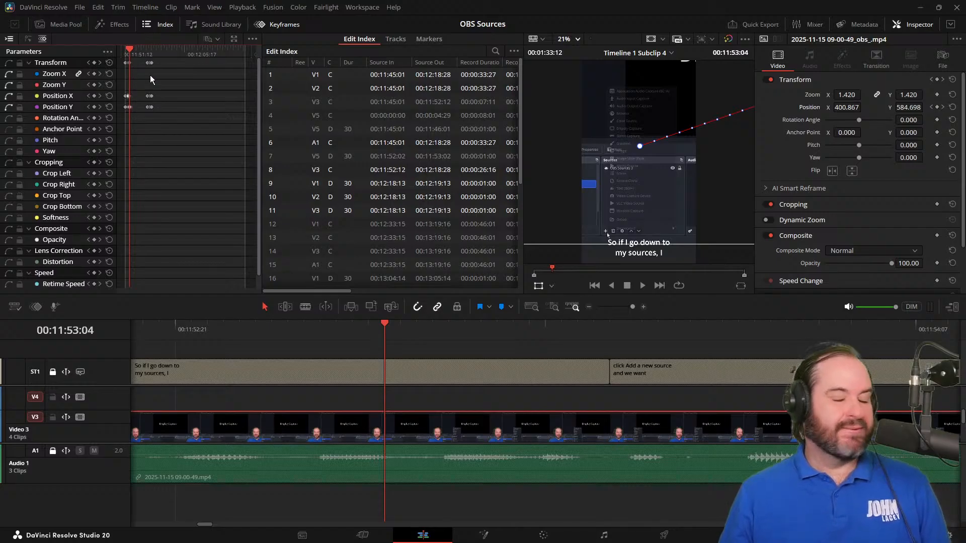
Paste a copy of the V3 clip's second Position X and Y keyframes at 00:11:56:06.
key(space)
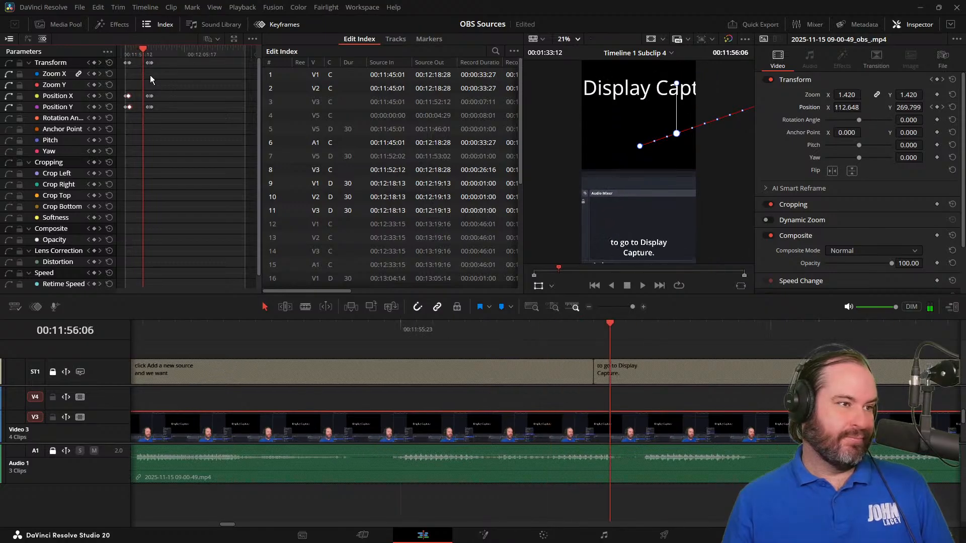
key(ctrl+v)
Rewind to 00:11:51:28 and play to 00:11:58:14 to review the hold on the source menu and the pan to the dialog.
key(j)
key(j)
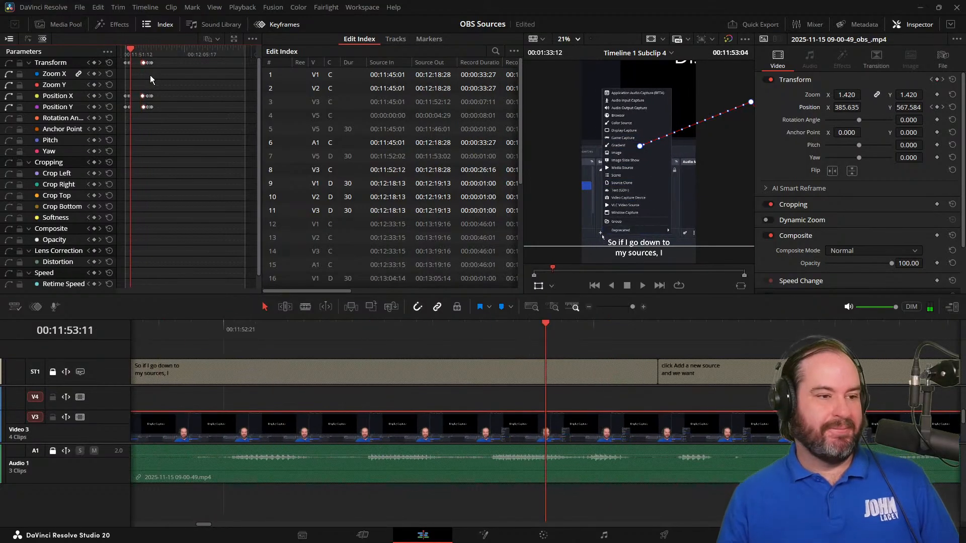
key(k)
key(j)
key(k)
key(Right)
key(Right)
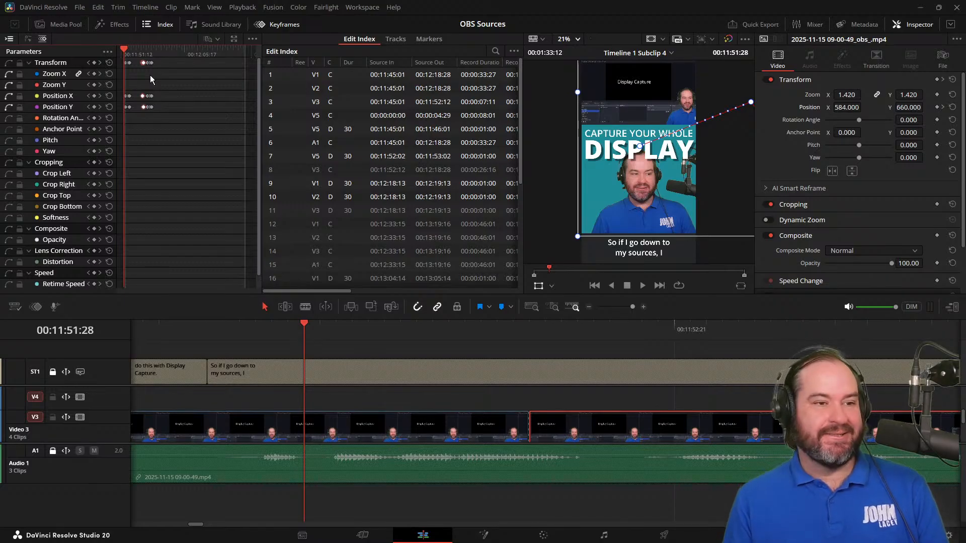
key(space)
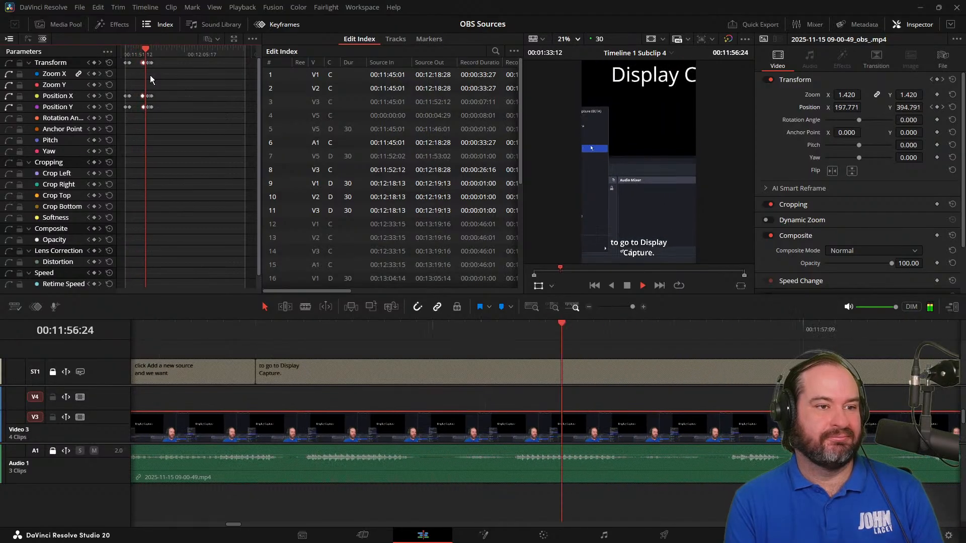
key(space)
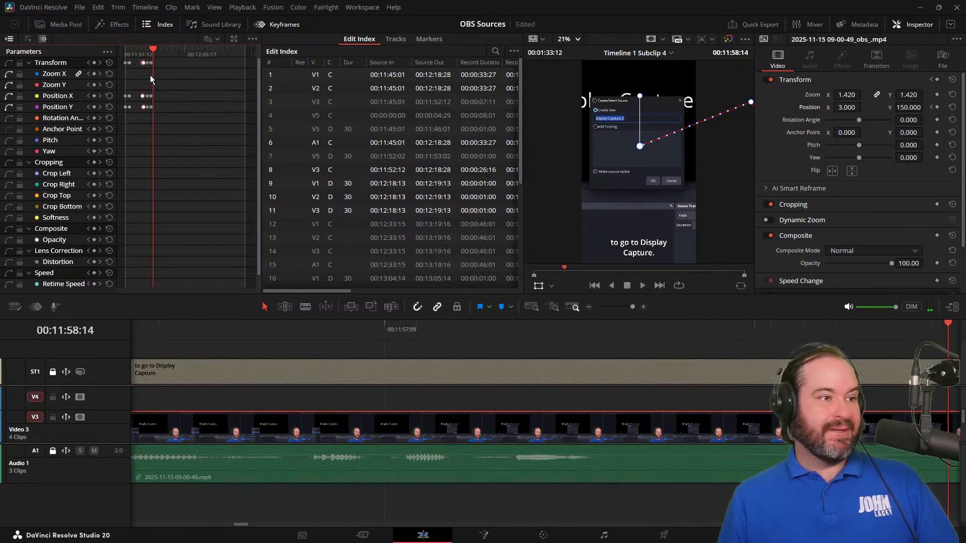
Delete the Position X and Y keyframes between the pasted and final ones, and shift the pasted keyframes slightly later.
click(149, 95)
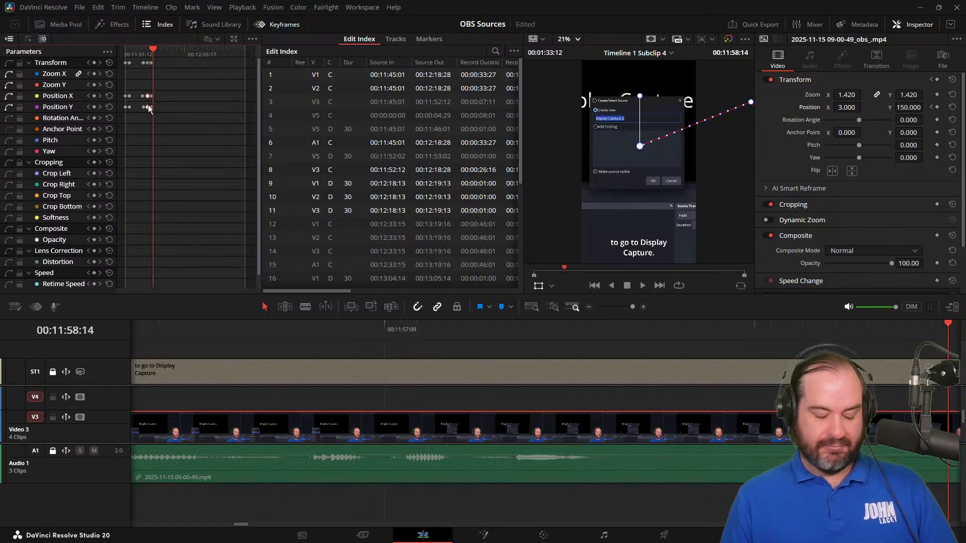
key(Delete)
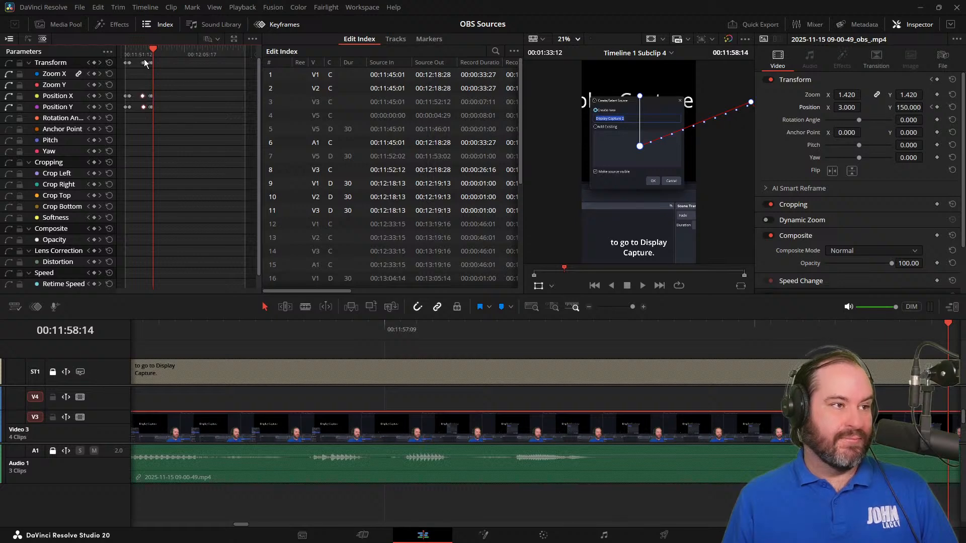
drag(143, 64, 146, 69)
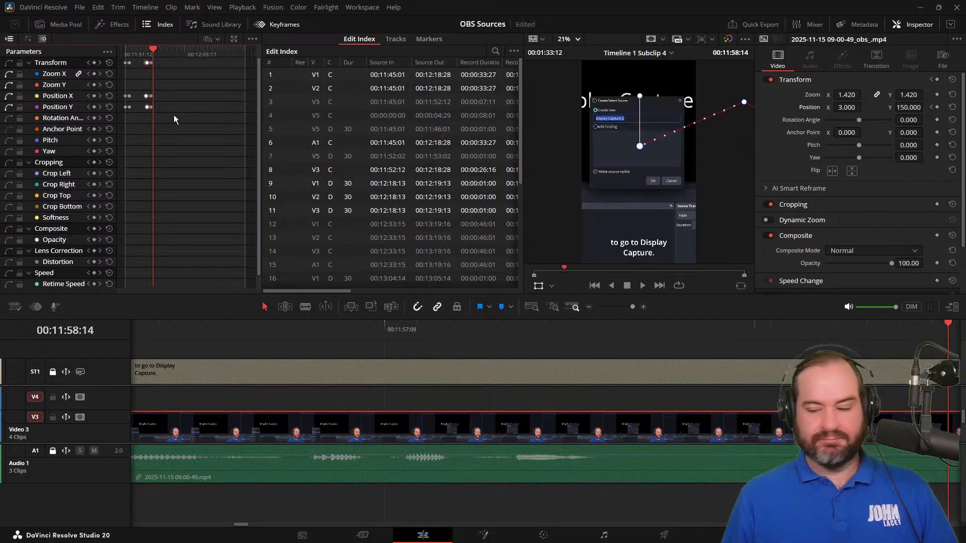
Rewind to about 00:11:55:07 and play to 00:11:58:16 to check the retimed pan to the Create/Select Source dialog.
key(j)
key(j)
key(j)
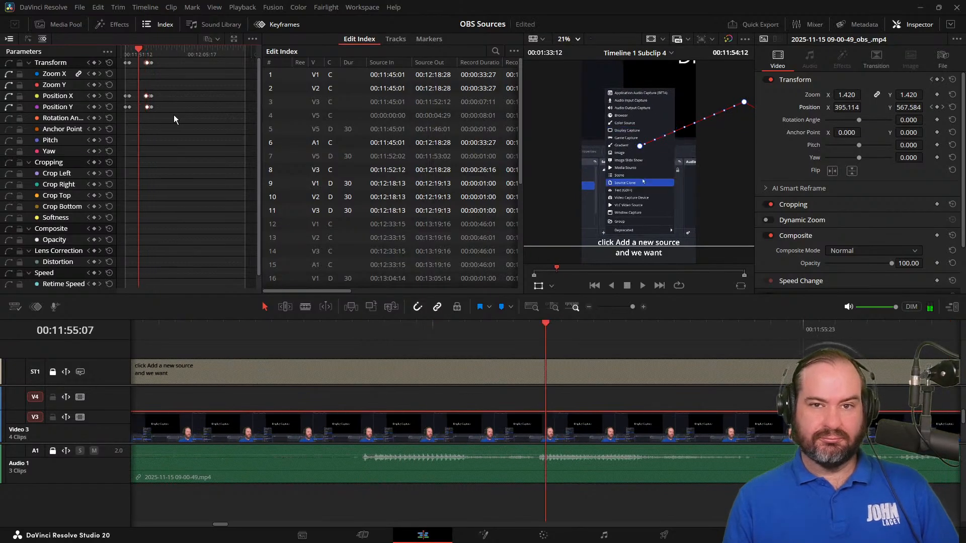
key(l)
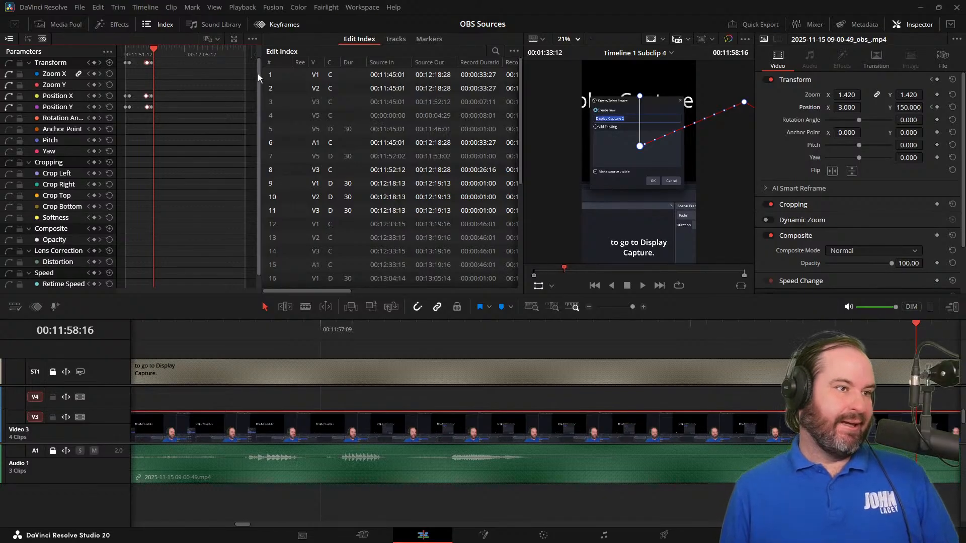
Look through the Keyframes editor options, the Tracks and Markers lists, and the Edit Index display filters.
click(254, 39)
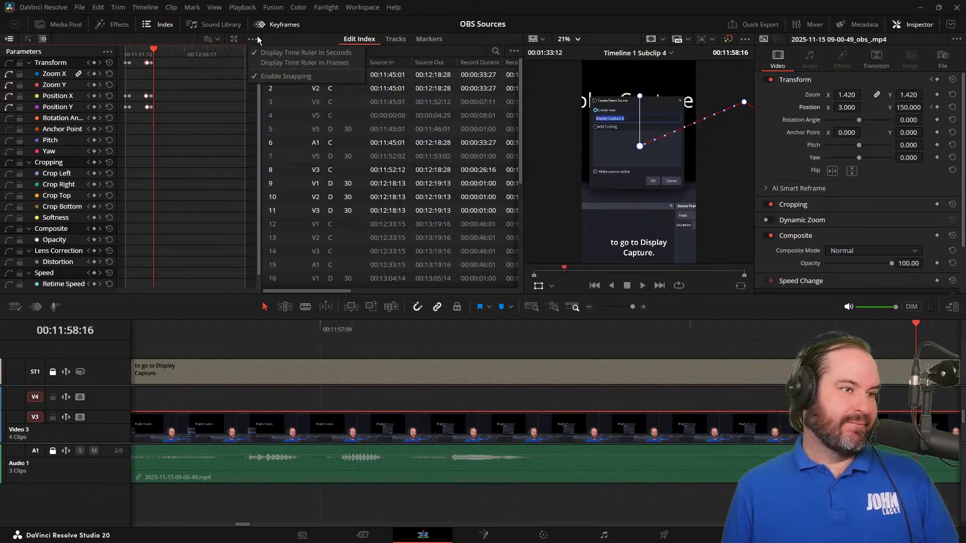
click(250, 67)
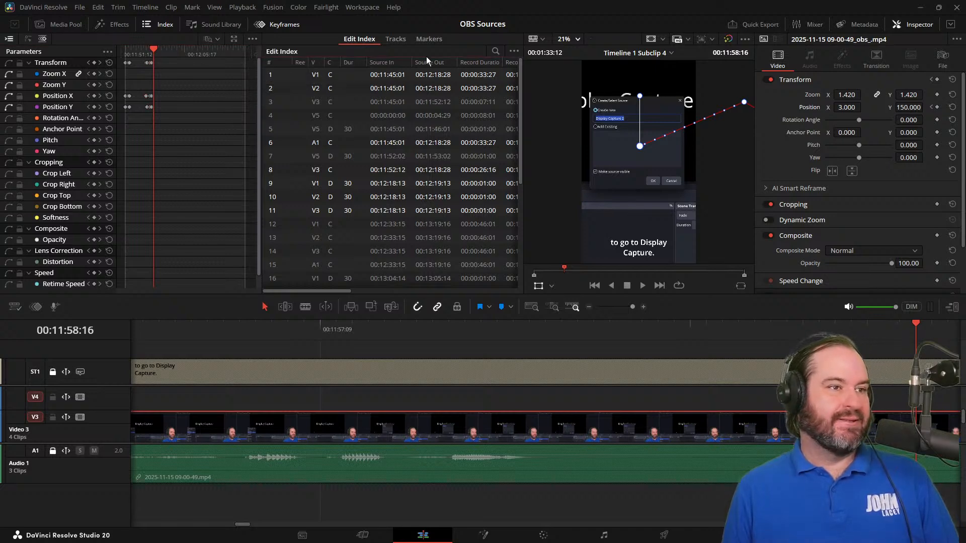
click(396, 39)
click(428, 38)
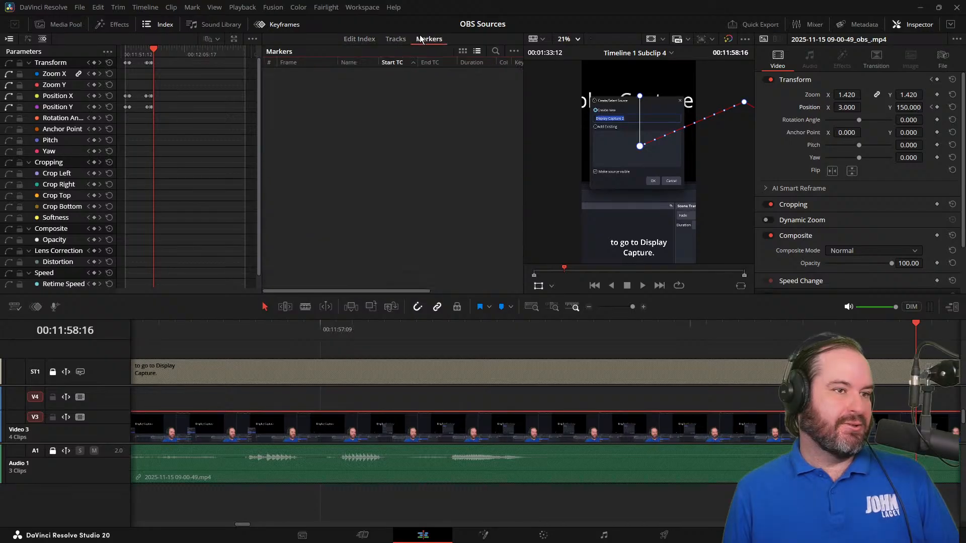
click(298, 29)
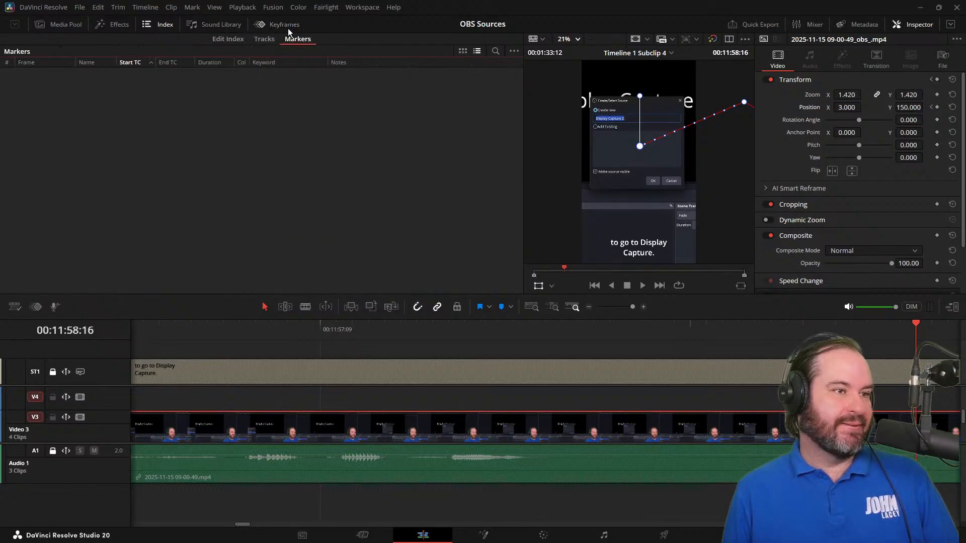
click(264, 41)
click(219, 40)
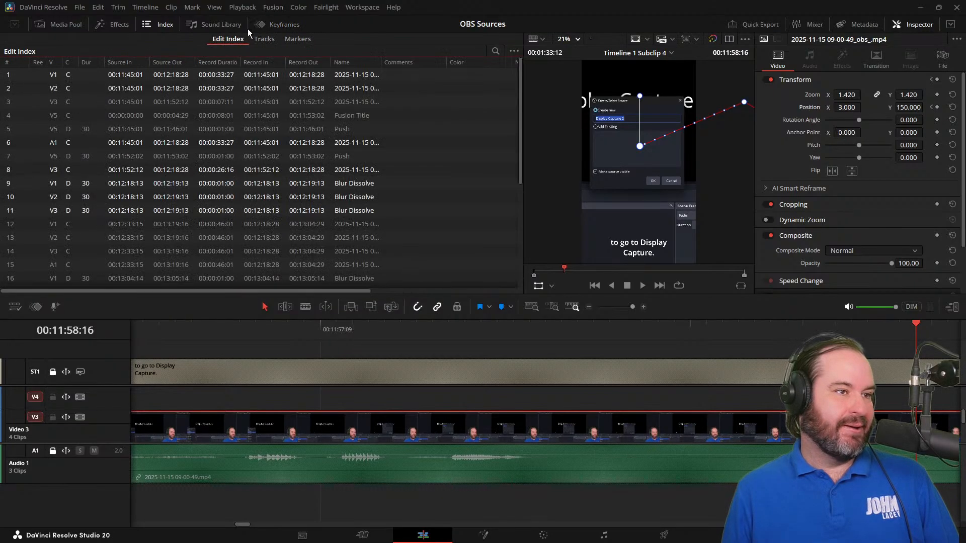
click(275, 25)
click(514, 51)
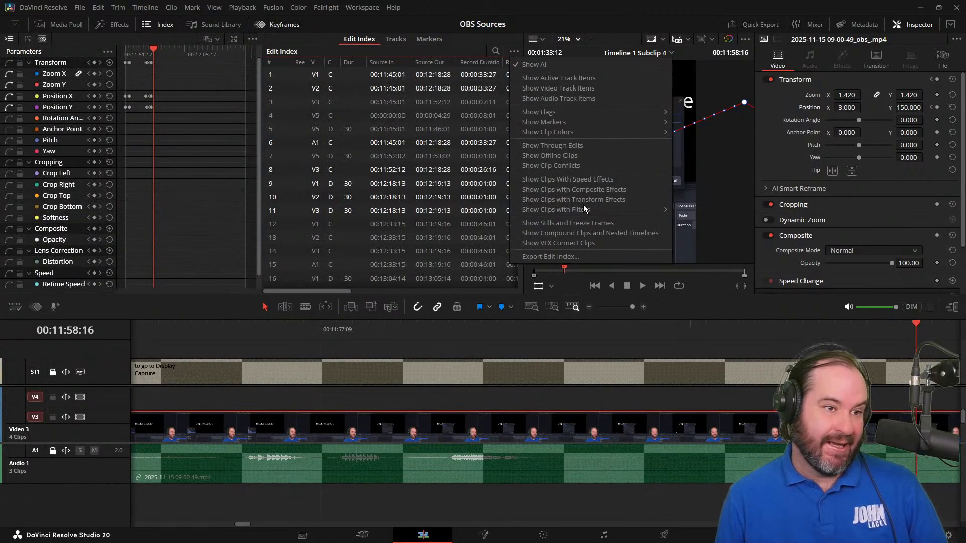
click(579, 11)
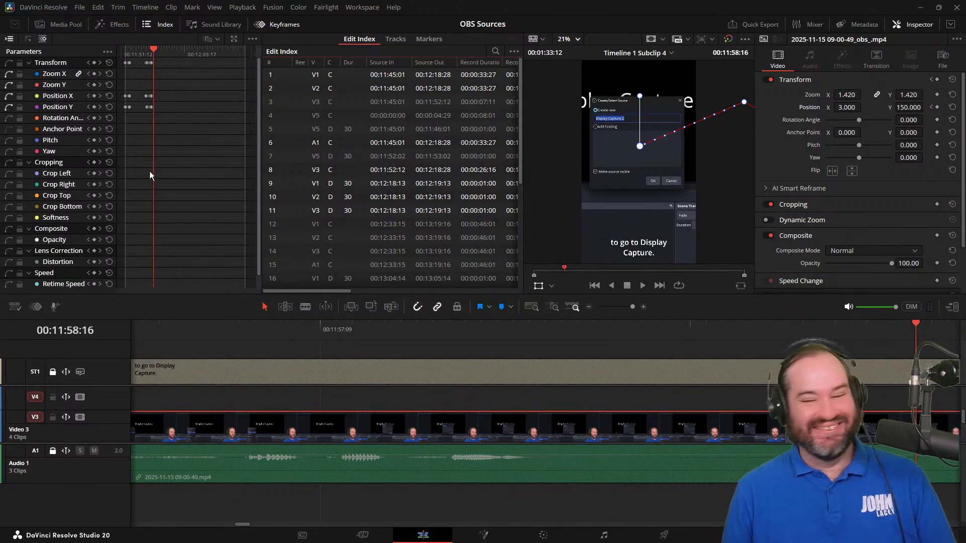
Rewind to about 00:11:55:04 and play to 00:11:57:20 to review the move from the source menu to the dialog.
key(Left)
key(Left)
key(Left)
key(Left)
key(Left)
key(Left)
key(Left)
key(Left)
key(Left)
key(Left)
key(Left)
key(Left)
key(Left)
key(Left)
key(Left)
key(Left)
key(Left)
key(Left)
key(Left)
key(Left)
key(Left)
key(Left)
key(Left)
key(Left)
key(Left)
key(Left)
key(Left)
key(Left)
key(Left)
key(Left)
key(Left)
key(Left)
key(Left)
key(Left)
key(Left)
key(Left)
key(Left)
key(Left)
key(Left)
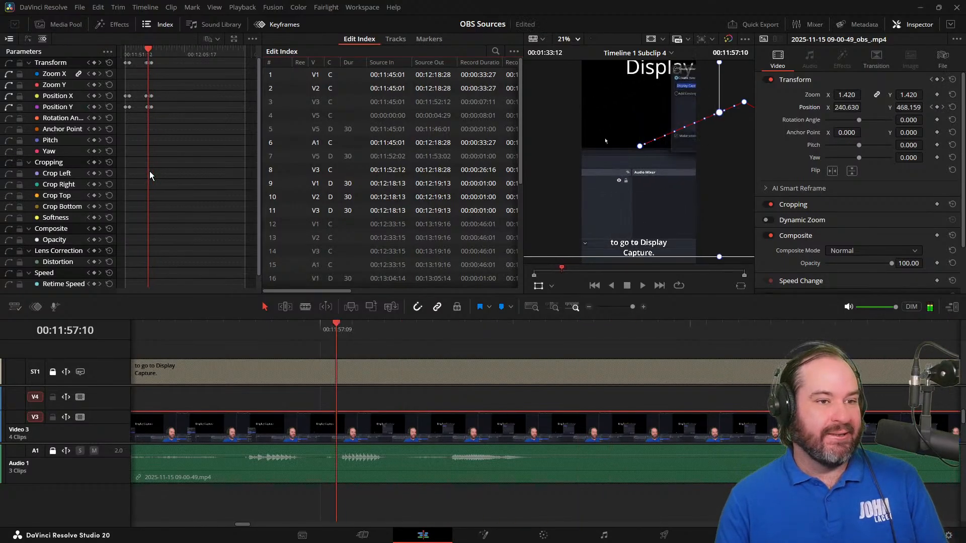
key(Left)
key(Left)
key(Left)
key(Left)
key(Left)
key(Left)
key(Left)
key(Left)
key(Left)
key(Left)
key(Left)
key(Left)
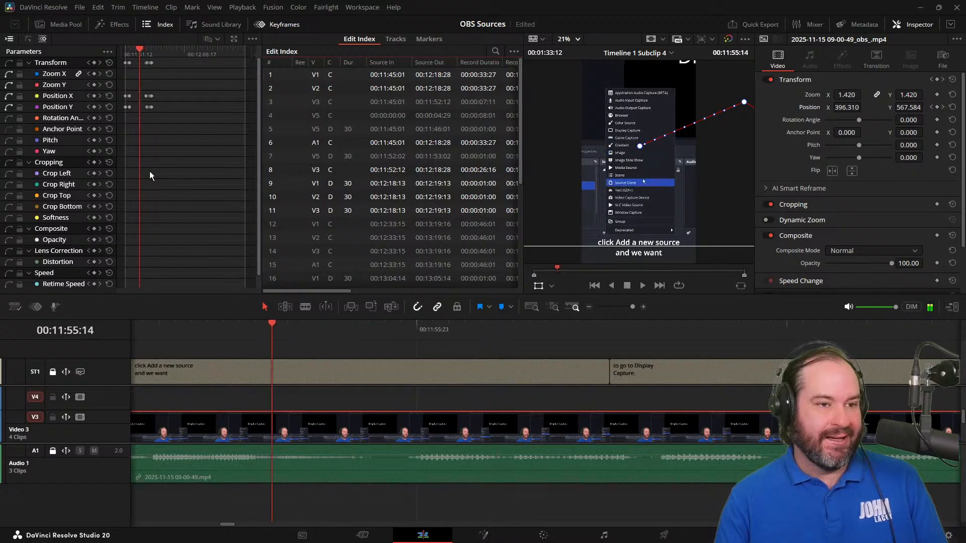
key(Left)
key(Left)
key(Left)
key(Left)
key(Left)
key(Left)
key(Left)
key(Left)
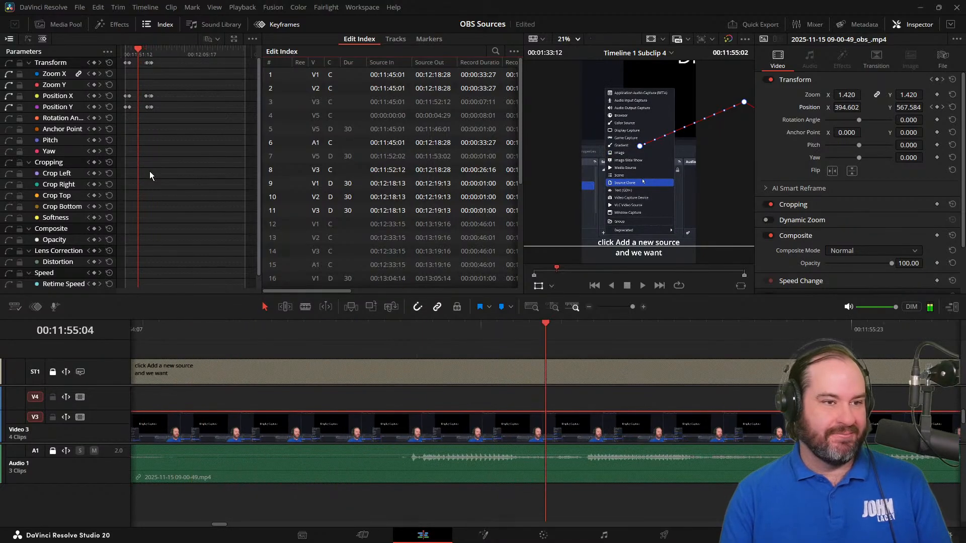
key(space)
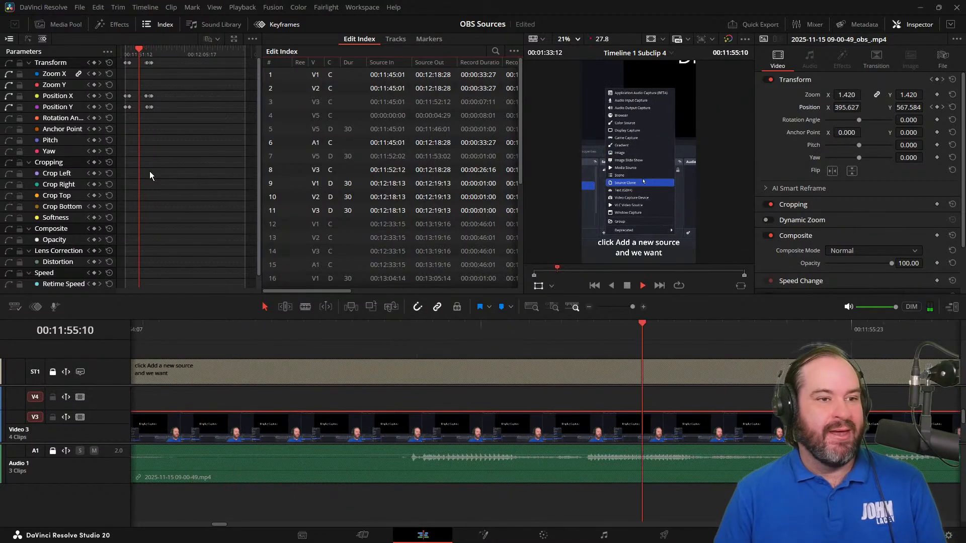
key(space)
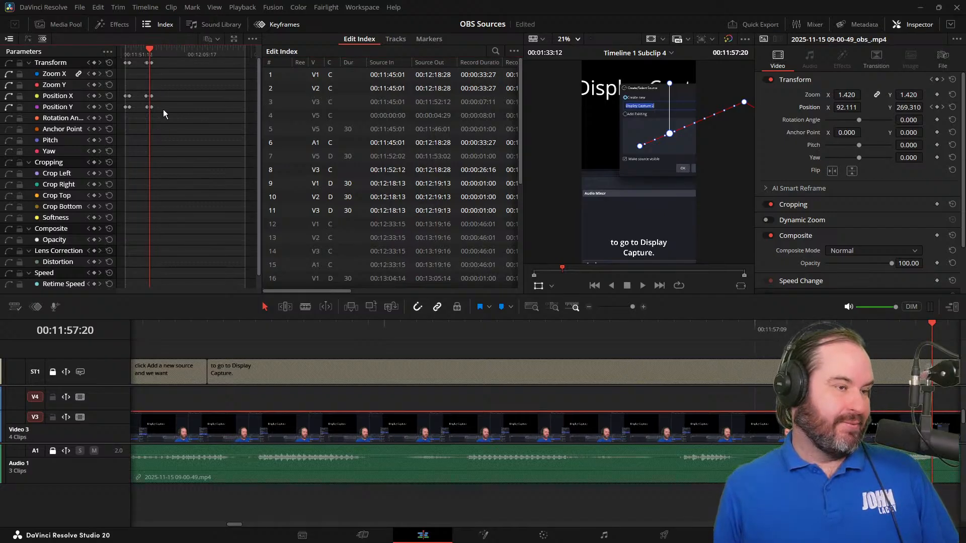
Move the out-of-line Position Y keyframe earlier so it lines up with the Position X keyframe at 00:11:56:29.
scroll(166, 119, up, 1)
scroll(166, 119, up, 3)
scroll(166, 119, up, 1)
scroll(166, 120, up, 1)
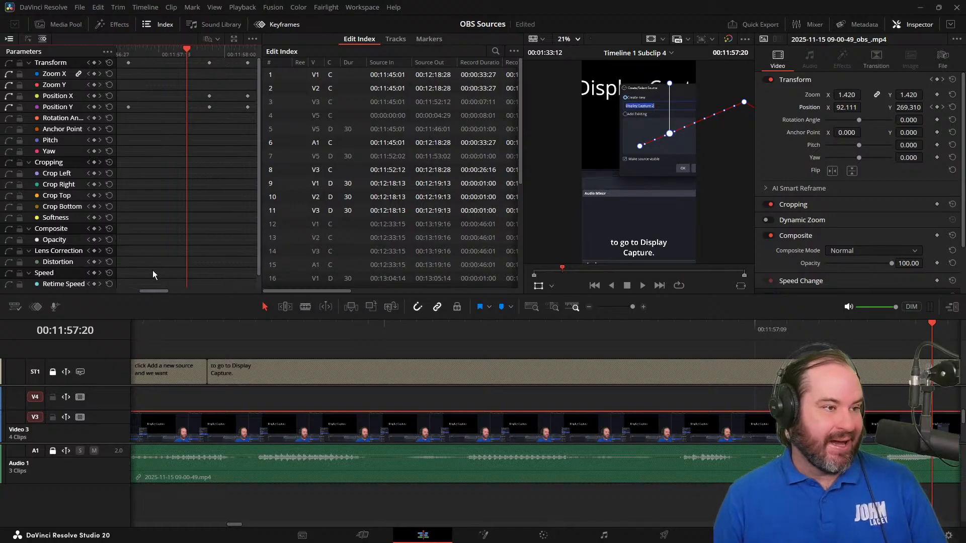
drag(161, 290, 160, 290)
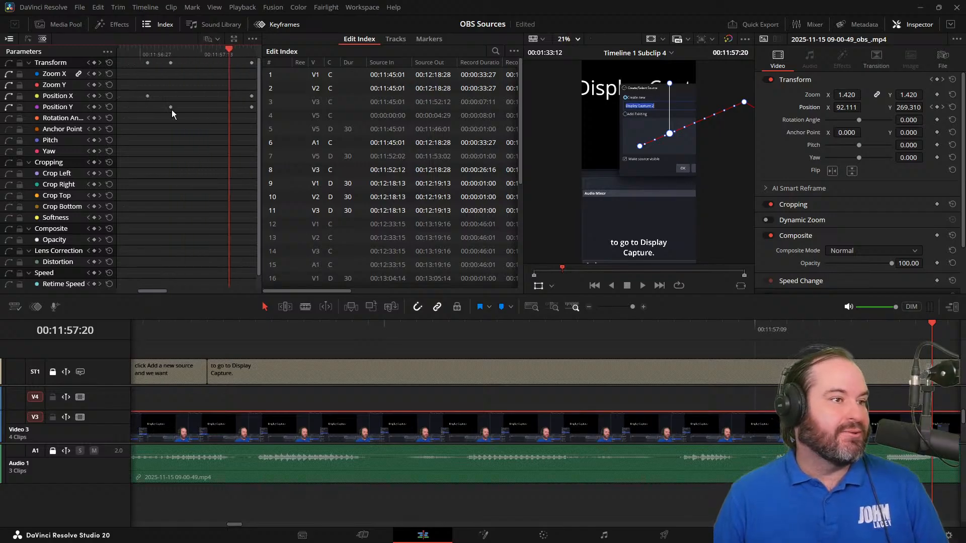
click(128, 47)
key(space)
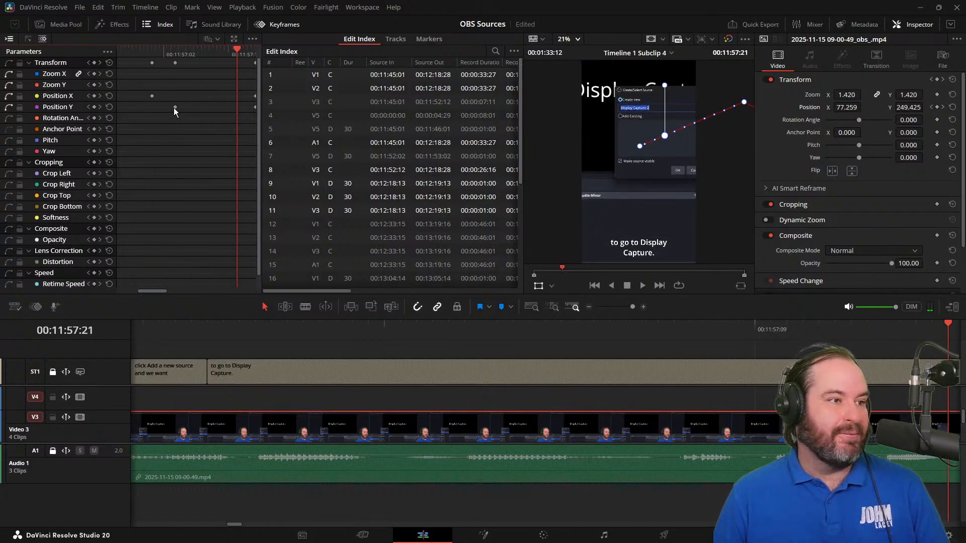
drag(174, 108, 150, 111)
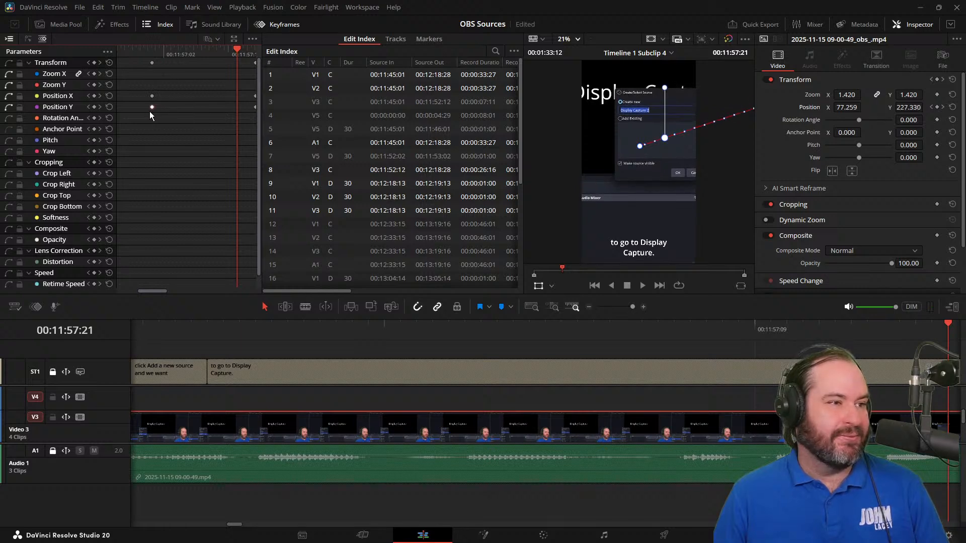
Copy the Position X and Y keyframes at 00:11:56:29 and paste them at 00:11:57:07 to lengthen the hold.
click(147, 50)
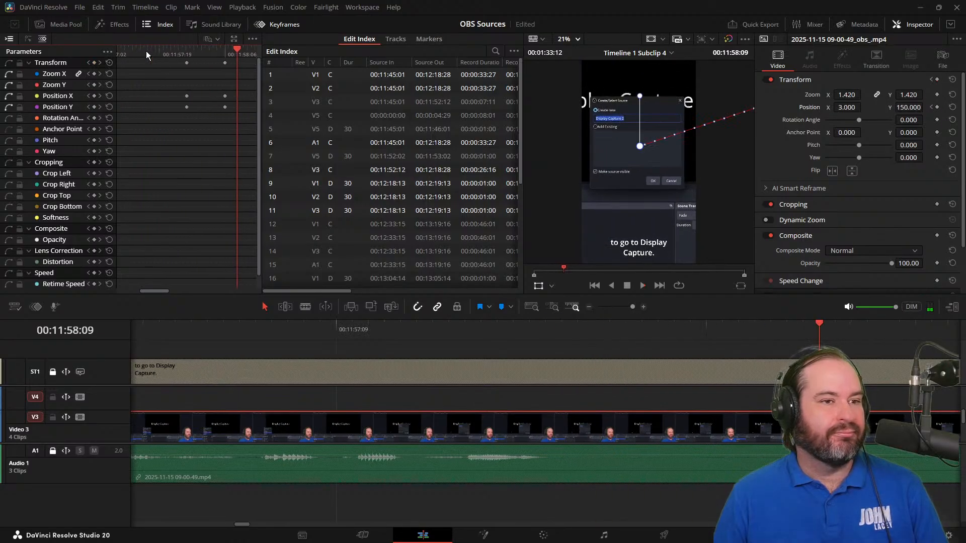
drag(212, 53, 129, 59)
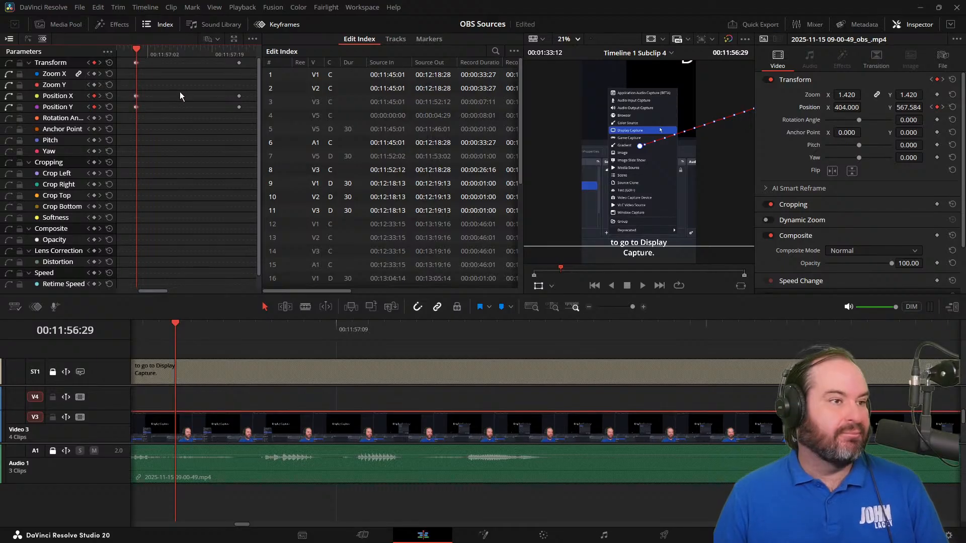
drag(210, 54, 163, 54)
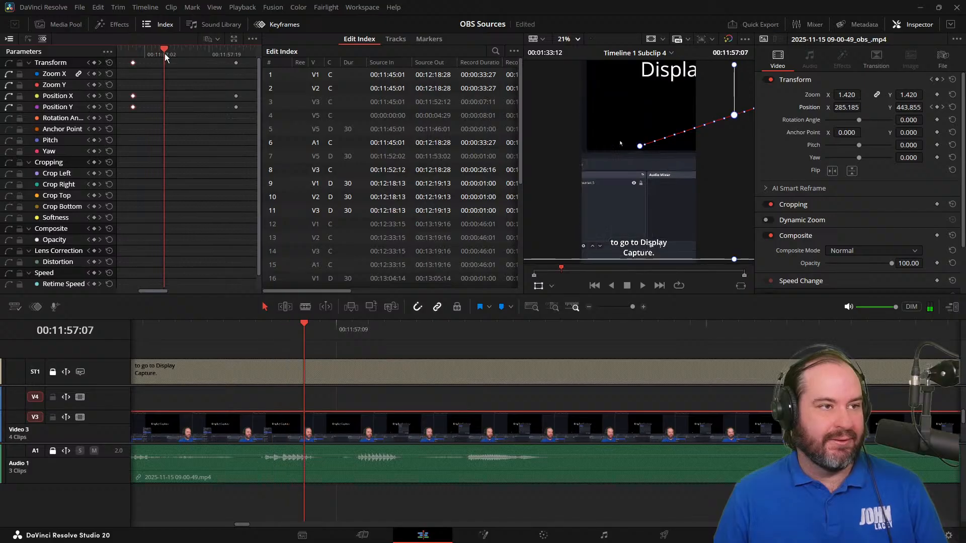
key(ctrl+v)
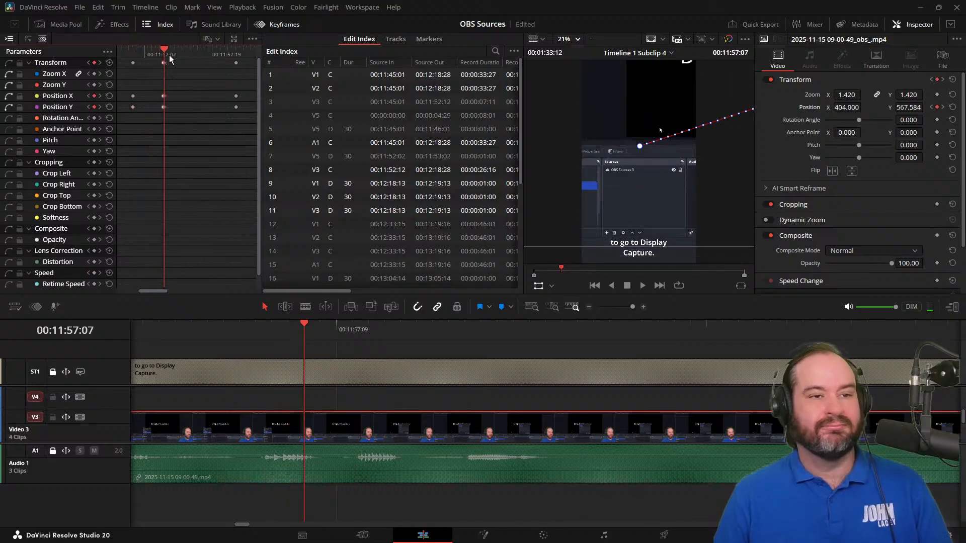
Rewind to 00:11:52:17 and play through to 00:12:06:05 to review all the Position moves on the V3 clip.
key(Left)
key(Left)
key(Left)
key(Left)
key(Left)
key(Left)
key(Left)
key(Left)
key(Left)
key(Left)
key(Left)
key(Left)
key(Left)
key(Left)
key(Left)
key(Left)
key(Left)
key(Left)
key(Left)
key(Left)
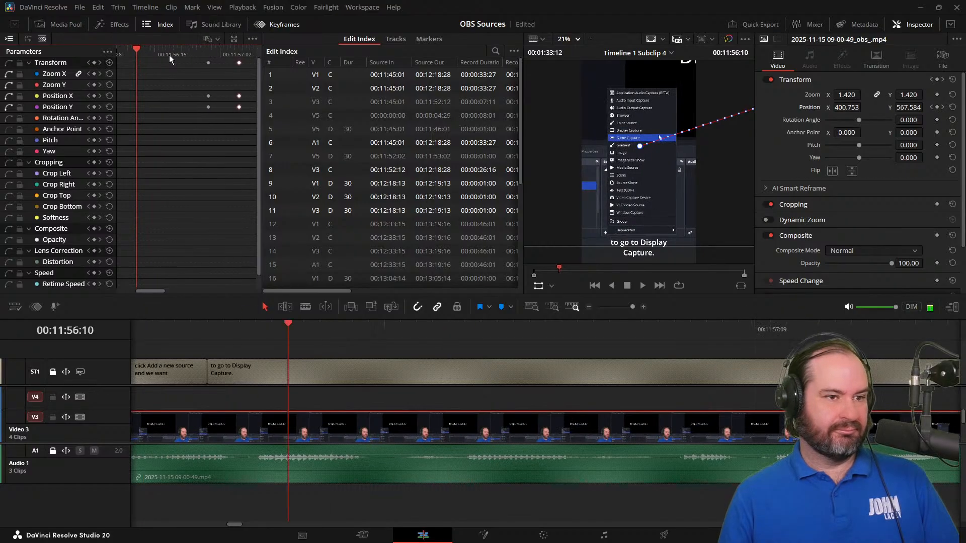
key(Left)
key(Left)
key(Left)
key(Left)
key(Left)
key(Left)
key(Left)
key(Left)
key(Left)
key(Left)
key(Left)
key(Left)
key(Left)
key(Left)
key(Left)
key(Left)
key(Left)
key(Left)
key(Left)
key(Left)
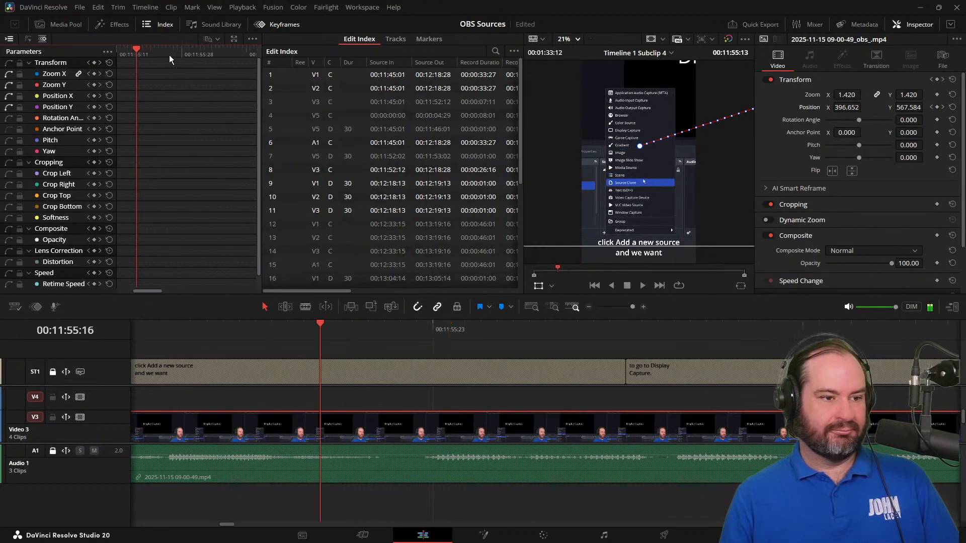
key(Left)
key(Left)
key(Left)
key(Left)
key(Left)
key(Left)
key(Left)
key(Left)
key(Left)
key(Left)
key(Left)
key(Left)
key(Left)
key(Left)
key(Left)
key(Left)
key(Left)
key(Left)
key(Left)
key(Left)
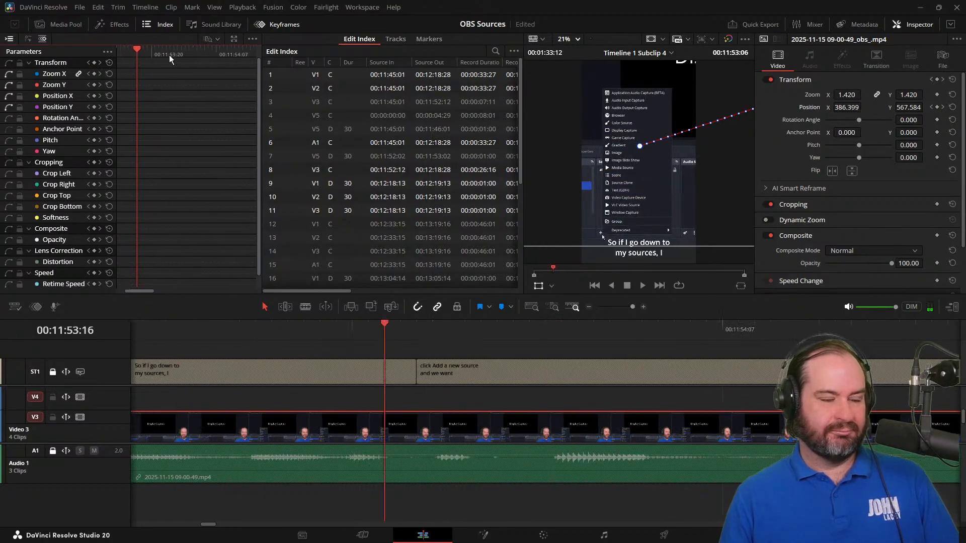
key(Left)
key(Left)
key(Left)
key(Left)
key(Left)
key(Left)
key(Left)
key(Left)
key(Left)
key(Left)
key(Left)
key(Left)
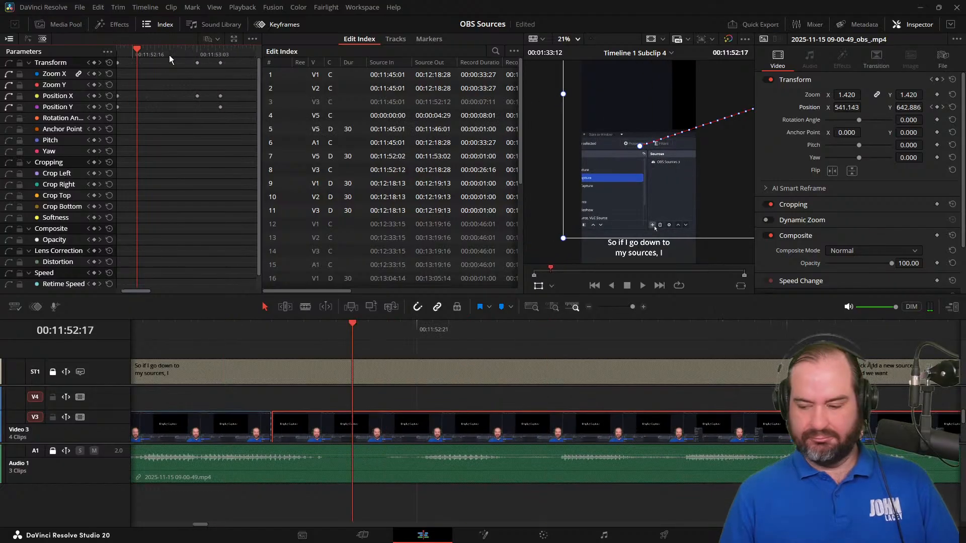
key(space)
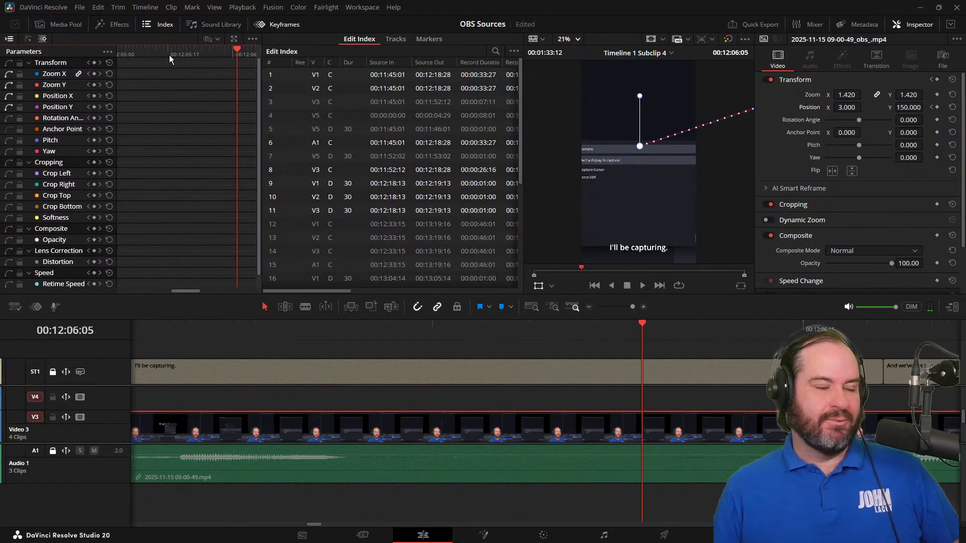
Add Zoom and Position keyframes to the V3 clip at 00:12:05:06, where the picture dissolves away from the Create/Select Source dialog.
key(Left)
key(Left)
key(Left)
key(Left)
key(Left)
key(Left)
key(Left)
key(Left)
key(Left)
key(Left)
key(Left)
key(Left)
key(Left)
key(Left)
key(Left)
key(Left)
key(Left)
key(Left)
key(Left)
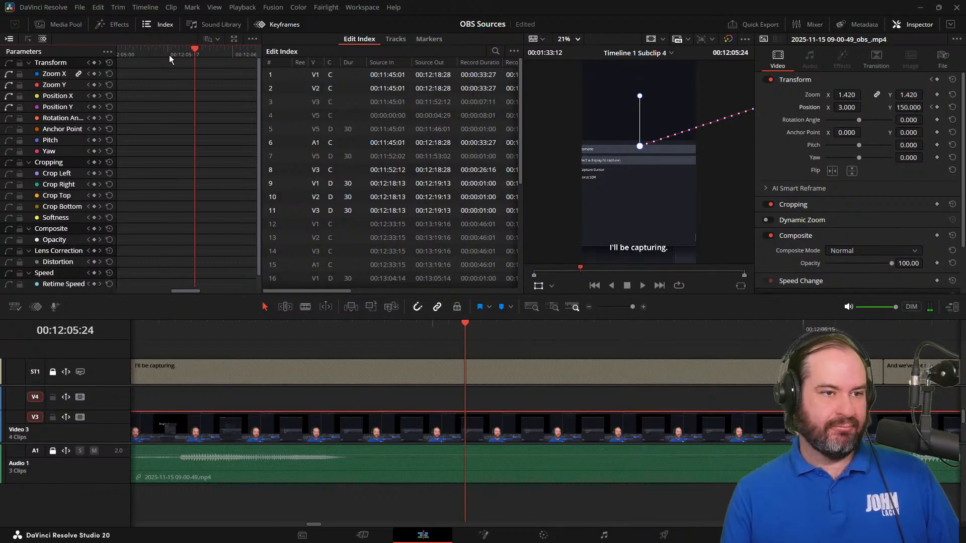
key(Left)
key(Left)
key(Left)
key(Left)
key(Left)
key(Left)
key(Left)
key(Left)
key(Left)
key(Left)
key(Left)
key(Left)
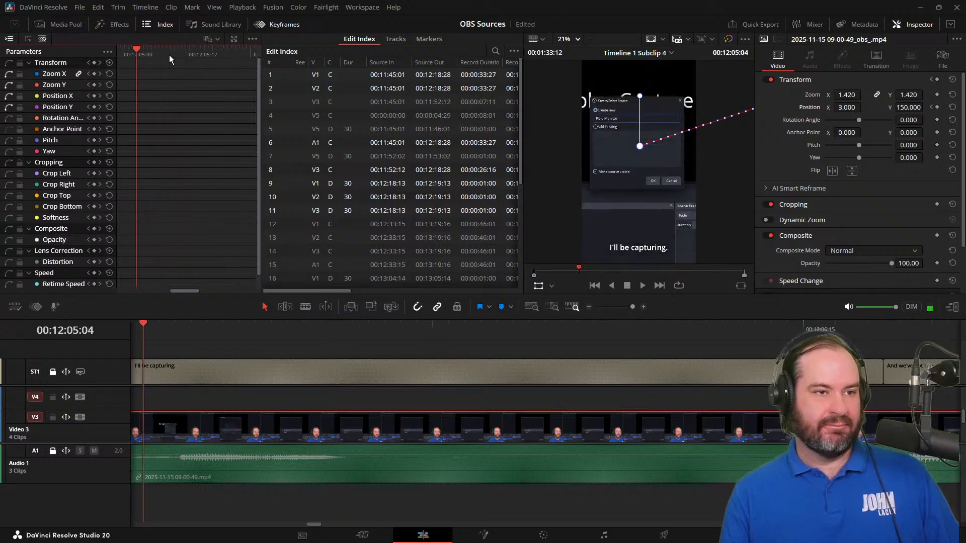
key(Right)
key(Right)
key(Right)
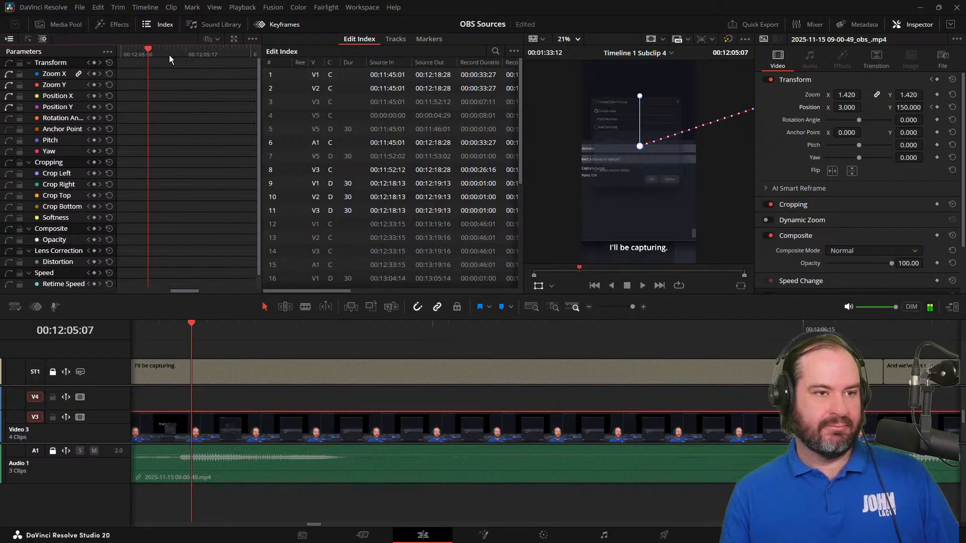
key(Left)
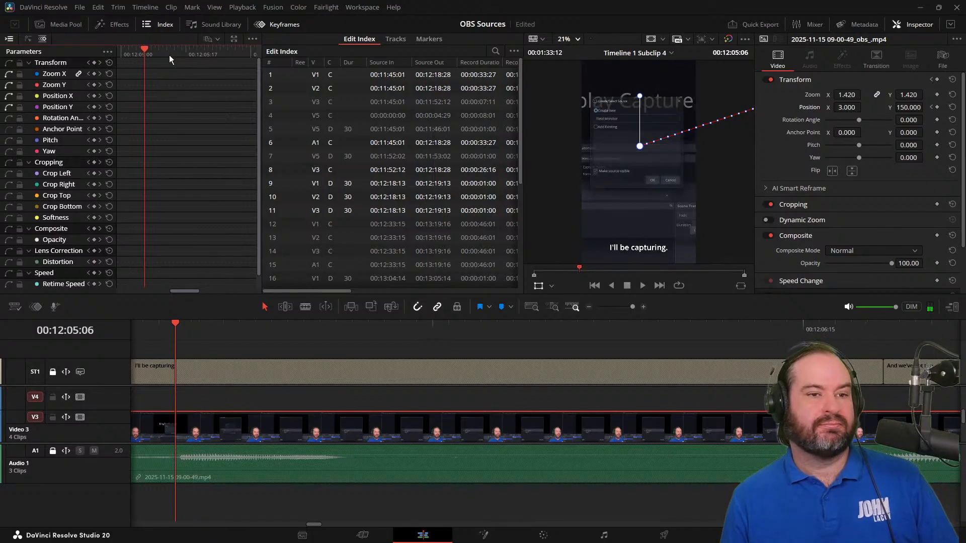
click(937, 107)
click(937, 95)
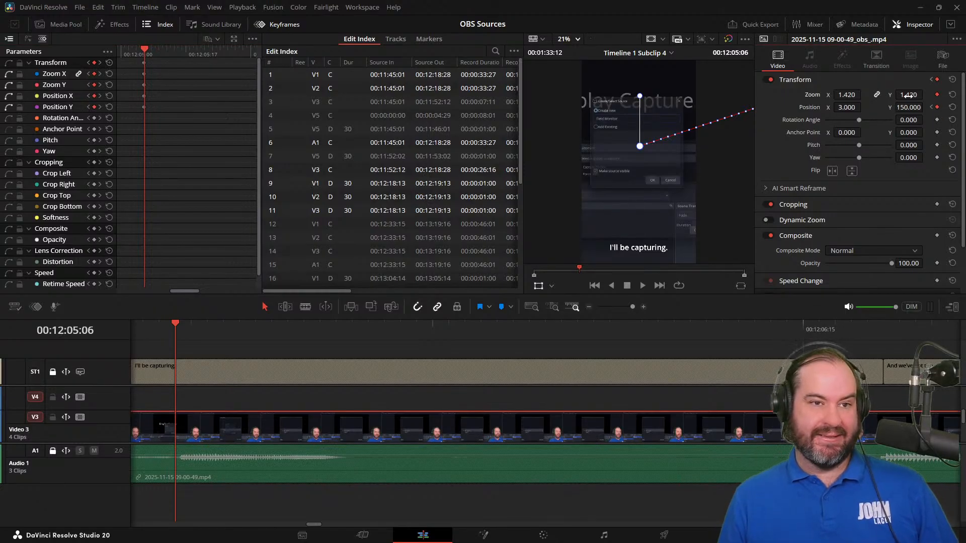
Try to reduce the V3 clip's linked Zoom X and Y to 0.790 at the 00:12:05:06 keyframe.
click(849, 95)
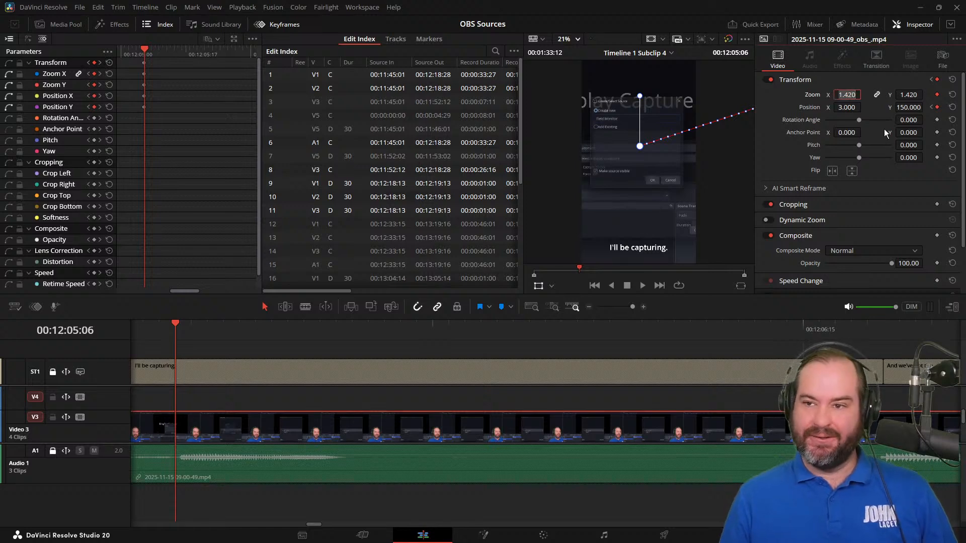
key(Left)
key(Down)
key(Down)
key(Down)
key(Down)
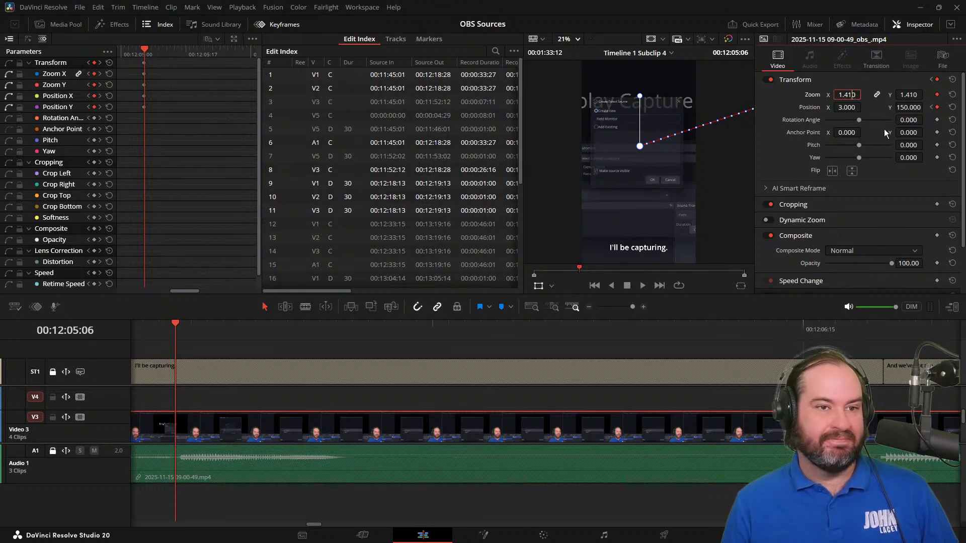
key(Down)
key(Down)
key(Down)
key(Down)
key(Down)
key(Down)
key(Down)
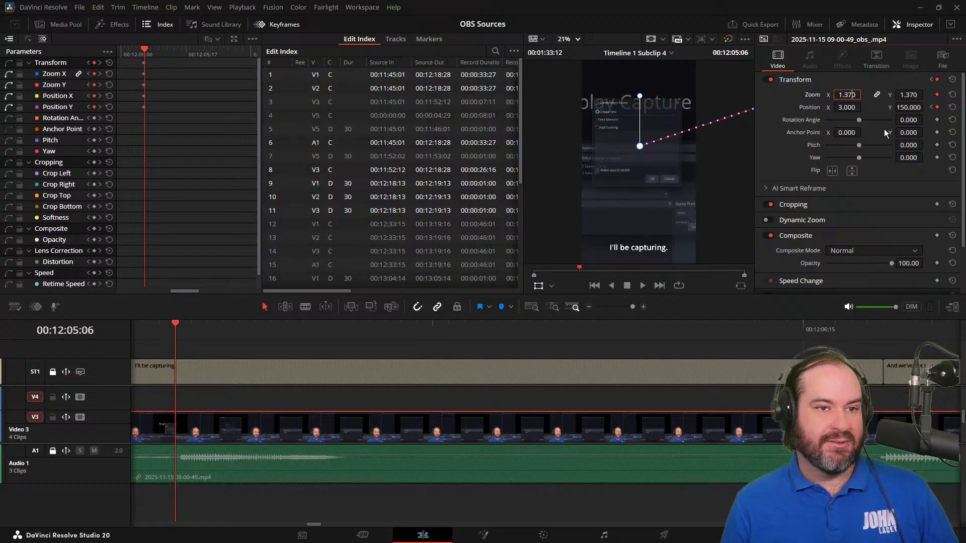
key(Down)
key(Down)
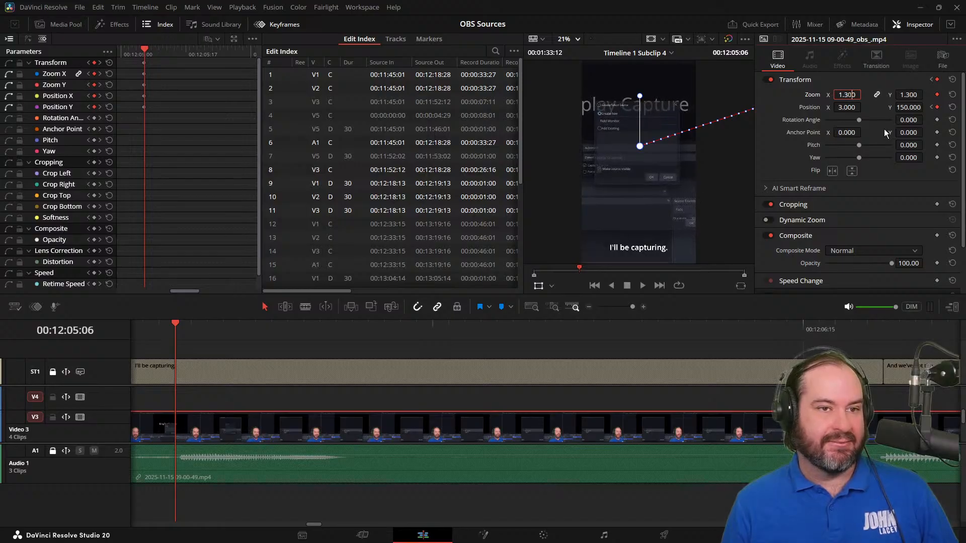
key(Up)
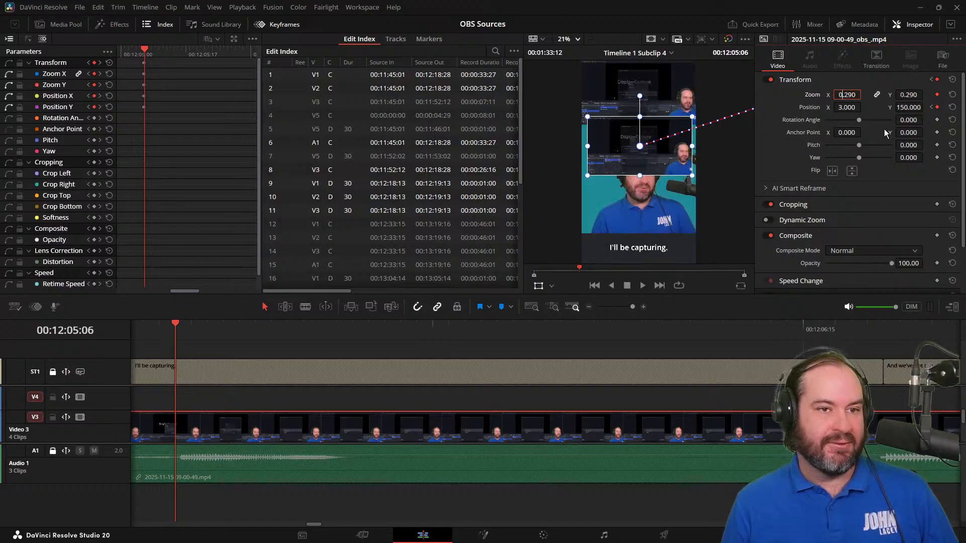
key(Down)
key(Down)
key(Down)
key(Down)
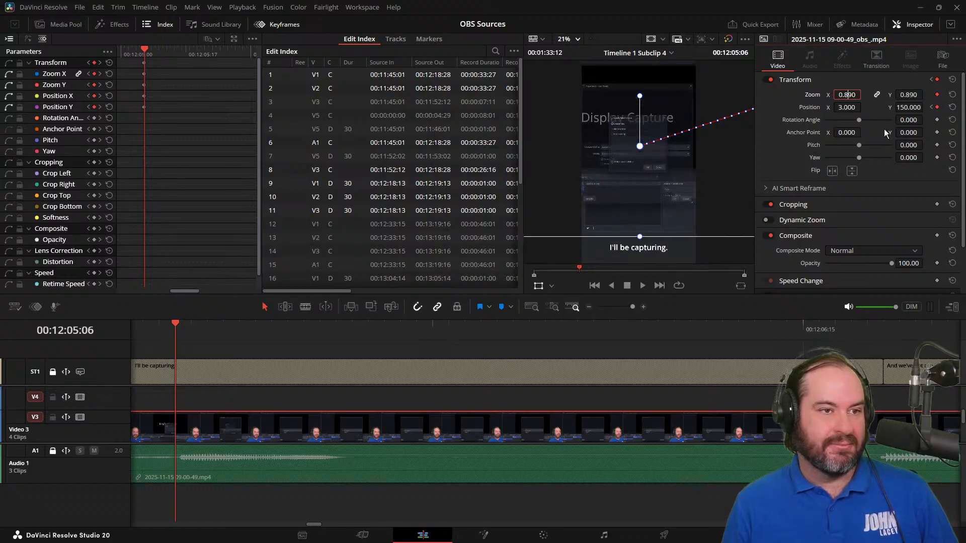
key(Down)
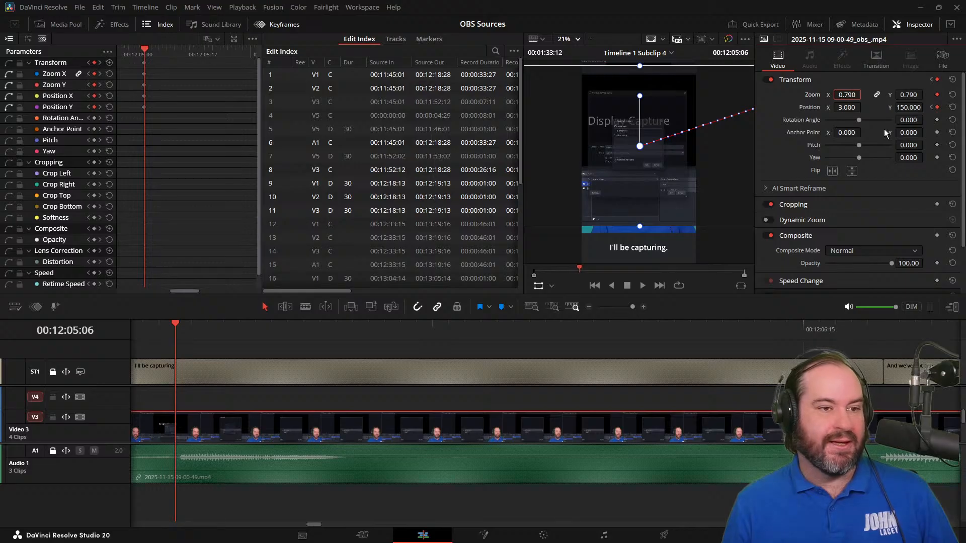
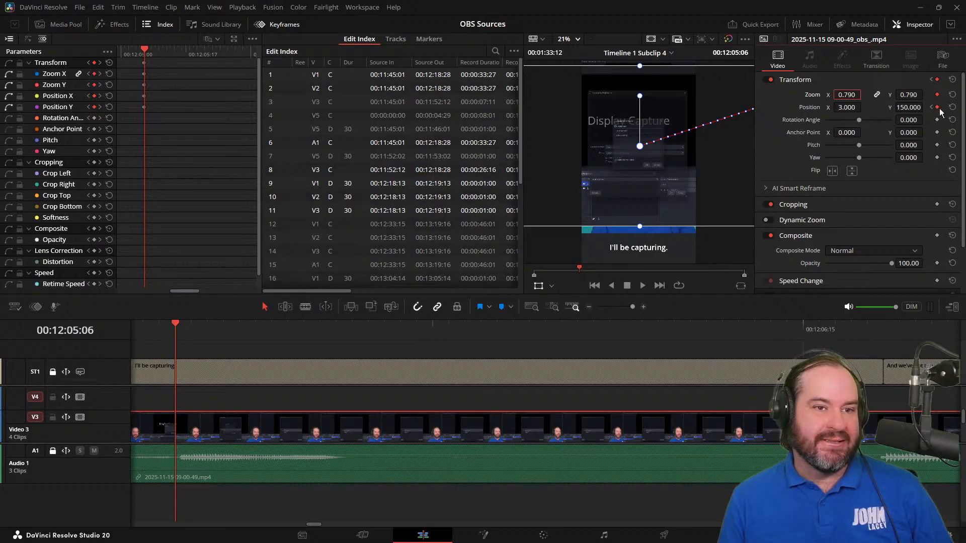
Try to lower the V3 clip's Position Y to 50 at the 00:12:05:06 keyframe.
double_click(905, 107)
click(905, 107)
key(Down)
key(Down)
key(Down)
key(Down)
key(Down)
key(Down)
key(Down)
key(Down)
key(Down)
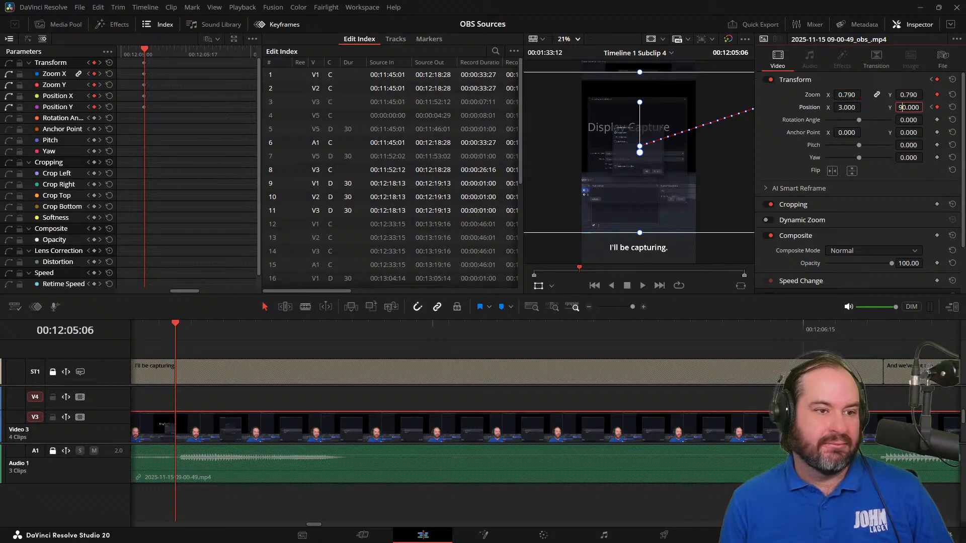
key(Down)
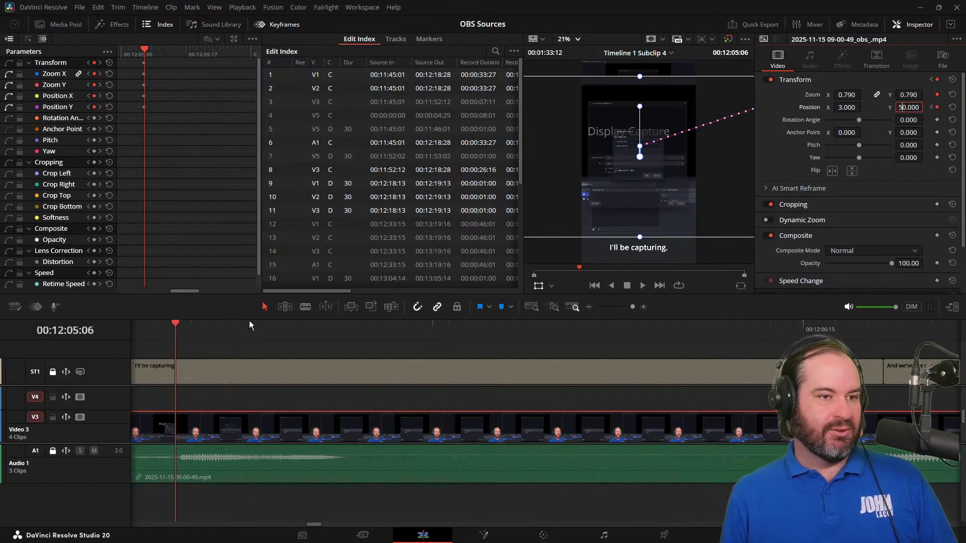
Step back frame by frame from 00:12:05:06 to 00:12:03:23 to examine the clip's Zoom and Position ahead of the keyframe.
key(Left)
key(Left)
key(Left)
key(Left)
key(Left)
key(Left)
key(Left)
key(Left)
key(Left)
key(Left)
key(Left)
key(Left)
key(Left)
key(Left)
key(Left)
key(Left)
key(Left)
key(Left)
key(Left)
key(Left)
key(Left)
key(Left)
key(Left)
key(Left)
key(Left)
key(Left)
key(Left)
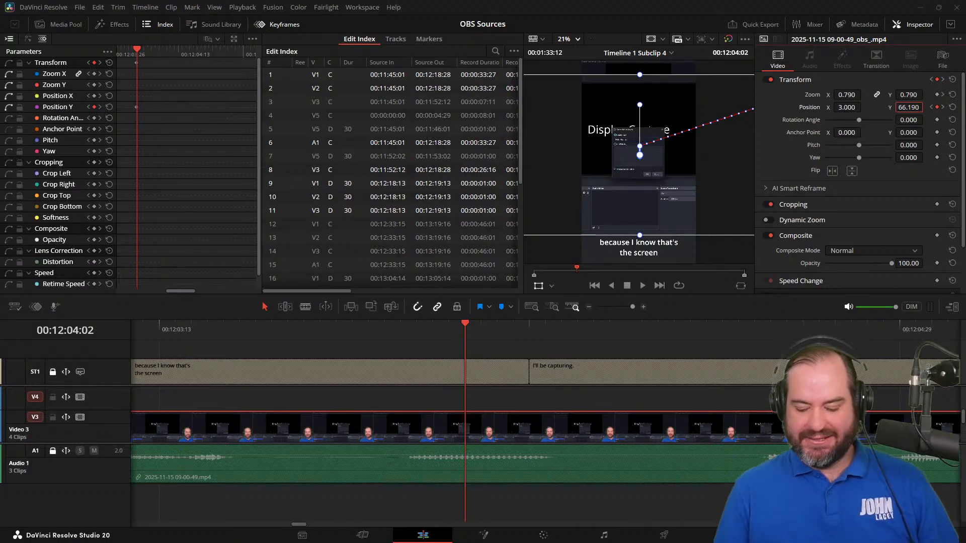
key(Left)
key(Left)
key(Left)
key(Left)
key(Left)
key(Left)
key(Left)
key(Left)
key(Left)
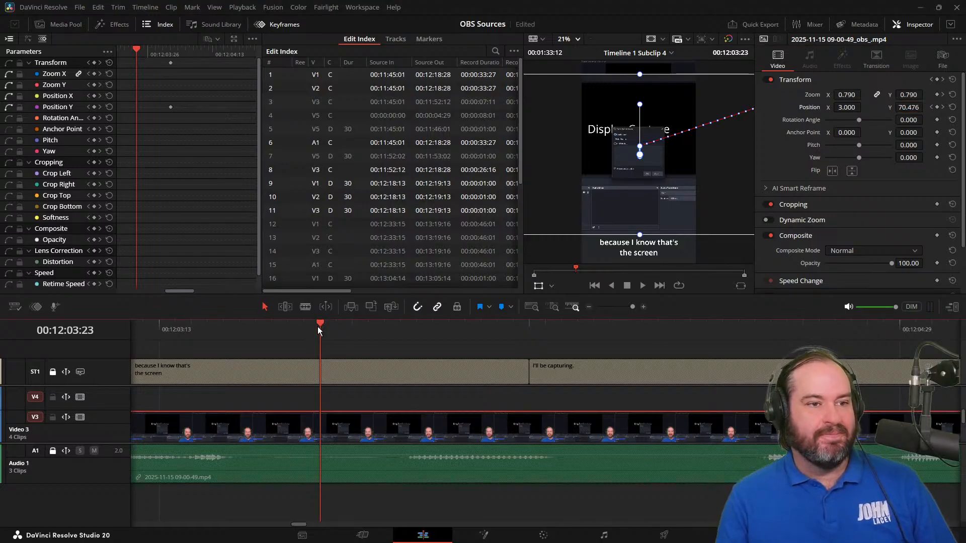
Rewind to about 00:11:50:19 and play to 00:11:53:07 to check how the Zoom change affects the start of the V3 clip.
key(j)
key(j)
key(j)
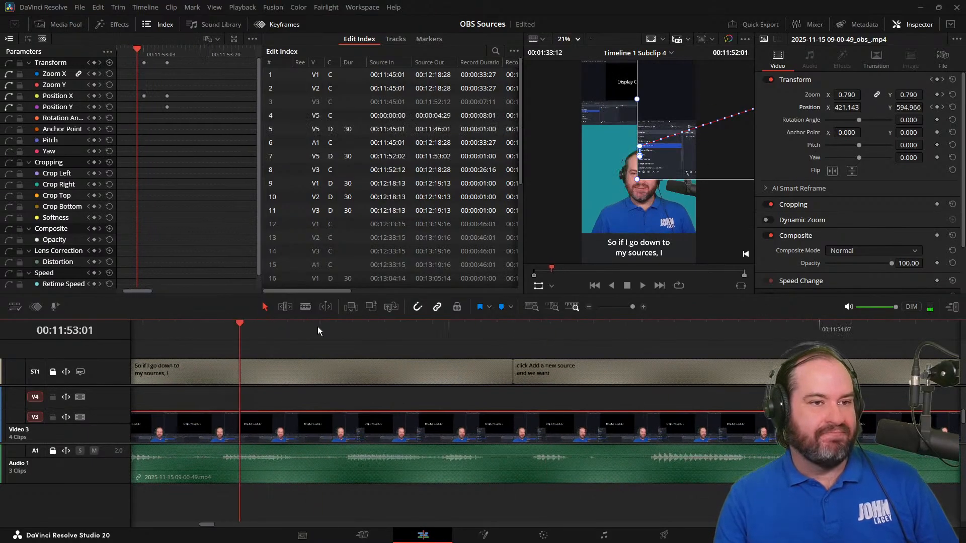
key(k)
key(j)
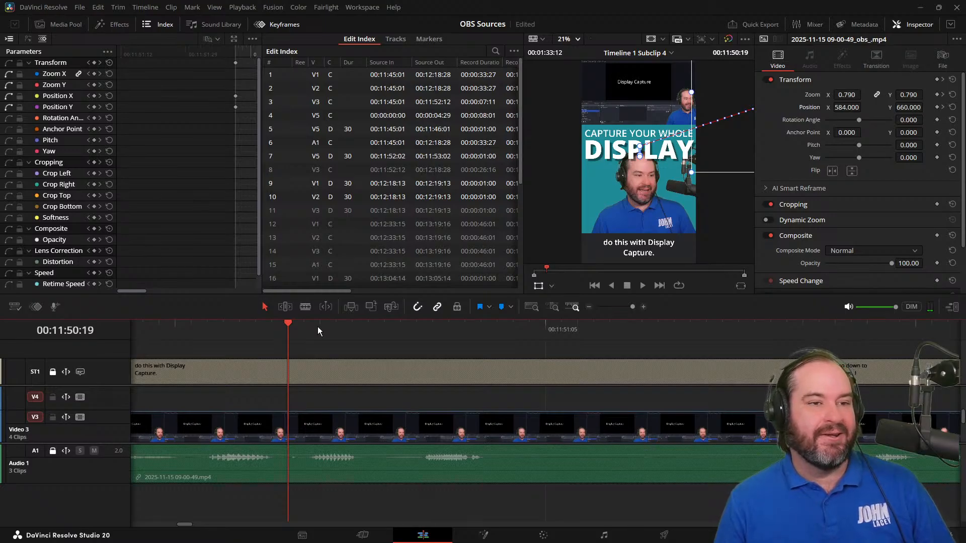
key(l)
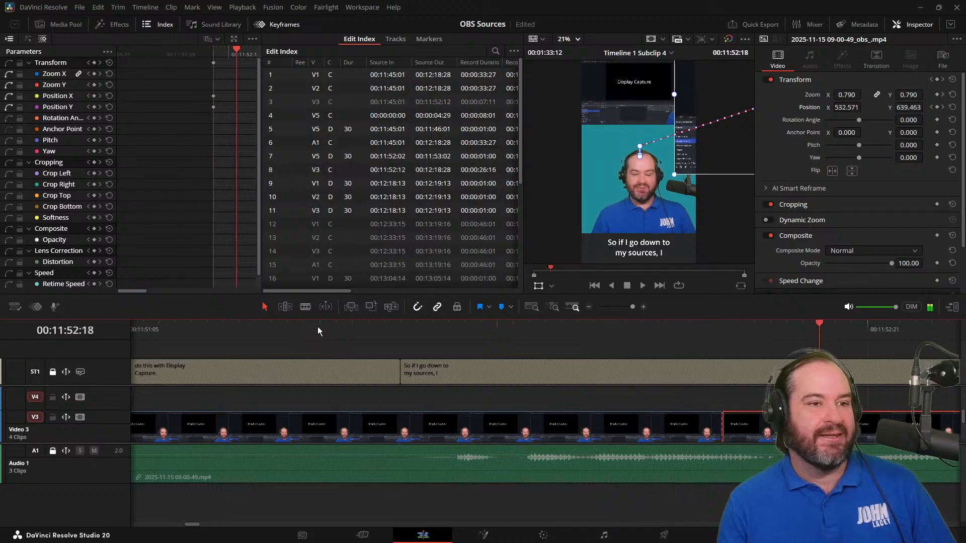
key(k)
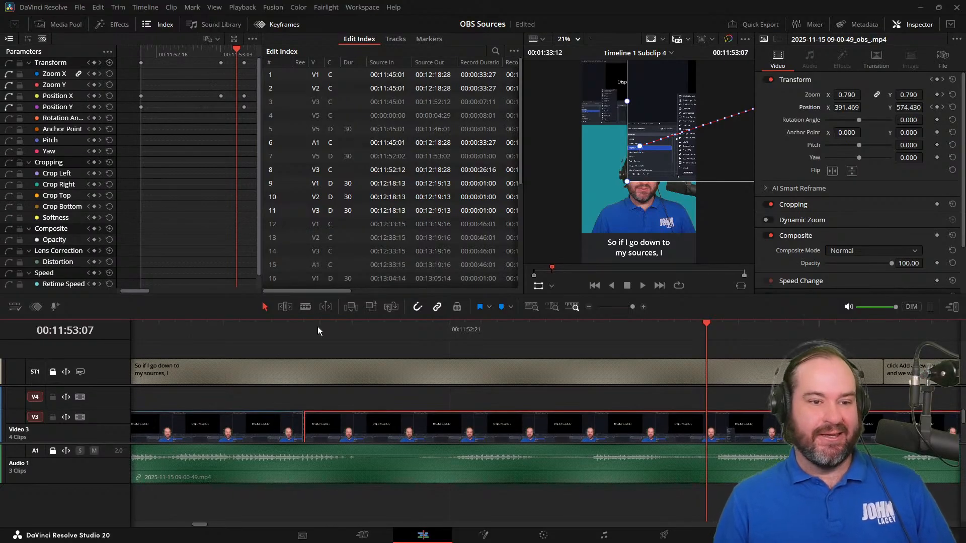
Undo the Position Y and Zoom value changes on the V3 clip.
key(ctrl+s)
key(ctrl+z)
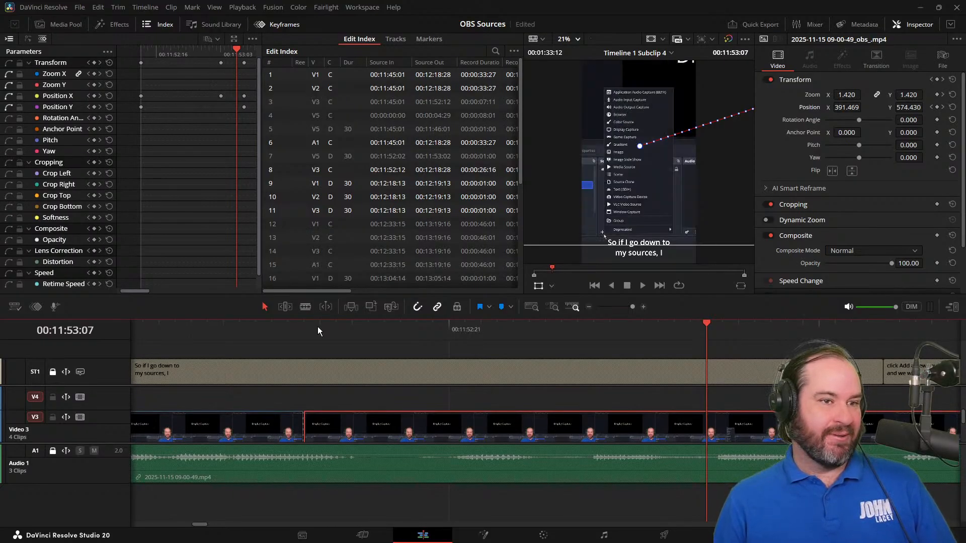
key(ctrl+s)
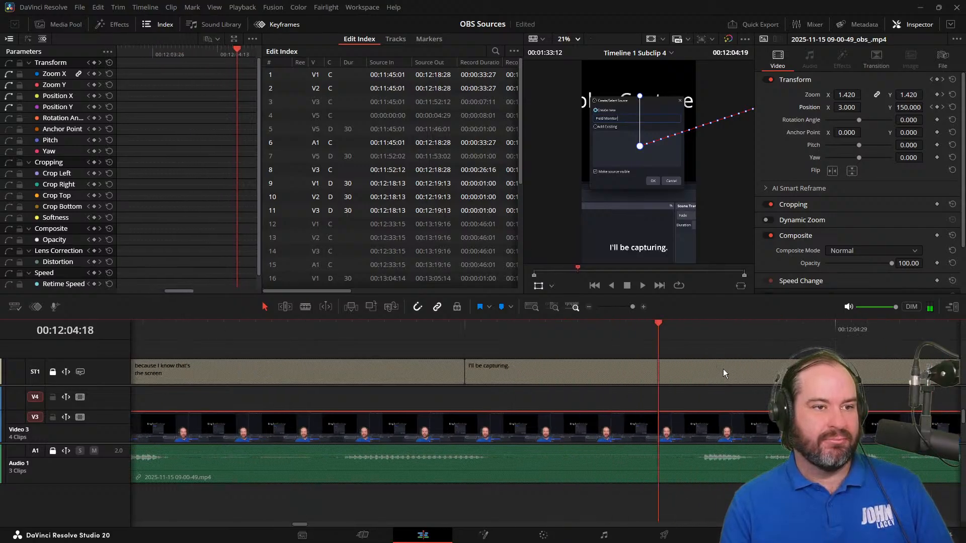
Add Zoom and Position keyframes to the V3 clip at 00:12:05:03, just before the dissolve begins.
key(Left)
key(Left)
key(Left)
key(Left)
key(Left)
key(Left)
key(Left)
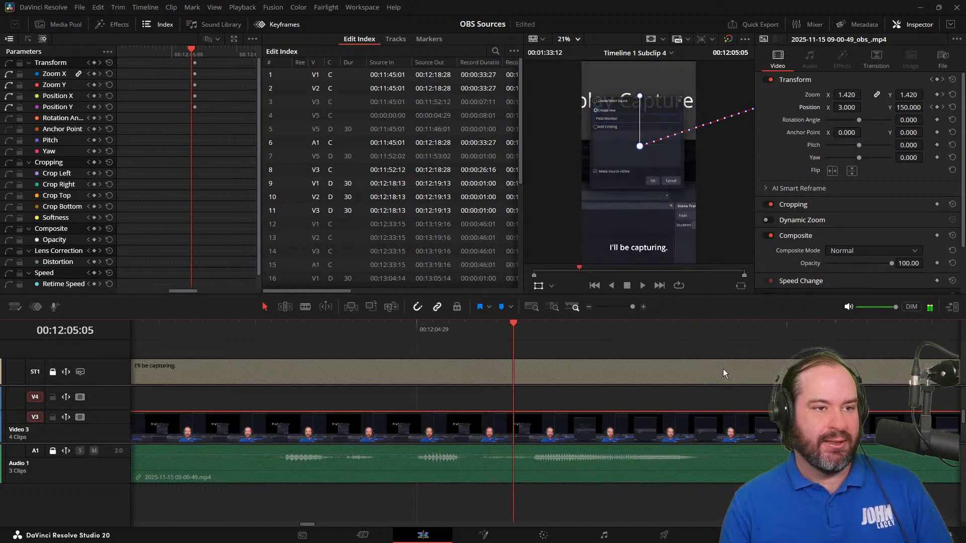
key(Right)
key(Right)
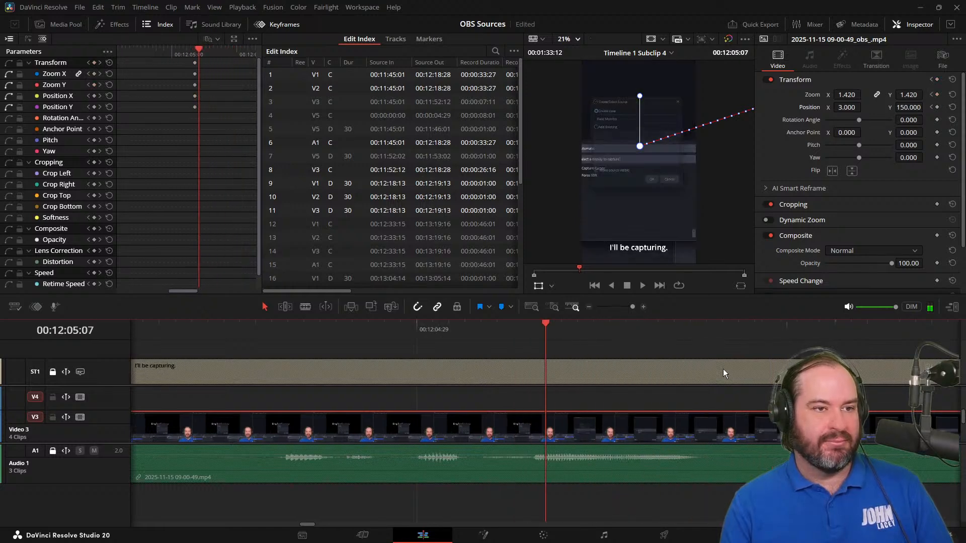
key(Left)
key(Left)
key(Left)
key(Left)
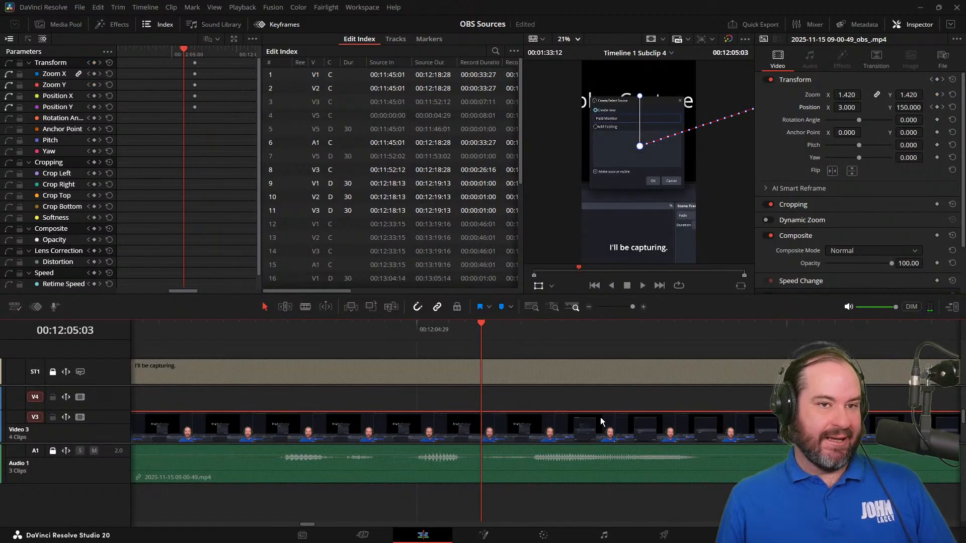
click(937, 95)
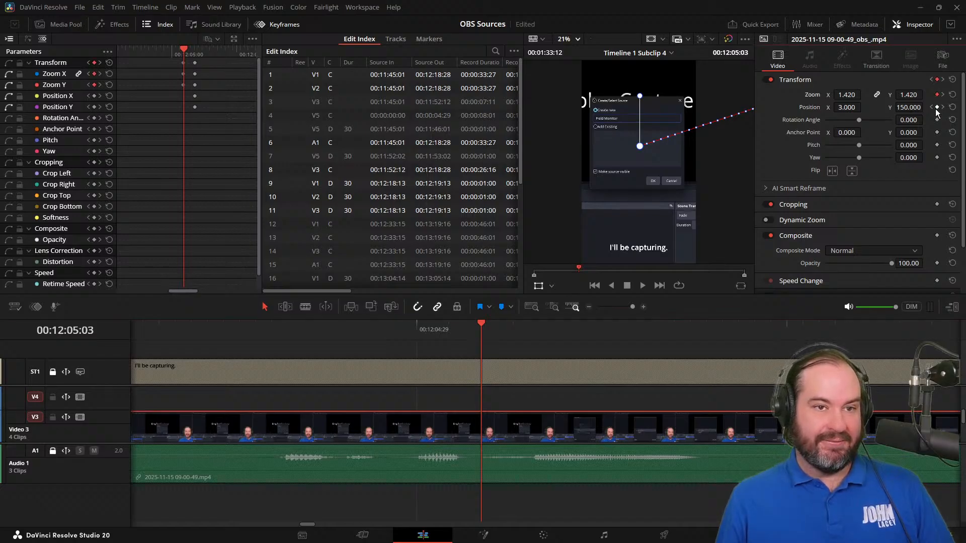
click(936, 107)
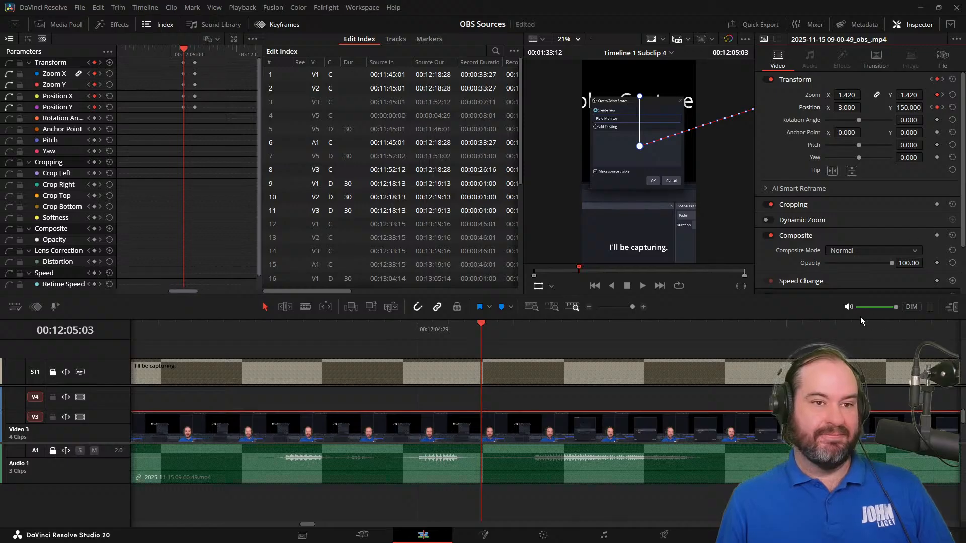
Rewind to 00:12:02:26, where the "because I know that's the screen" subtitle starts, and add a Zoom keyframe to the V3 clip.
key(j)
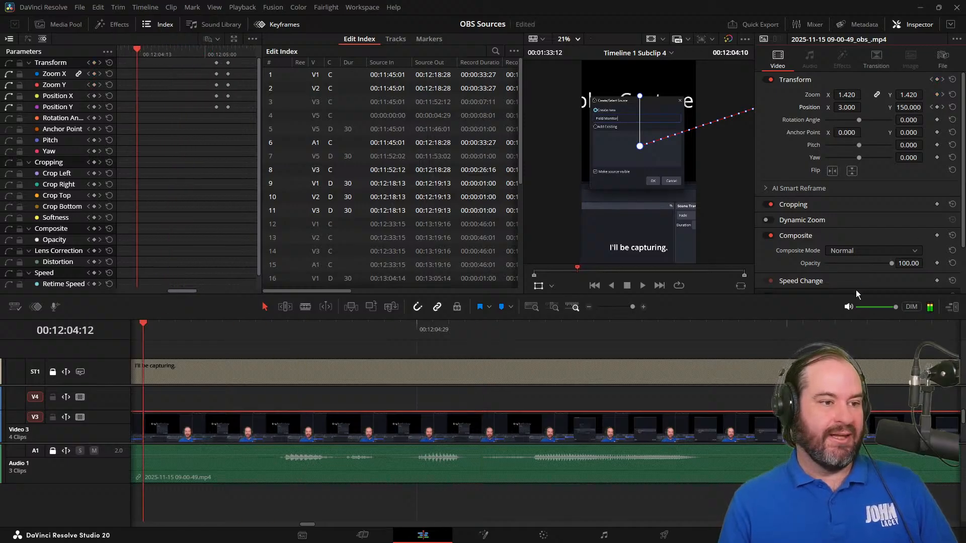
key(l)
key(j)
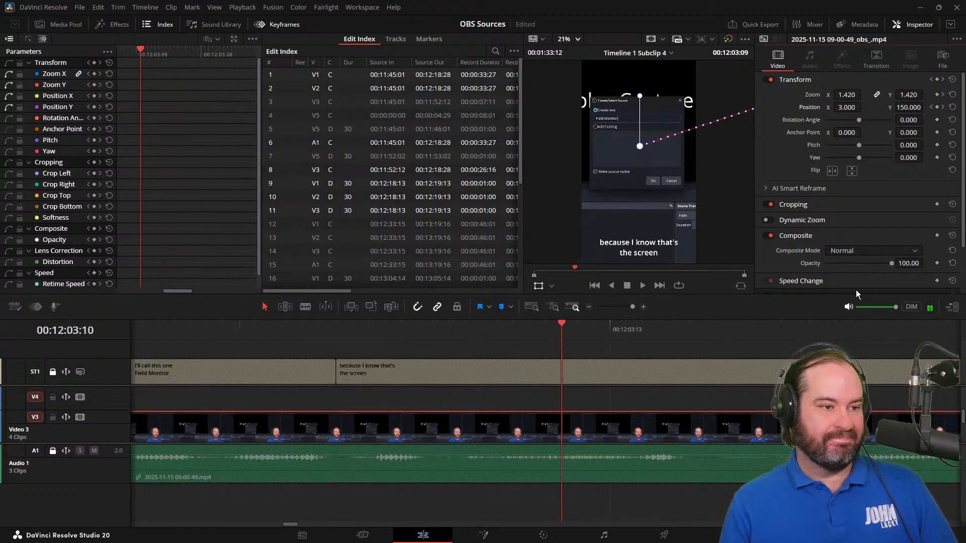
key(k)
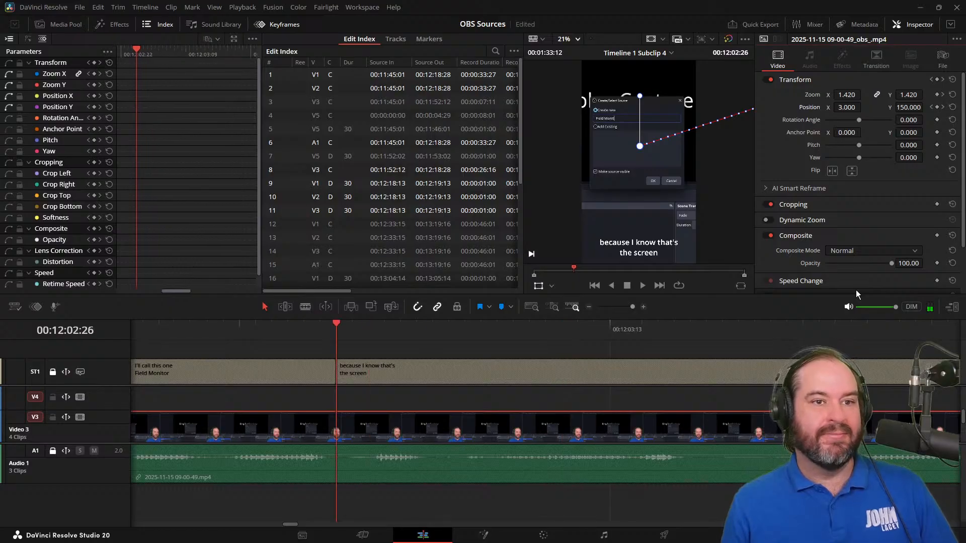
click(937, 95)
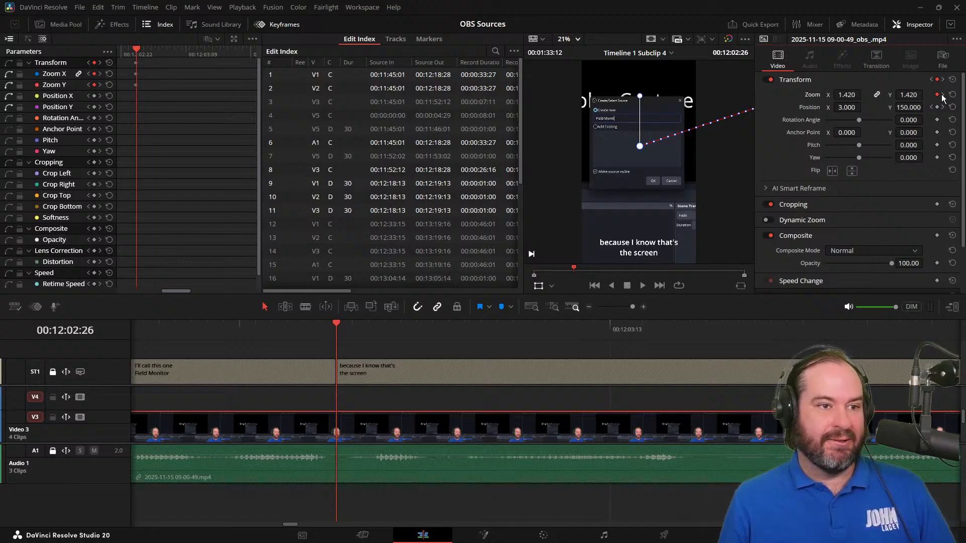
Go to the V3 clip's keyframe at 00:12:05:03 and set its linked Zoom to 1.200.
click(943, 95)
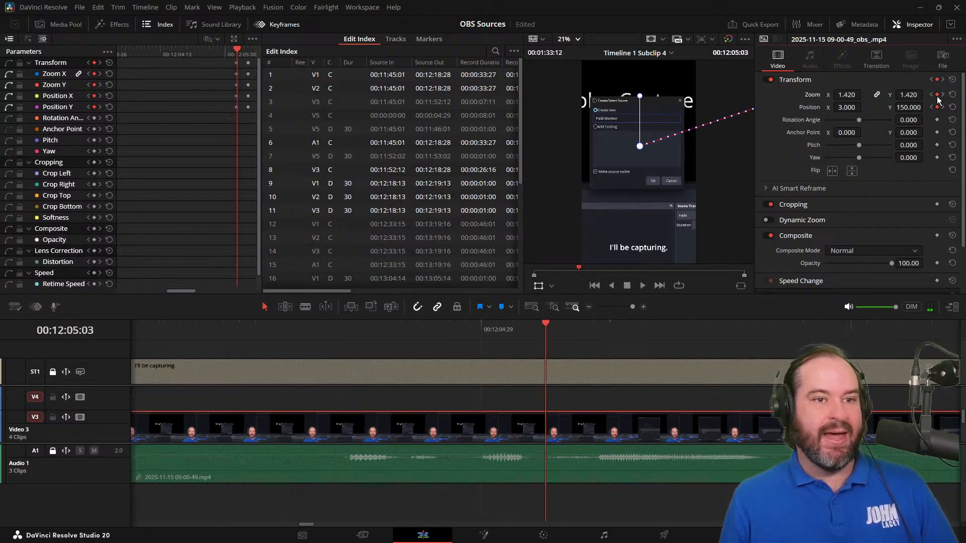
click(854, 95)
text(1.395)
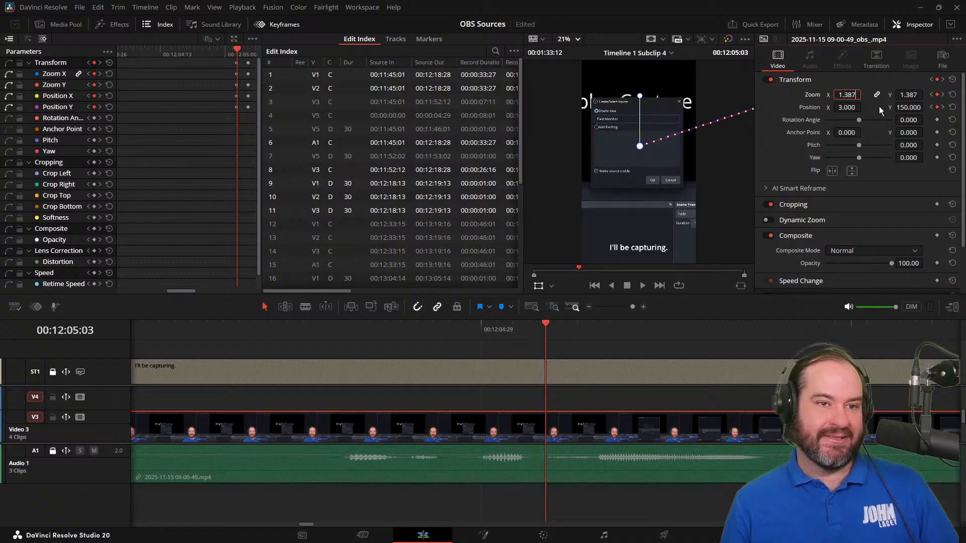
key(BackSpace)
key(BackSpace)
text(57)
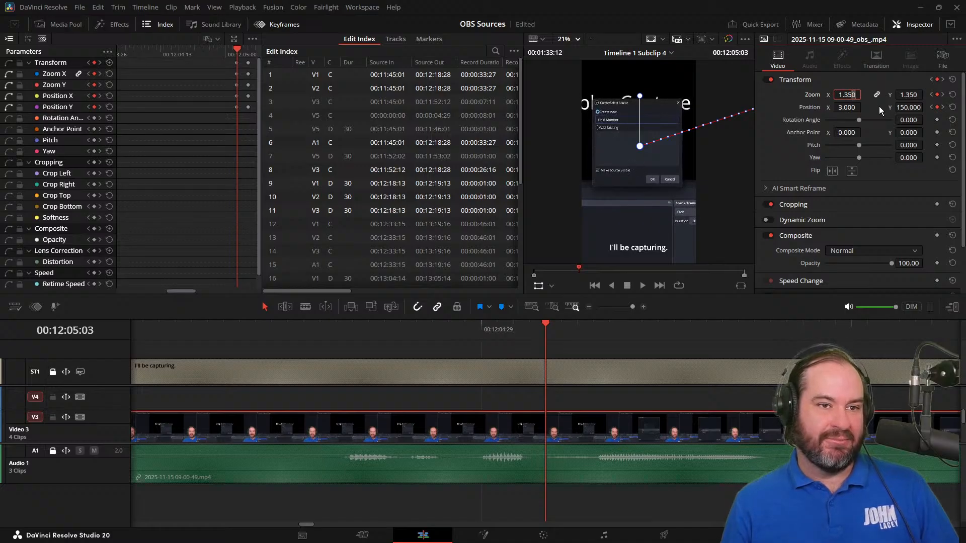
key(BackSpace)
key(BackSpace)
key(BackSpace)
text(2)
key(Return)
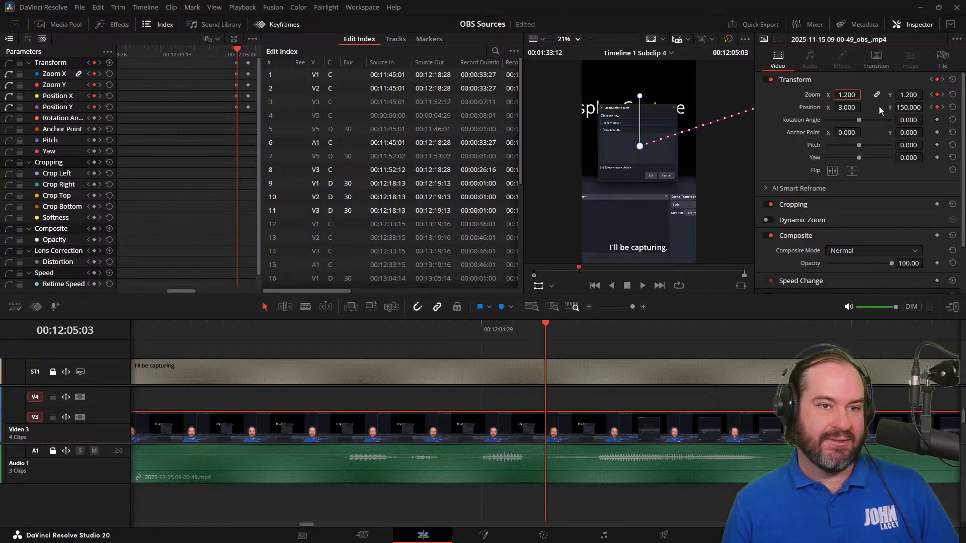
Reduce the V3 clip's Zoom at the 00:12:05:03 keyframe to 0.920.
drag(847, 97, 851, 96)
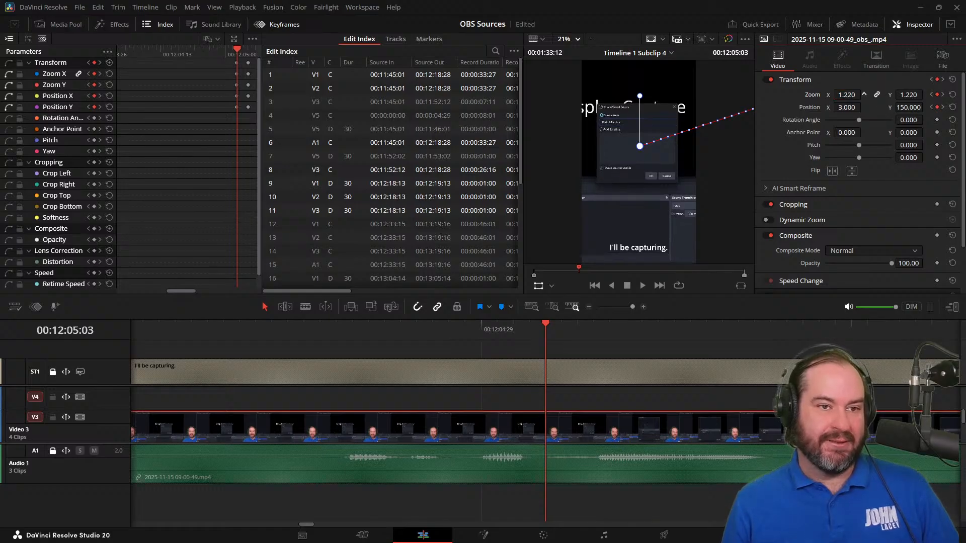
double_click(851, 96)
key(Down)
key(Down)
key(Down)
key(Down)
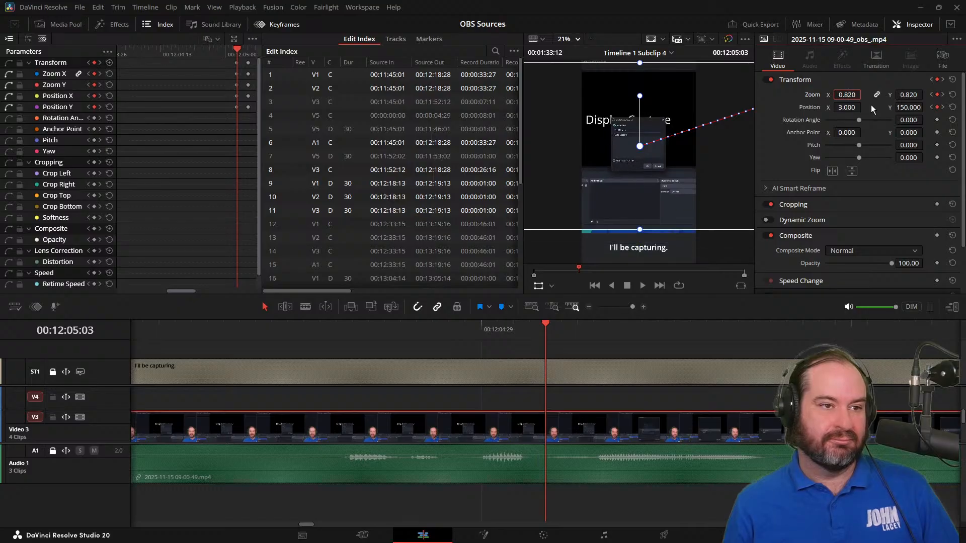
key(Down)
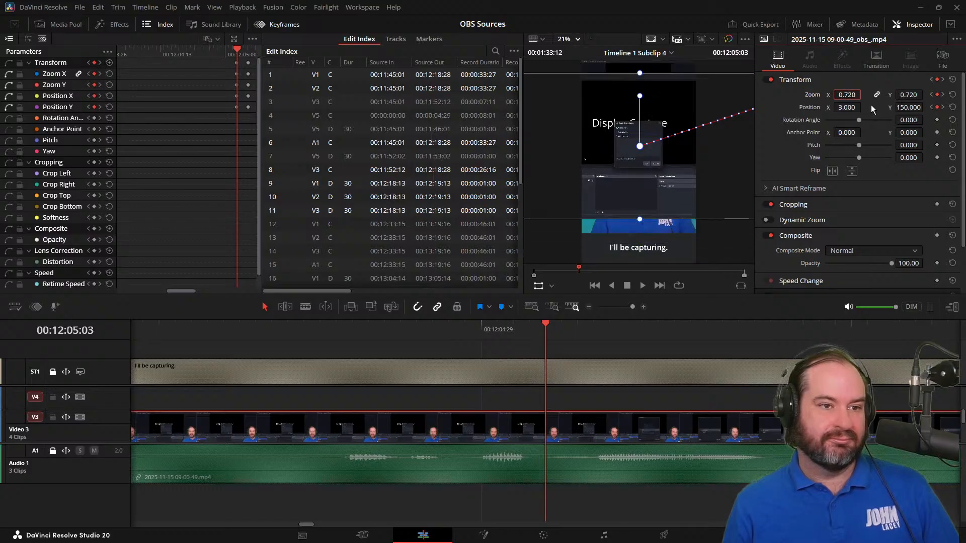
key(Up)
key(Up)
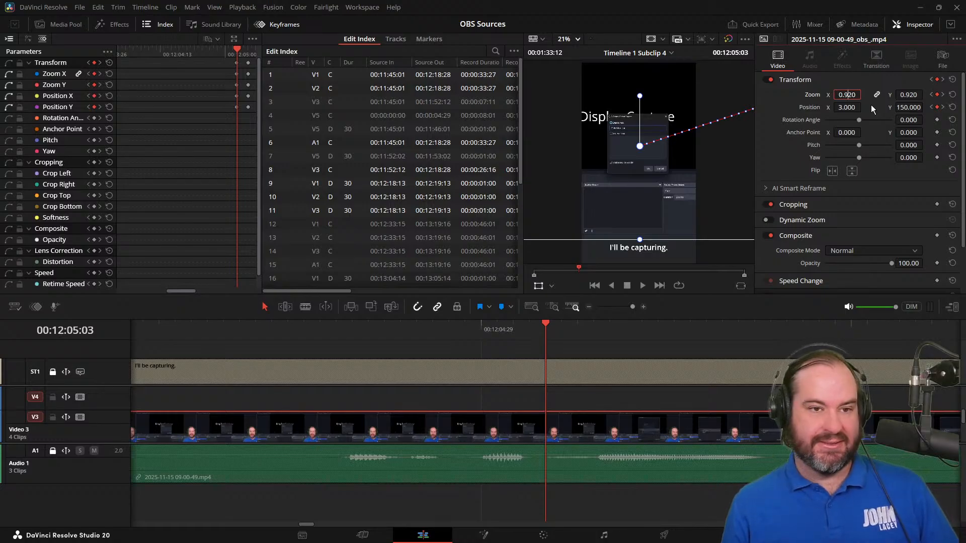
Rewind to about 00:12:02:24 and play to about 00:12:07:08 to check the zoom-out into the dissolve.
key(j)
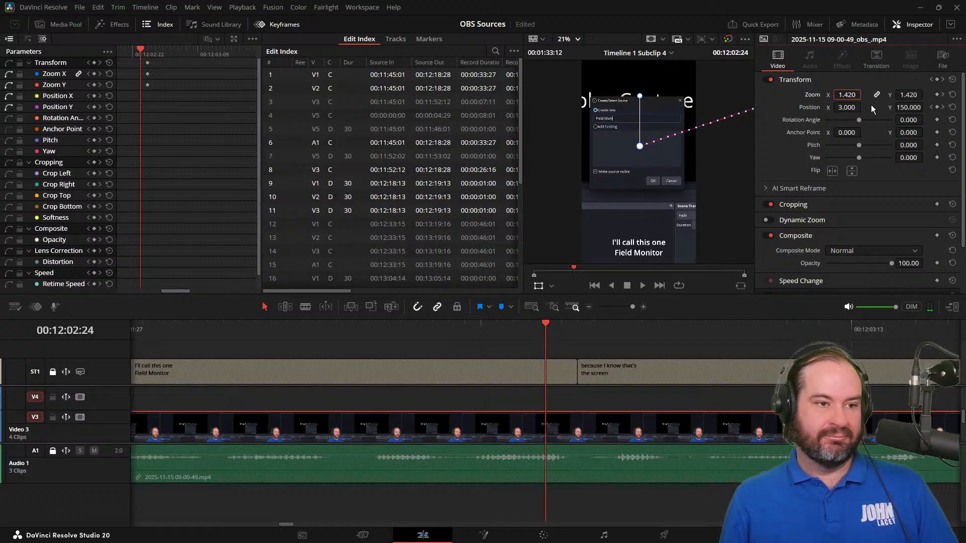
key(Left)
key(Left)
key(Left)
key(Left)
key(space)
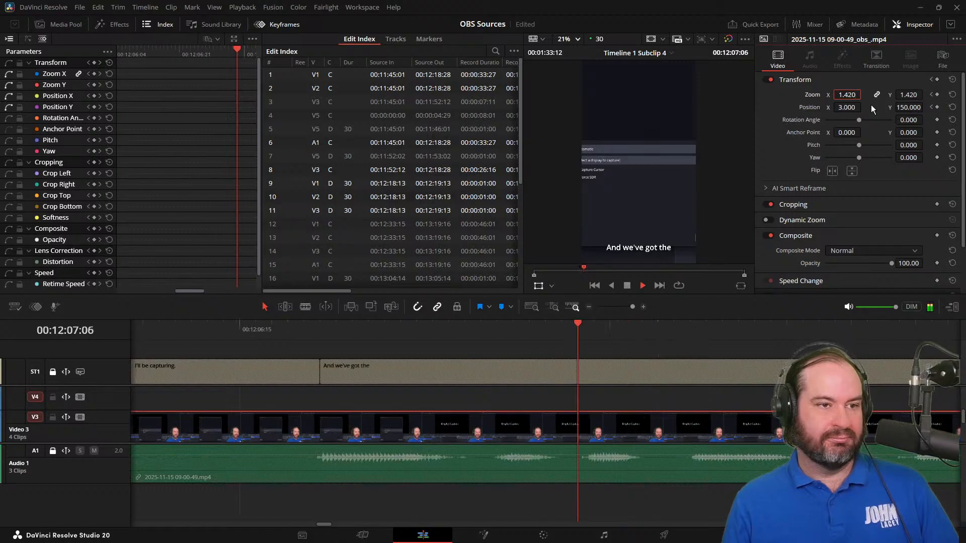
key(space)
Return to the V3 clip's keyframe at 00:12:05:06 and try a Zoom of 1.100 for the following screen.
key(j)
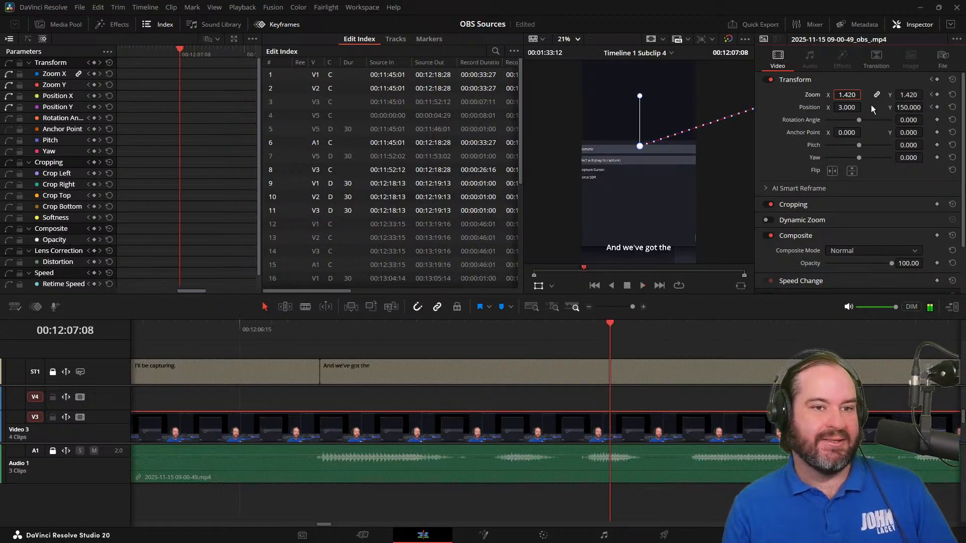
key(Left)
key(Left)
key(Left)
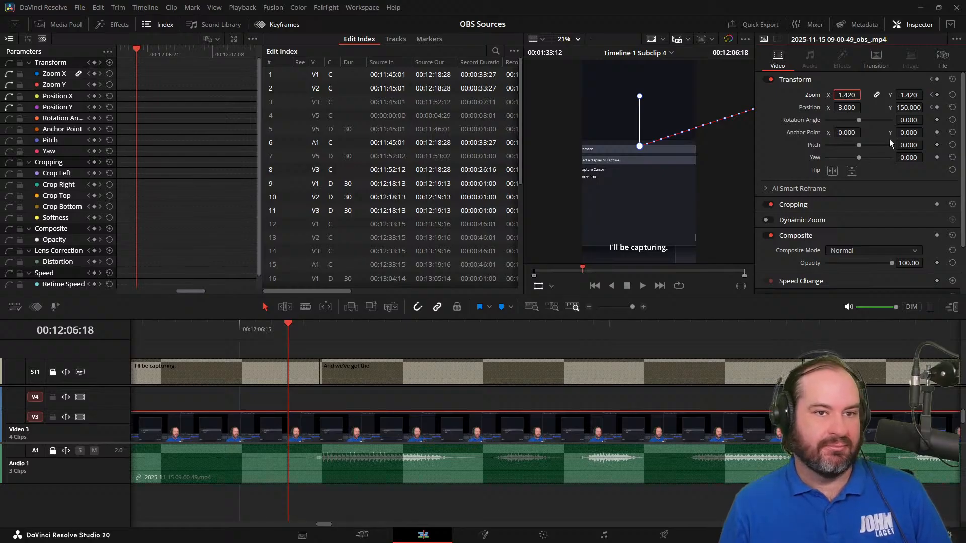
click(933, 97)
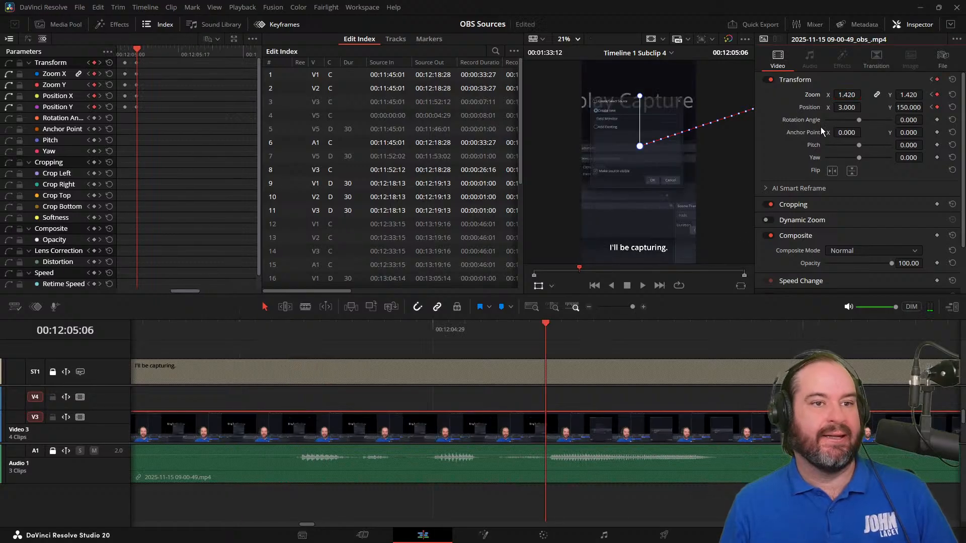
click(854, 95)
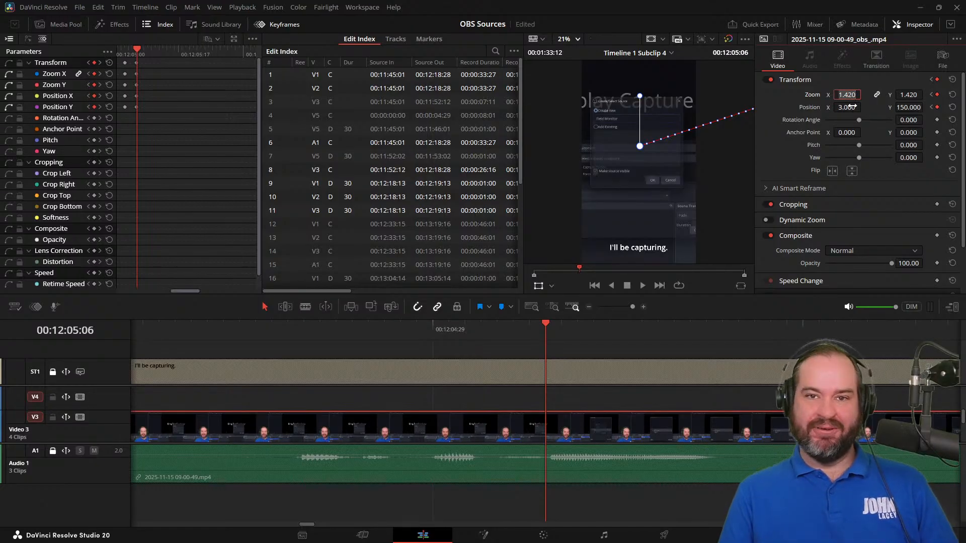
key(Down)
key(Down)
key(Down)
key(Down)
key(Up)
key(Down)
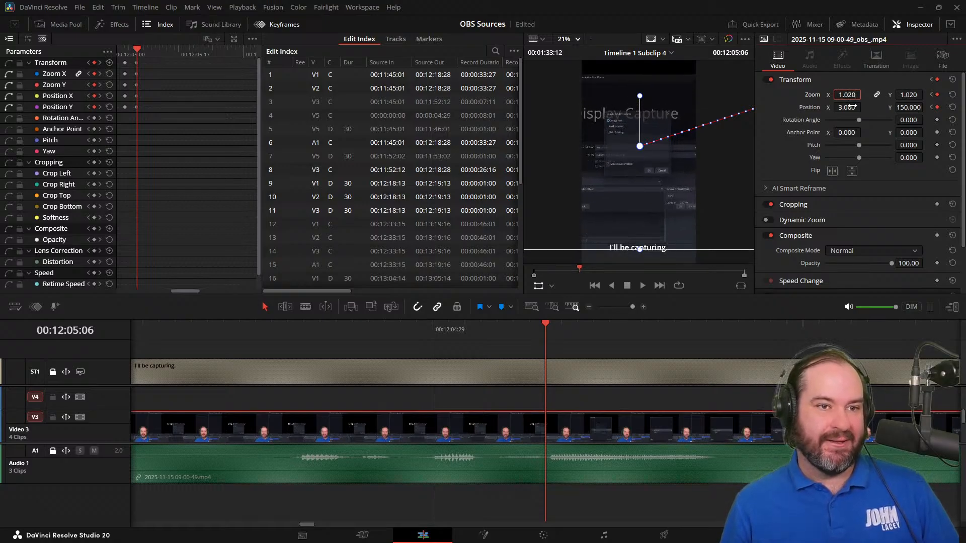
key(BackSpace)
key(BackSpace)
text(1)
key(Return)
Step back before the dissolve and play to 00:12:06:13 to check the framing of the display capture properties screen.
key(Left)
key(Left)
key(Left)
key(Left)
key(Left)
key(Left)
key(Left)
key(Left)
key(Left)
key(Left)
key(Left)
key(Left)
key(Left)
key(Left)
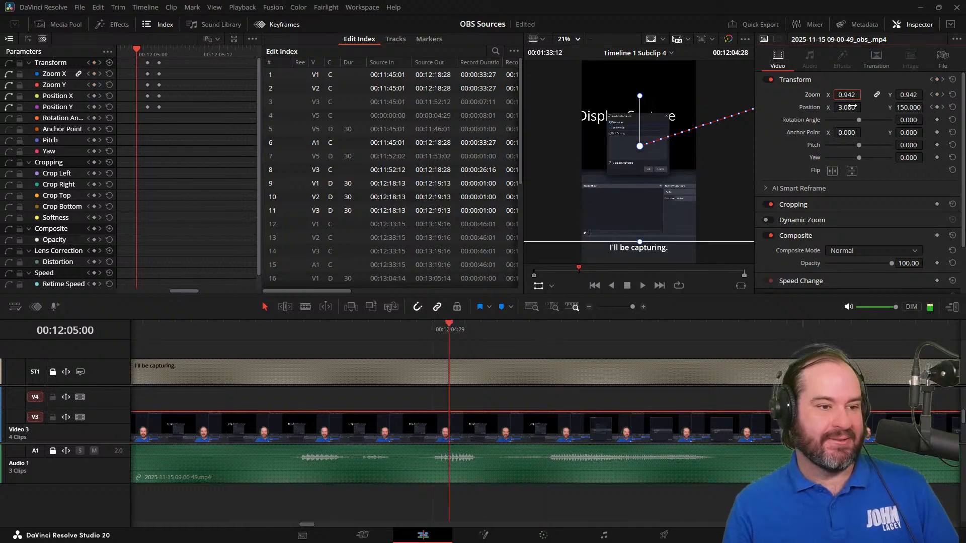
key(space)
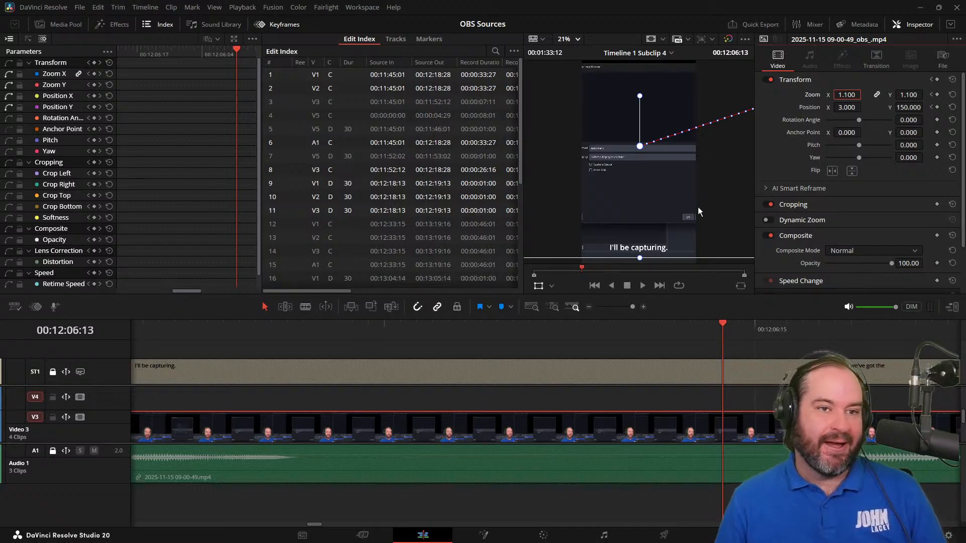
Go back to the V3 clip's keyframe at 00:12:05:06 and try a Zoom of 1.000.
click(932, 97)
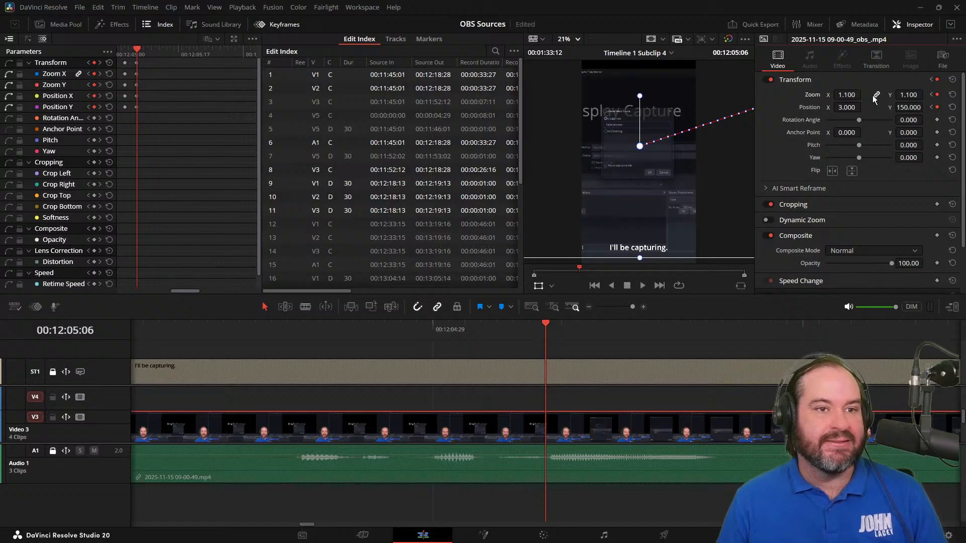
drag(857, 94, 854, 95)
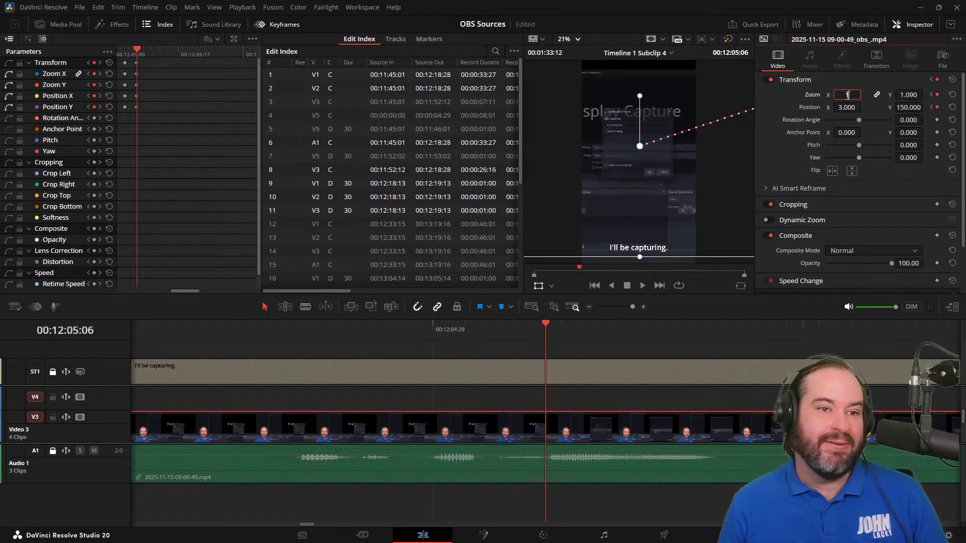
text(1)
key(Return)
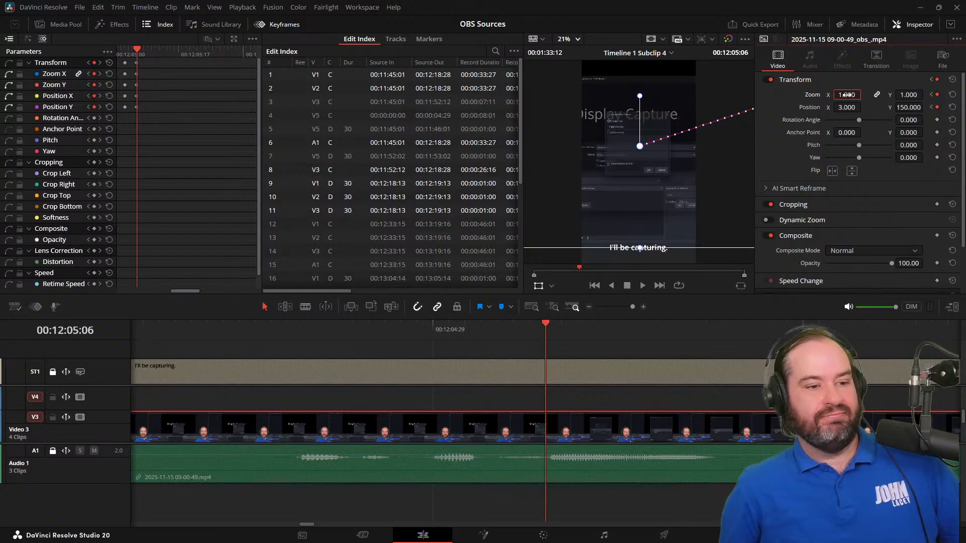
Rewind through the V3 clip to 00:11:52:05, just before its start, to review the keyframed zoom and moves.
key(Left)
key(Left)
key(Left)
key(Left)
key(Left)
key(Left)
key(Left)
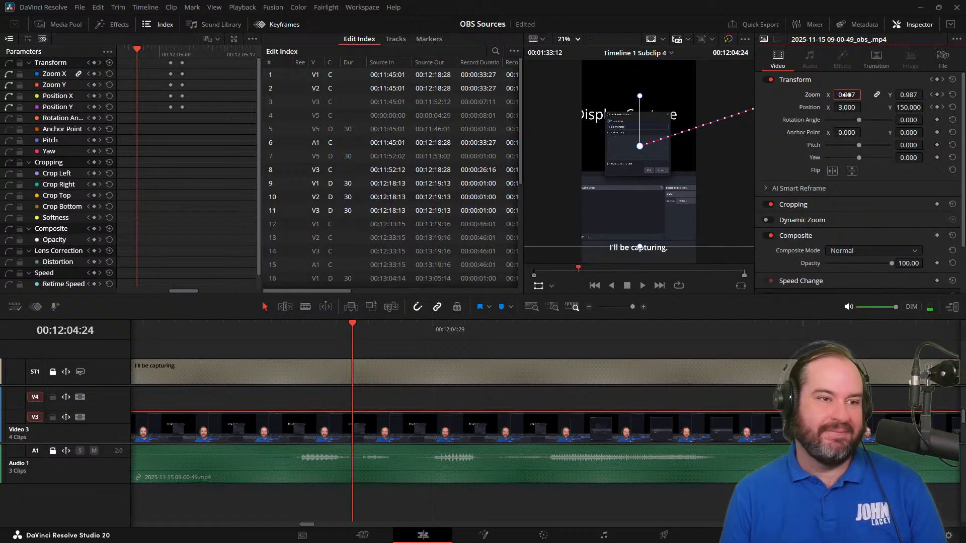
key(Left)
key(Left)
key(Left)
key(Left)
key(Left)
key(Left)
key(Left)
key(Left)
key(Left)
key(Left)
key(Left)
key(Left)
key(Left)
key(Left)
key(Left)
key(Left)
key(Left)
key(Left)
key(Left)
key(Left)
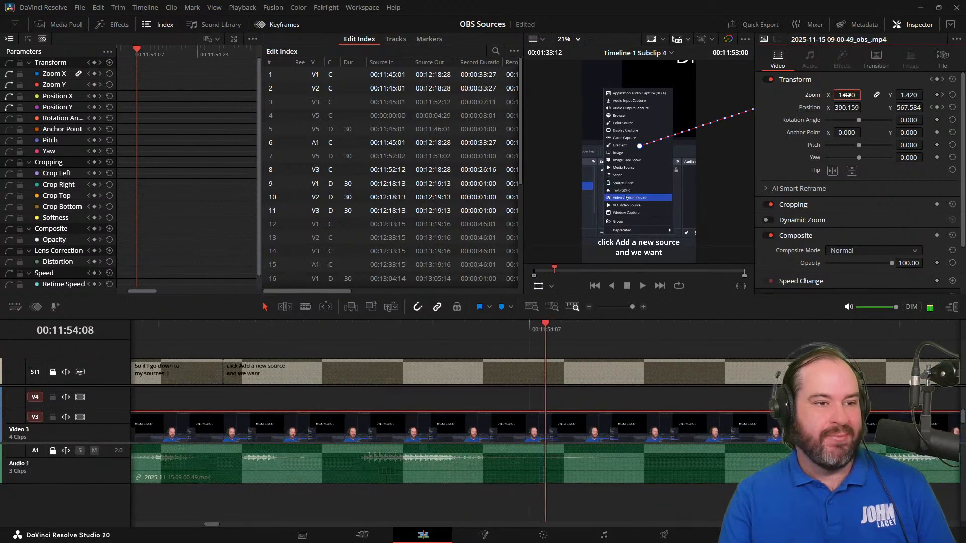
key(Left)
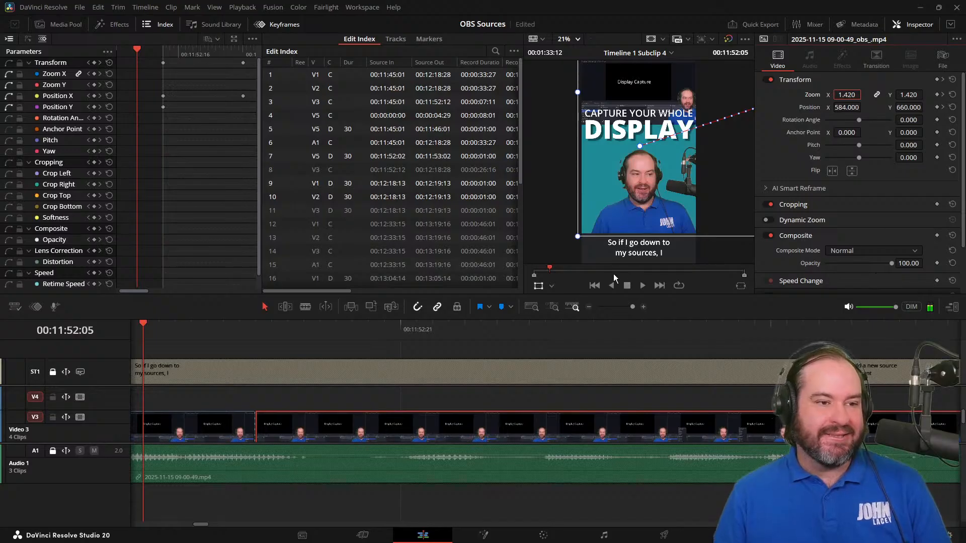
Play the short from its start at 00:11:45:01 to 00:12:06:03 to review all the V3 moves and zooms.
click(595, 286)
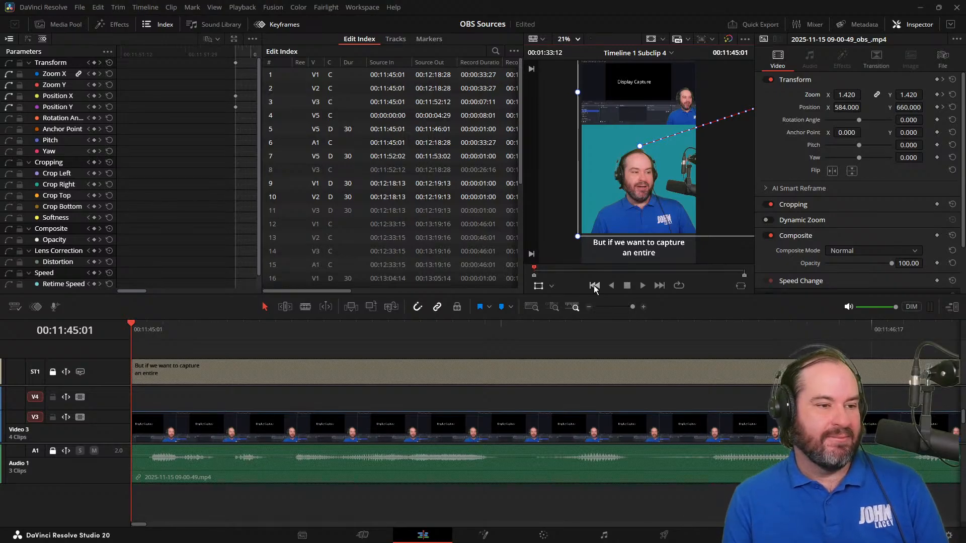
key(space)
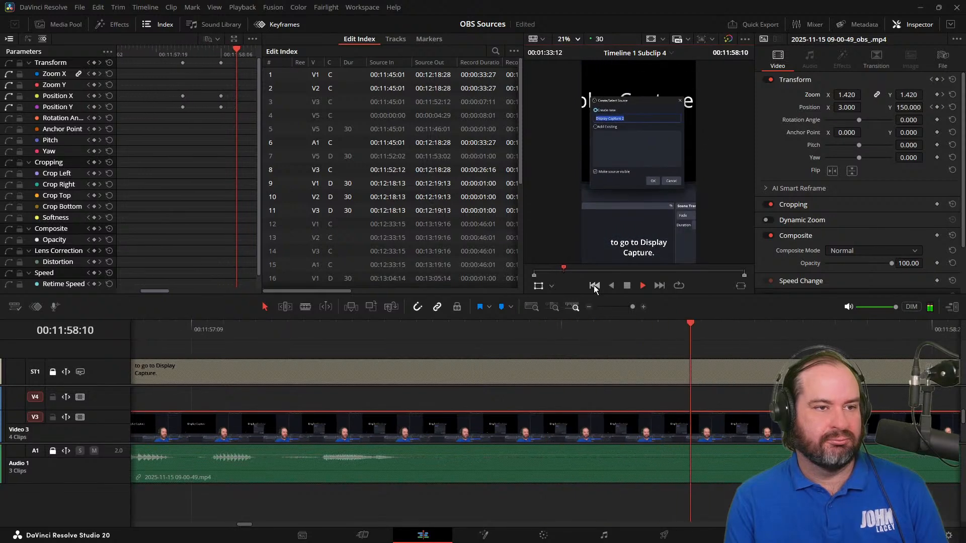
key(space)
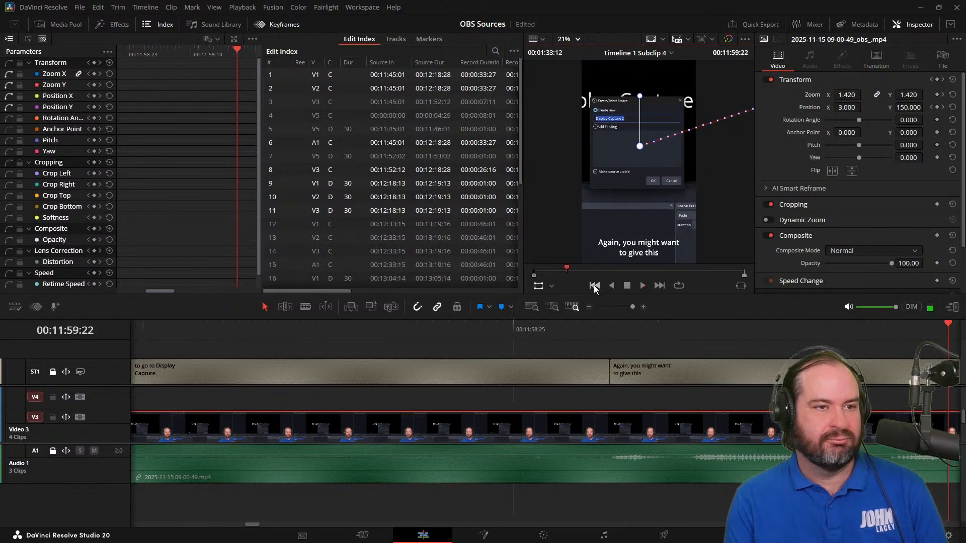
key(space)
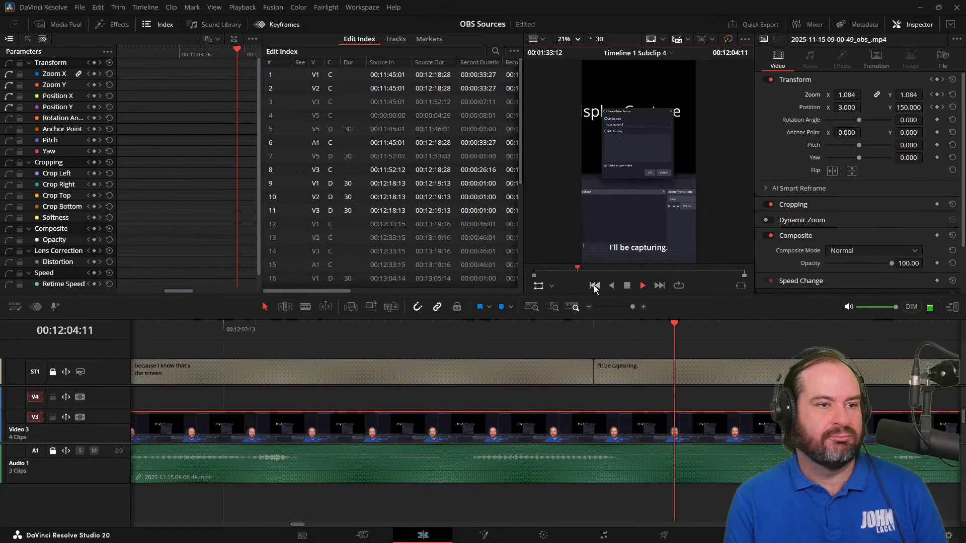
key(space)
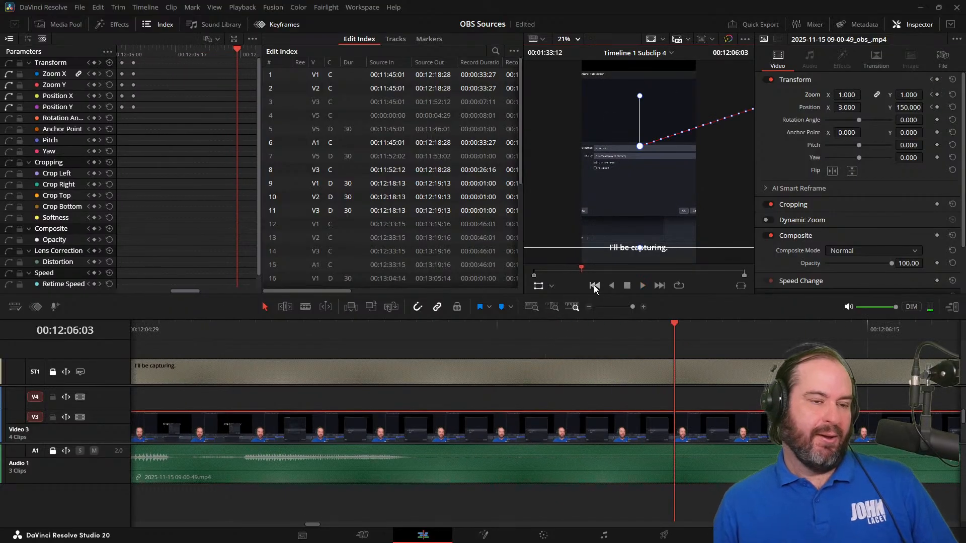
Step frame by frame between about 00:12:05:03 and 00:12:05:06 to examine the zoom change during the dissolve.
key(j)
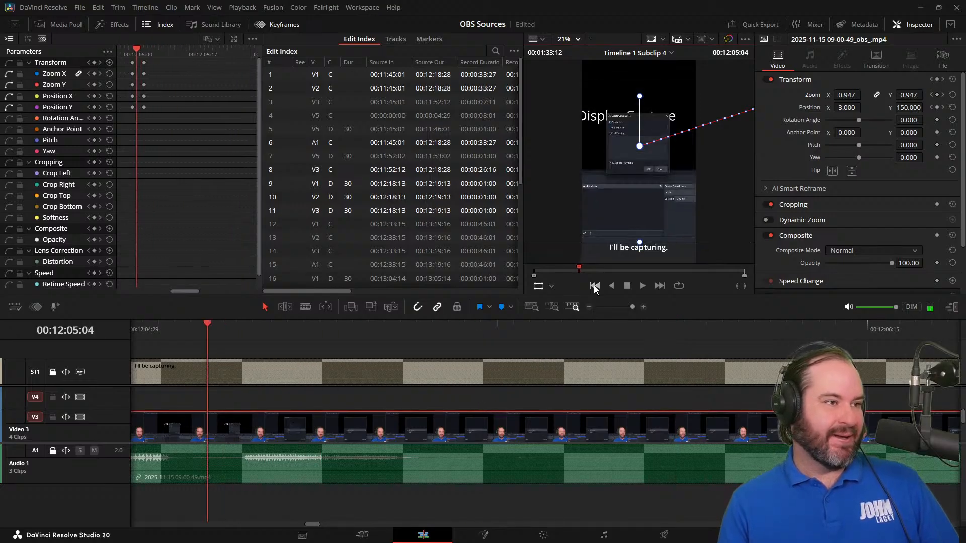
key(Left)
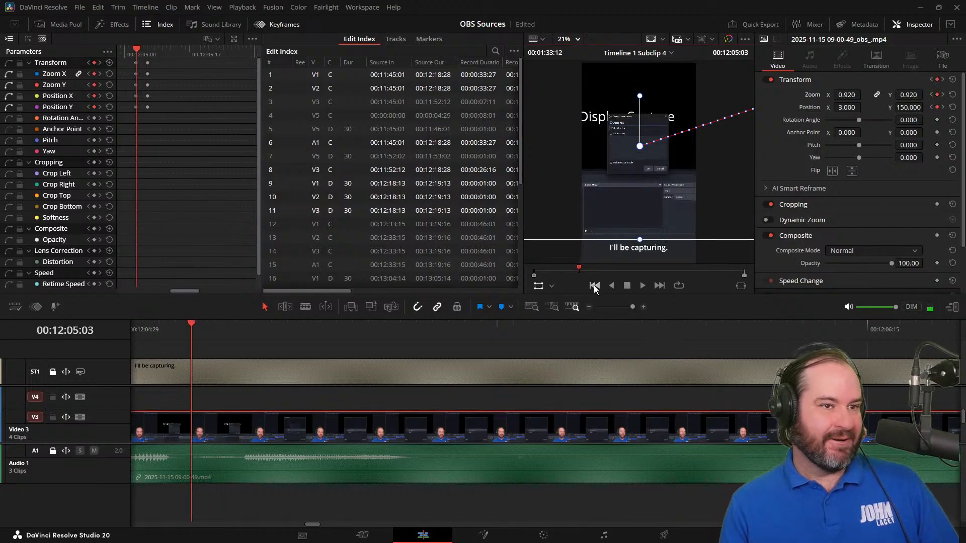
key(Right)
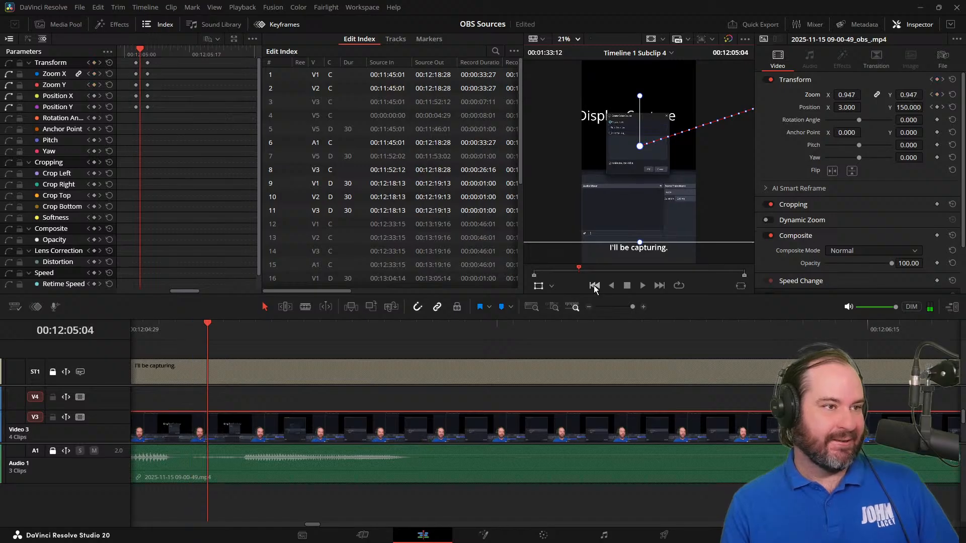
key(Left)
key(Left)
key(Left)
key(Right)
key(Right)
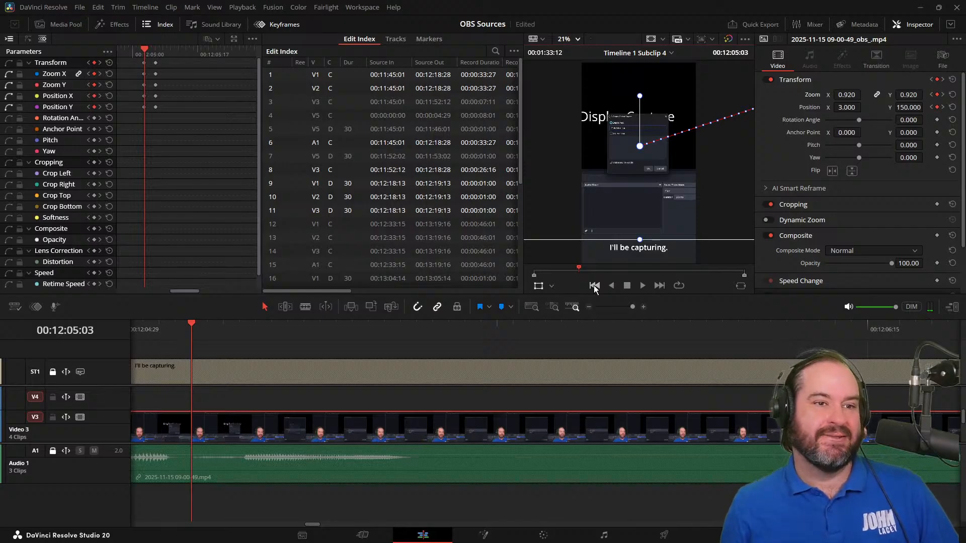
key(Right)
key(Right)
key(Right)
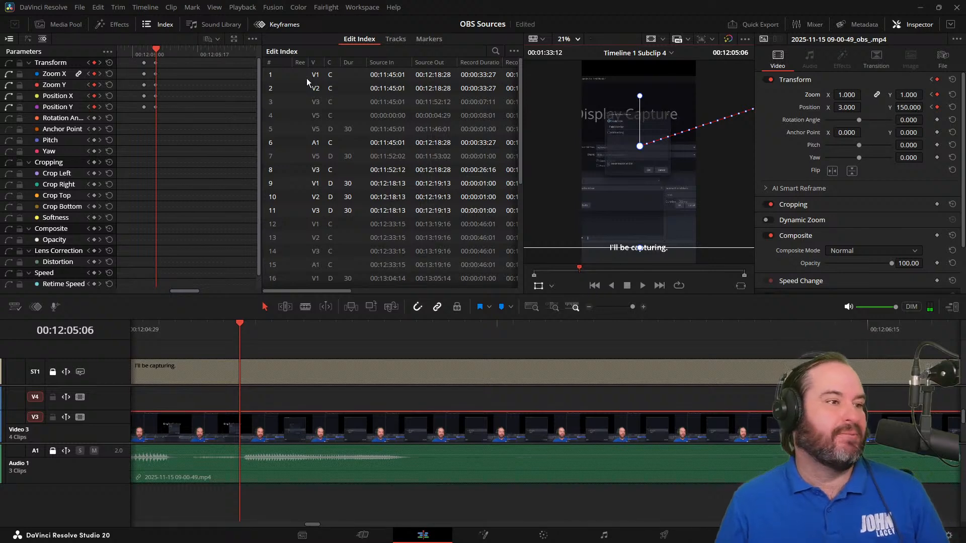
Delete the V3 clip's Transform keyframes at 00:12:05:06 and step back toward the 00:12:05:03 keyframe.
click(156, 63)
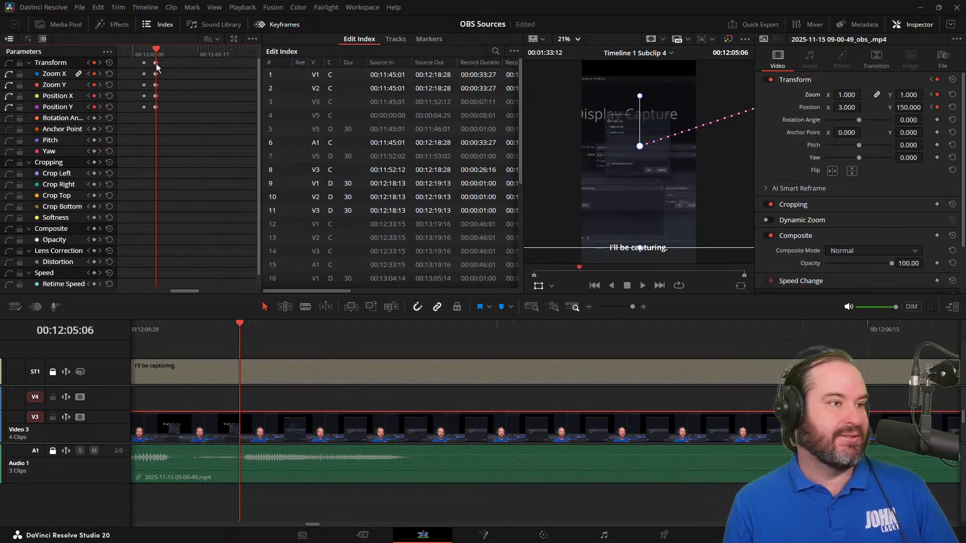
key(Delete)
key(Left)
key(Left)
key(Left)
key(Left)
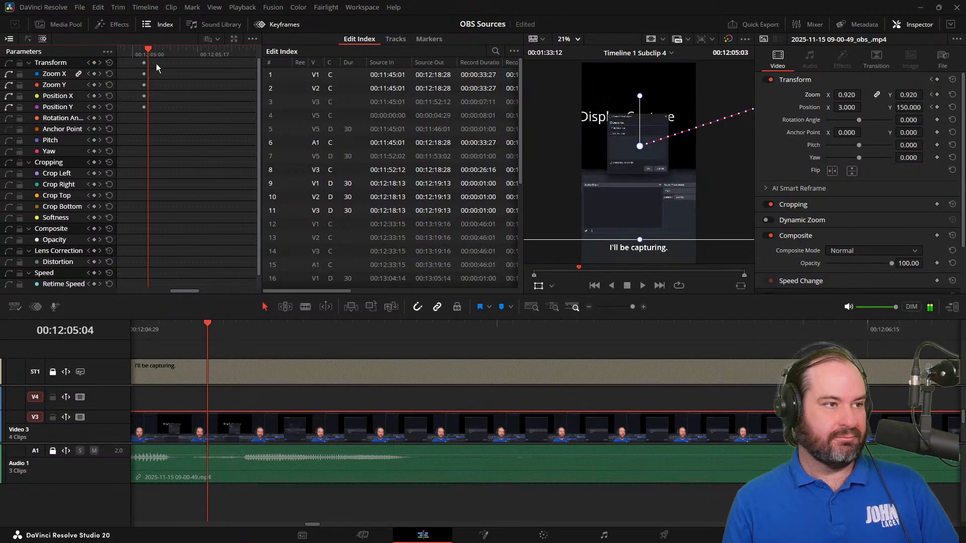
Play the rest of the V3 clip from 00:12:05:04 through its closing dissolve to 00:12:19:03, then go back to about 00:12:16:00.
key(slash)
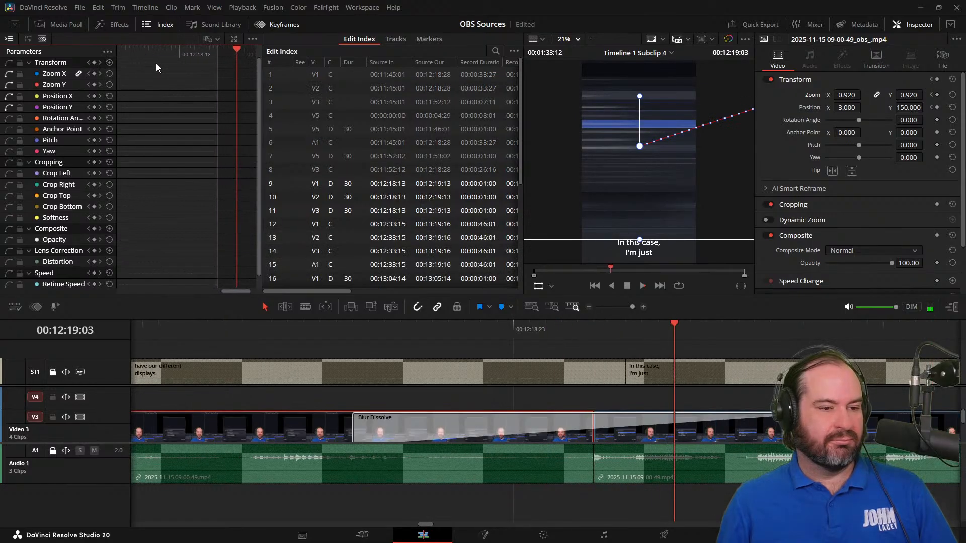
key(space)
key(shift+Left)
key(shift+Left)
key(shift+Left)
key(shift+Left)
key(space)
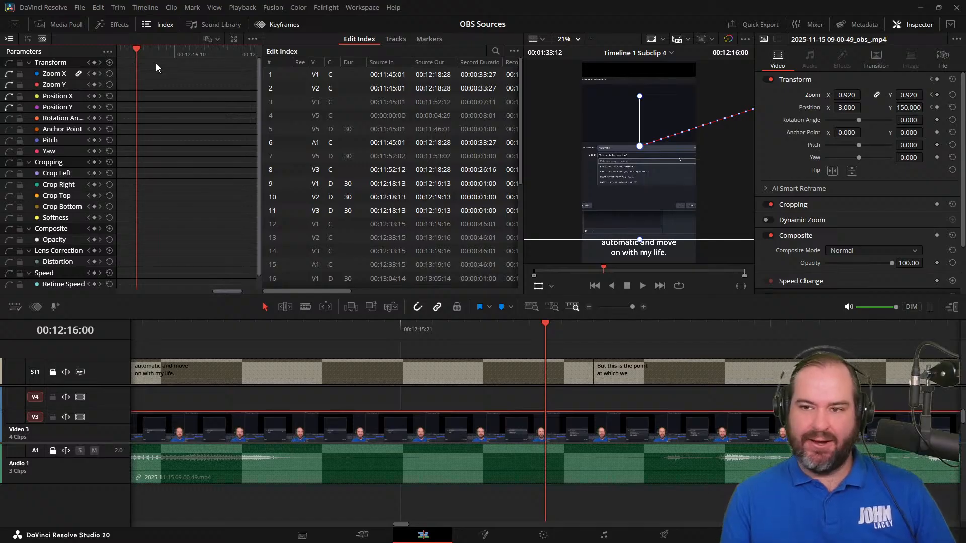
Rewind to about 00:12:05:00, play forward to 00:12:08:21 and split the V3 clip there.
key(j)
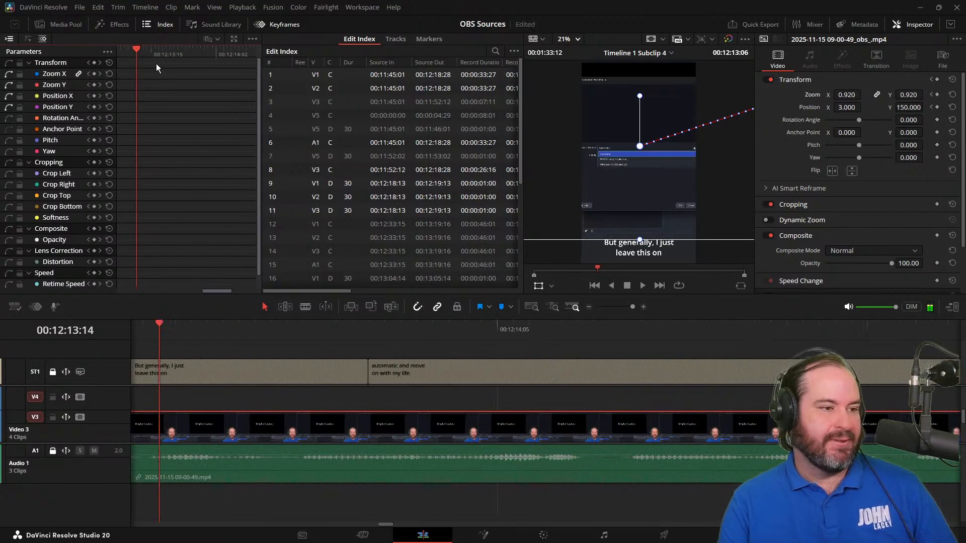
key(k)
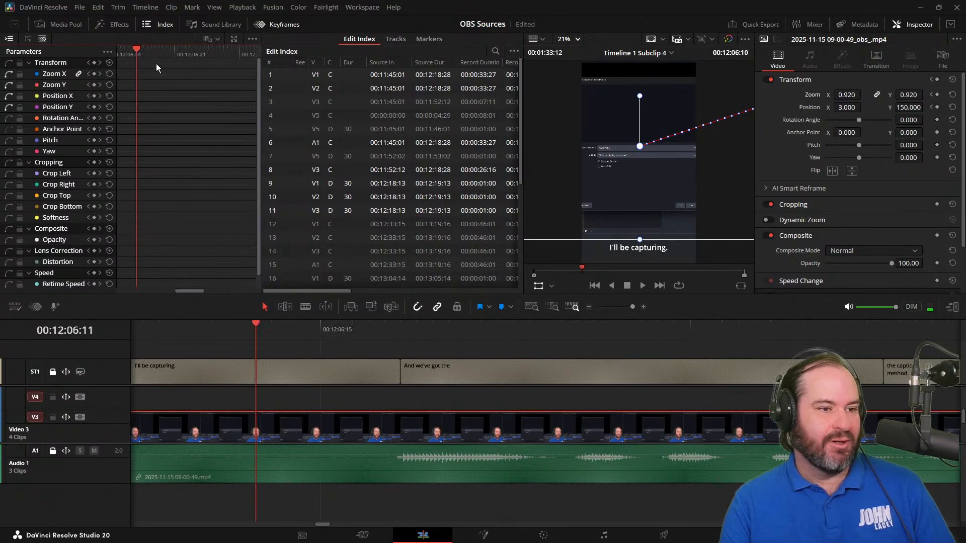
key(j)
key(k)
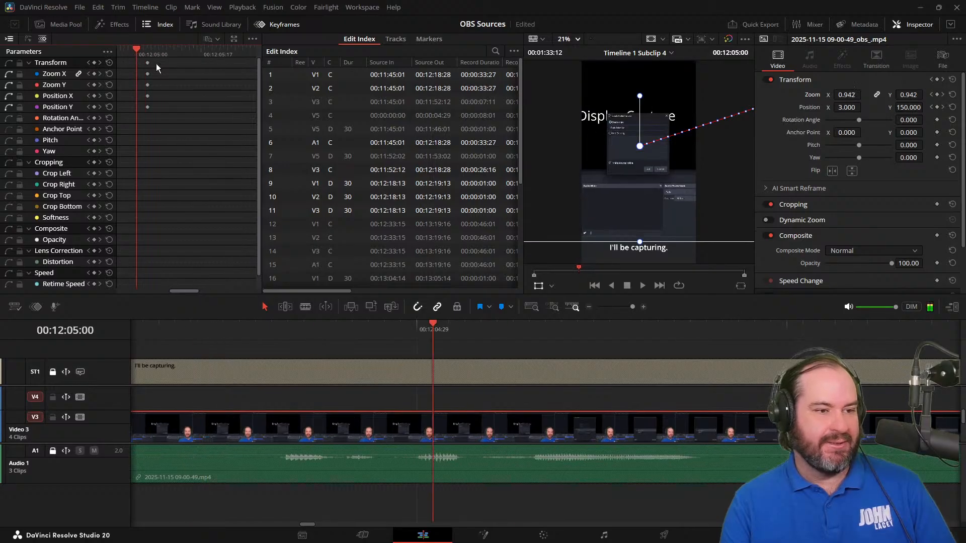
key(j)
key(l)
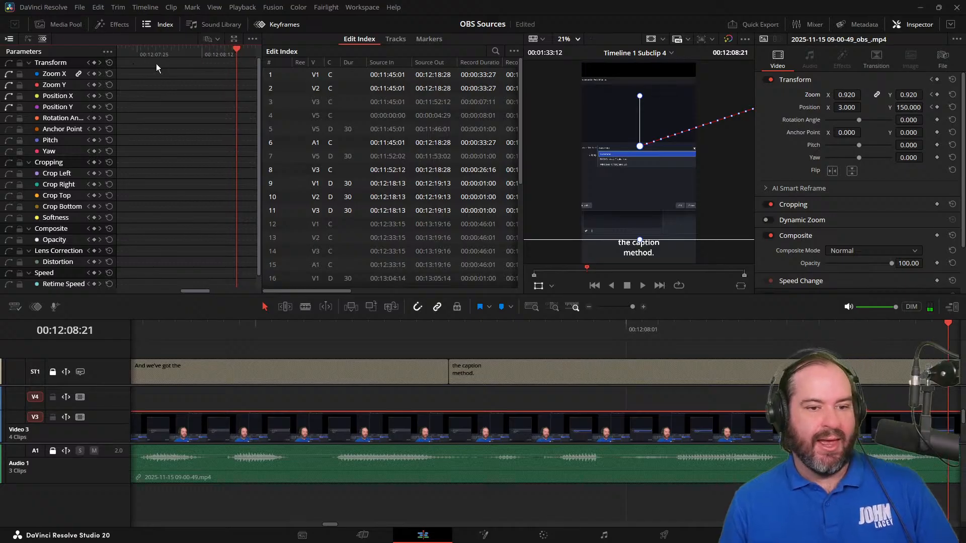
drag(330, 525, 336, 530)
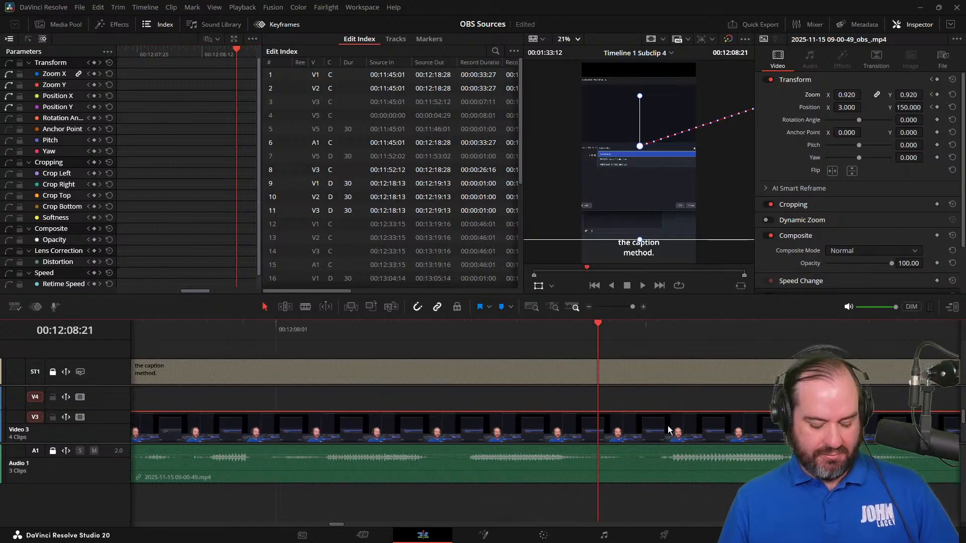
key(ctrl+b)
Play on from the new V3 cut at 00:12:08:21 through 00:12:14:25 to review the split-off section.
key(space)
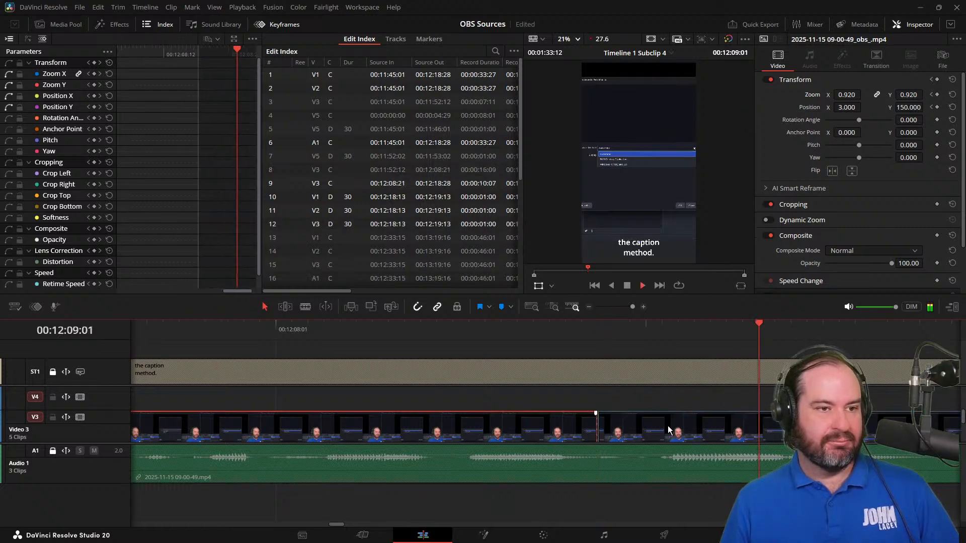
key(space)
key(space)
key(space)
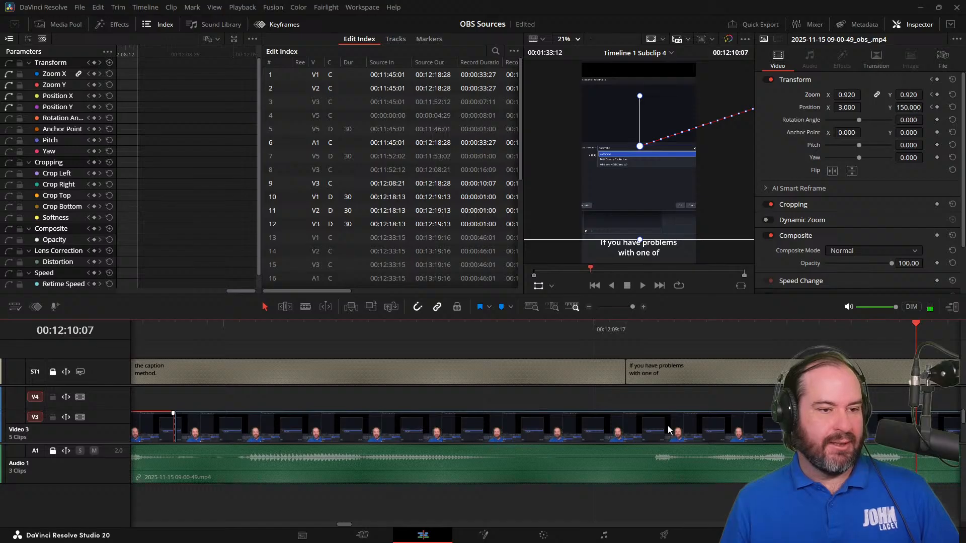
key(space)
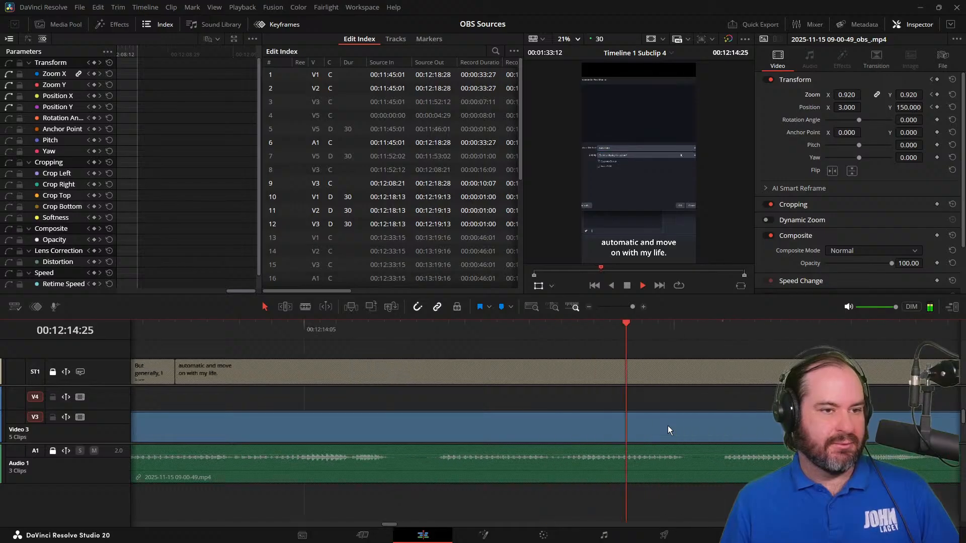
Play forward to 00:12:16:01 and split the V3 clip there.
key(space)
key(space)
key(space)
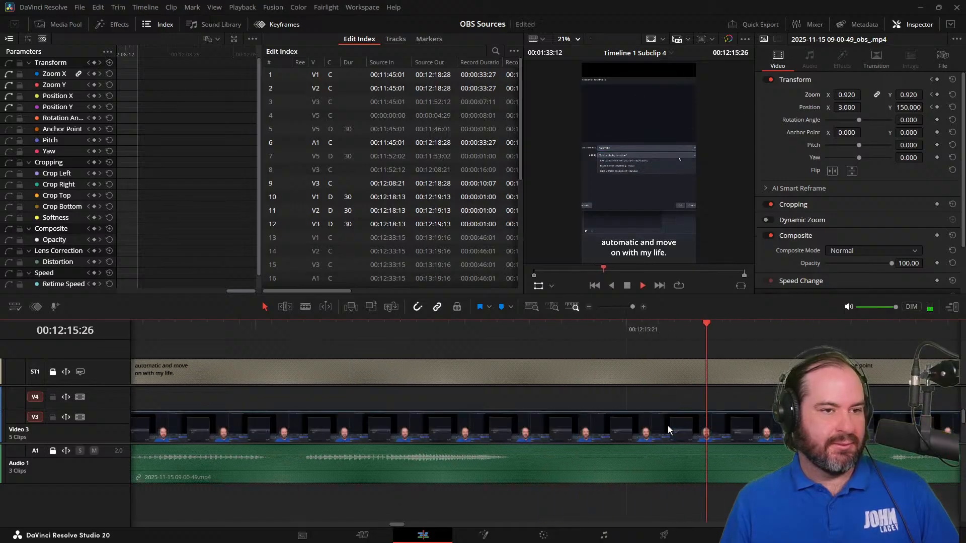
click(754, 430)
key(ctrl+b)
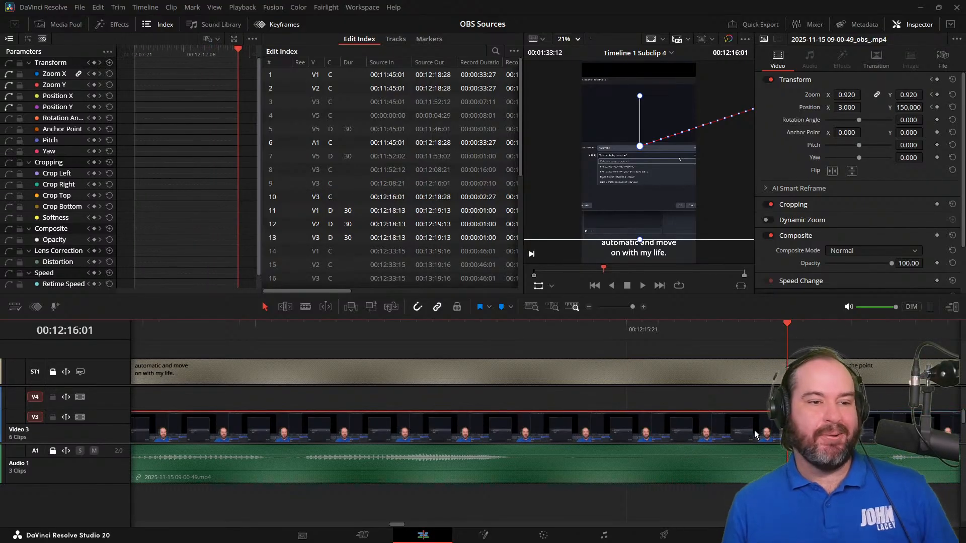
Set the opacity of the V3 segment just before the 00:12:16:01 cut to 0.
click(659, 329)
click(695, 421)
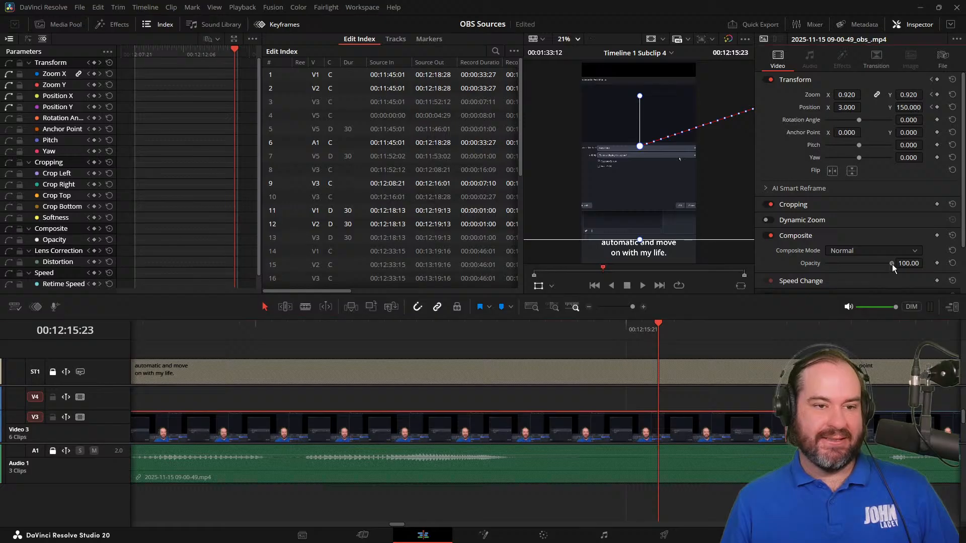
drag(892, 264, 805, 258)
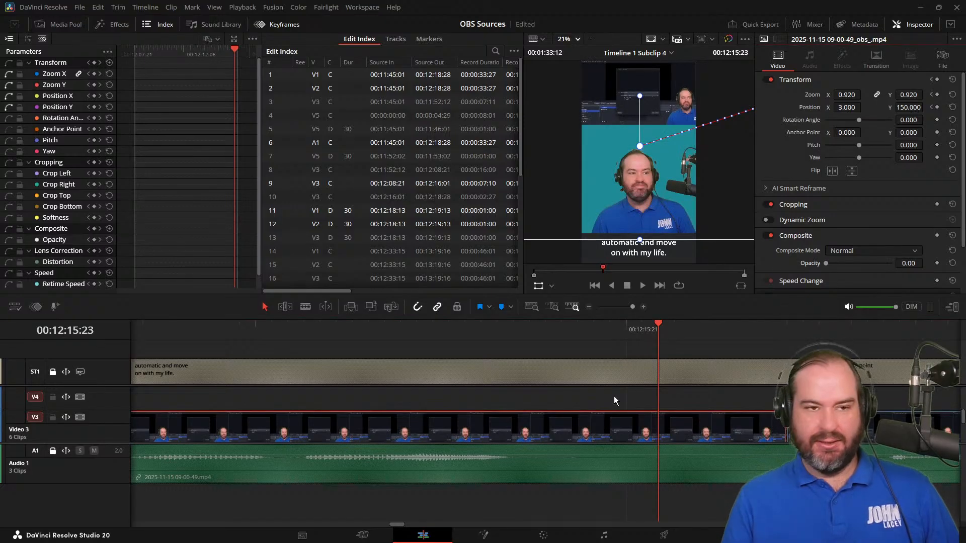
Review the edit from the start of the timeline at 00:11:45:01.
key(j)
key(j)
key(j)
key(j)
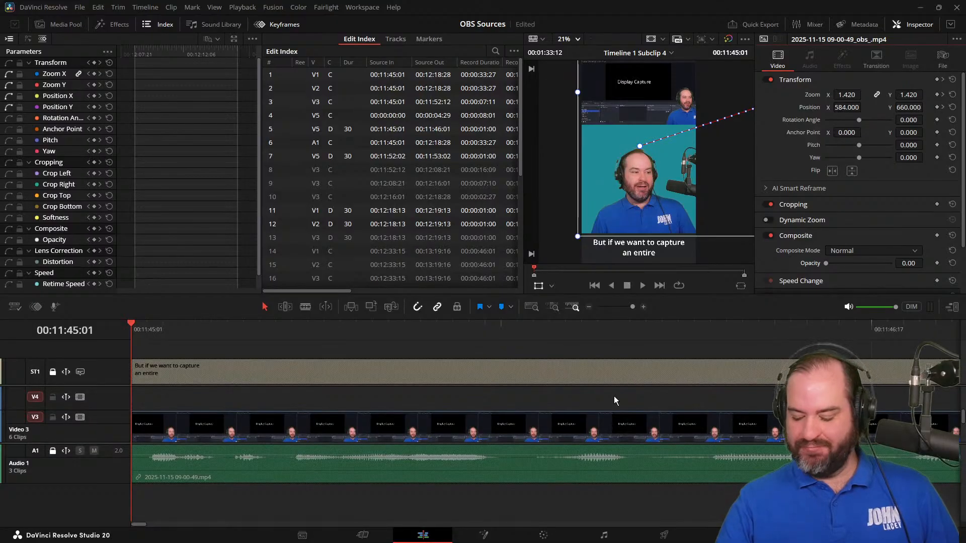
key(space)
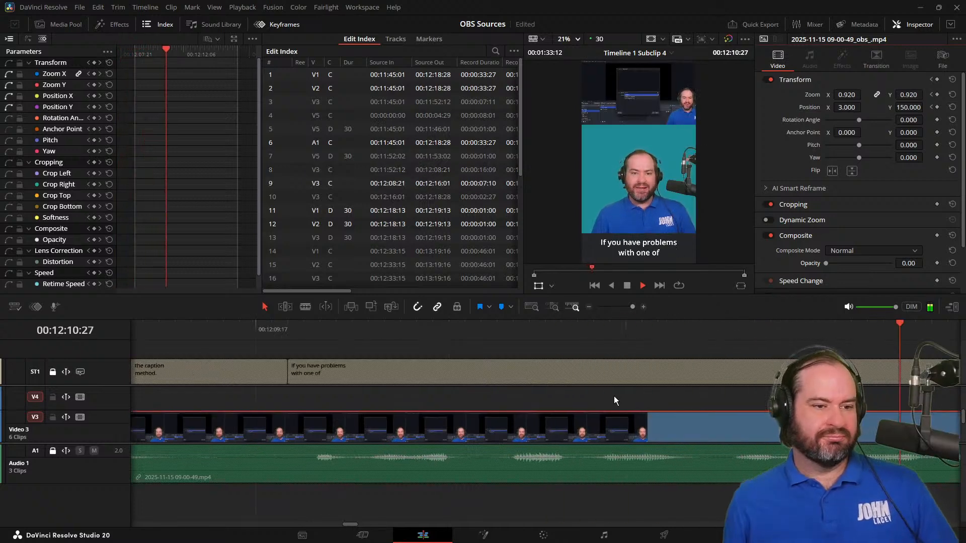
Save the project and split the V3 clip at 00:12:09:20, near the start of the "If you have problems with one of" subtitle.
key(space)
key(Left)
key(Left)
key(Left)
key(Left)
key(Left)
key(Left)
key(Left)
key(Left)
key(Left)
key(Left)
key(Left)
key(Left)
key(Left)
key(Left)
key(Left)
key(Left)
key(Left)
key(Left)
key(Left)
key(Left)
key(Left)
key(Left)
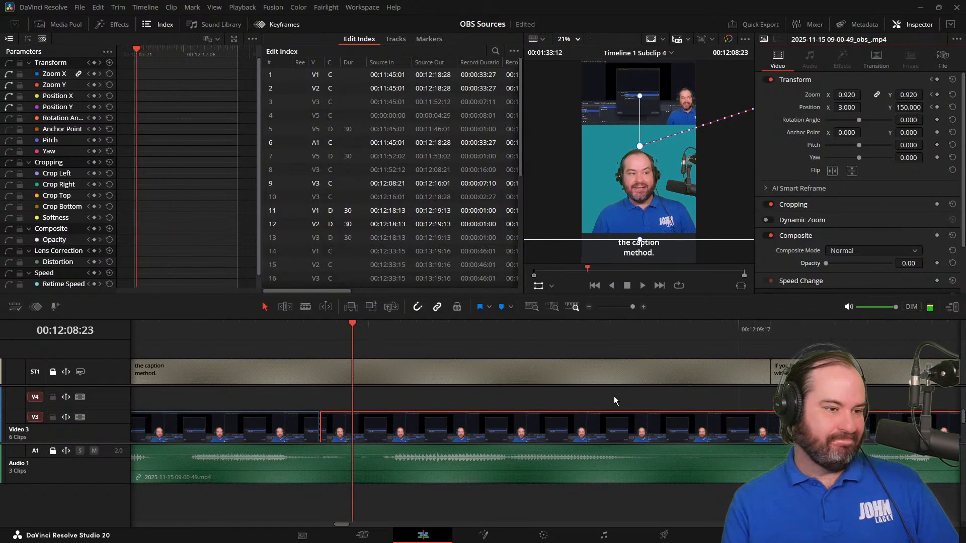
key(Left)
key(Left)
key(Left)
key(Left)
key(Left)
key(Left)
key(space)
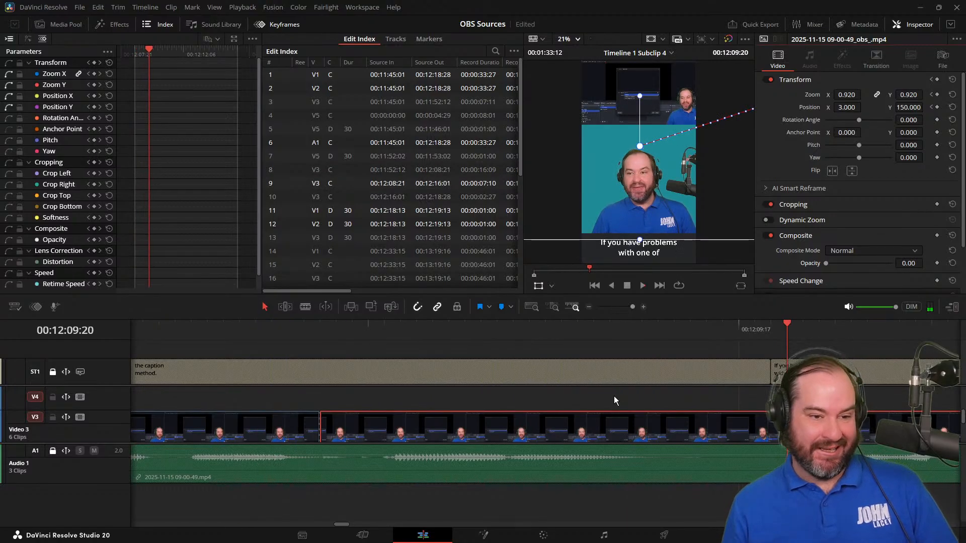
key(ctrl+s)
key(ctrl+b)
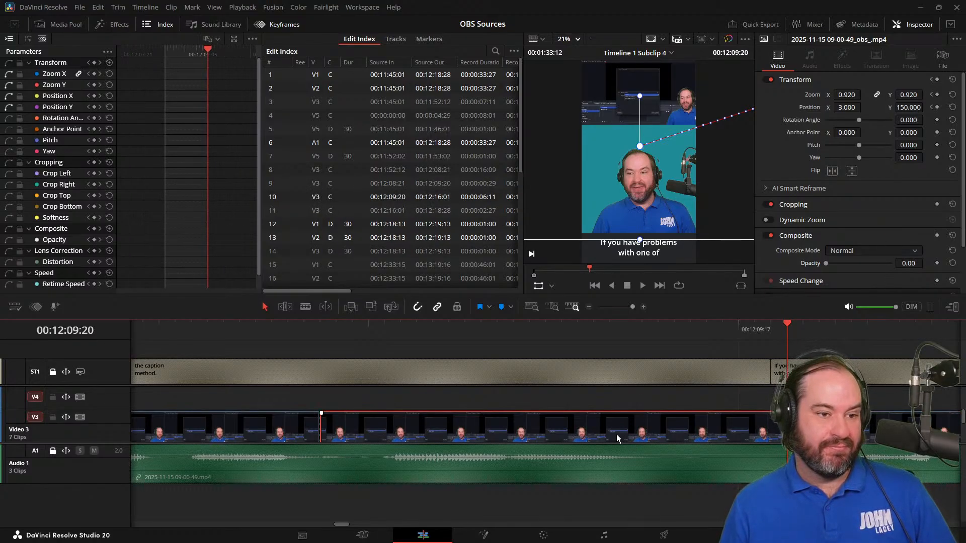
Set the opacity of the short V3 segment between 00:12:08:21 and 00:12:09:20 to 100 and save the project.
drag(658, 330, 815, 349)
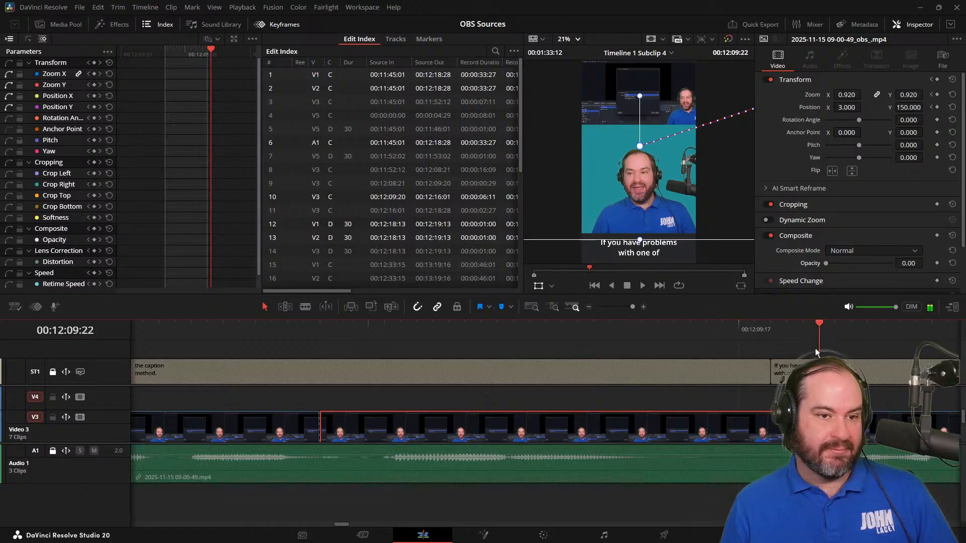
click(863, 430)
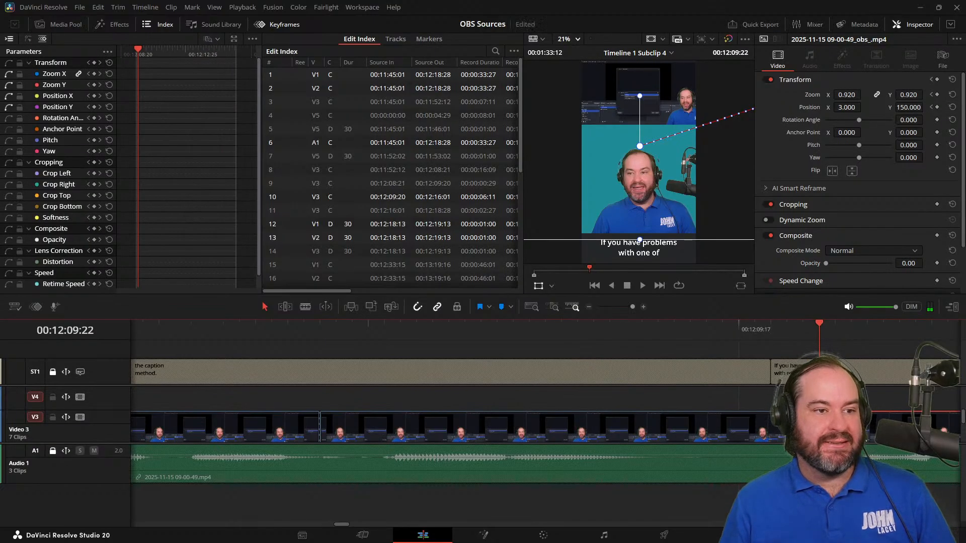
drag(726, 324, 417, 325)
click(566, 435)
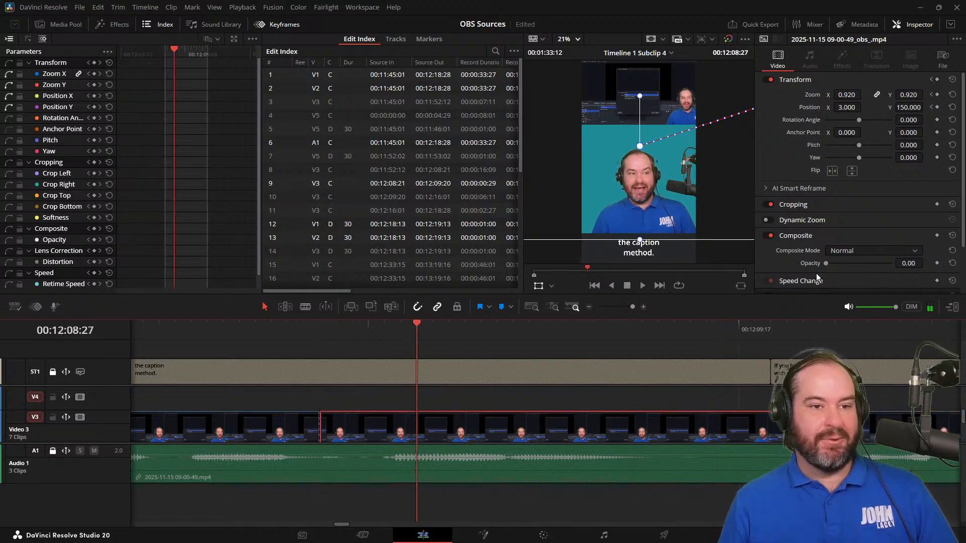
drag(825, 264, 937, 262)
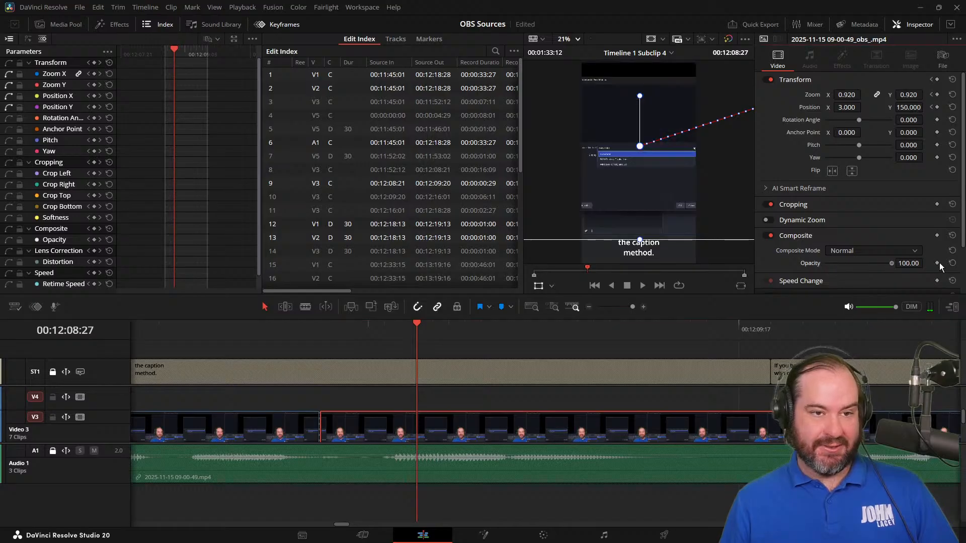
key(ctrl+s)
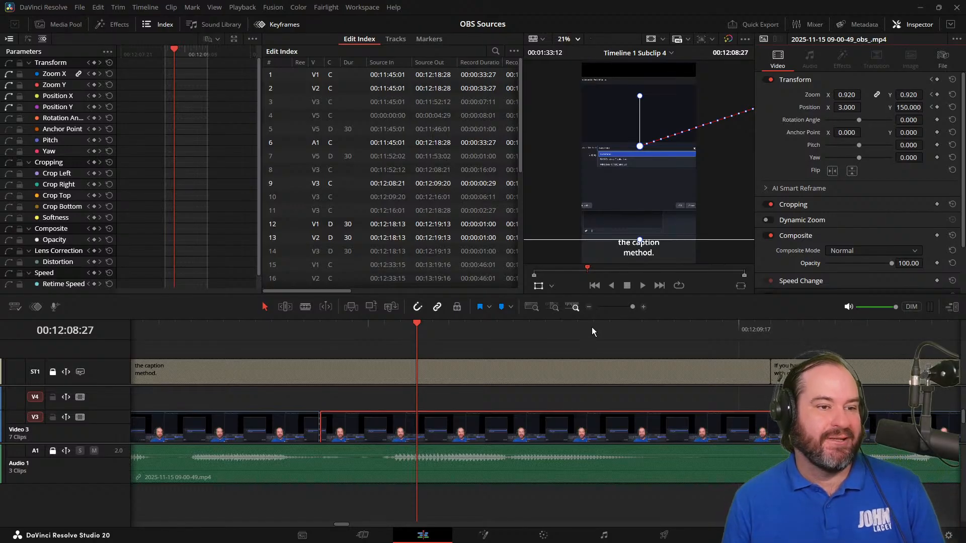
Review the playback across the new V3 cuts and through the Blur Dissolve, checking where the layout switches.
key(space)
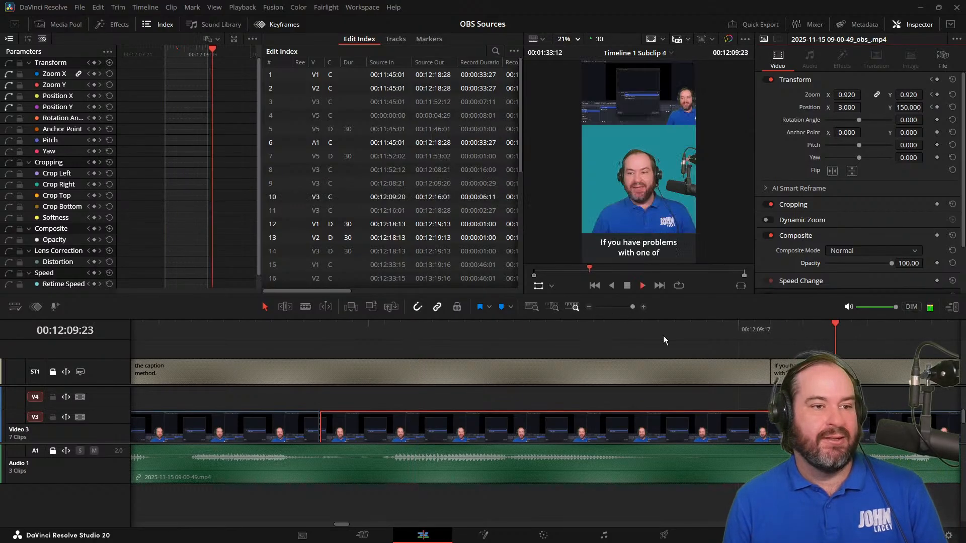
key(space)
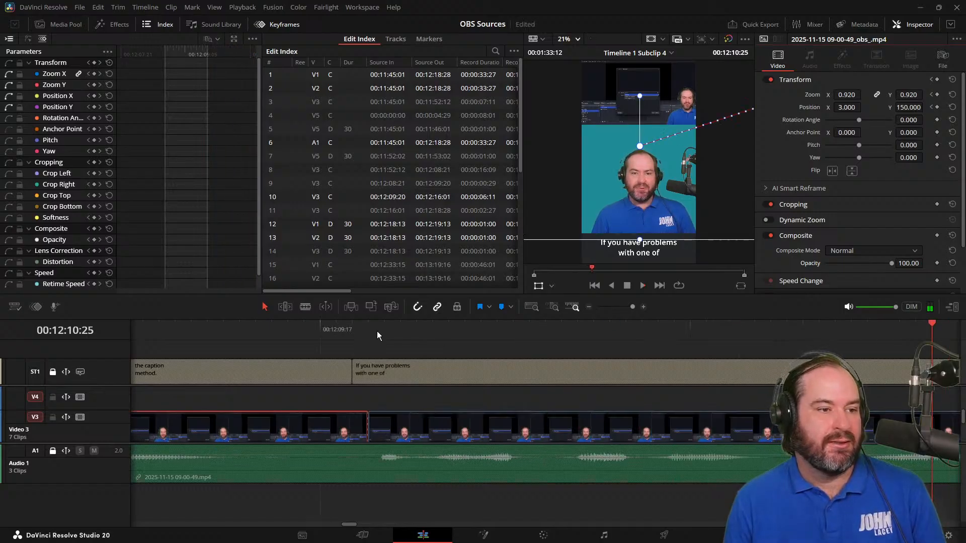
click(361, 329)
key(space)
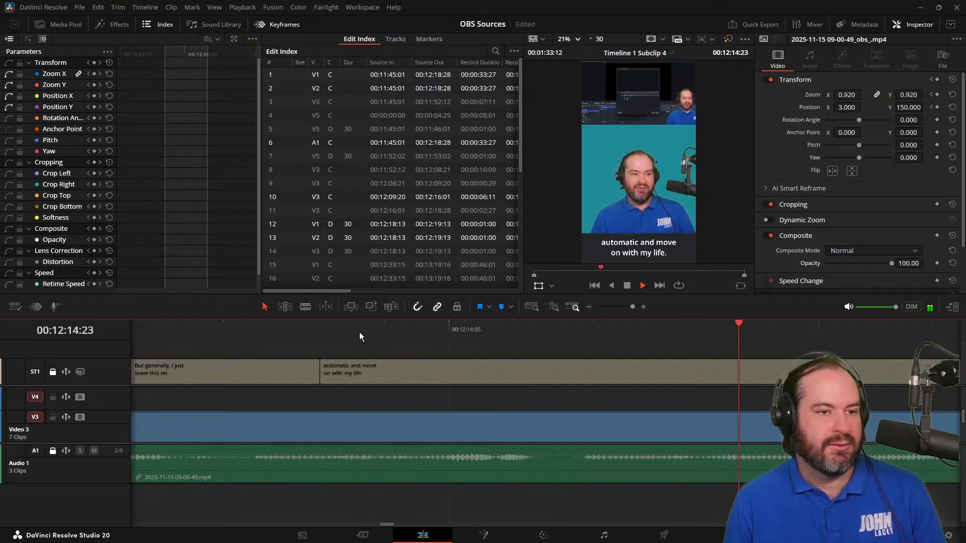
key(space)
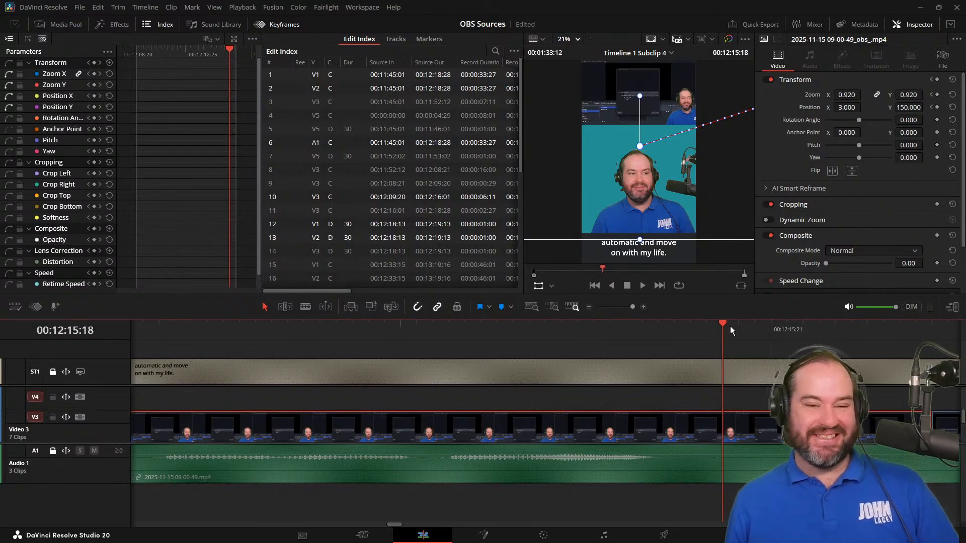
key(space)
key(space)
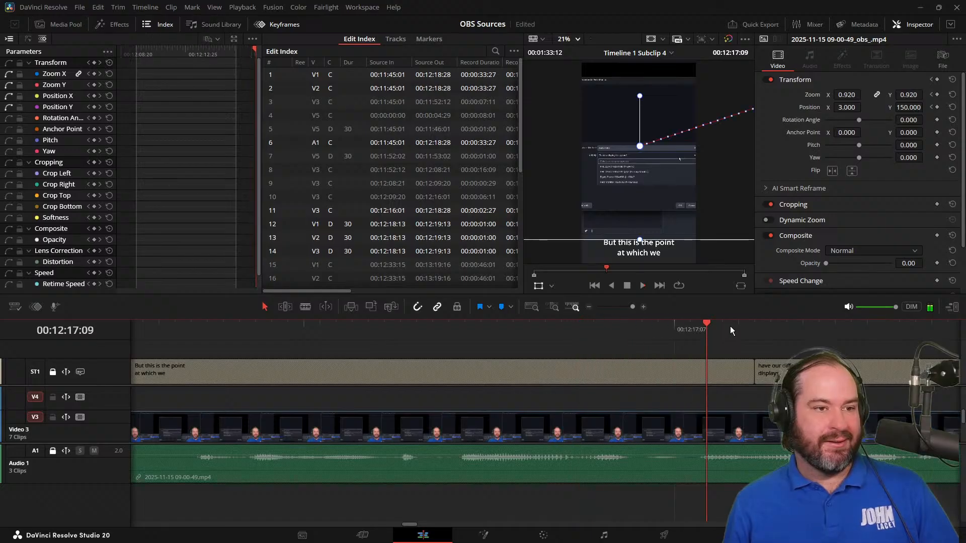
key(space)
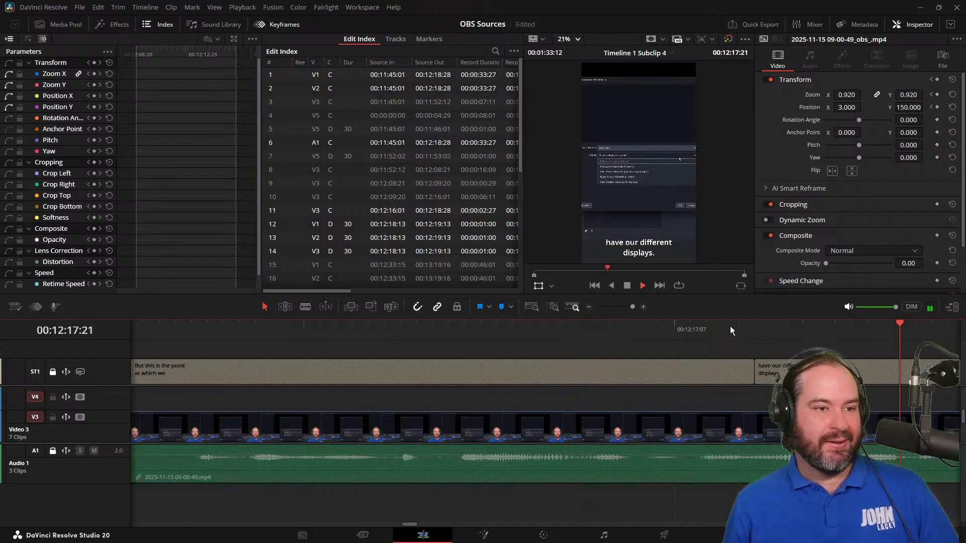
key(space)
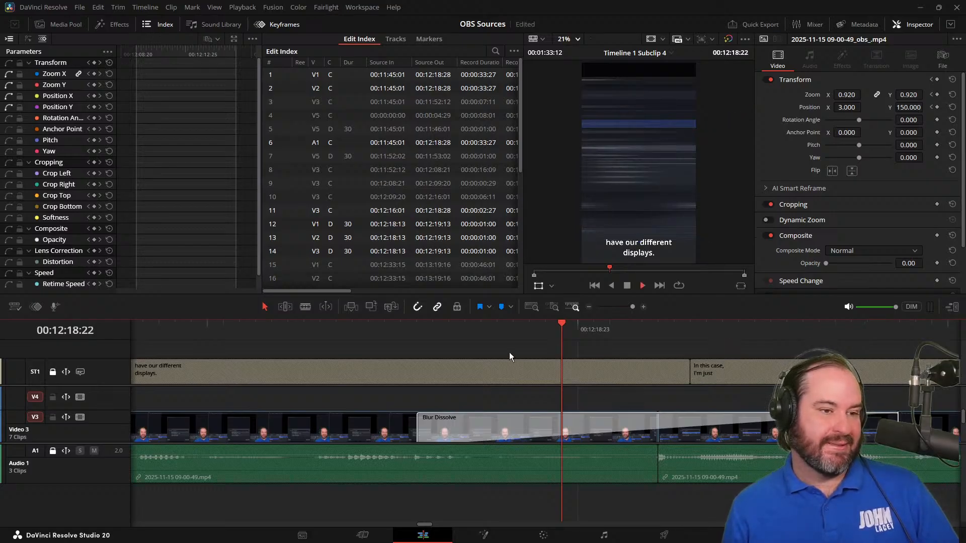
drag(493, 328, 191, 359)
key(j)
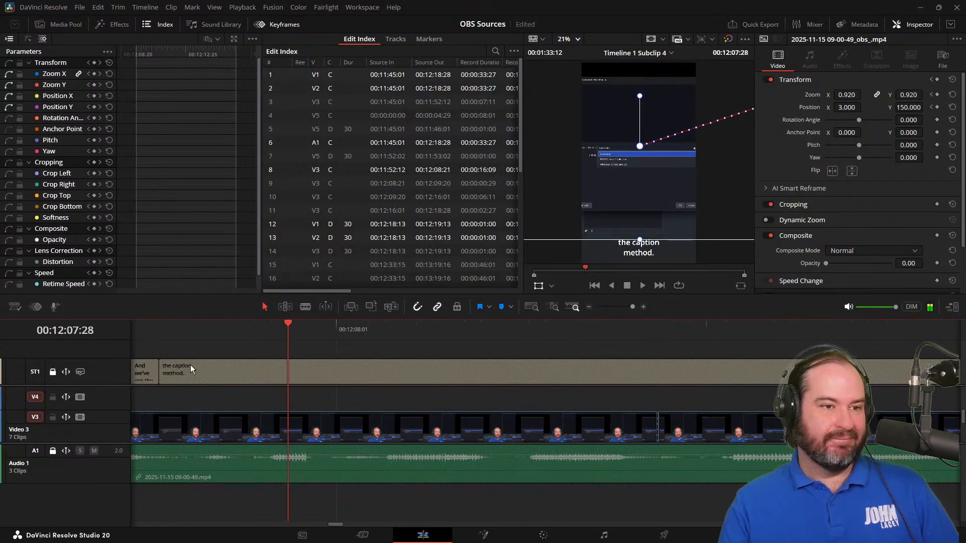
key(l)
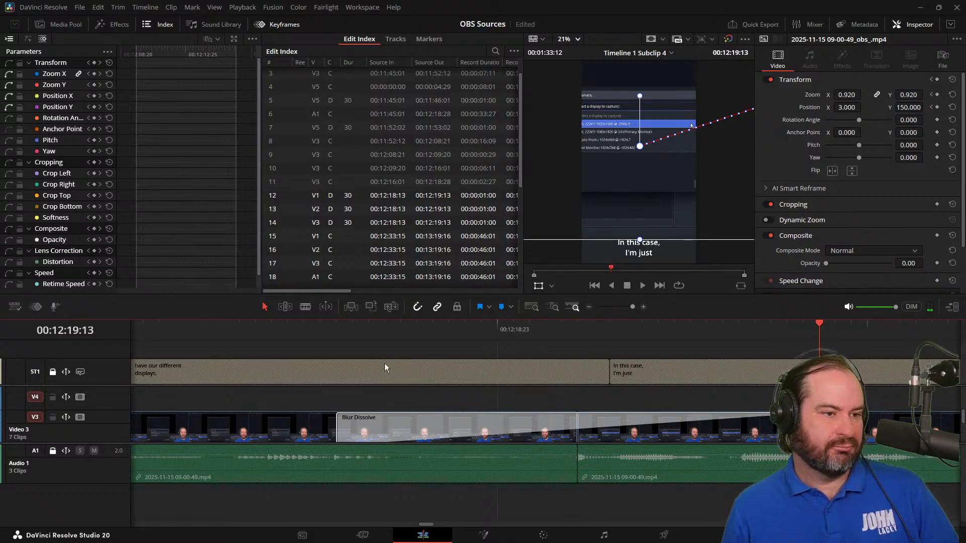
Split the V3 clip at 00:12:18:12, one frame before the Blur Dissolve begins.
drag(410, 335, 344, 348)
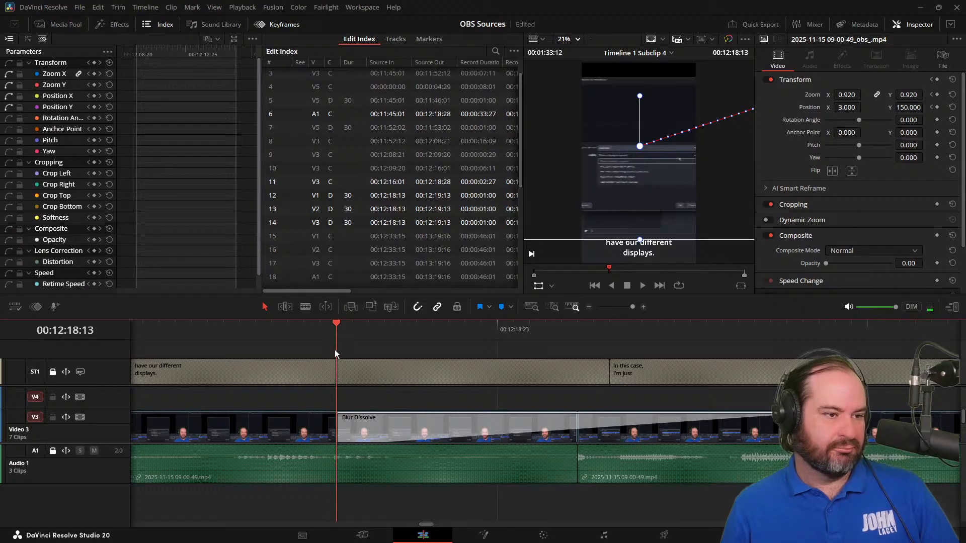
click(319, 343)
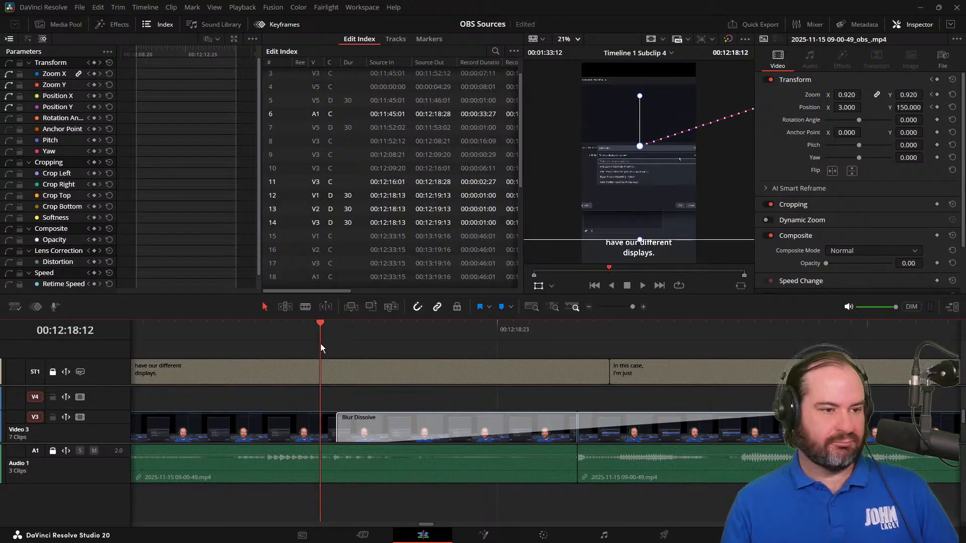
key(Left)
key(Left)
key(Left)
key(Left)
key(Left)
key(Left)
key(Left)
key(Left)
key(Left)
key(Left)
key(Left)
key(Left)
key(Left)
key(Left)
key(Left)
key(Left)
key(Left)
key(Left)
key(Left)
key(Left)
key(Right)
key(Right)
key(Right)
key(Right)
key(Right)
key(Right)
key(Right)
key(Right)
key(Right)
key(Right)
key(Right)
key(Right)
key(Right)
key(Right)
key(Right)
key(Right)
key(Right)
key(Right)
key(Right)
key(Right)
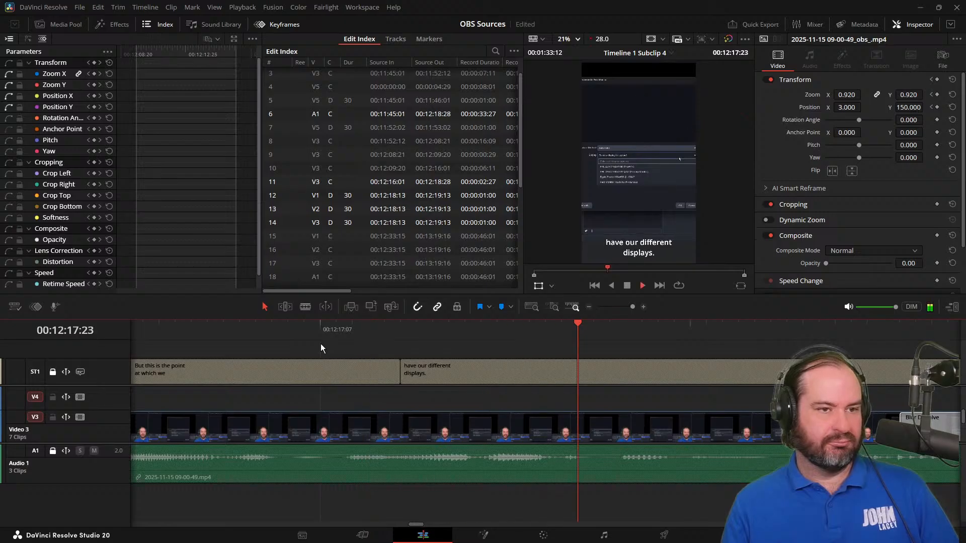
key(Right)
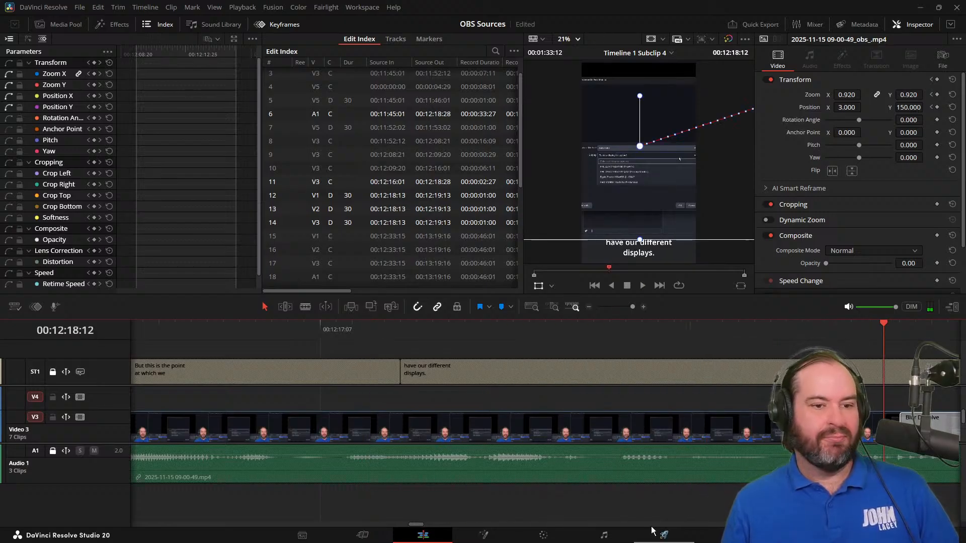
click(888, 426)
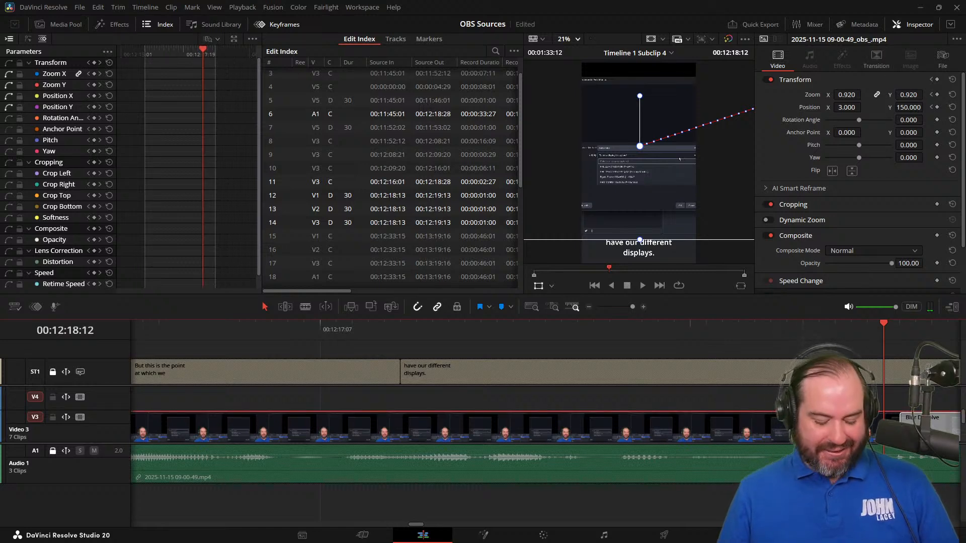
key(ctrl+b)
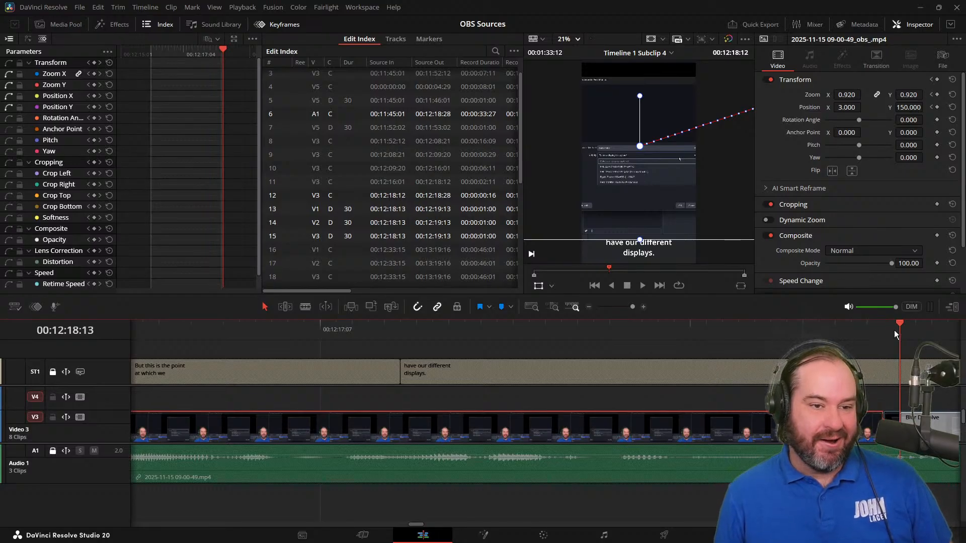
Scrub into the Blur Dissolve and select the short V3 piece after the new cut to check its opacity.
click(910, 331)
drag(910, 330, 933, 338)
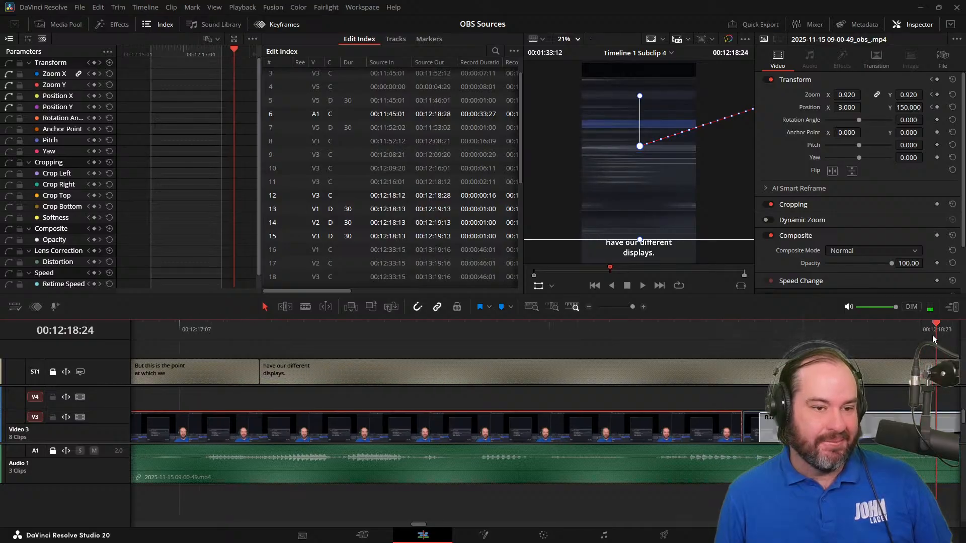
click(749, 434)
click(752, 426)
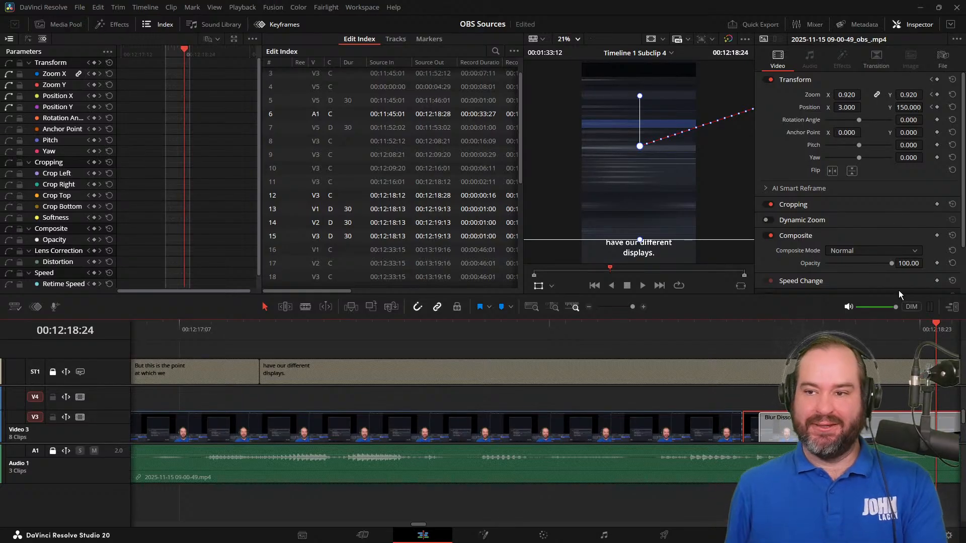
Play through the Blur Dissolve on V3 and step back frame by frame to examine how the transition looks.
key(space)
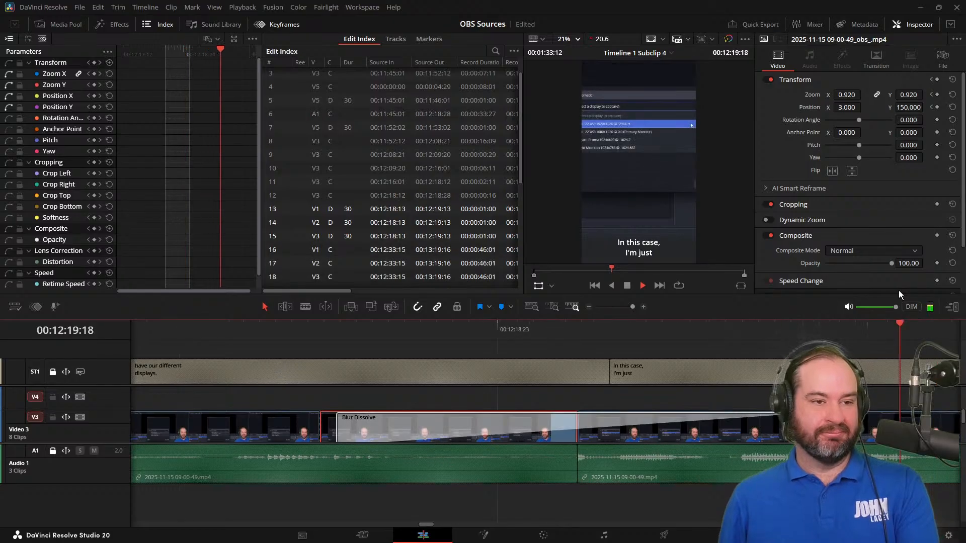
key(space)
key(Left)
key(Left)
key(Left)
key(Left)
key(Left)
key(Left)
key(Left)
key(Left)
key(Left)
key(Left)
key(Left)
key(Left)
key(Left)
key(Left)
key(Left)
key(Left)
key(Left)
key(Left)
key(Left)
key(Left)
key(Left)
key(Left)
key(Left)
key(Left)
key(Left)
key(Left)
key(Left)
key(Left)
key(Left)
key(Left)
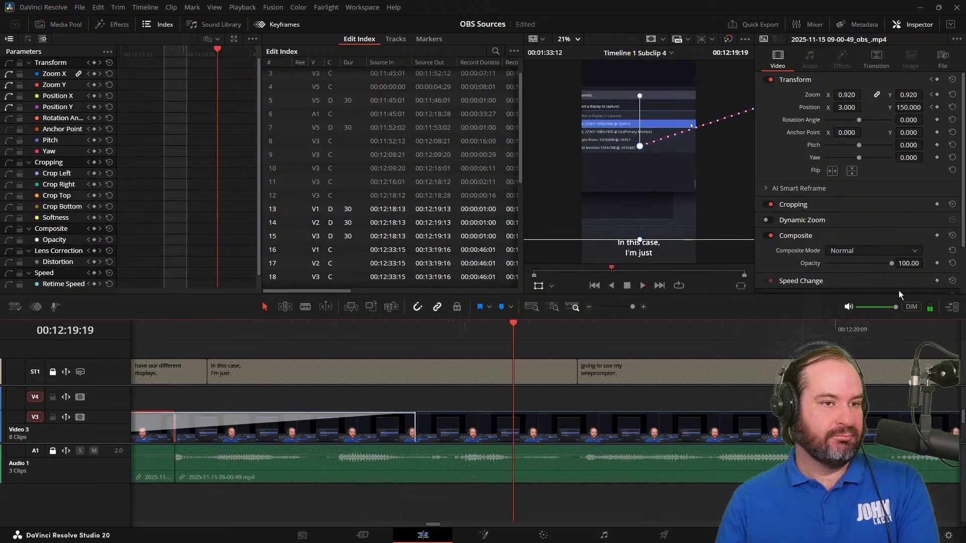
key(Left)
key(Left)
key(Left)
key(Left)
key(Left)
key(Left)
key(Left)
key(Left)
key(Left)
key(Left)
key(Left)
key(Left)
key(Left)
key(Left)
key(Left)
key(Left)
key(Left)
key(Left)
key(Left)
key(Left)
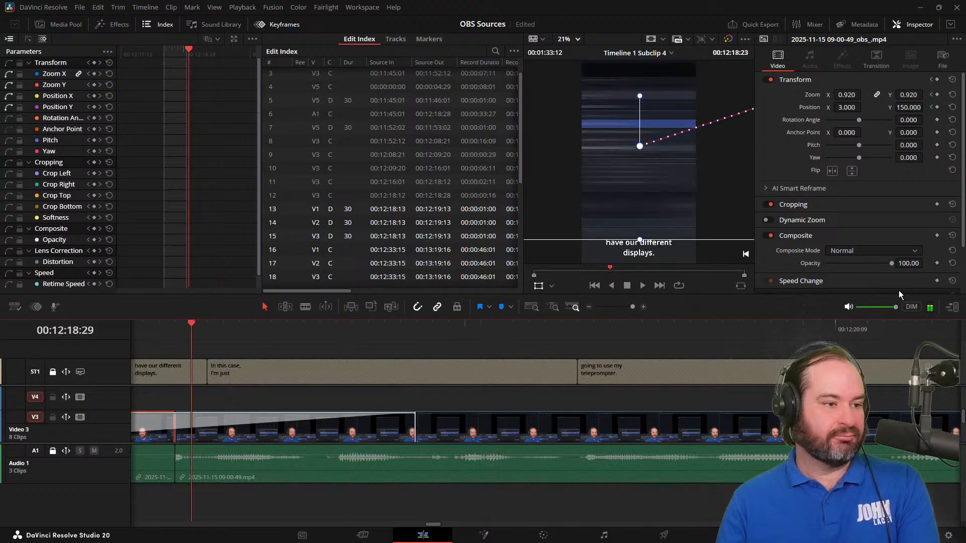
Split the V3 clip at 00:12:21:07 and set the opacity of the segment before the new cut to 0.
key(space)
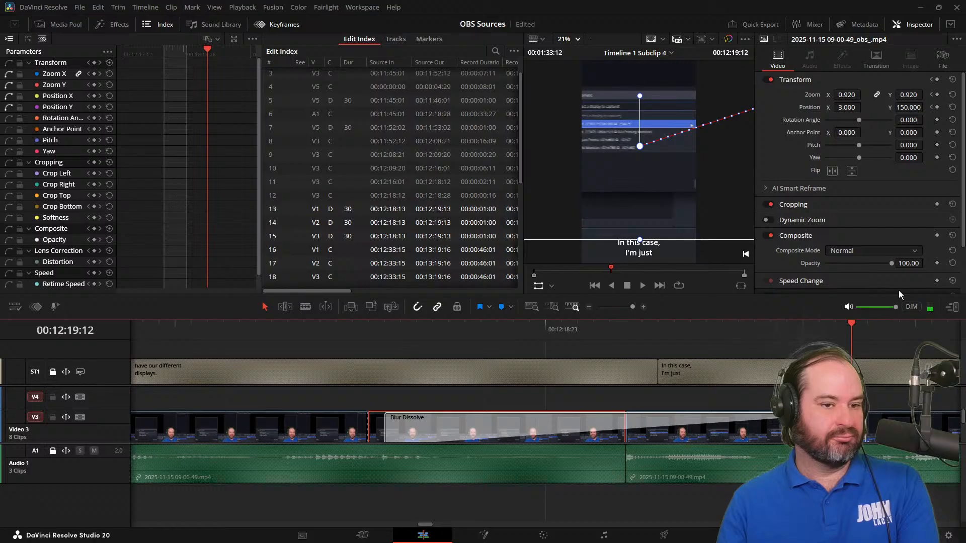
key(space)
key(space)
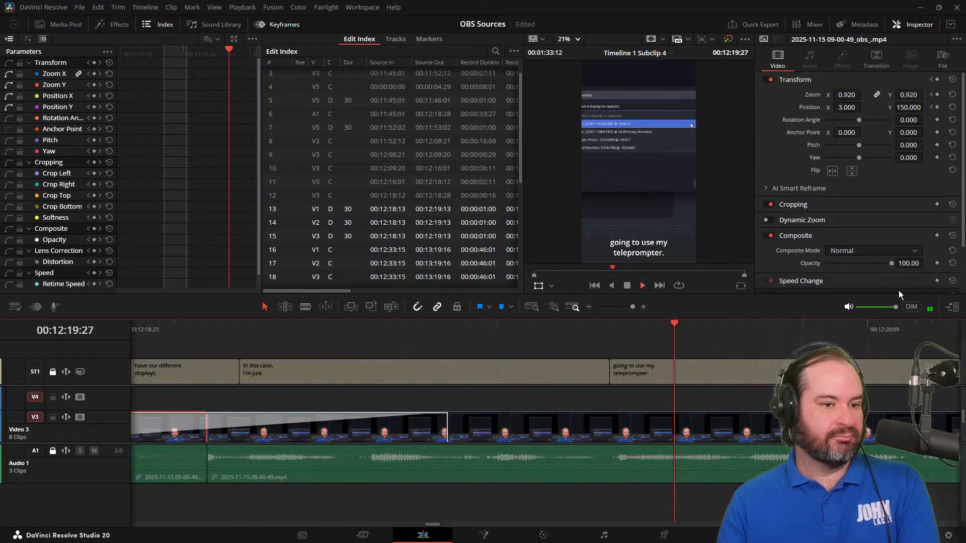
key(space)
key(space)
key(space)
key(space)
key(space)
key(space)
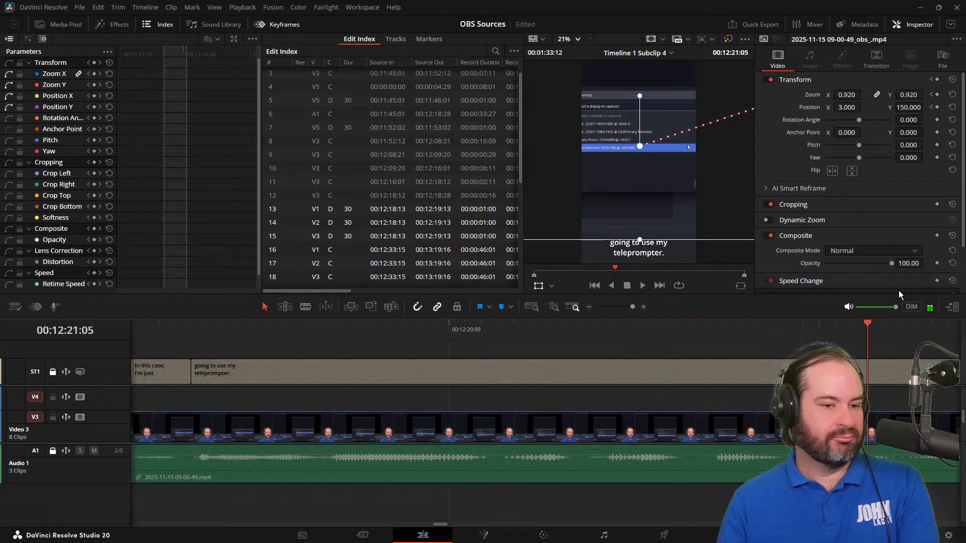
key(Right)
key(Right)
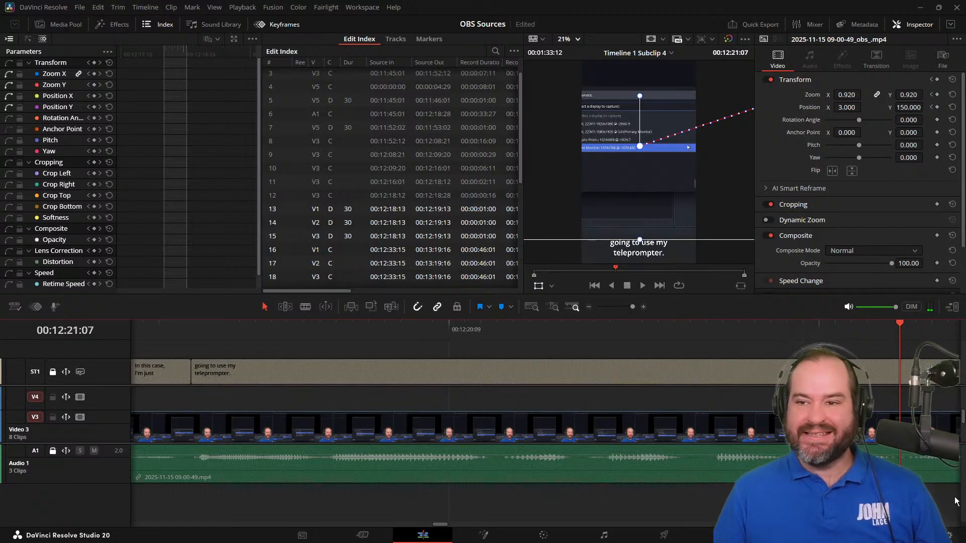
click(933, 428)
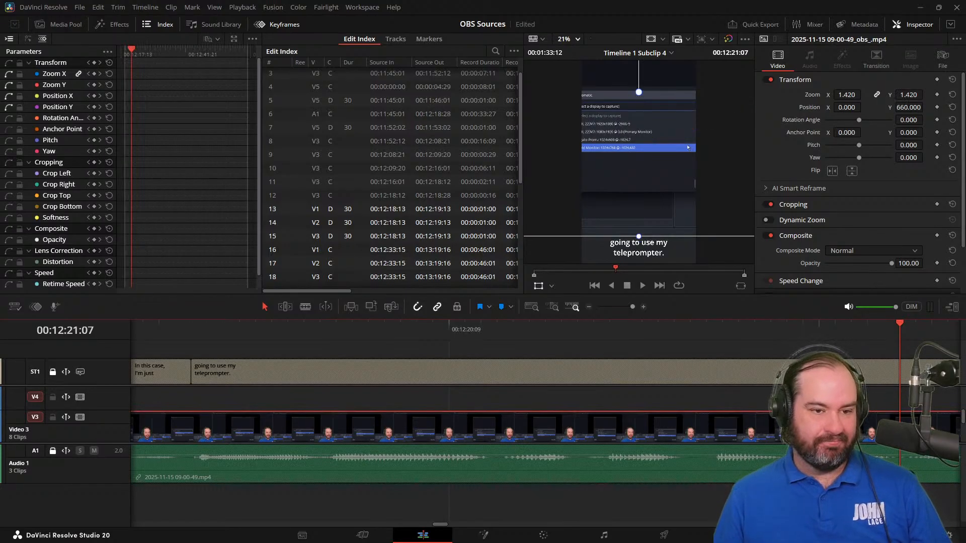
key(ctrl+b)
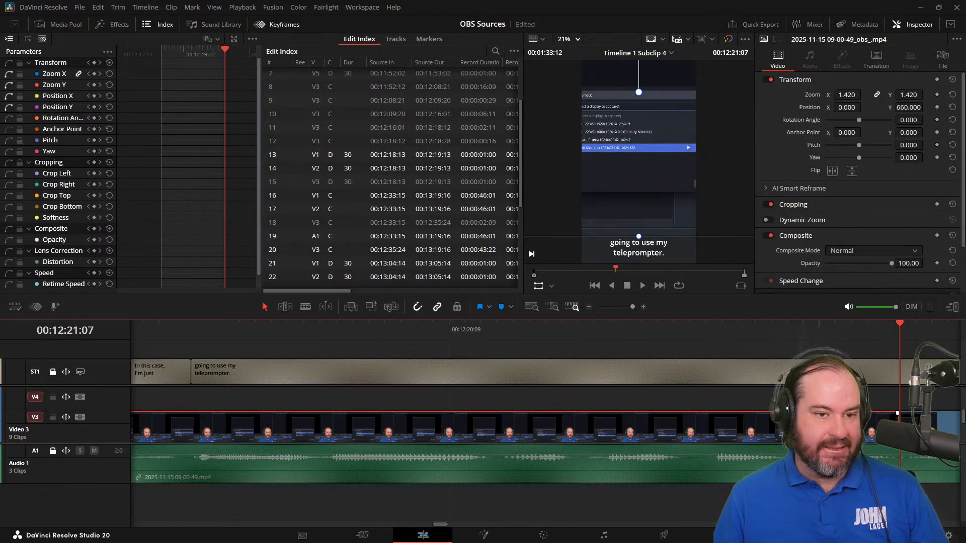
click(707, 329)
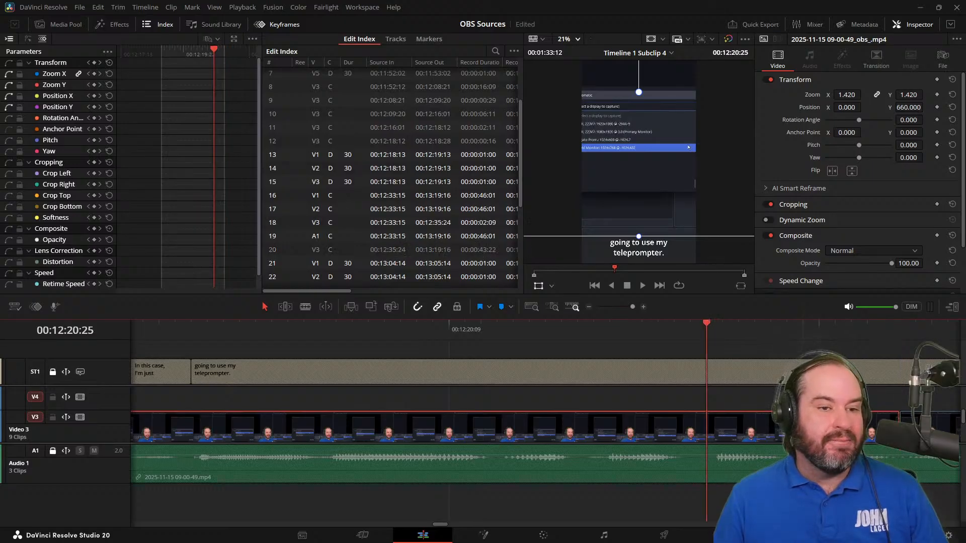
drag(892, 263, 726, 264)
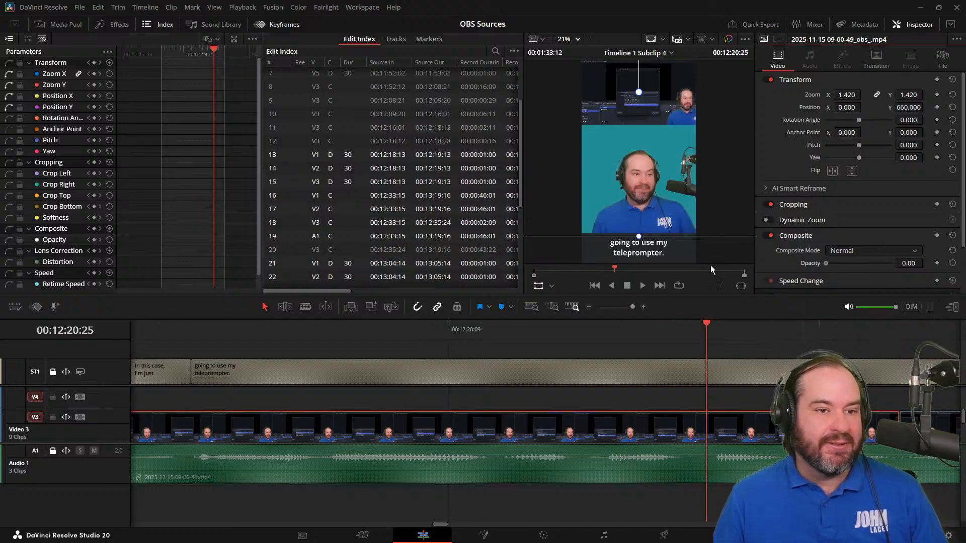
Review the playback from before the Blur Dissolve past the 00:12:21:07 cut, checking the layout switches.
key(Left)
key(Left)
key(Left)
key(Left)
key(Left)
key(Left)
key(Left)
key(Left)
key(Left)
key(Left)
key(Left)
key(Left)
key(Left)
key(Left)
key(Left)
key(Left)
key(Left)
key(Left)
key(Left)
key(Left)
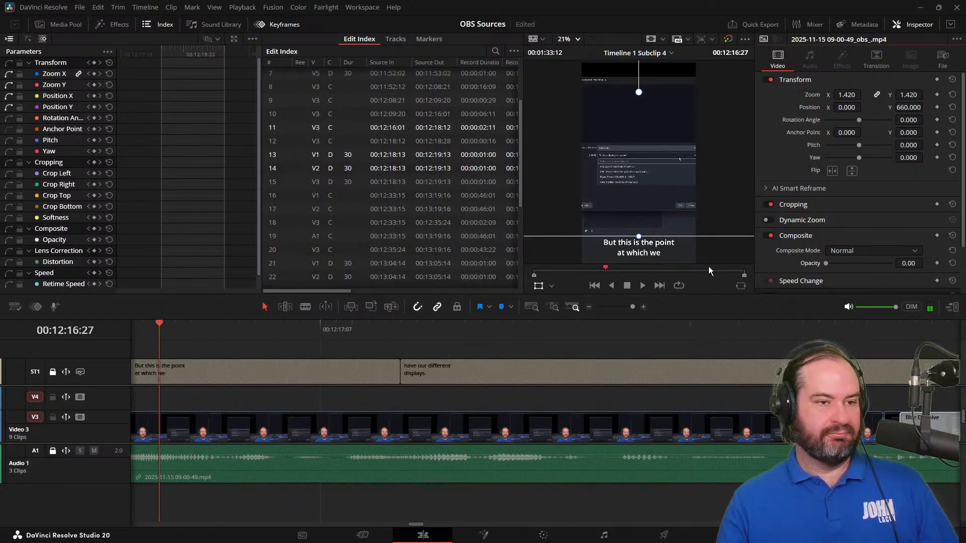
key(Left)
key(Left)
key(Left)
key(Left)
key(Left)
key(Left)
key(Left)
key(Left)
key(Left)
key(Left)
key(Left)
key(Left)
key(Left)
key(Right)
key(space)
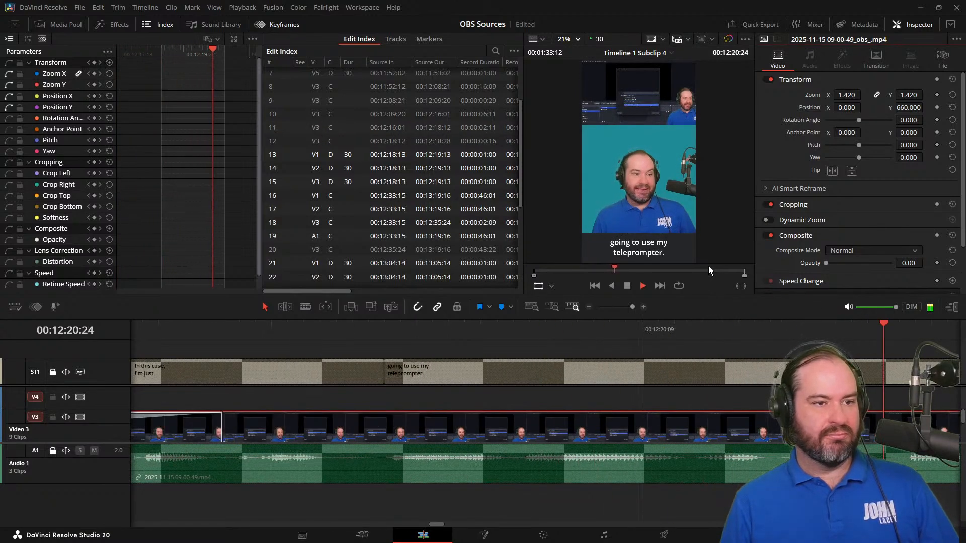
key(space)
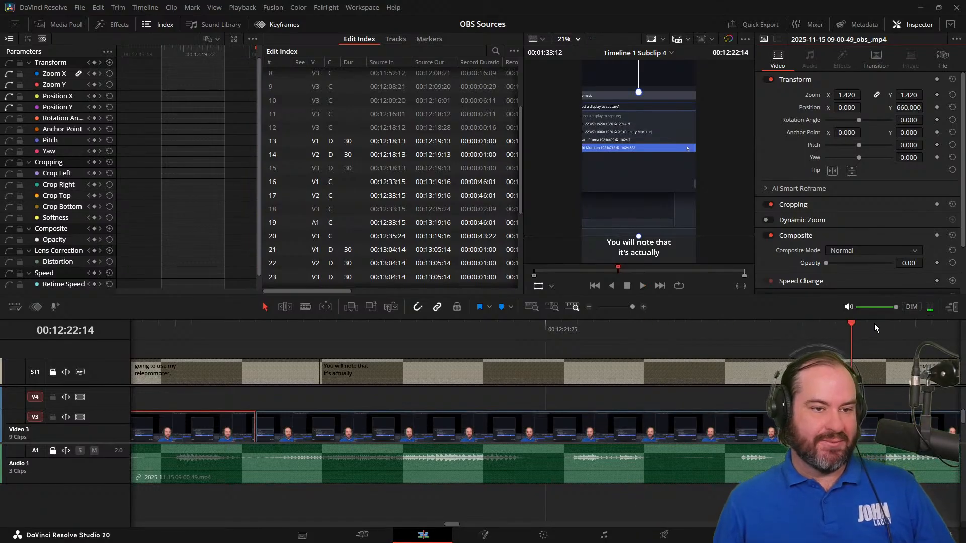
Set Position X to 67 for the V3 segment that starts at the 00:12:21:07 cut, with the playhead at its start.
drag(370, 328, 252, 342)
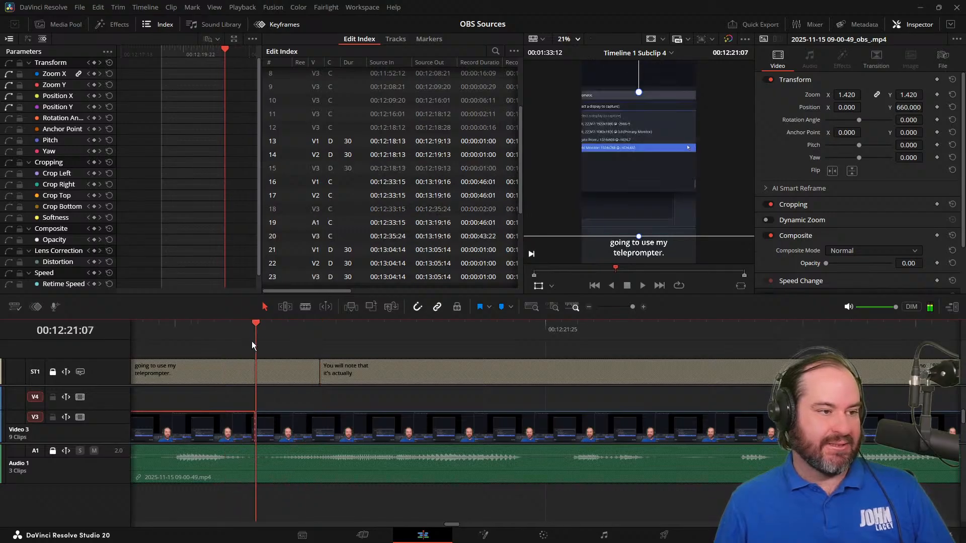
click(446, 436)
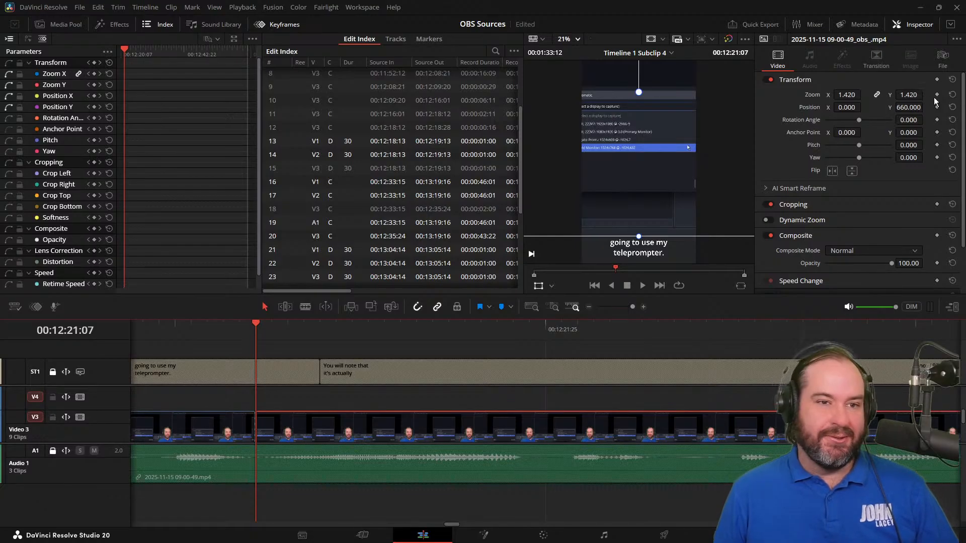
click(848, 108)
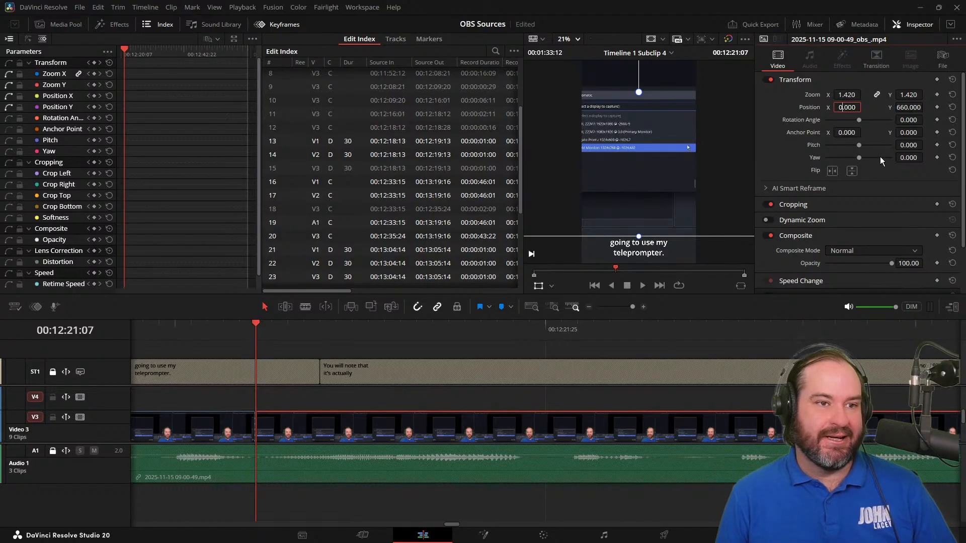
text(-1)
key(Up)
key(Up)
key(Up)
key(Up)
key(Up)
key(Up)
key(Up)
key(Up)
key(Up)
key(Up)
key(Up)
key(Up)
key(Up)
key(Up)
key(Up)
key(Up)
key(Up)
key(Up)
key(Up)
key(Up)
key(Up)
key(Up)
key(Up)
key(Up)
key(Up)
key(Up)
key(Up)
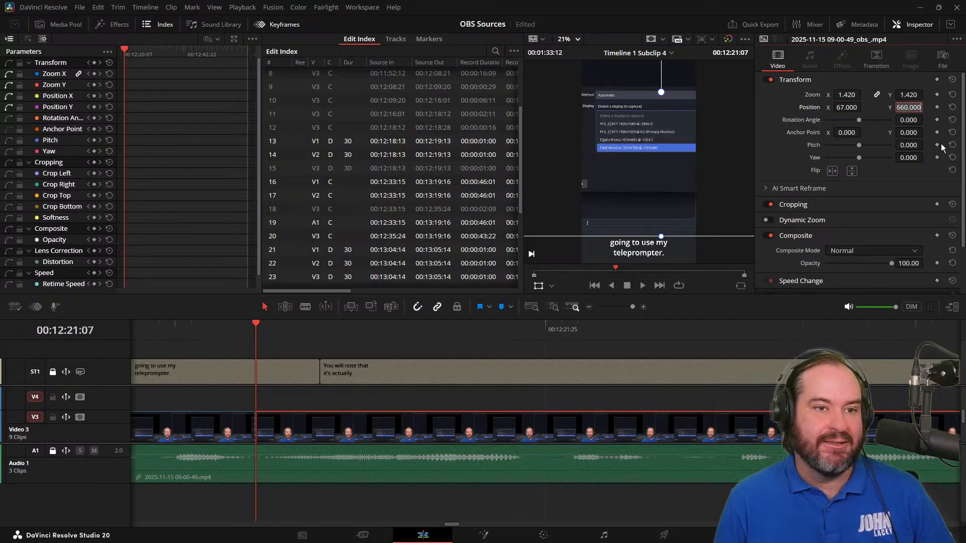
Set Position Y to 350 and Position X to 72 for the V3 segment starting at the 00:12:21:07 cut.
key(Left)
key(Left)
key(Left)
key(Left)
key(Down)
key(Down)
key(Down)
key(Down)
key(Down)
key(Down)
key(Down)
key(Down)
key(Down)
key(Down)
key(Down)
key(Down)
key(Down)
key(Down)
key(Down)
key(Down)
key(Down)
key(Down)
key(Down)
key(Down)
key(Down)
key(Down)
key(Down)
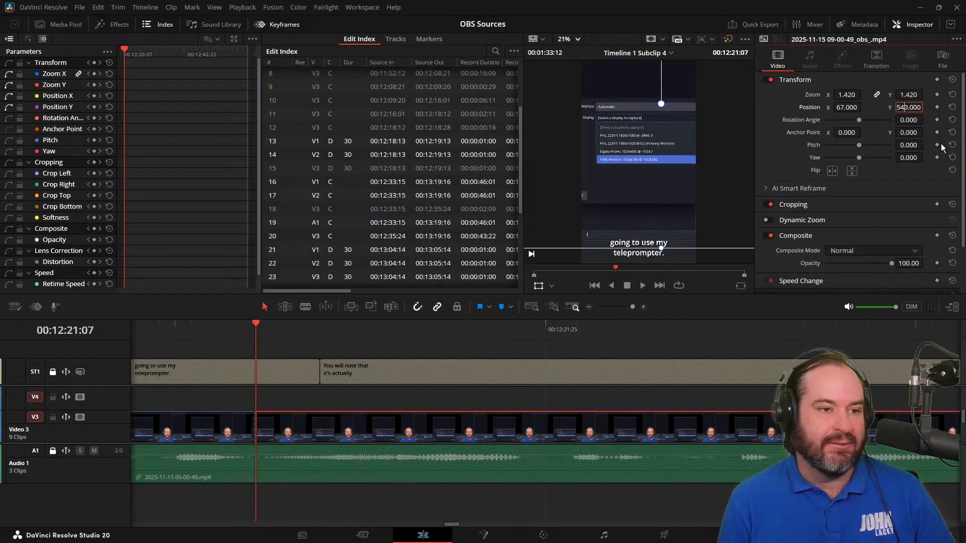
key(Down)
key(Down)
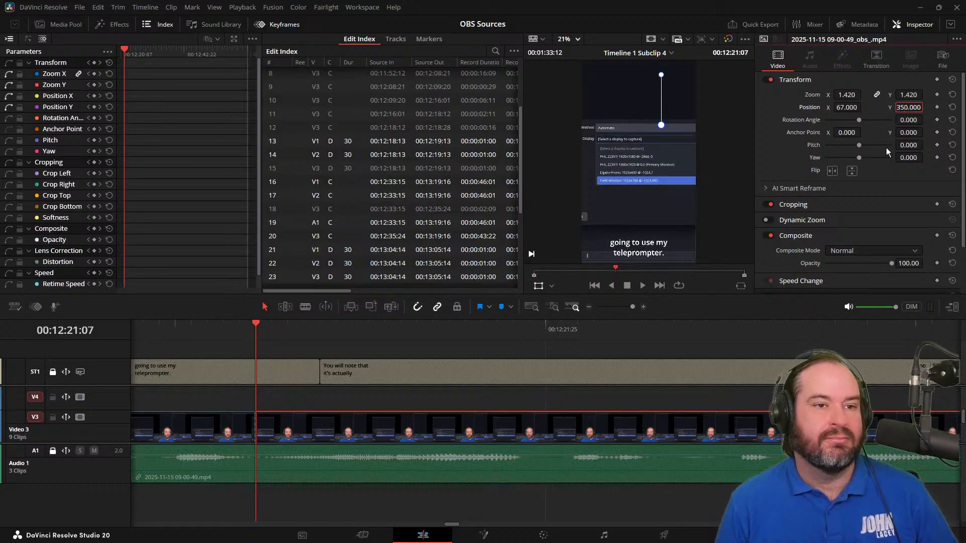
key(Left)
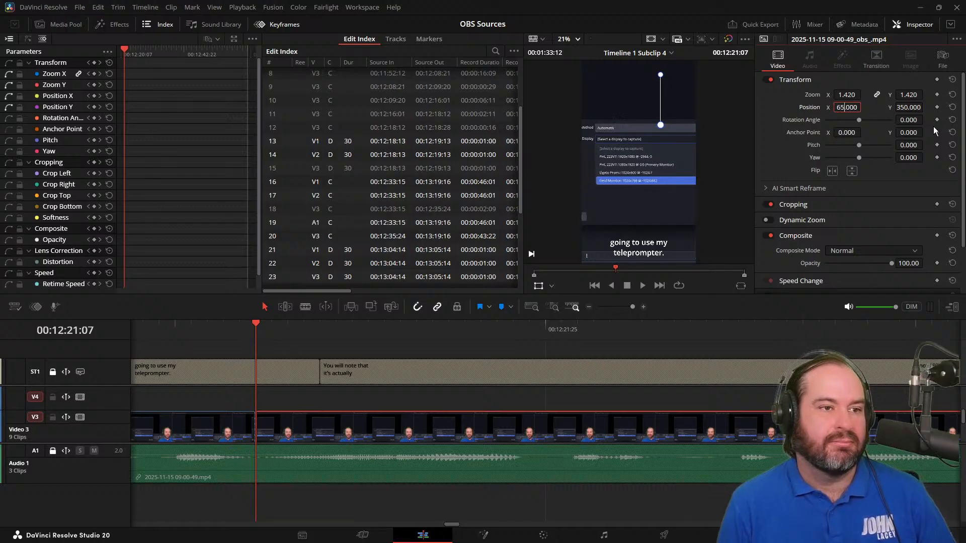
key(Up)
key(Up)
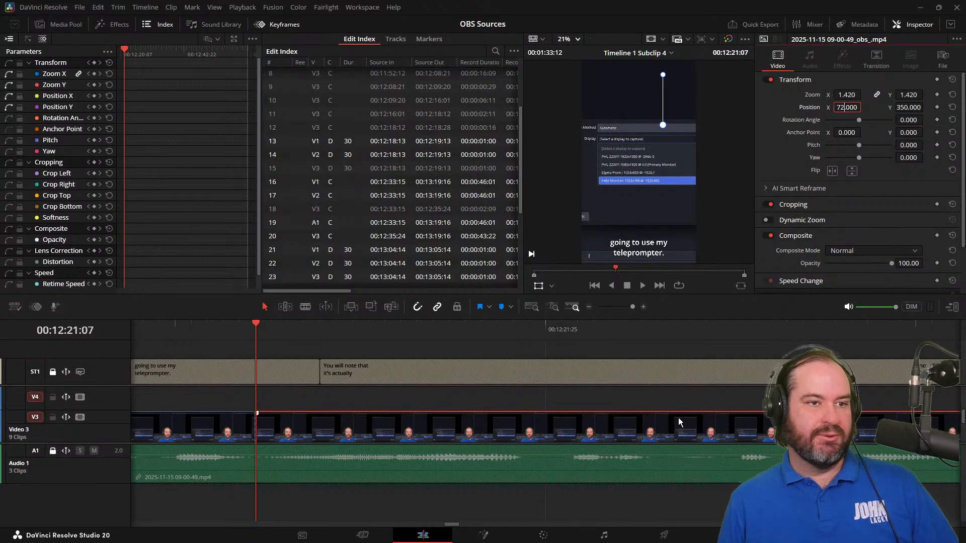
Split the V3 clip at 00:12:29:03, just before the display gets selected in the screen capture.
drag(258, 325, 778, 325)
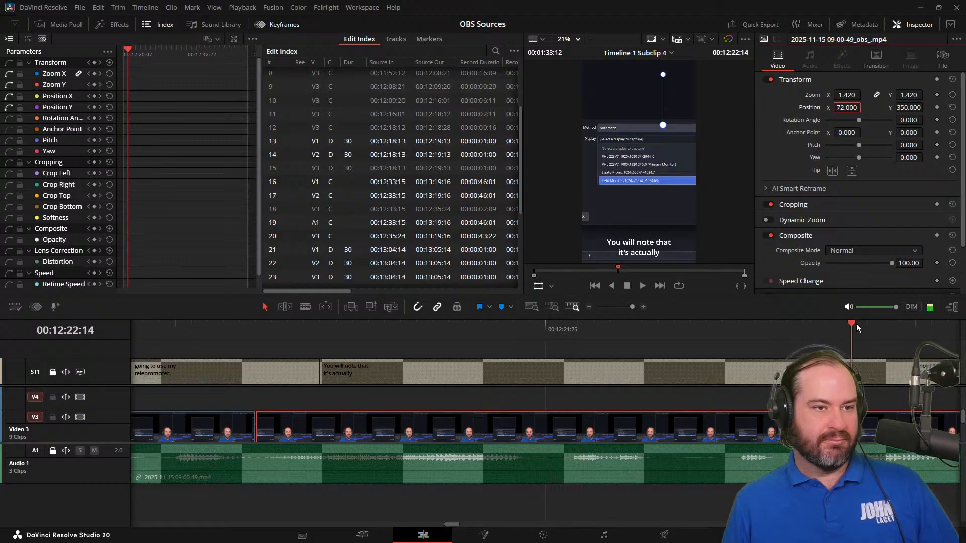
drag(909, 328, 942, 327)
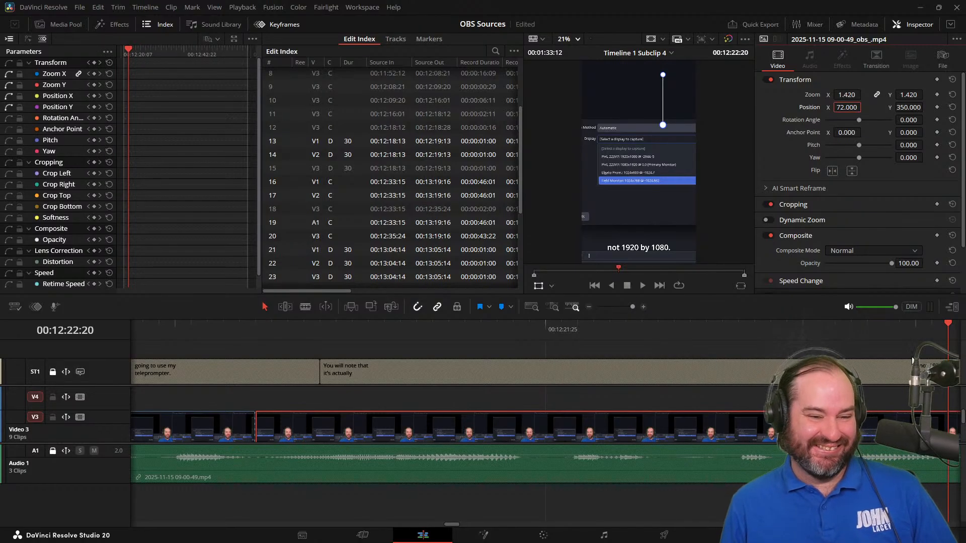
key(space)
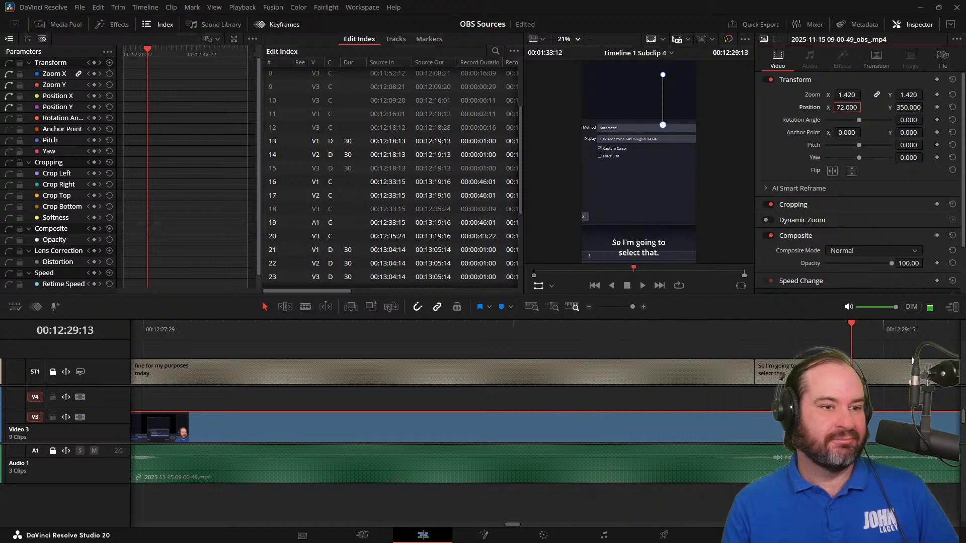
key(Left)
key(Left)
key(Left)
key(Left)
key(Left)
key(Left)
key(Left)
key(Left)
key(Left)
key(Left)
key(Left)
key(Left)
key(Left)
key(Left)
key(Left)
key(Left)
key(Left)
key(Right)
key(Right)
key(Right)
key(Right)
key(Right)
key(Right)
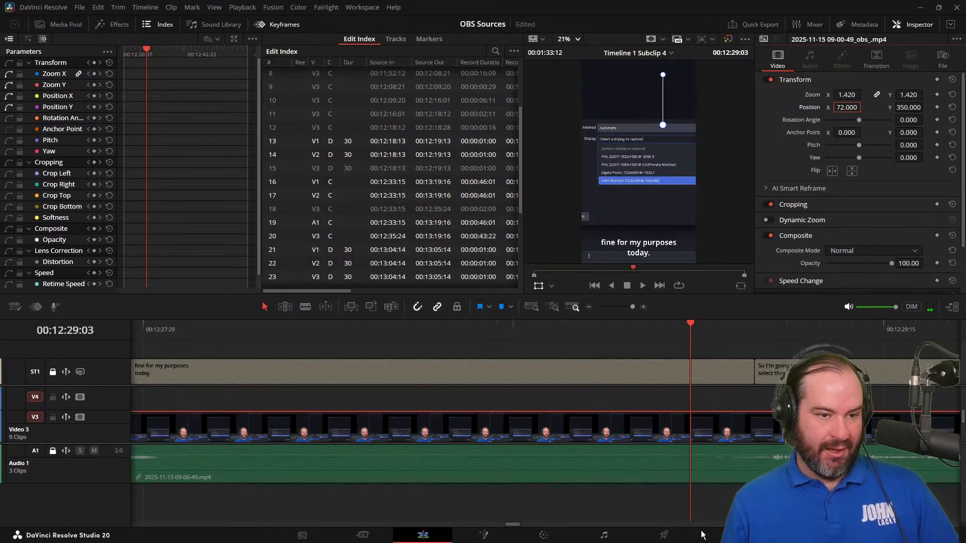
click(717, 424)
key(ctrl+backslash)
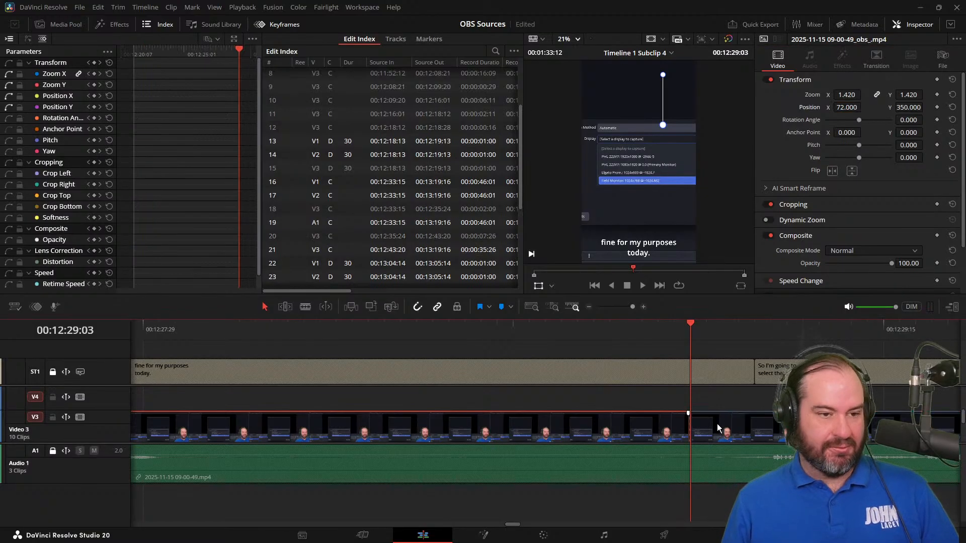
Review the V3 segment backwards from the 00:12:29:03 split to the 00:12:21:07 cut, checking the captions and the layout switch.
key(j)
key(j)
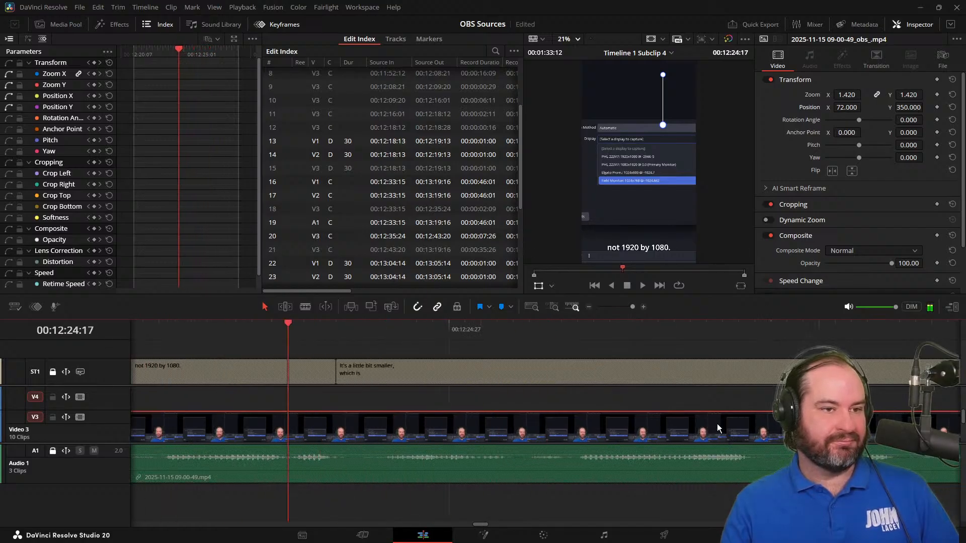
key(k)
key(Left)
key(Left)
key(Left)
key(Left)
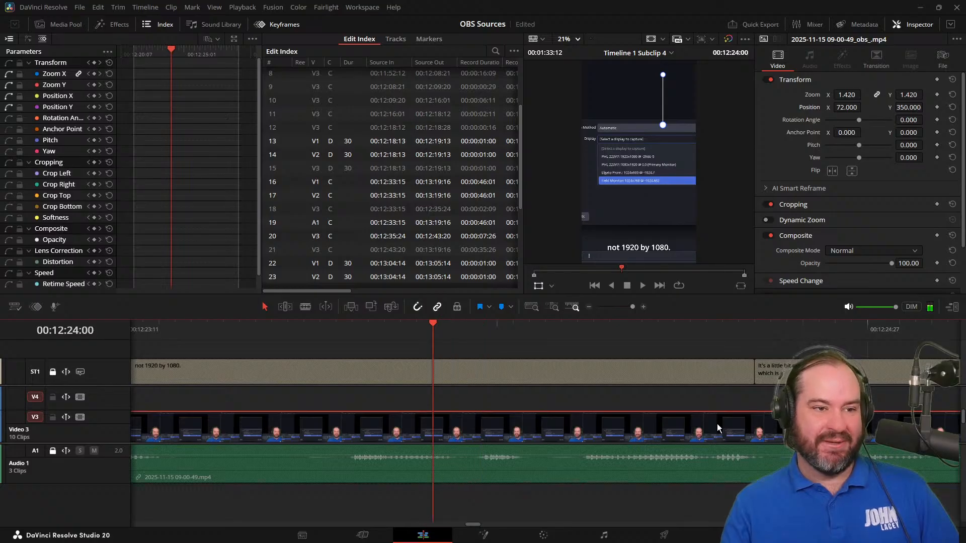
key(Left)
key(Left)
key(Left)
key(Left)
key(Left)
key(Left)
key(Left)
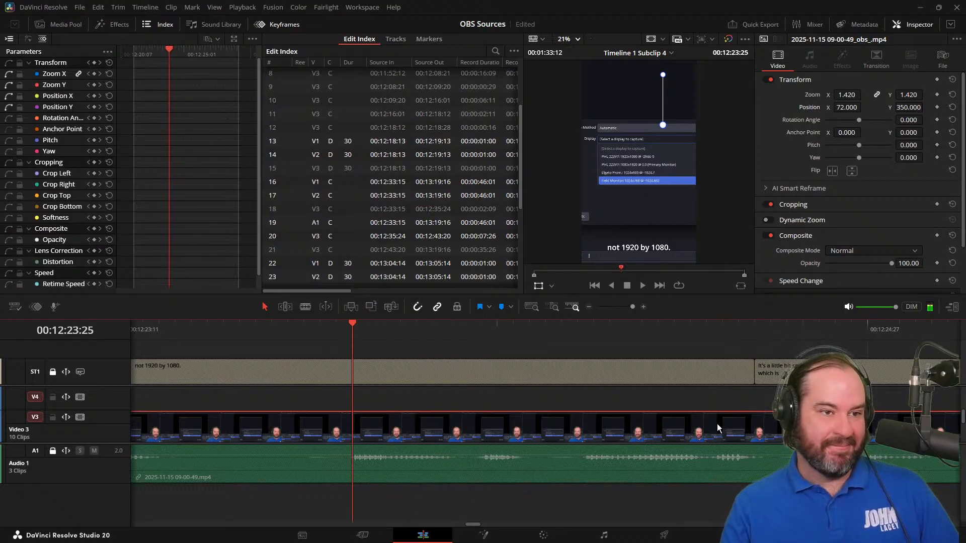
key(Left)
key(Left)
key(Left)
key(Left)
key(Left)
key(Left)
key(Left)
key(Left)
key(Left)
key(Left)
key(Left)
key(Left)
key(Left)
key(Left)
key(Left)
key(Left)
key(Left)
key(Left)
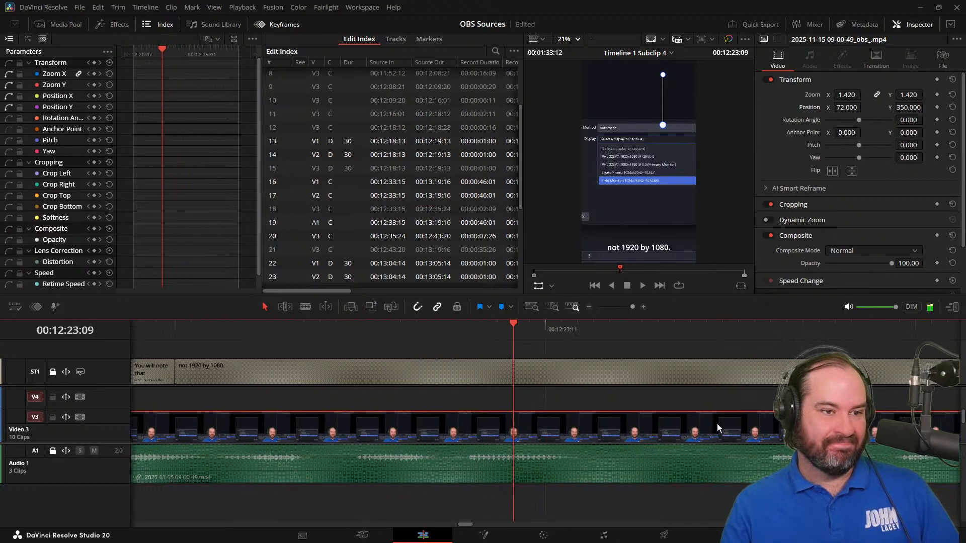
key(Left)
key(Left)
key(Left)
key(Left)
key(Left)
key(Left)
key(Left)
key(Left)
key(Left)
key(Left)
key(Left)
key(Left)
key(Left)
key(Left)
key(Left)
key(Left)
key(Left)
key(Left)
key(Left)
key(Left)
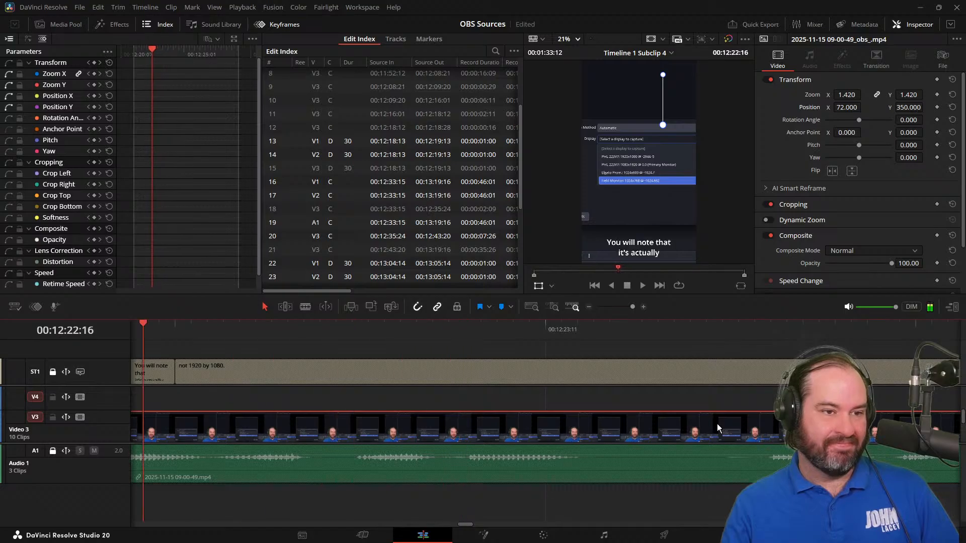
key(Left)
key(Left)
key(Left)
key(Left)
key(Left)
key(Left)
key(Left)
key(Left)
key(Left)
key(Left)
key(Left)
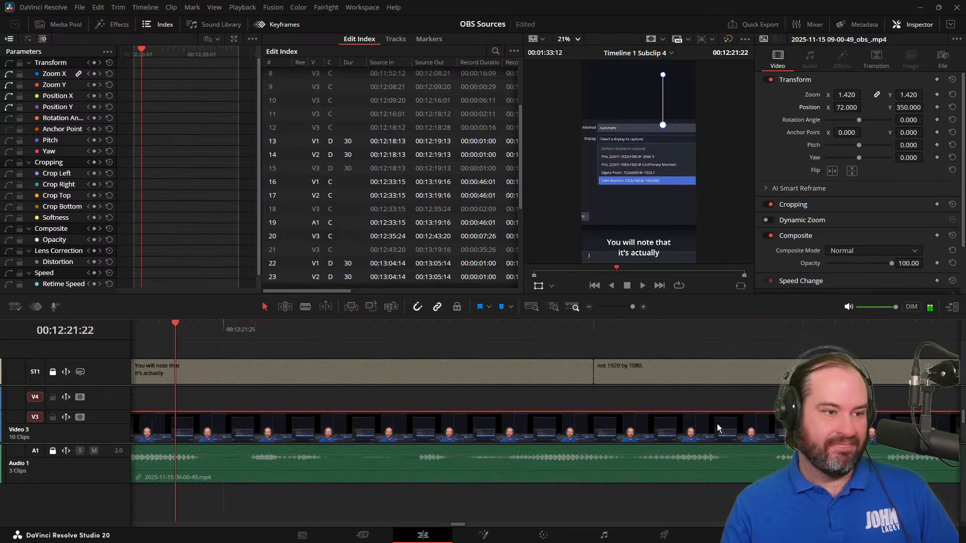
key(j)
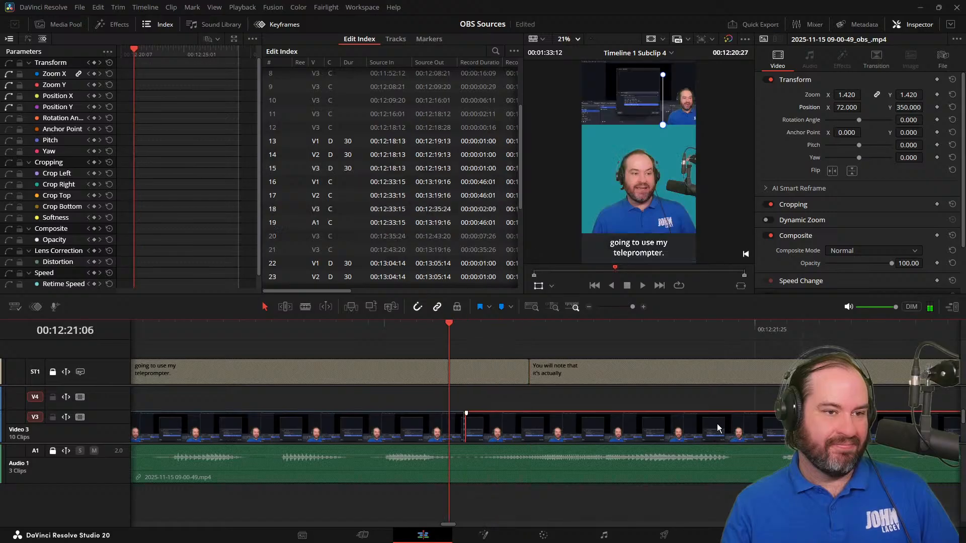
key(k)
key(l)
key(k)
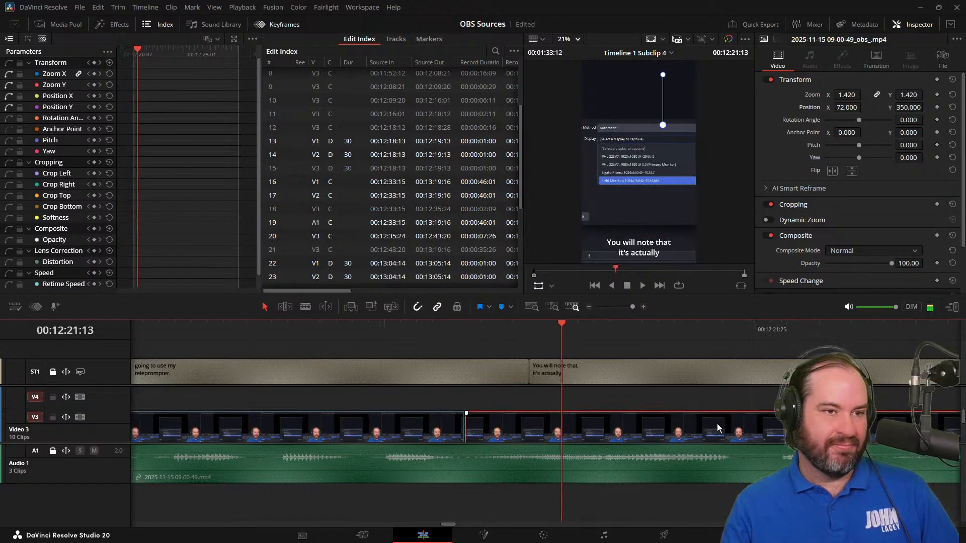
Split the V3 clip at 00:12:24:21, at the start of the caption "It's a little bit smaller, which is".
key(l)
key(k)
key(l)
key(k)
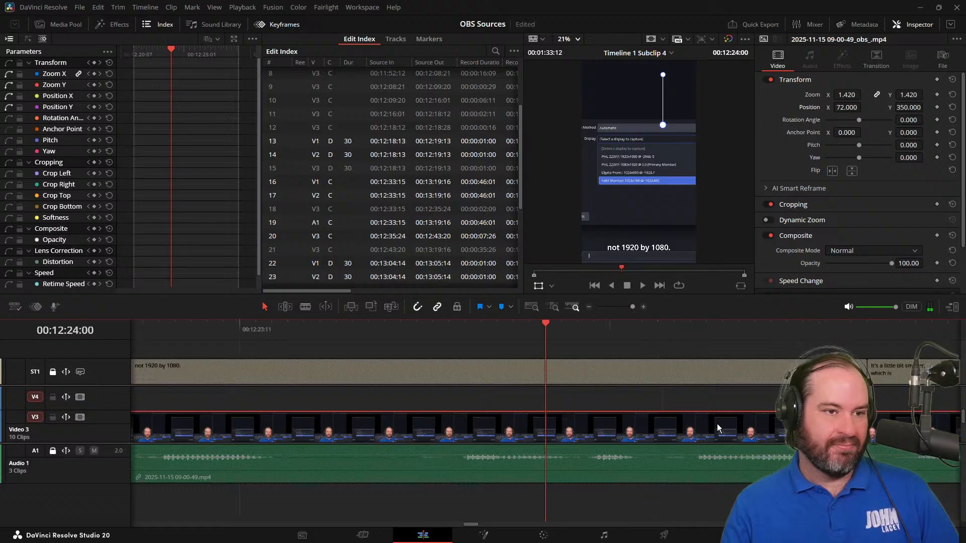
key(Right)
key(Right)
key(Right)
key(Right)
key(Right)
key(Right)
key(Right)
key(Right)
key(Right)
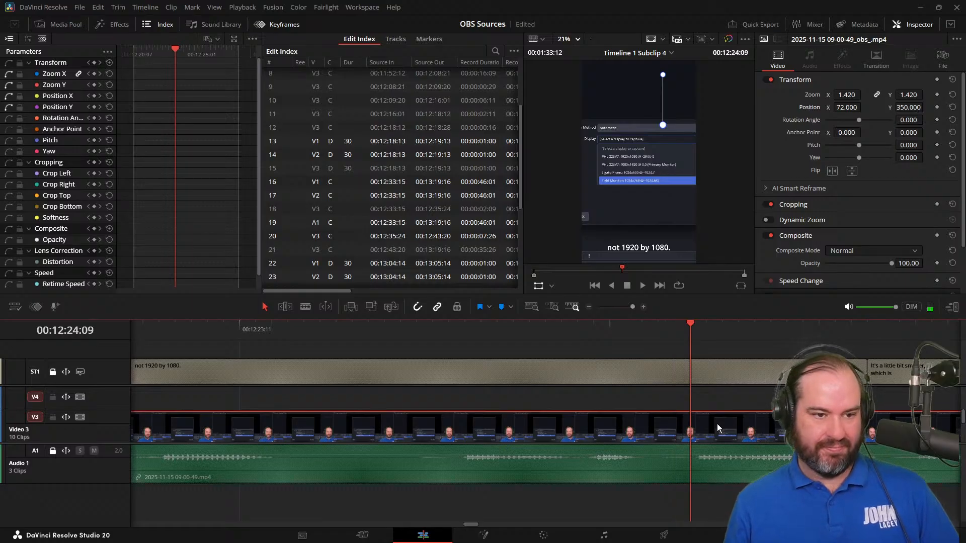
key(Right)
key(Right)
key(Right)
key(Right)
key(Right)
key(Right)
key(Right)
key(Right)
key(Right)
key(Right)
key(Right)
key(Right)
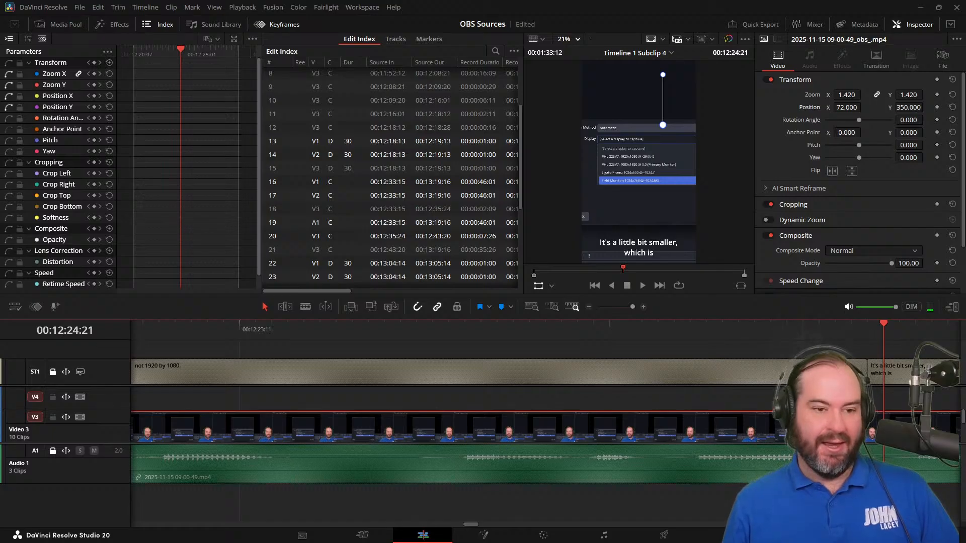
key(ctrl+b)
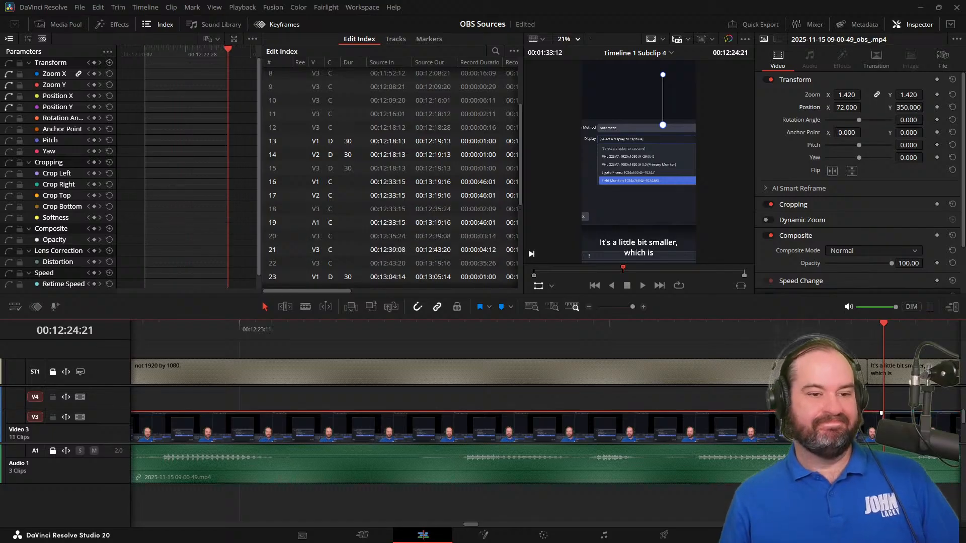
Split the V3 clip at 00:12:28:19, towards the end of the caption "fine for my purposes today.".
key(Right)
key(Right)
key(Right)
key(Right)
key(Right)
key(Right)
key(Right)
key(Right)
key(Right)
key(Right)
key(Right)
key(Right)
key(Right)
key(Right)
key(Right)
key(Right)
key(Right)
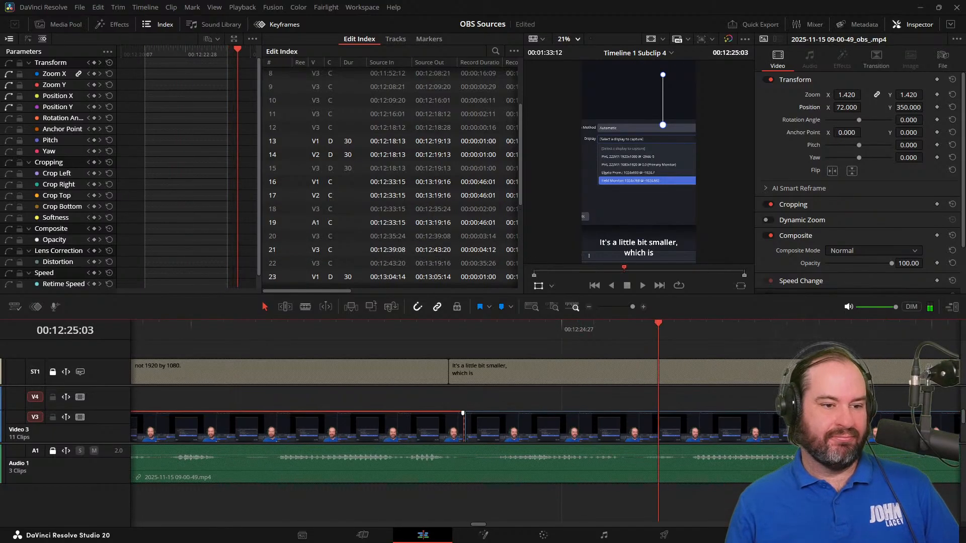
key(Right)
key(Right)
key(Right)
key(Right)
key(Right)
key(Right)
key(Right)
key(Right)
key(Right)
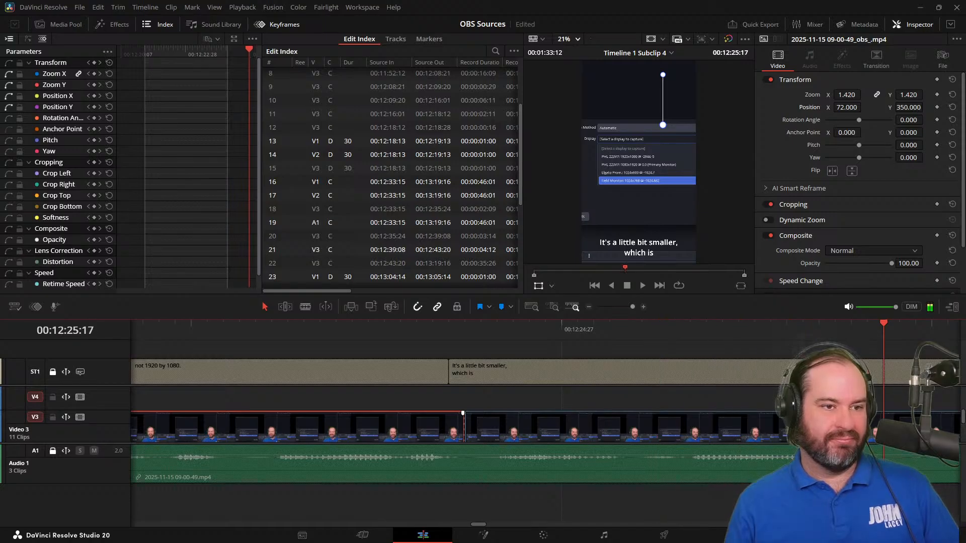
key(Right)
key(Right)
key(Right)
key(Right)
key(Right)
key(Right)
key(Right)
key(Right)
key(Right)
key(Right)
key(Right)
key(Right)
key(Right)
key(Right)
key(Right)
key(Right)
key(Right)
key(Right)
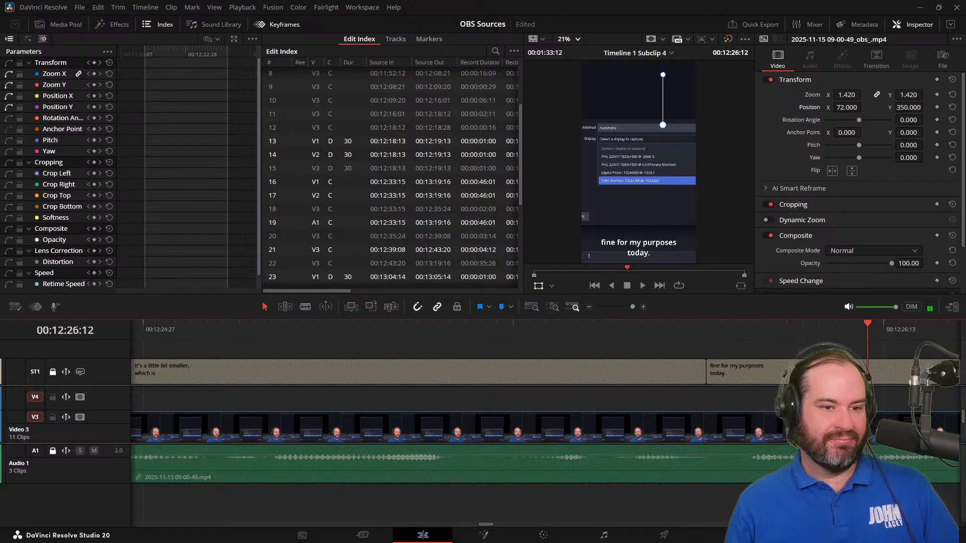
key(Right)
key(Right)
key(Right)
key(Right)
key(Right)
key(Right)
key(Right)
key(Right)
key(Right)
key(Right)
key(Right)
key(Right)
key(Right)
key(Right)
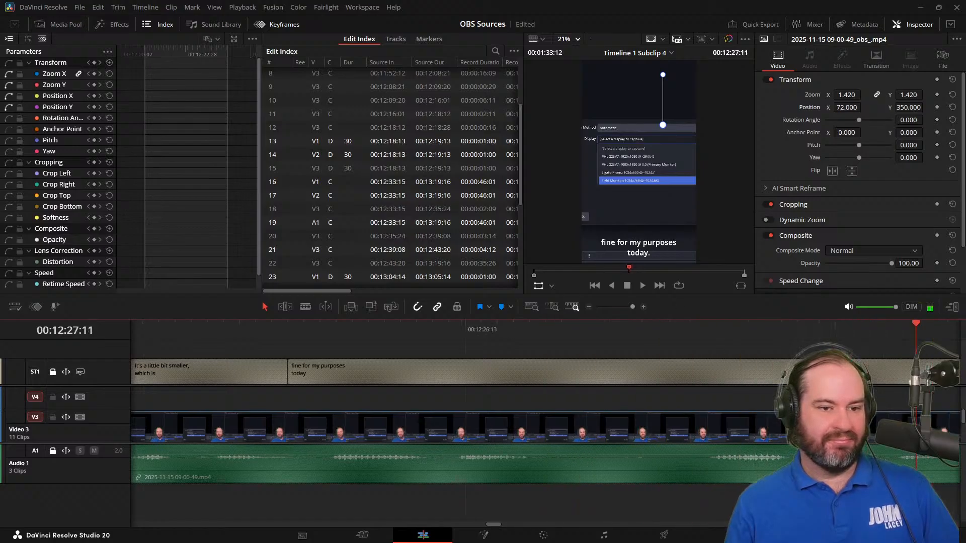
key(Right)
key(Right)
key(Right)
key(Right)
key(Right)
key(Right)
key(Right)
key(Right)
key(Right)
key(Right)
key(Right)
key(Right)
key(Right)
key(Right)
key(Right)
key(Right)
key(Right)
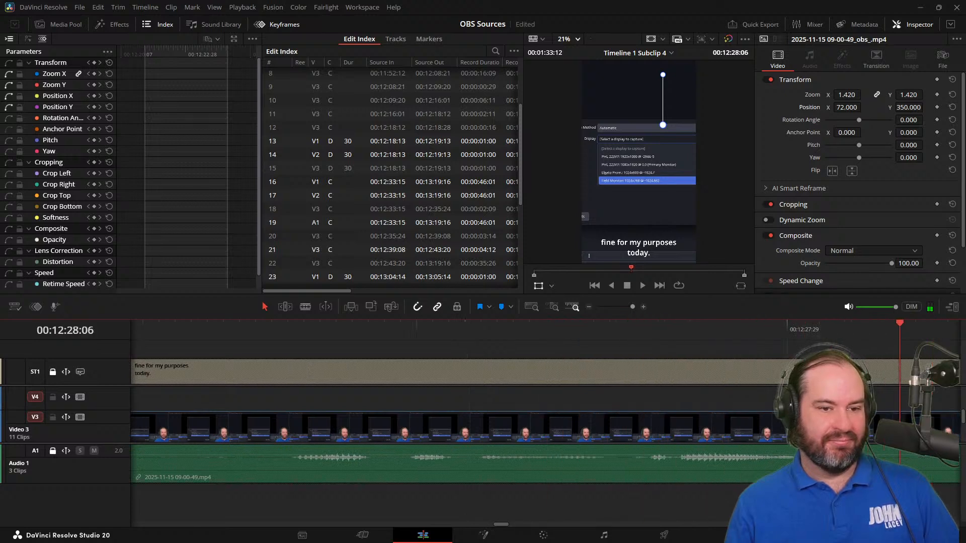
key(Right)
key(Right)
key(Right)
key(Right)
key(Right)
key(Right)
key(Right)
key(Right)
key(Right)
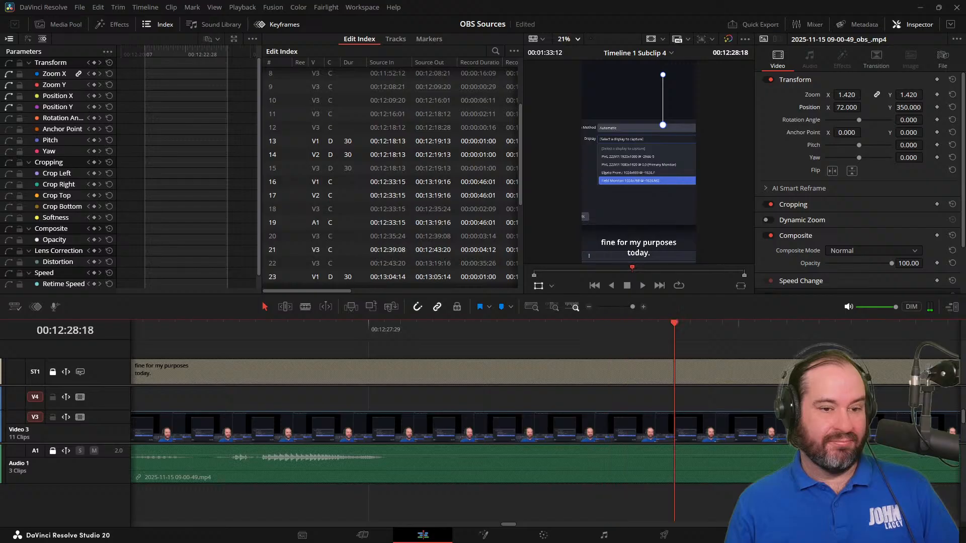
key(Right)
key(Right)
key(Right)
key(Right)
key(Right)
key(Right)
key(Right)
key(Right)
key(Right)
key(Right)
key(Right)
key(Right)
key(Right)
key(Right)
key(Right)
key(Right)
key(Right)
key(Right)
key(Left)
key(Left)
key(Left)
key(Left)
key(Left)
key(Left)
key(Left)
key(Left)
key(Left)
key(Left)
key(Left)
key(Left)
key(Left)
key(Left)
key(Left)
key(Left)
key(Left)
key(Left)
key(Left)
key(Left)
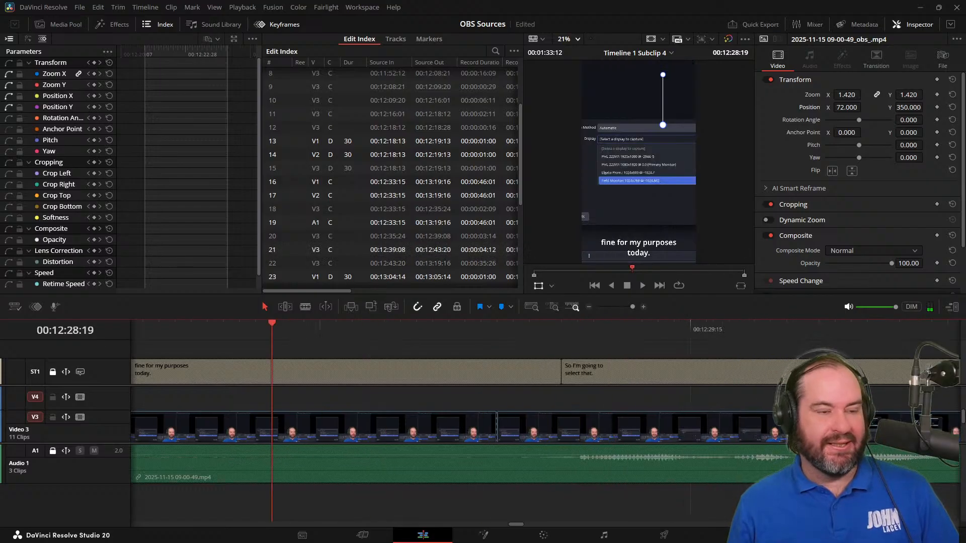
key(ctrl+backslash)
Set the opacity to 0 for the V3 segment between the 00:12:24:21 and 00:12:28:19 cuts.
click(413, 429)
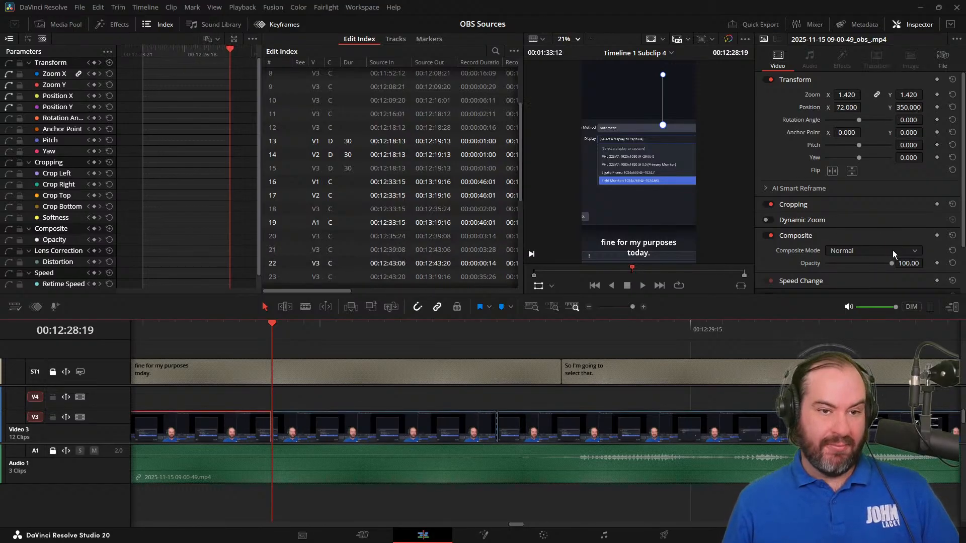
drag(887, 263, 799, 265)
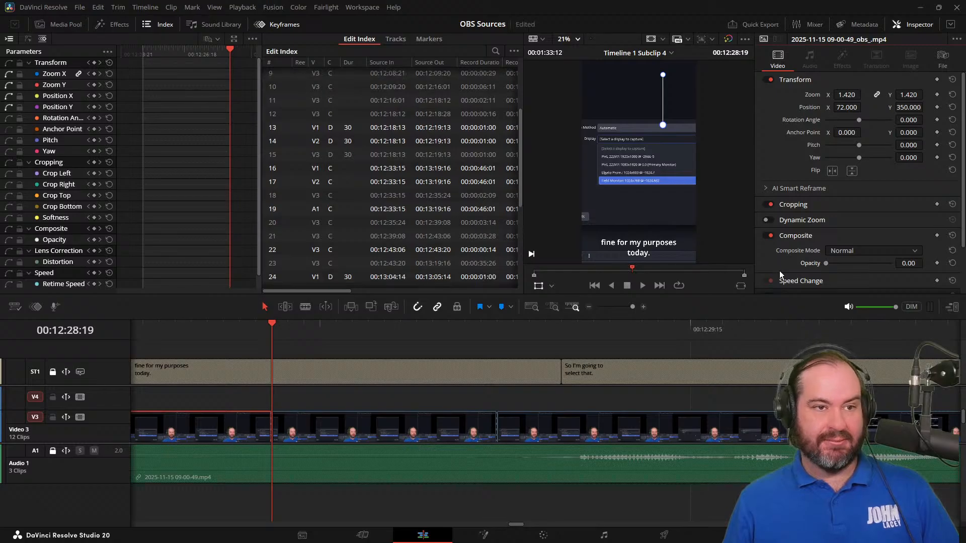
Play the timeline backwards to 00:12:21:25 to check the layout switch, and save the project.
key(j)
key(j)
key(j)
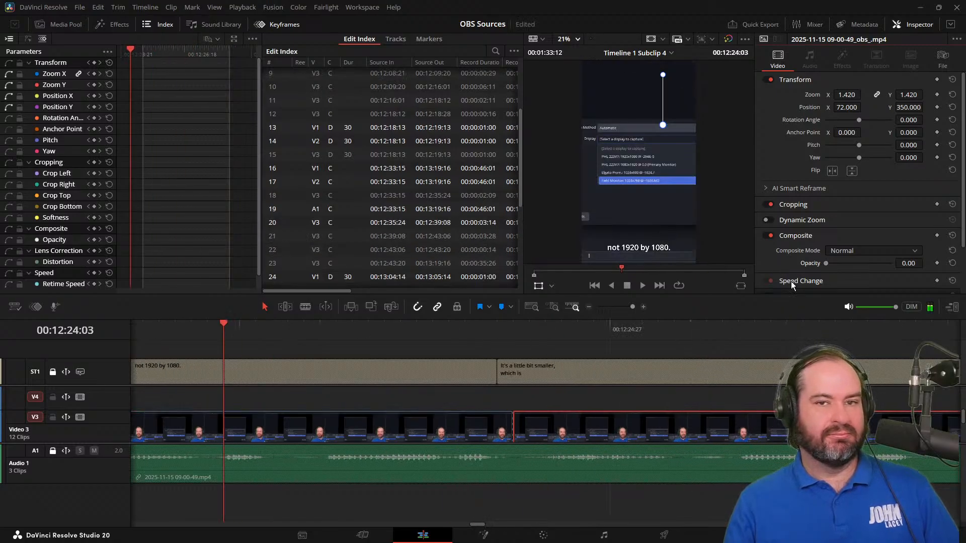
key(k)
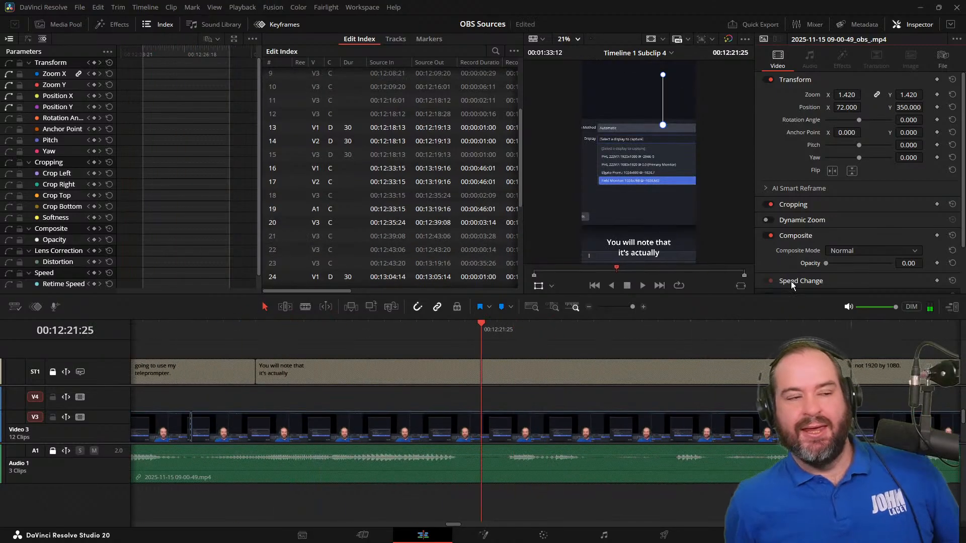
key(ctrl+s)
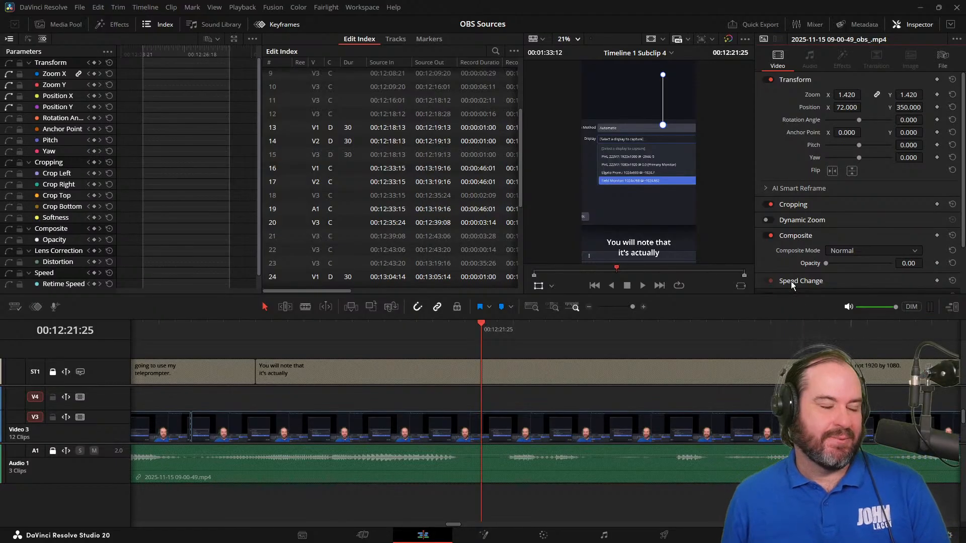
Play the short from its start at 00:11:45:01 to 00:12:36:24, checking the captions and layout switches.
click(590, 307)
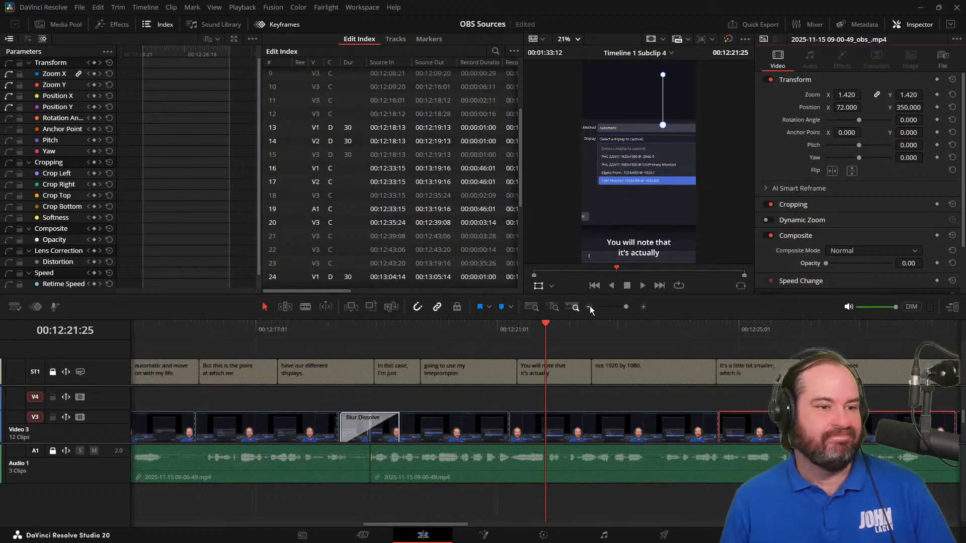
click(590, 307)
click(590, 307)
click(590, 307)
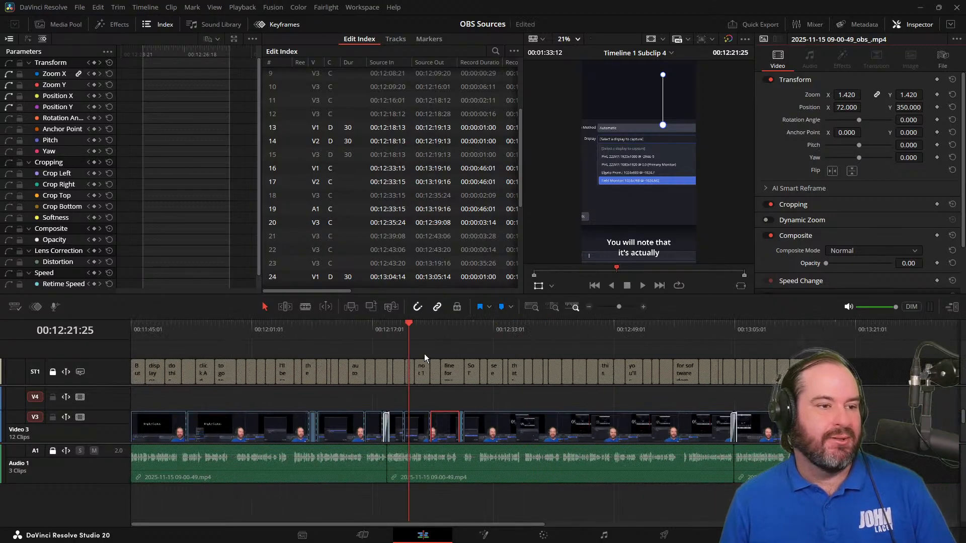
drag(409, 324, 3, 329)
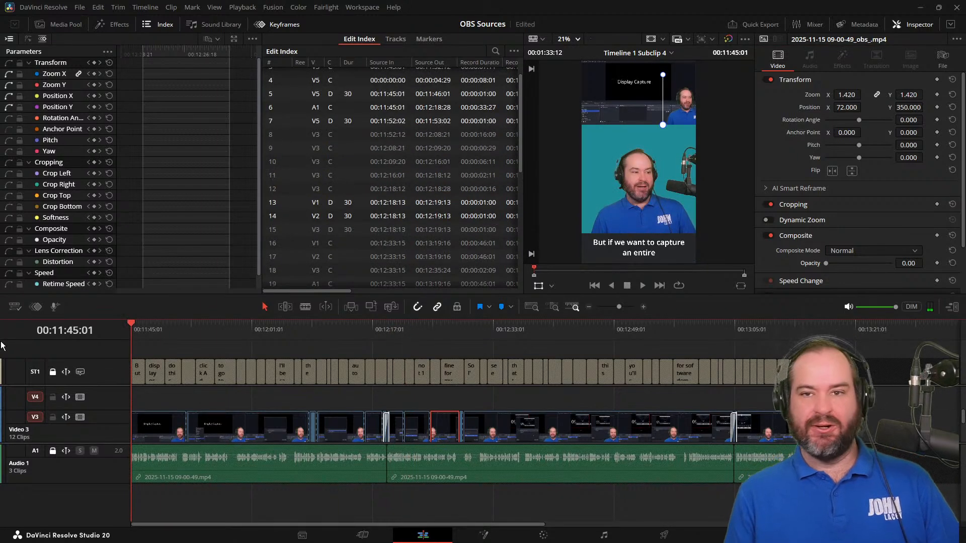
key(space)
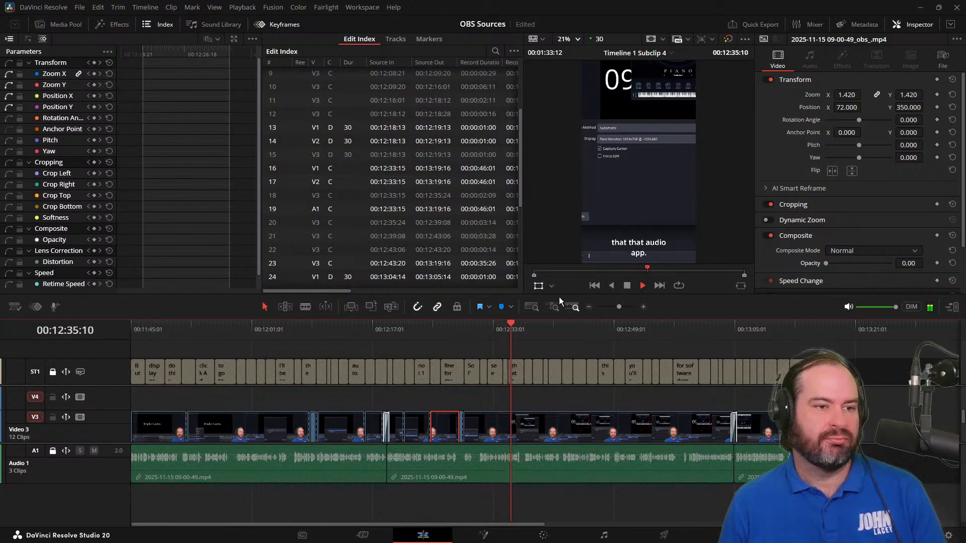
click(627, 285)
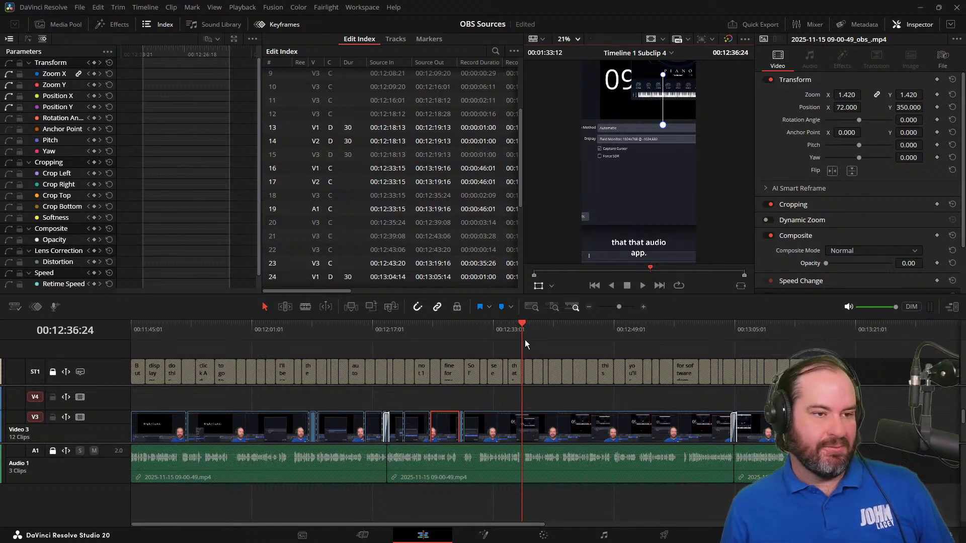
Step back through the timeline from 00:12:36:24 to 00:12:29:10 to locate where the selected display's preview appears.
key(Left)
key(Left)
key(Left)
key(Left)
key(Left)
key(Left)
key(Left)
key(Left)
key(Left)
key(Left)
key(Left)
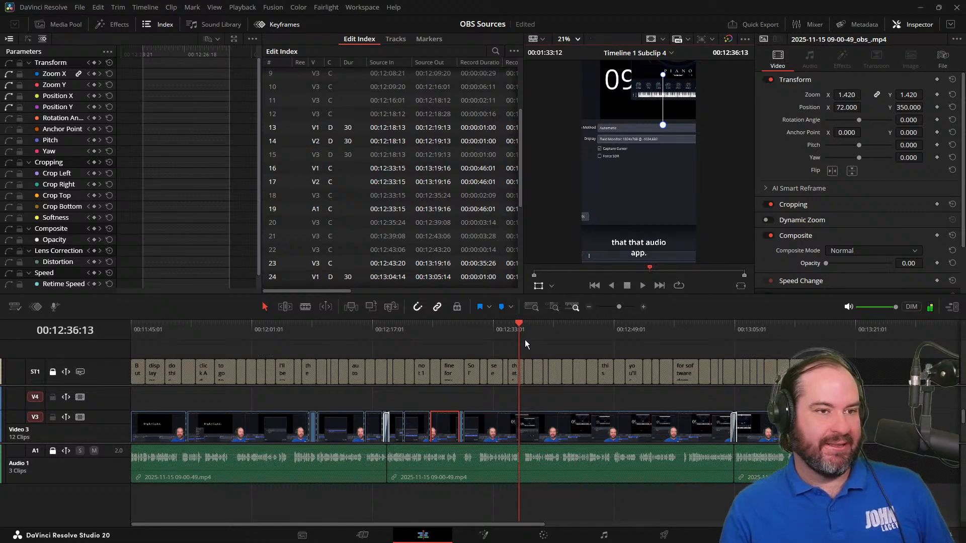
key(Left)
key(Left)
key(Left)
key(Left)
key(Left)
key(Left)
key(Left)
key(Left)
key(Left)
key(Left)
key(Left)
key(Left)
key(Left)
key(Left)
key(Left)
key(Left)
key(Left)
key(Left)
key(Left)
key(Left)
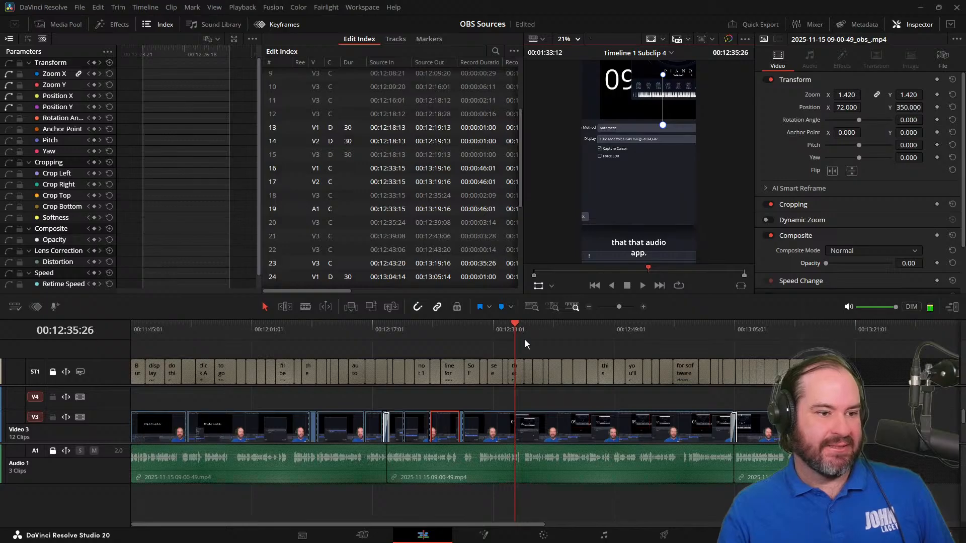
key(Left)
key(Left)
key(Left)
key(Left)
key(Left)
key(Left)
key(Left)
key(Left)
key(Left)
key(Left)
key(Left)
key(Left)
key(Left)
key(Left)
key(Left)
key(Left)
key(Left)
key(Left)
key(Left)
key(Left)
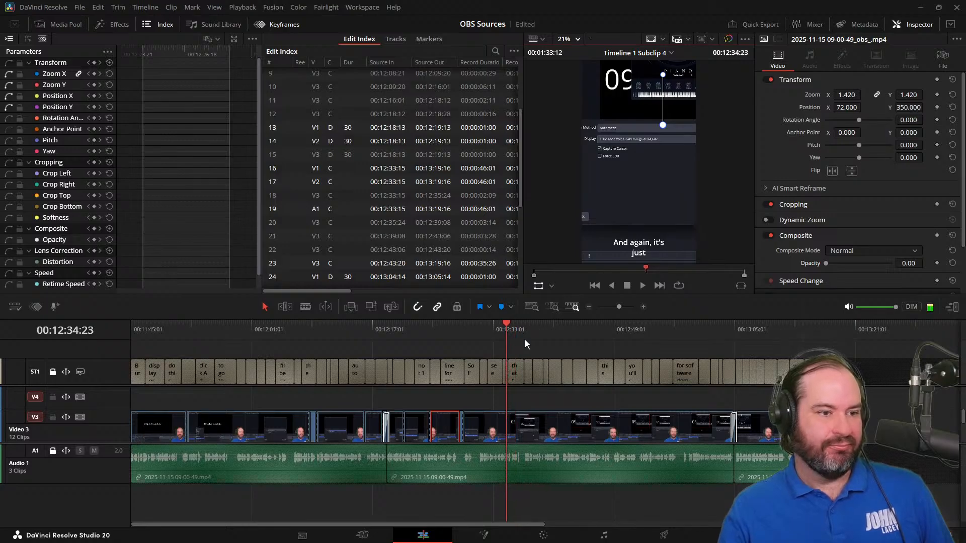
key(Left)
key(Left)
key(Left)
key(Left)
key(Left)
key(Left)
key(Left)
key(Left)
key(Left)
key(Left)
key(Left)
key(Left)
key(Left)
key(Left)
key(Left)
key(Left)
key(Left)
key(Left)
key(Left)
key(Left)
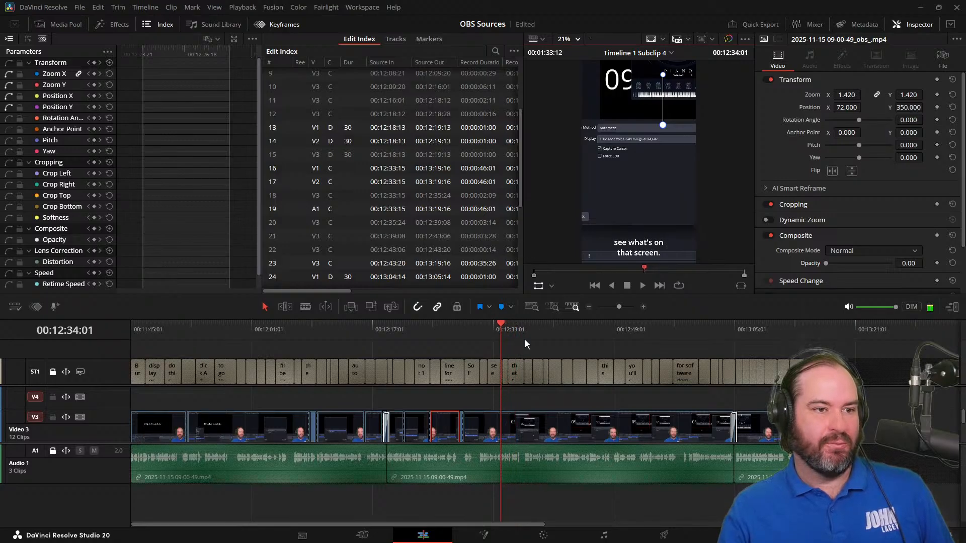
key(Left)
key(Left)
key(Left)
key(Left)
key(Left)
key(Left)
key(Left)
key(Left)
key(Left)
key(Left)
key(Left)
key(Left)
key(Left)
key(Left)
key(Left)
key(Left)
key(Left)
key(Left)
key(Left)
key(Left)
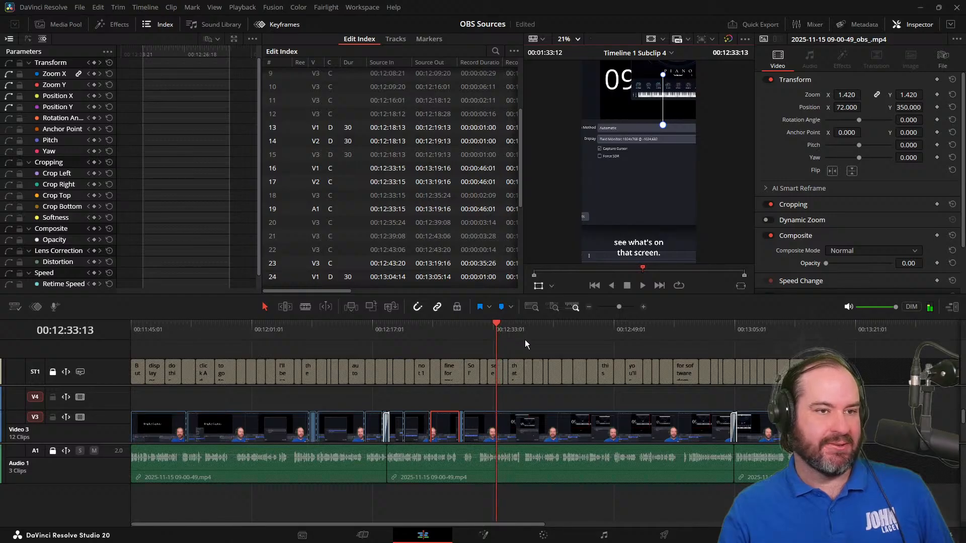
key(Left)
key(Left)
key(Left)
key(Left)
key(Left)
key(Left)
key(Left)
key(Left)
key(Left)
key(Left)
key(Left)
key(Left)
key(Left)
key(Left)
key(Left)
key(Left)
key(Left)
key(Left)
key(Left)
key(Left)
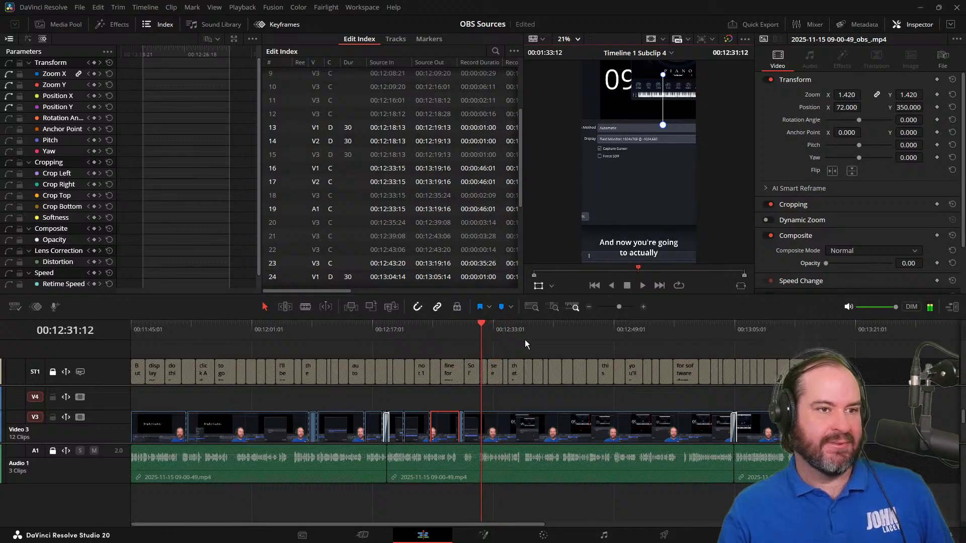
key(Left)
key(Left)
key(Left)
key(Left)
key(Left)
key(Left)
key(Left)
key(Left)
key(Left)
key(Left)
key(Left)
key(Left)
key(Left)
key(Left)
key(Left)
key(Left)
key(Left)
key(Left)
key(Left)
key(Left)
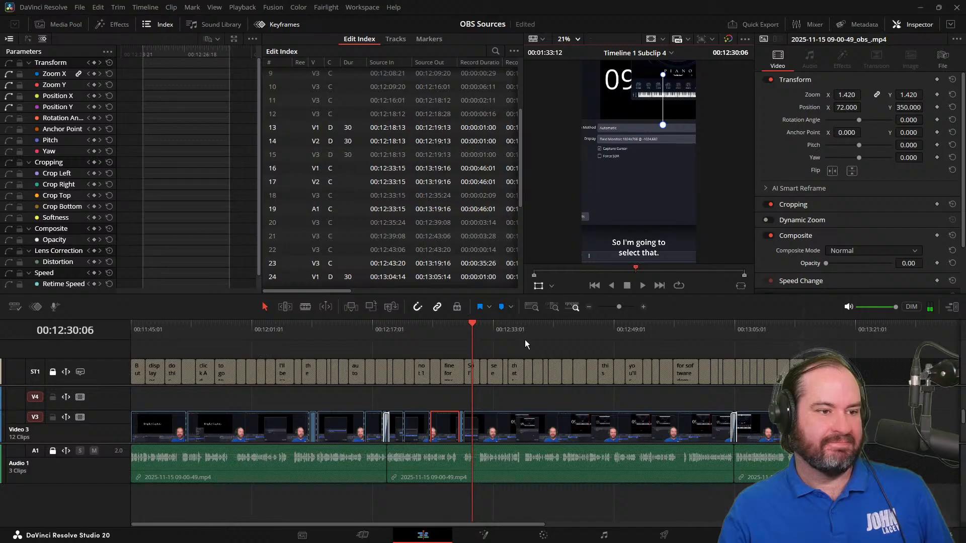
key(Left)
key(Left)
key(Left)
key(Left)
key(Left)
key(Left)
key(Left)
key(Left)
key(Left)
key(Left)
key(Left)
key(Left)
key(Left)
key(Left)
key(Left)
key(Left)
key(Left)
key(Left)
key(Left)
key(Left)
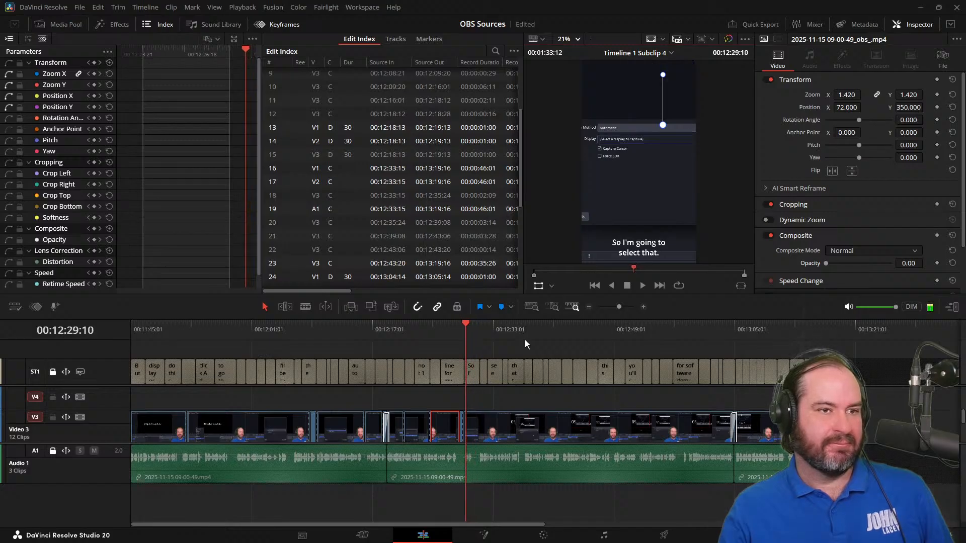
Add a Zoom keyframe at 00:12:29:17 to the long V3 clip that follows the cut near the caption "So I'm going to select that.".
key(Right)
key(Right)
key(Right)
key(Right)
key(Right)
key(Right)
key(Right)
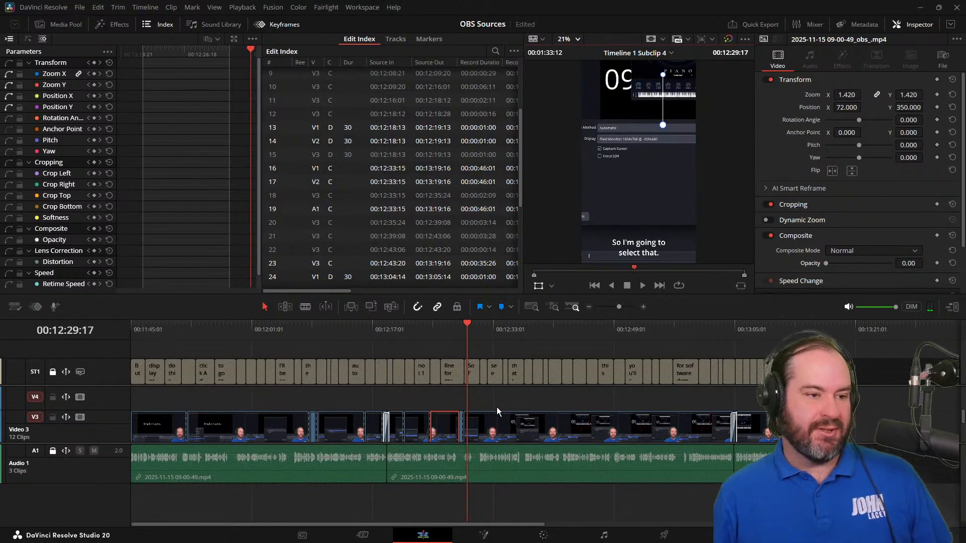
click(493, 422)
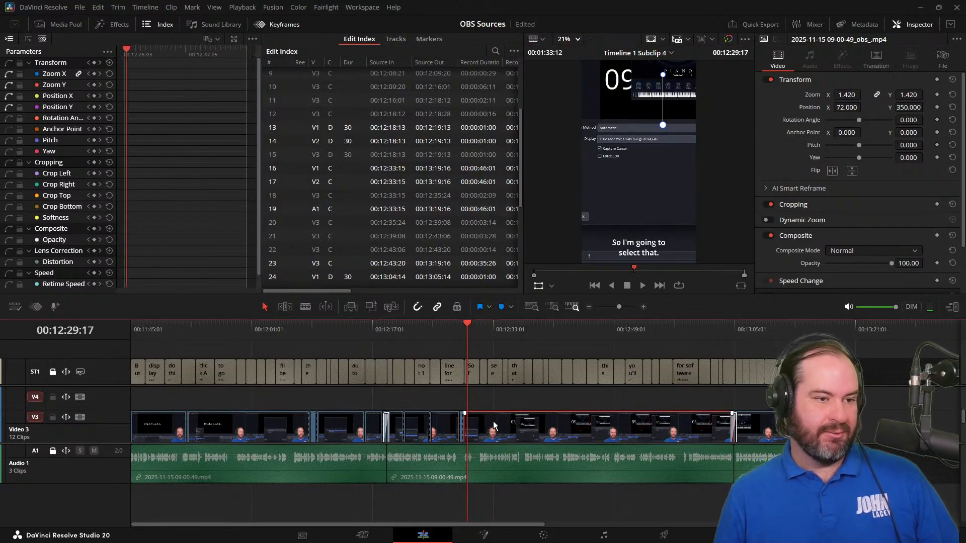
click(937, 96)
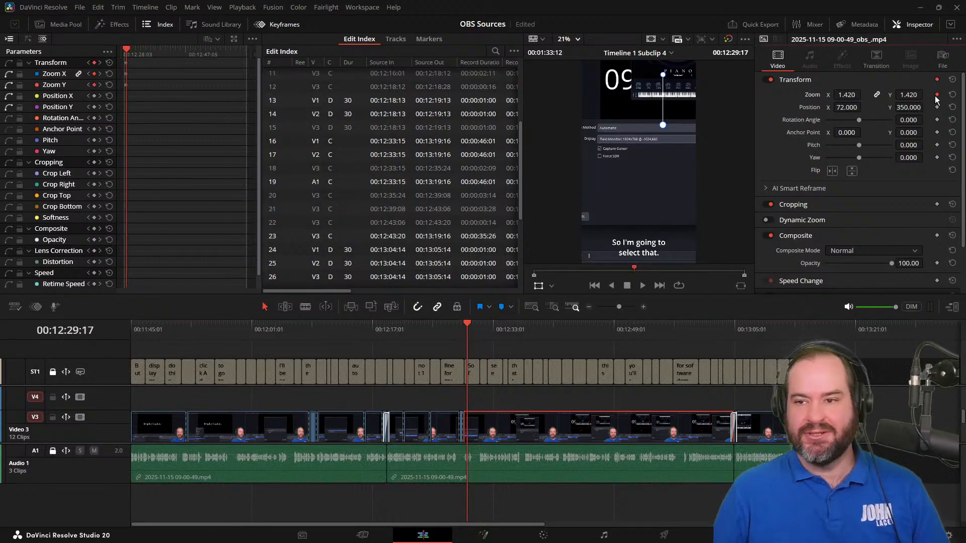
Add a Position keyframe to the long V3 clip at 00:12:29:17 and set its Position X to -30.
click(937, 107)
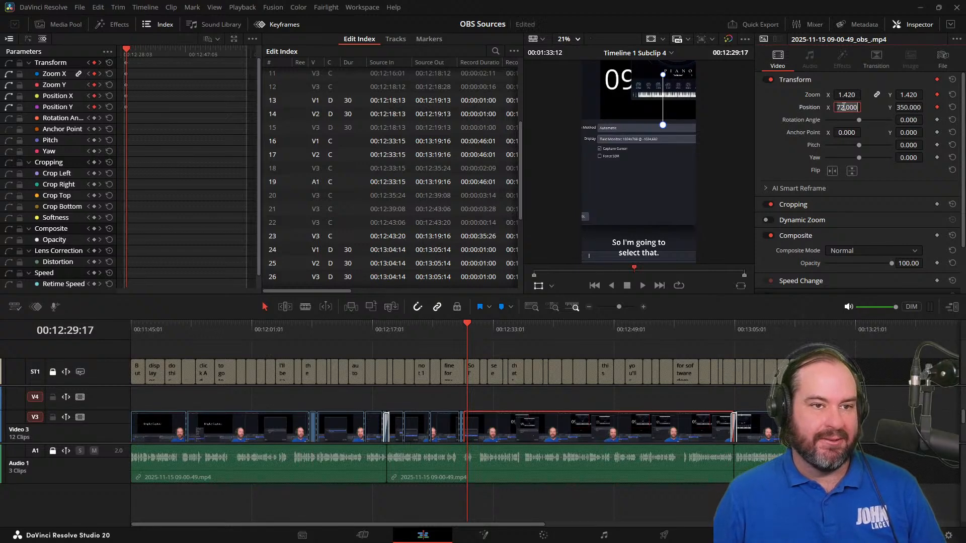
key(Down)
key(Down)
key(Down)
key(Down)
key(Down)
key(Down)
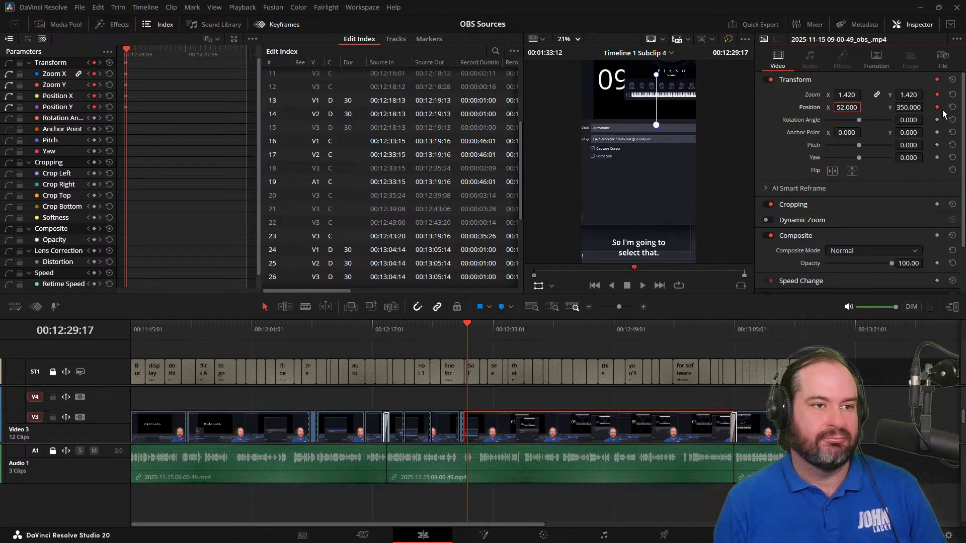
key(Down)
key(Down)
key(Down)
key(Down)
key(Down)
key(Down)
key(Down)
key(Down)
key(Down)
key(Down)
key(Down)
key(Down)
key(Down)
key(Down)
key(Down)
key(Down)
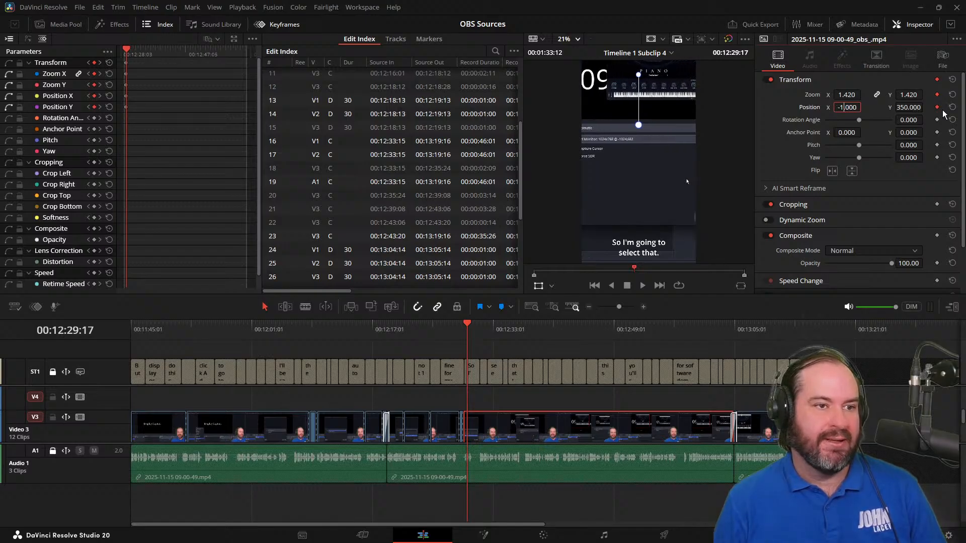
key(Down)
key(Down)
key(Down)
key(Down)
key(Down)
key(Down)
key(Down)
key(Down)
key(Down)
key(Down)
key(Down)
key(Down)
key(Down)
key(Down)
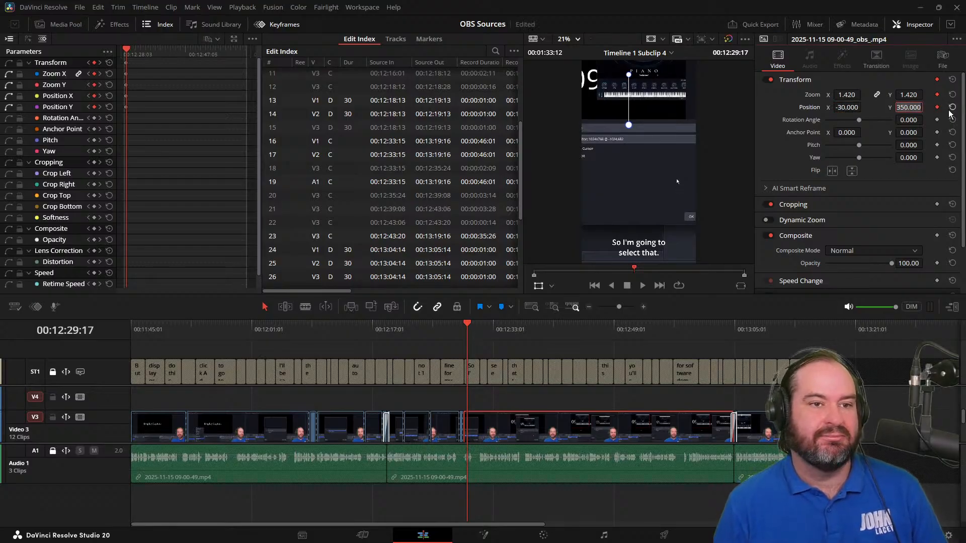
Lower the V3 clip's Position Y to -69 to bring the display preview down into the frame.
key(Down)
key(Down)
key(Down)
key(Down)
key(Down)
key(Down)
key(Down)
key(Down)
key(Down)
key(Down)
key(Down)
key(Down)
key(Down)
key(Down)
key(Down)
key(Down)
key(Down)
key(Down)
key(Down)
key(Down)
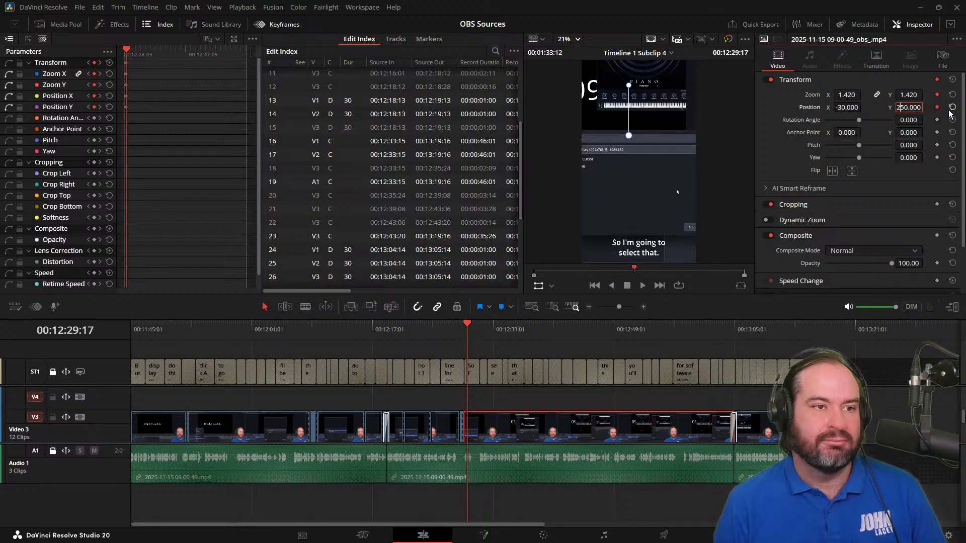
key(Down)
key(Down)
key(Down)
key(Down)
key(Down)
key(Down)
key(Down)
key(Down)
key(Down)
key(Down)
key(Down)
key(Down)
key(Down)
key(Down)
key(Down)
key(Down)
key(Down)
key(Down)
key(Down)
key(Down)
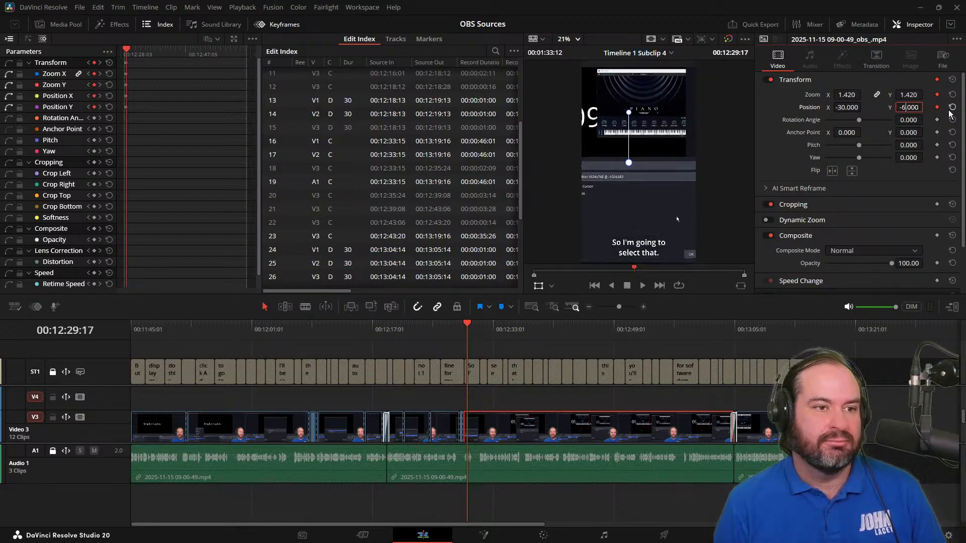
key(Down)
key(Down)
key(Down)
key(Down)
key(Down)
key(Down)
key(Down)
key(Down)
key(Down)
key(Down)
key(Down)
key(Down)
key(Down)
key(Down)
key(Down)
key(Down)
key(Down)
key(Down)
key(Down)
key(Down)
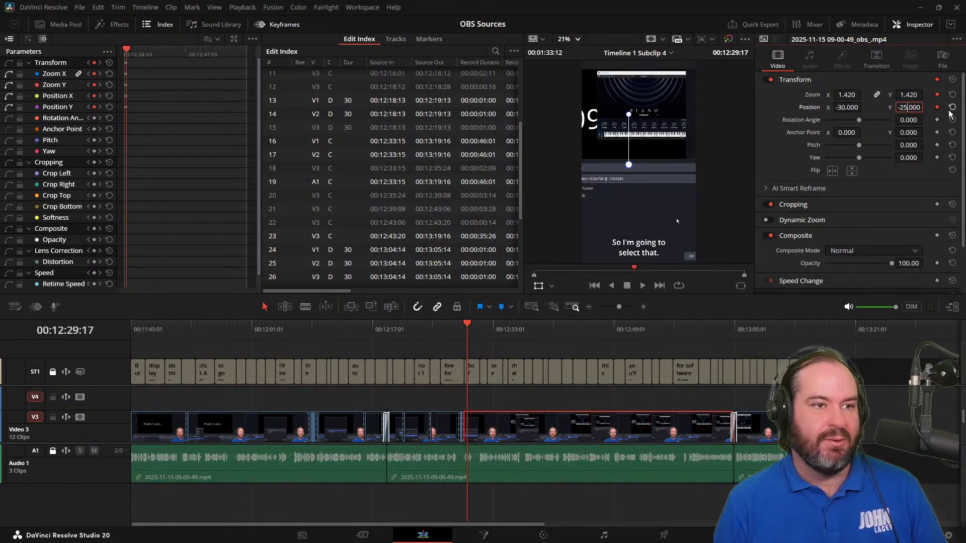
key(Down)
key(Down)
key(Down)
key(Down)
key(Down)
key(Down)
key(Down)
key(Down)
key(Down)
key(Down)
key(Down)
key(Down)
key(Down)
key(Down)
key(Down)
key(Down)
key(Down)
key(Down)
key(Down)
key(Down)
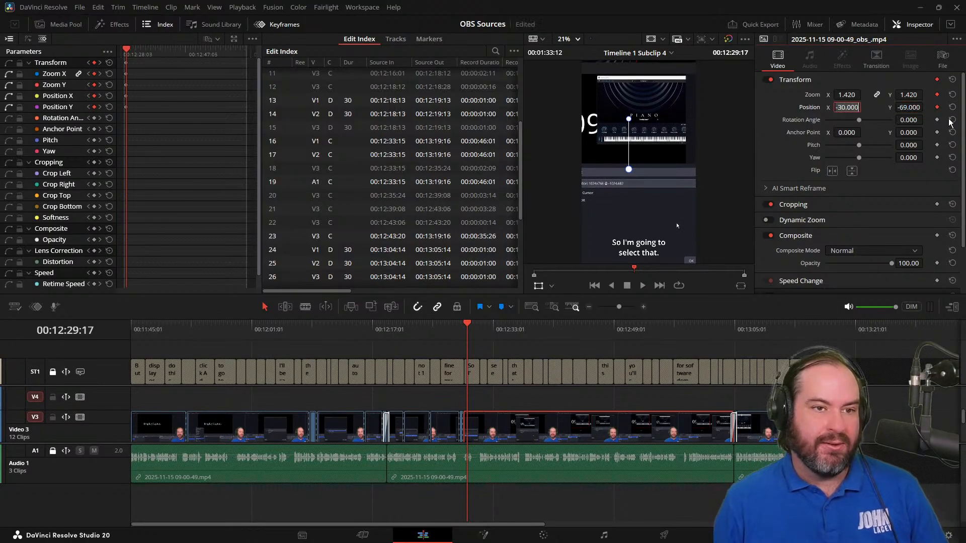
Set the V3 clip's Position X to -50 to center the display preview horizontally.
key(Down)
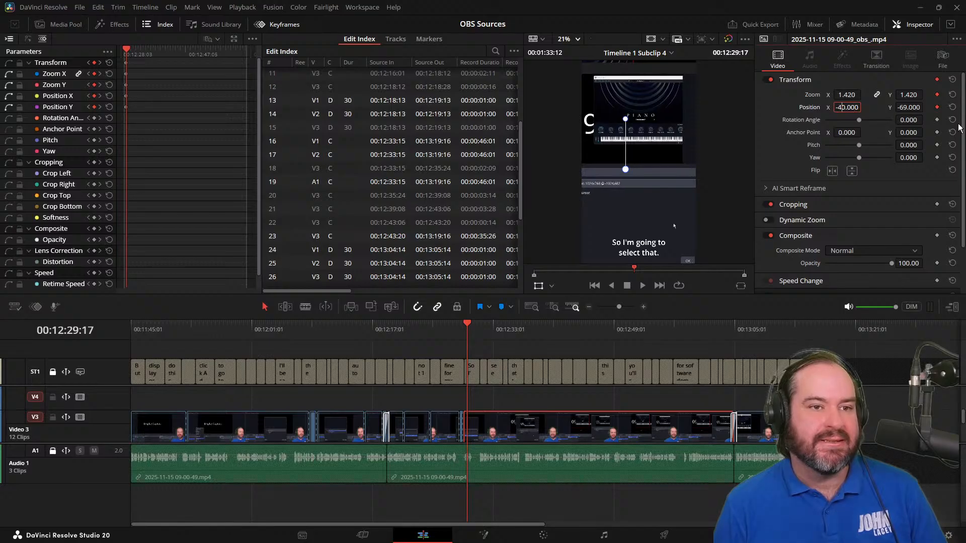
key(Down)
key(Down)
key(Up)
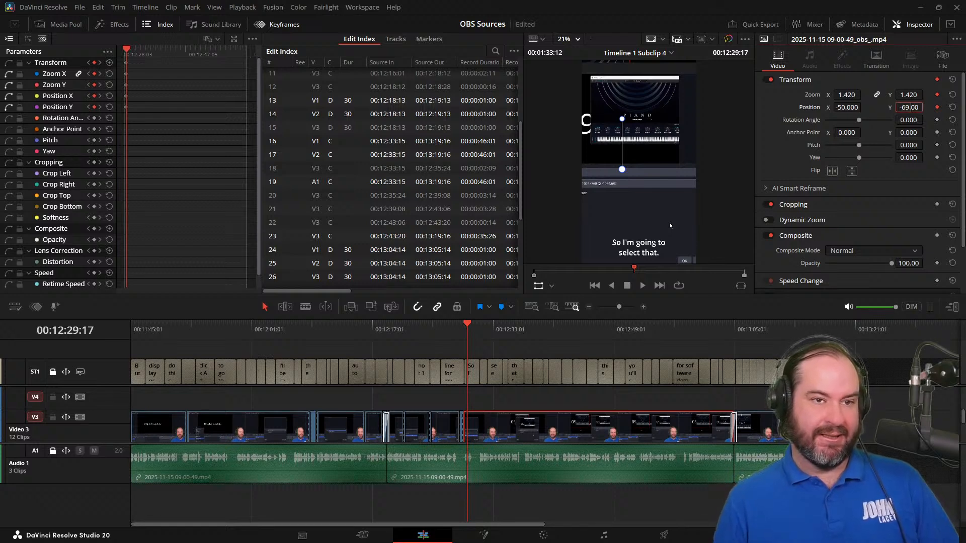
Lower the V3 clip's Position Y further to -299 so the preview sits nearer the frame's middle.
key(Down)
key(Down)
key(Down)
key(Down)
key(Down)
key(Down)
key(Down)
key(Down)
key(Down)
key(Down)
key(Down)
key(Down)
key(Down)
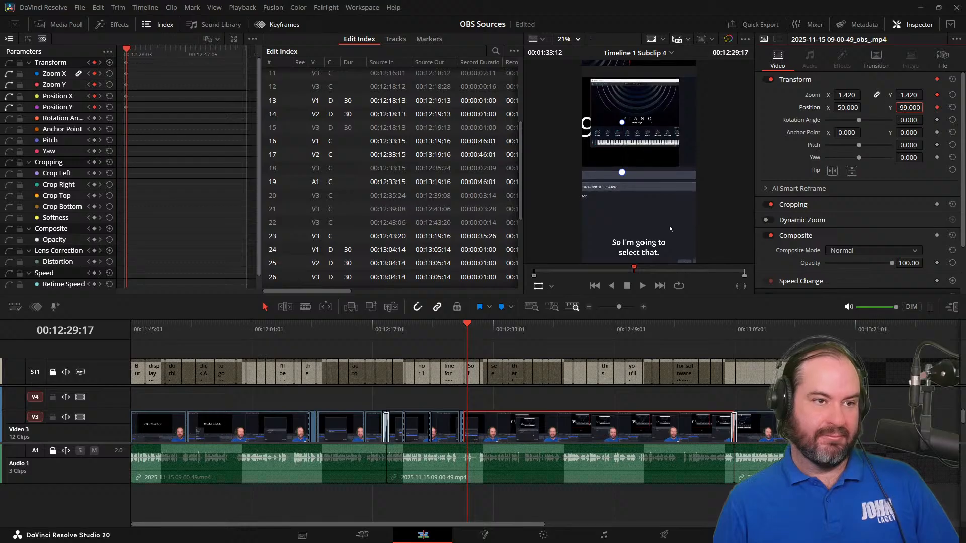
key(Down)
key(Down)
key(Down)
key(Down)
key(Down)
key(Down)
key(Down)
key(Down)
key(Down)
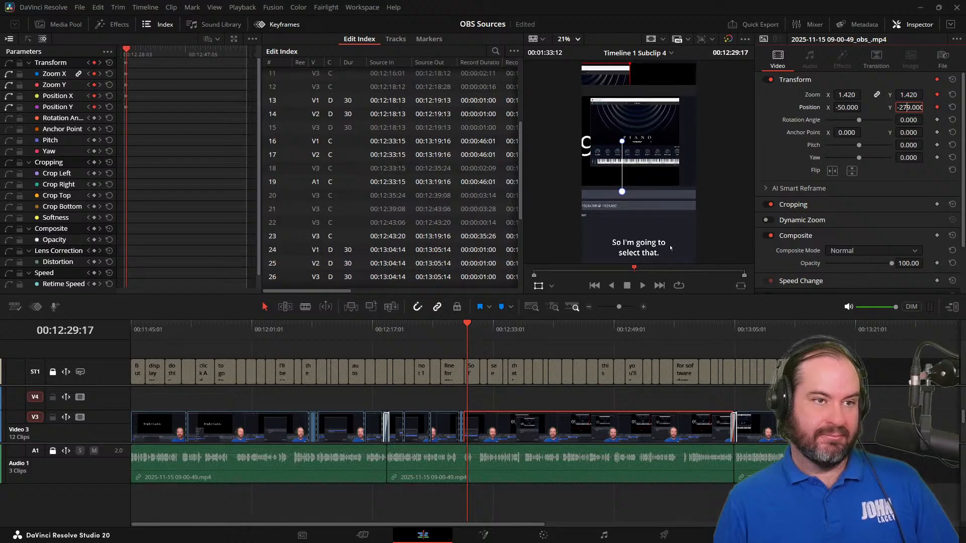
key(Down)
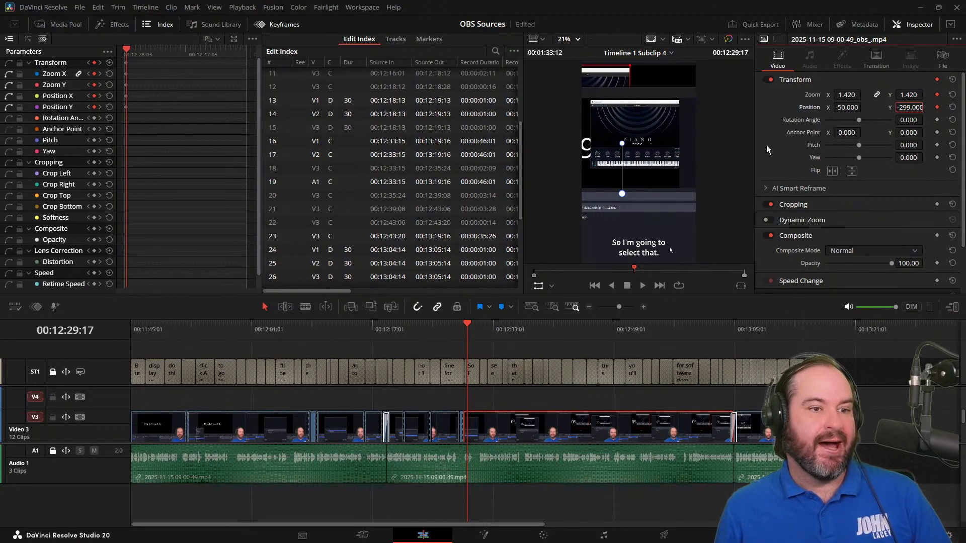
Play through the cut into the long V3 clip to check how the repositioned display preview appears.
key(Left)
key(Left)
key(Left)
key(Left)
key(Left)
key(Left)
key(Left)
key(Left)
key(Left)
key(Left)
key(Left)
key(Left)
key(Left)
key(Left)
key(Left)
key(Left)
key(Left)
key(Left)
key(Left)
key(Left)
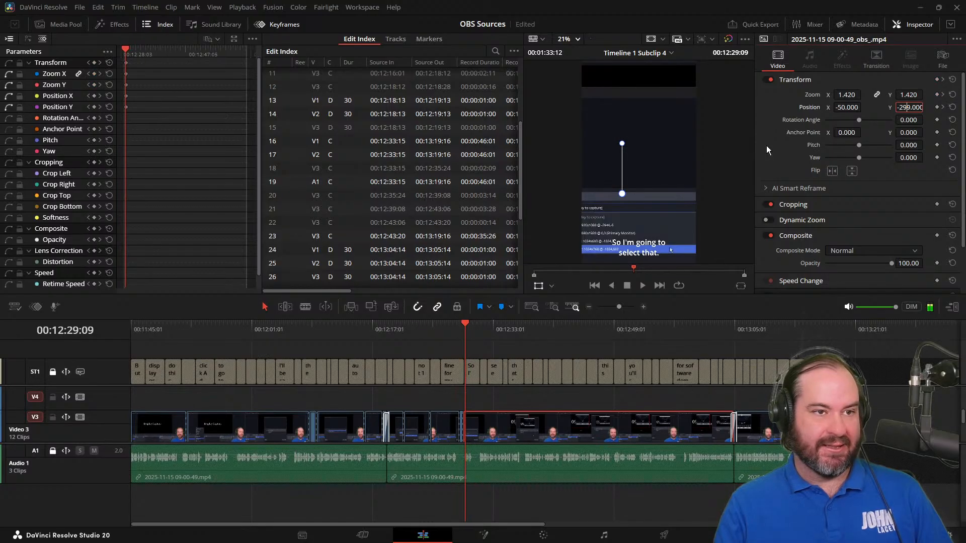
key(Left)
key(Left)
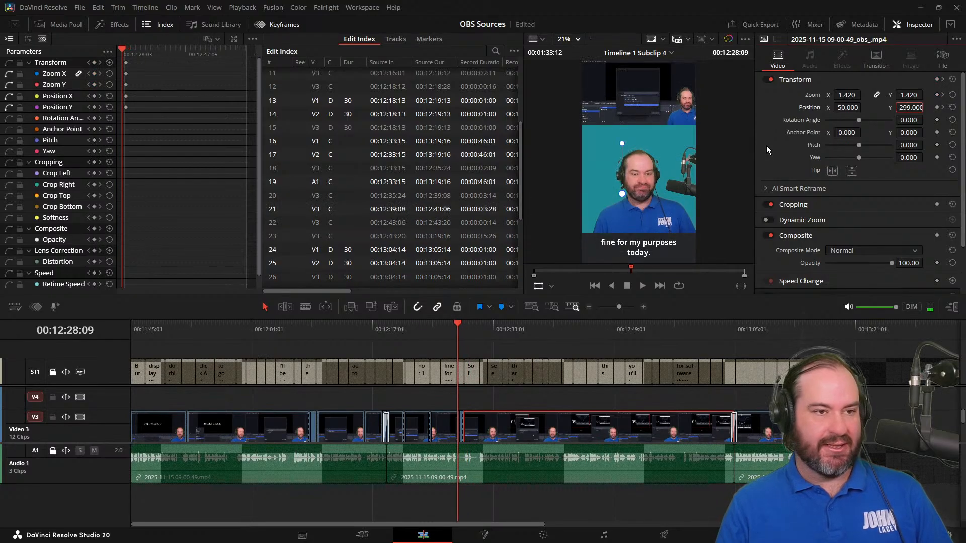
key(space)
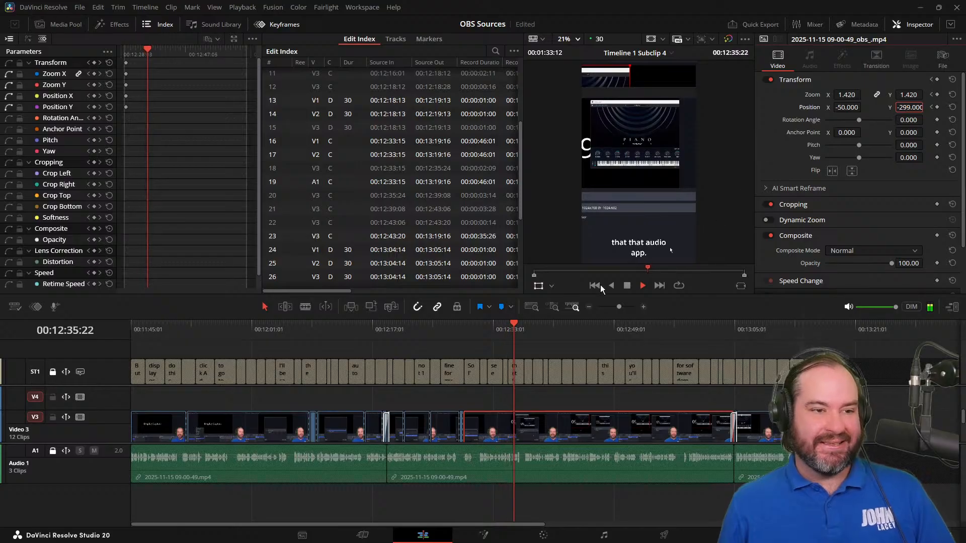
click(626, 286)
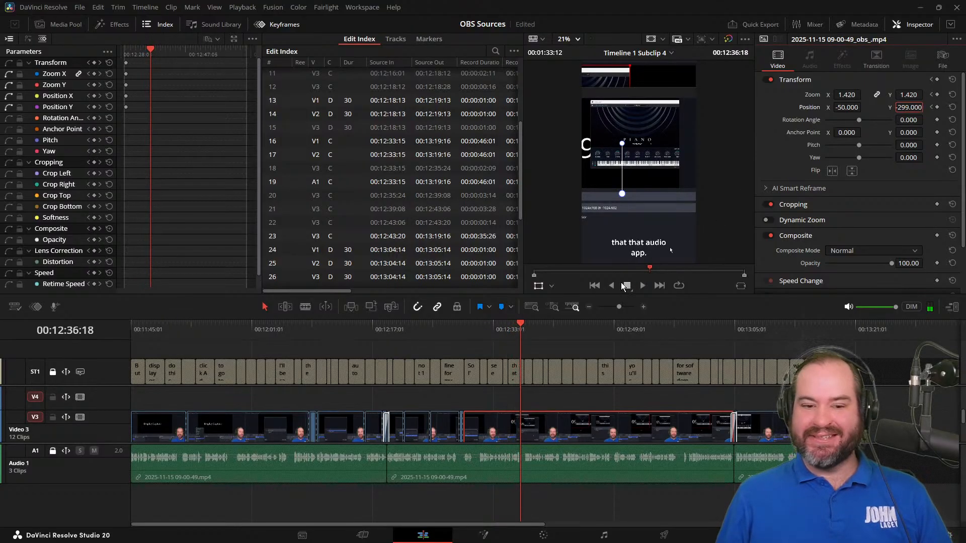
click(516, 441)
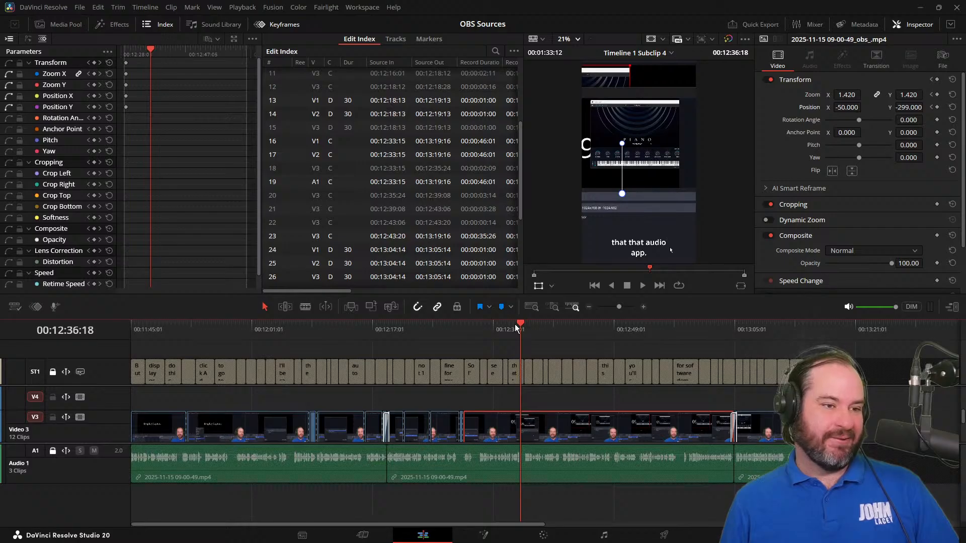
key(j)
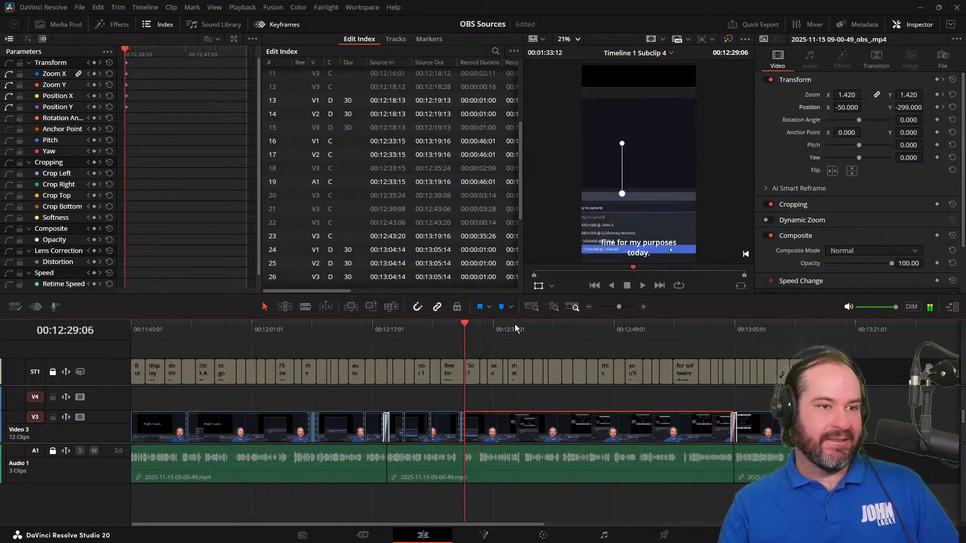
key(space)
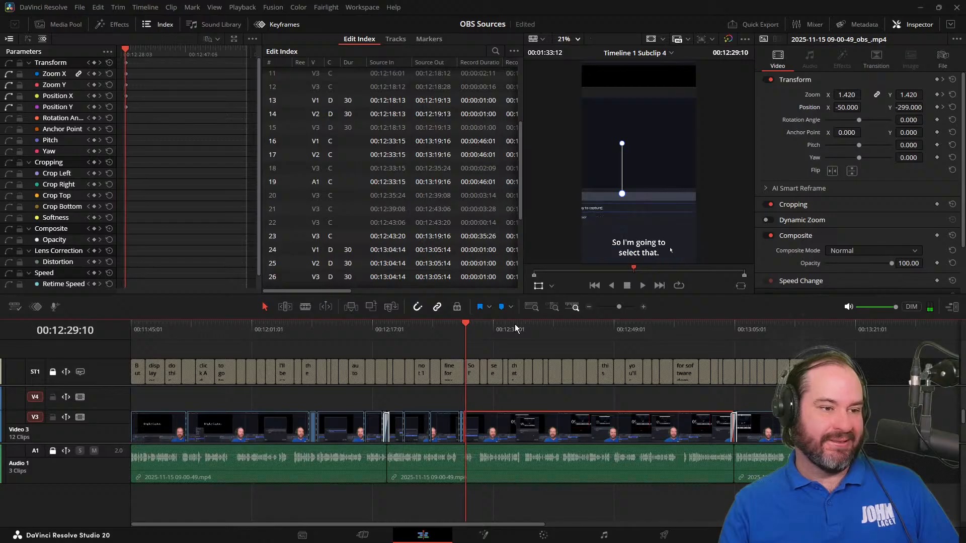
Undo the long V3 clip's recent Position changes, restoring the original framing and removing the Position keyframe.
key(ctrl+z)
key(ctrl+z)
key(ctrl+z)
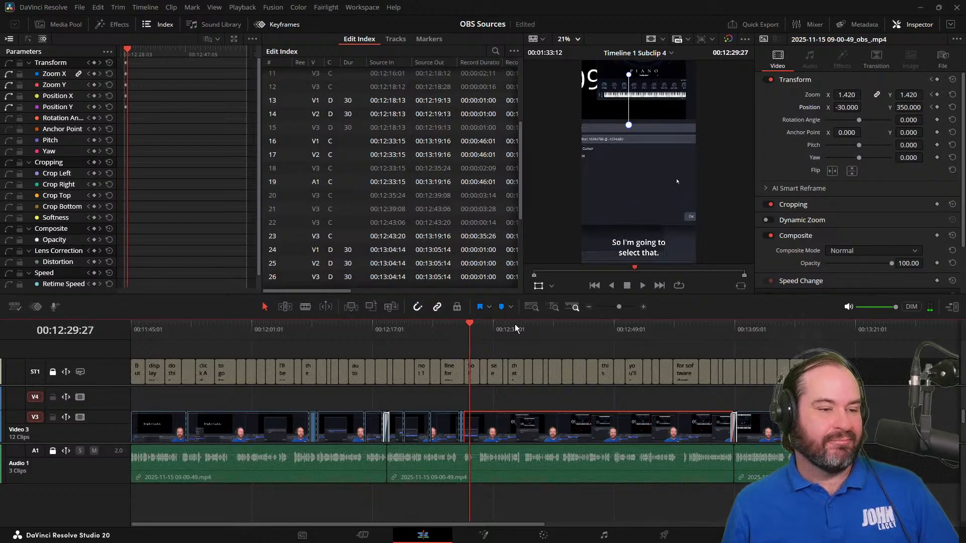
key(ctrl+z)
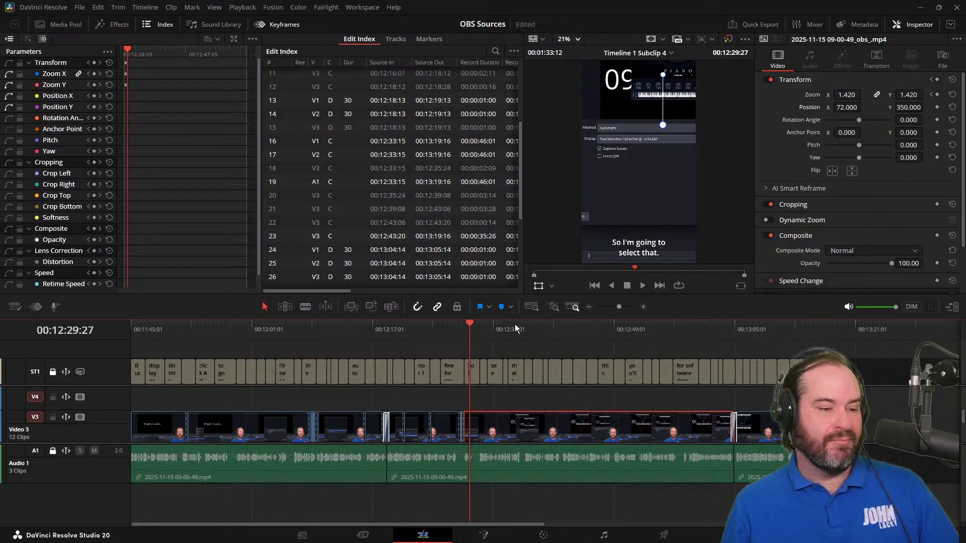
Step back to the cut before the long V3 clip and select the clip's Zoom keyframes in the keyframe editor.
key(Left)
key(Left)
key(Left)
key(Left)
key(Left)
key(Left)
key(Left)
key(Left)
key(Left)
key(Left)
key(Left)
key(Left)
key(Left)
key(Left)
key(Left)
key(Left)
key(Left)
key(Left)
key(Left)
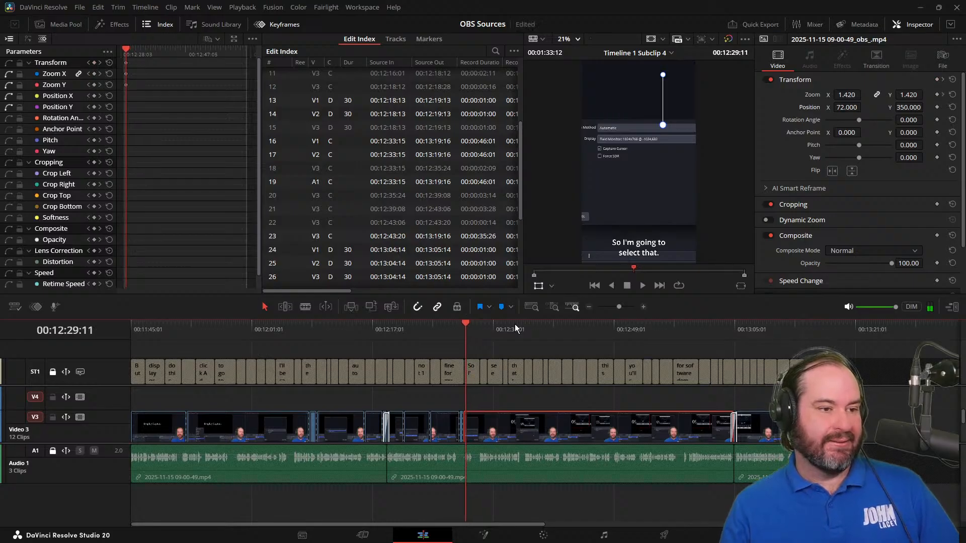
key(Left)
key(Left)
key(Left)
key(Left)
key(Left)
key(Left)
key(Left)
key(Left)
key(Left)
key(Left)
key(Left)
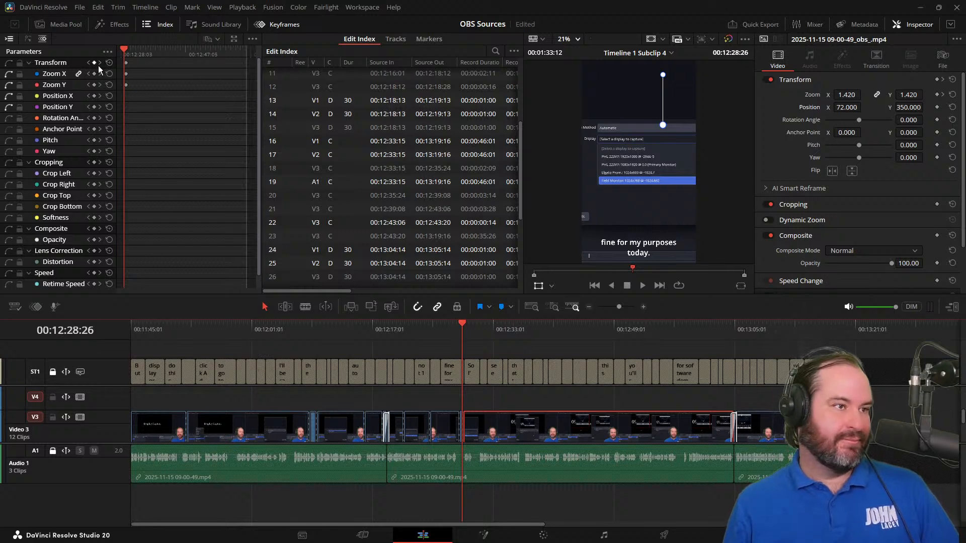
click(125, 64)
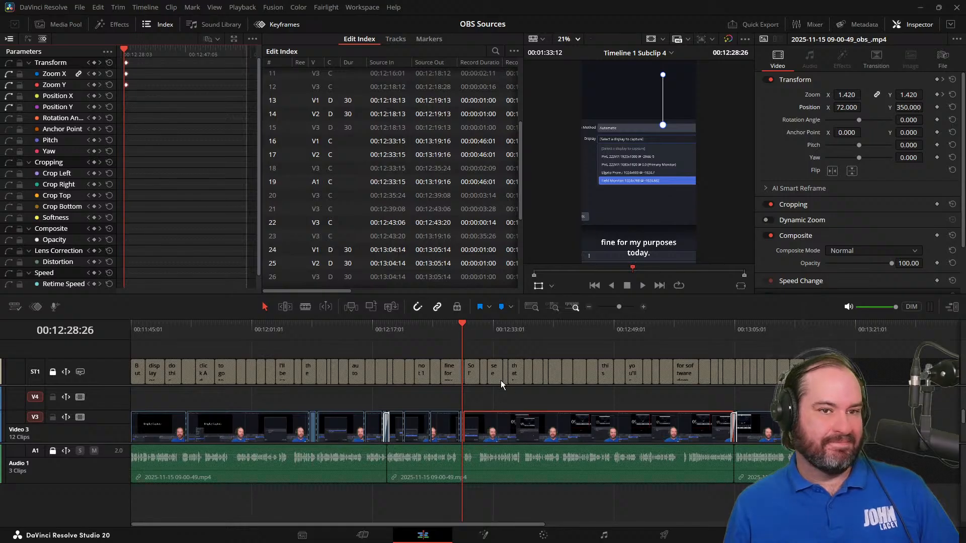
Move to the long V3 clip's opening at 00:12:29:02 and add a Zoom keyframe there.
key(space)
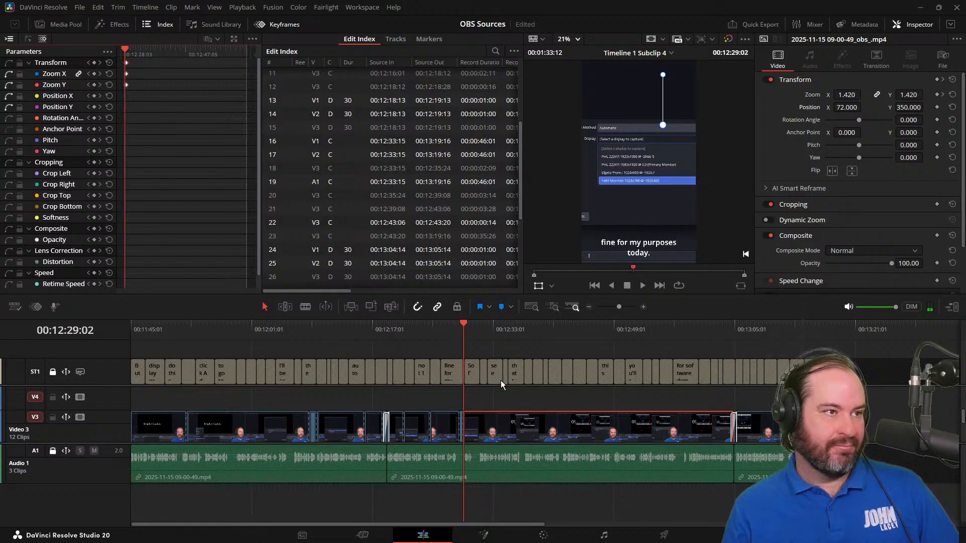
key(Left)
key(Left)
key(Left)
key(Left)
key(Left)
key(Left)
key(Left)
key(Left)
key(Left)
key(Left)
key(Left)
key(Left)
key(Left)
key(Left)
key(Left)
key(Left)
key(Left)
key(Left)
key(Left)
key(Left)
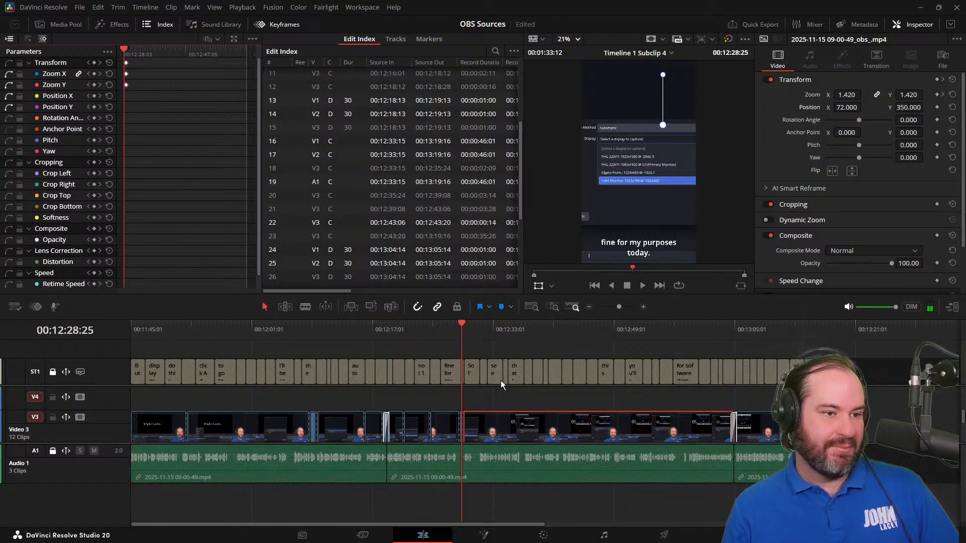
key(Right)
key(Right)
key(Right)
key(Right)
key(Right)
key(Right)
key(Right)
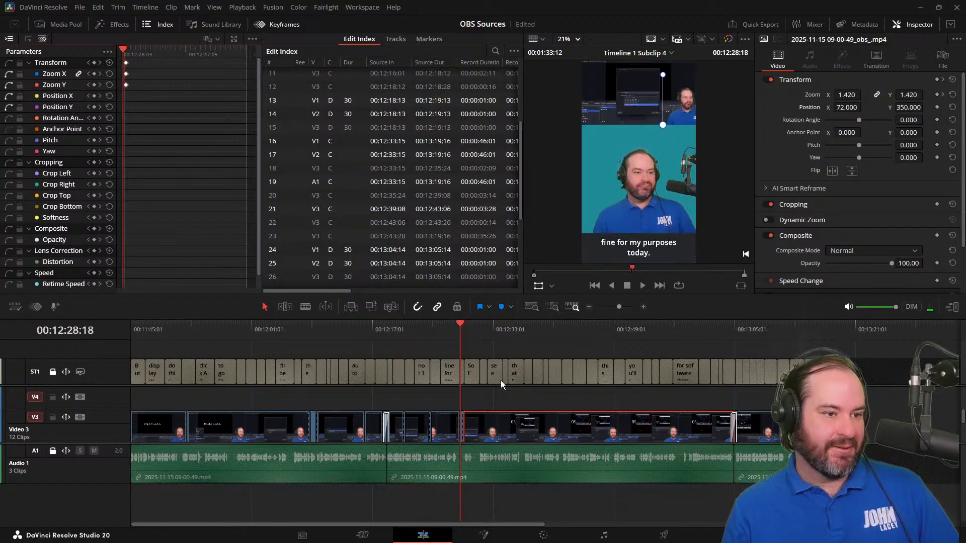
key(Right)
key(Right)
key(Right)
key(Right)
key(Right)
key(Right)
key(Right)
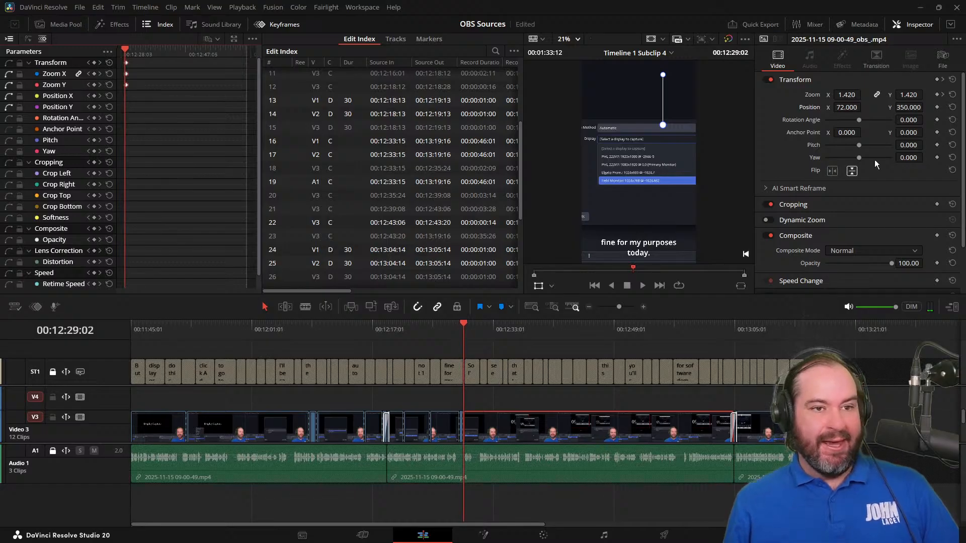
click(937, 107)
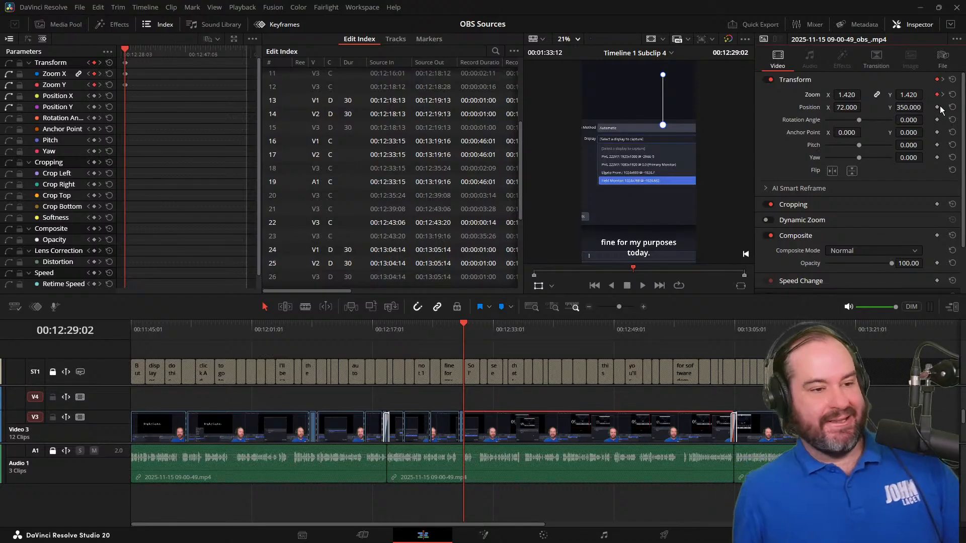
Add another Zoom keyframe to the long V3 clip at 00:12:29:10, when the display has been selected.
key(Right)
key(Right)
key(Right)
key(Right)
key(Right)
key(Right)
key(Right)
key(Right)
key(Right)
key(Right)
key(Right)
key(Right)
key(Right)
key(Right)
key(Right)
key(Right)
key(Right)
key(Right)
key(Right)
key(Right)
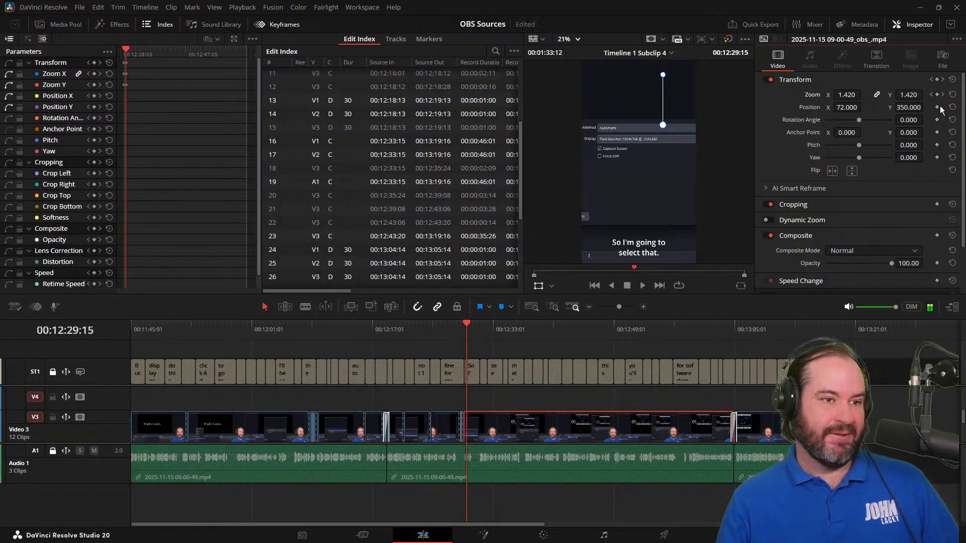
key(Left)
key(Left)
key(Left)
key(Left)
key(Left)
key(Left)
key(Left)
key(Left)
key(Left)
key(Left)
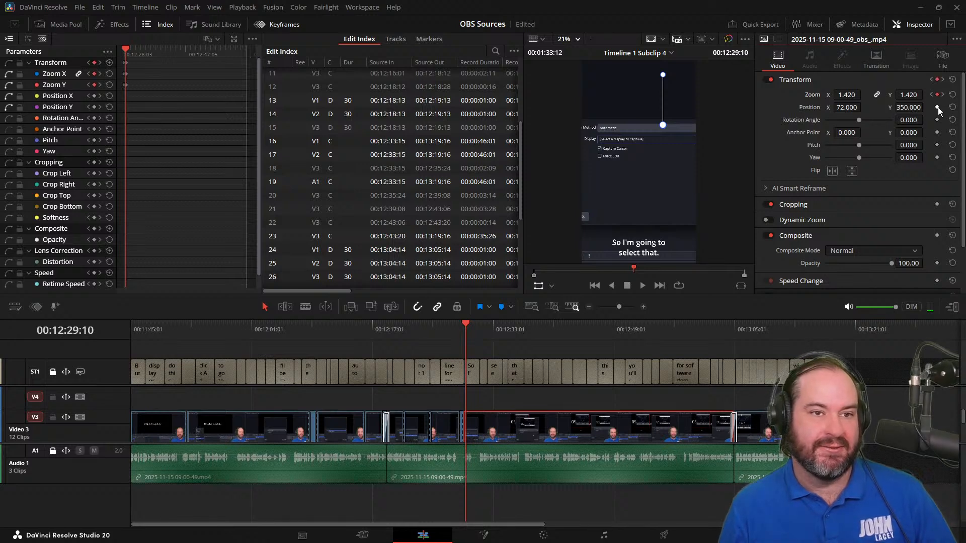
Add a Position keyframe at 00:12:29:10 and lower the V3 clip's Position Y to -1.
click(903, 106)
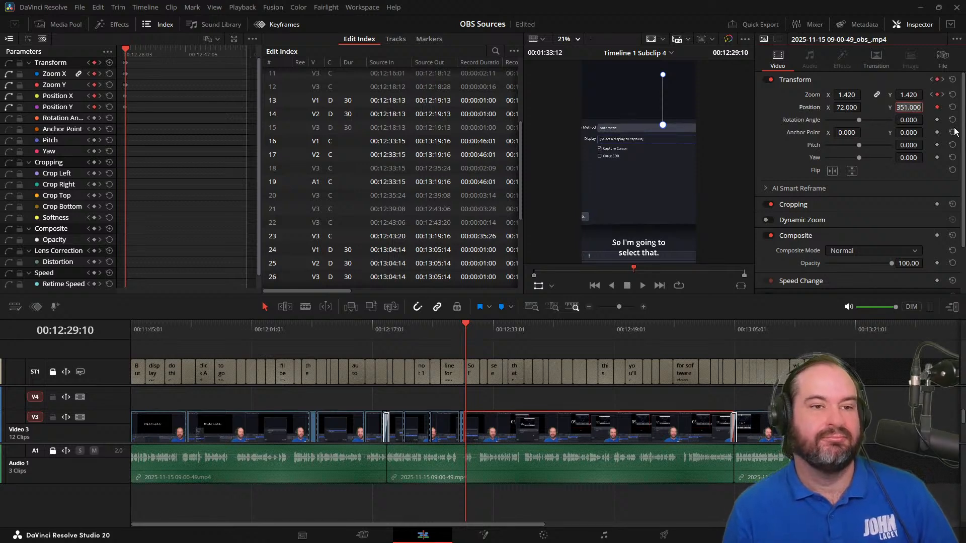
text(21)
key(Return)
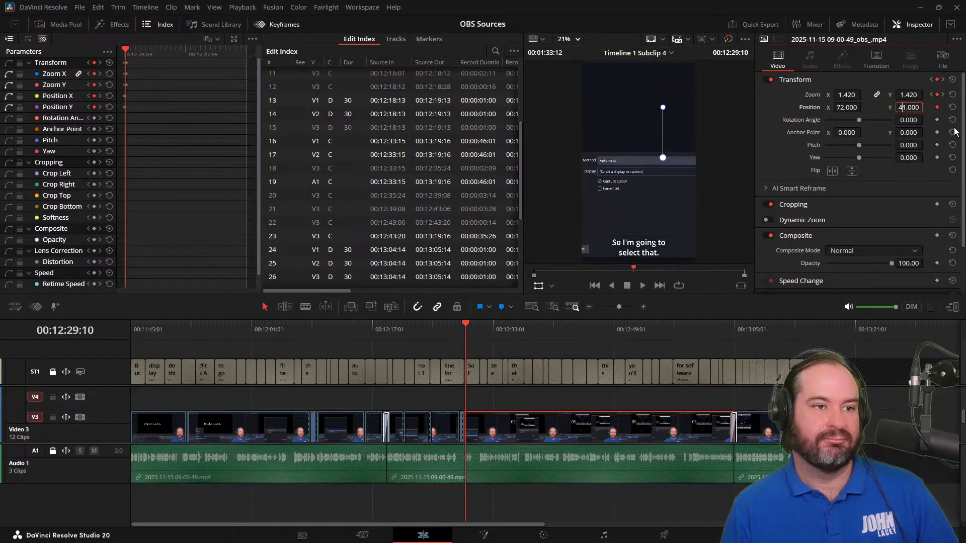
key(BackSpace)
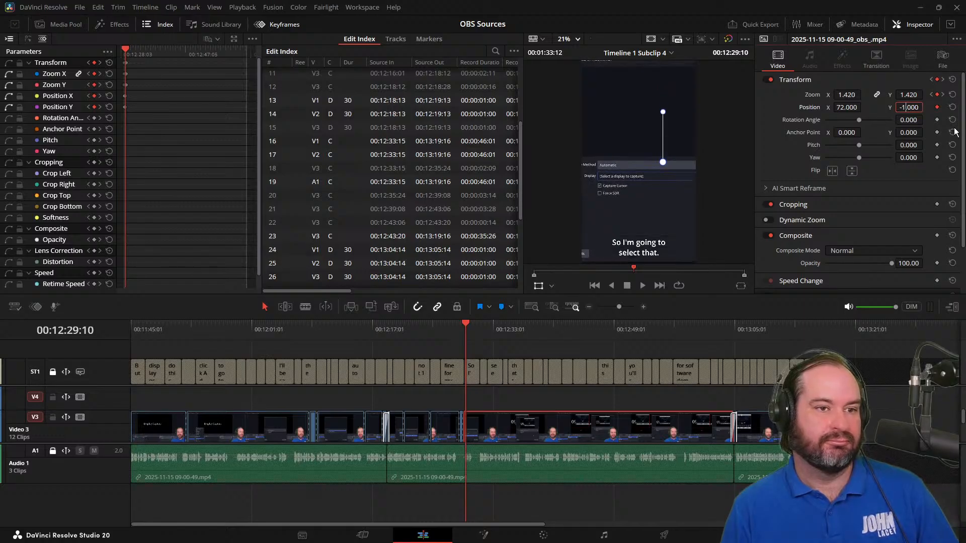
text(-)
key(Return)
Set the V3 clip's Position X to 29 so the display settings line up with the frame's left edge.
click(840, 106)
key(BackSpace)
text(1)
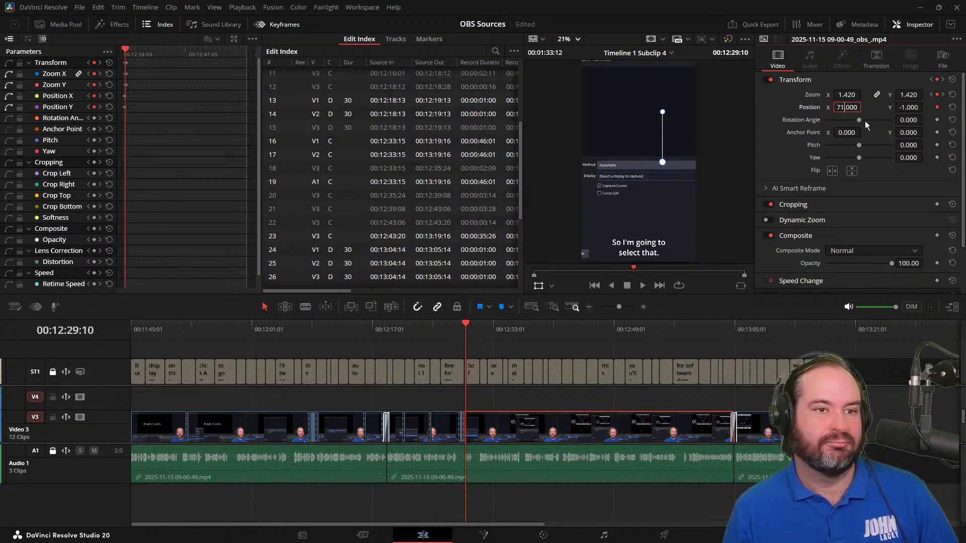
key(BackSpace)
key(BackSpace)
text(49)
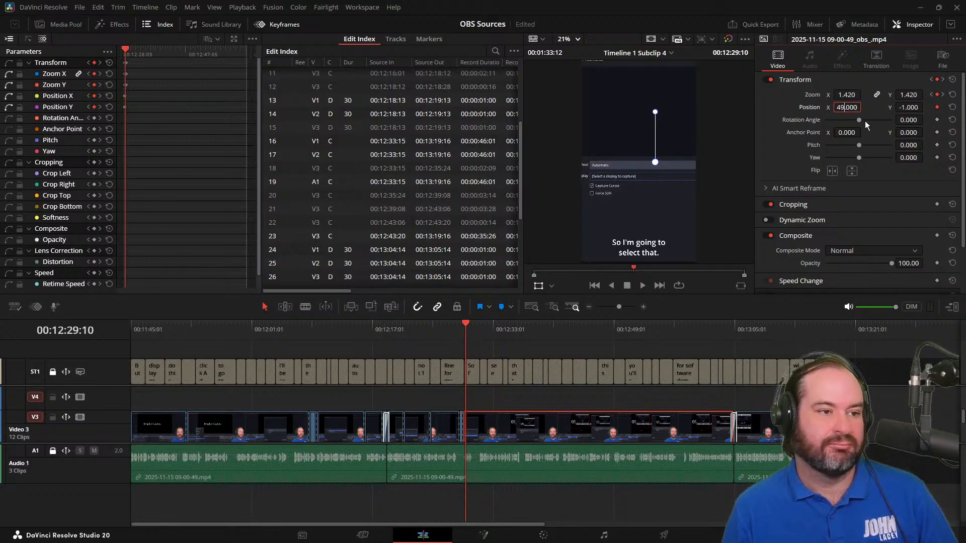
key(BackSpace)
key(BackSpace)
text(38)
key(BackSpace)
key(BackSpace)
text(27)
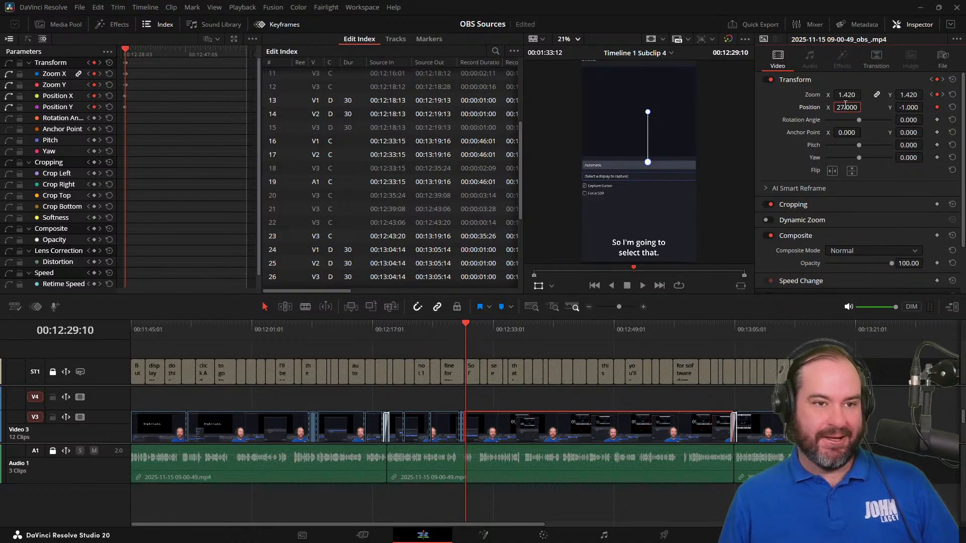
key(Down)
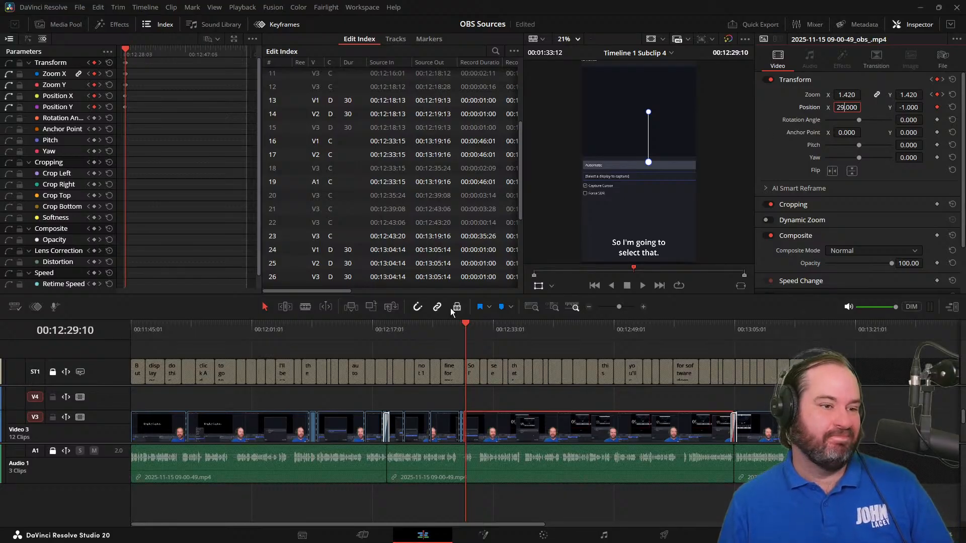
Play the timeline from 00:12:26:02 through the cut to check the new framing of the display preview.
drag(466, 324, 439, 324)
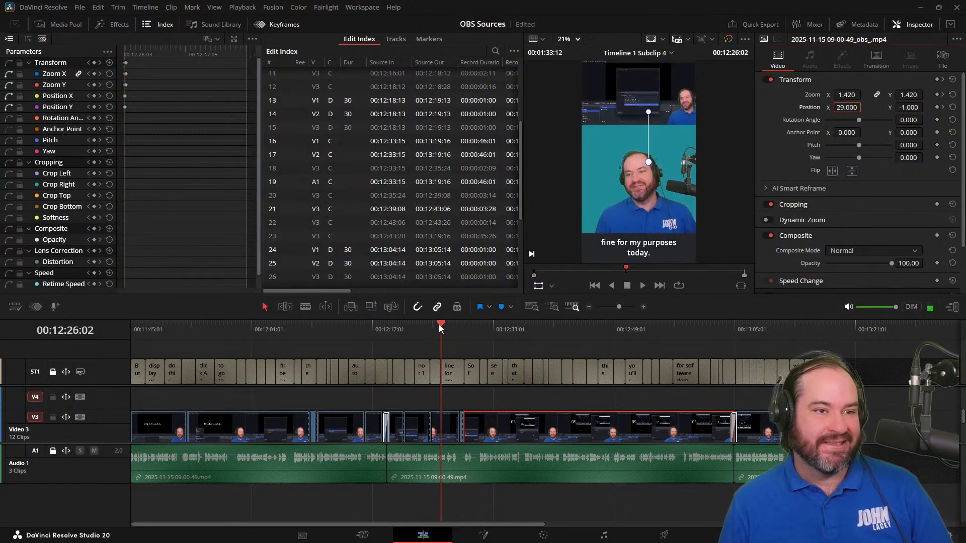
key(space)
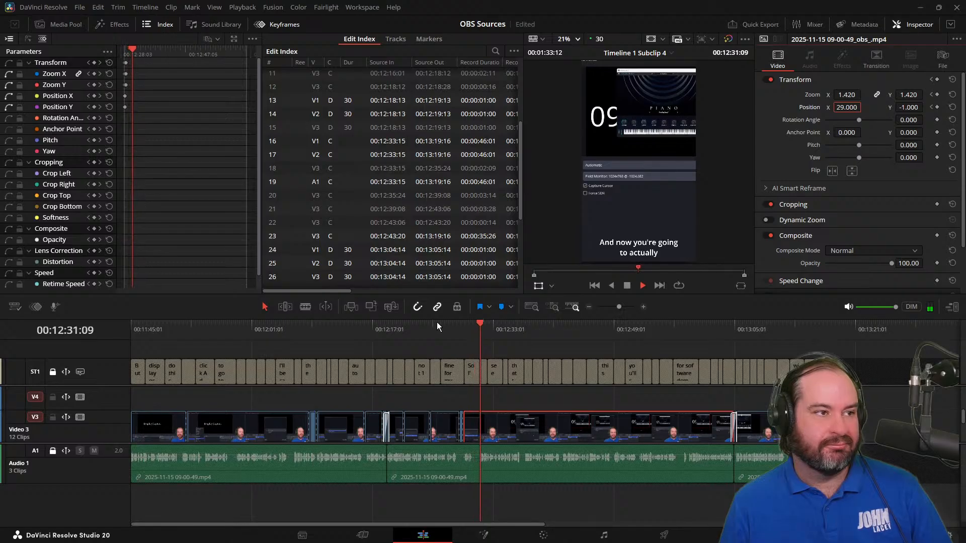
key(space)
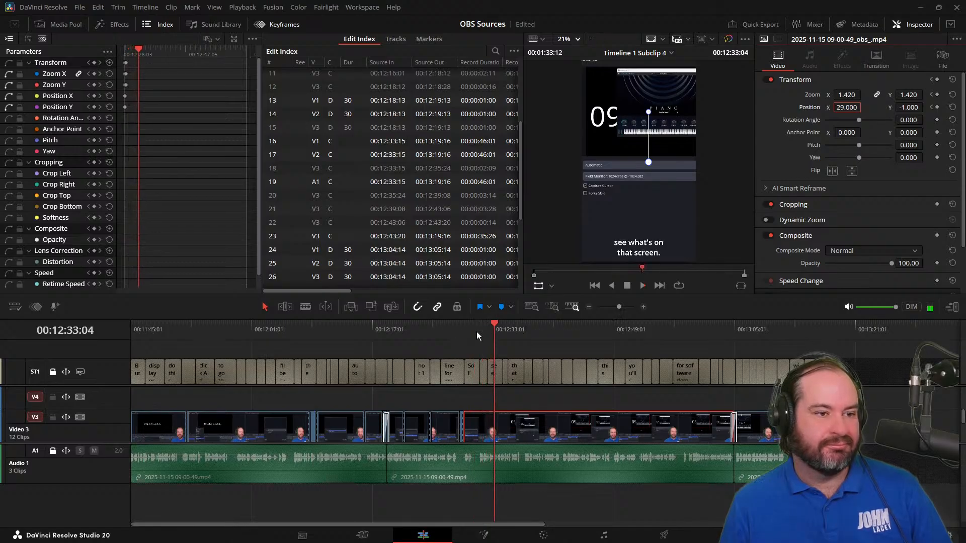
Add Zoom and Position keyframes to the long V3 clip at 00:12:31:07, just before the "And now you're going to actually" subtitle.
click(643, 307)
click(644, 307)
click(644, 307)
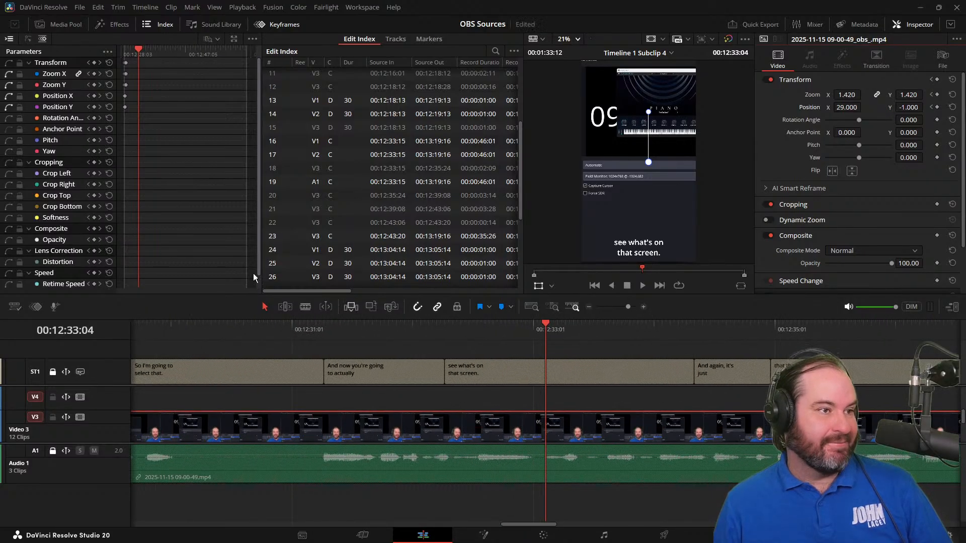
drag(542, 324, 912, 382)
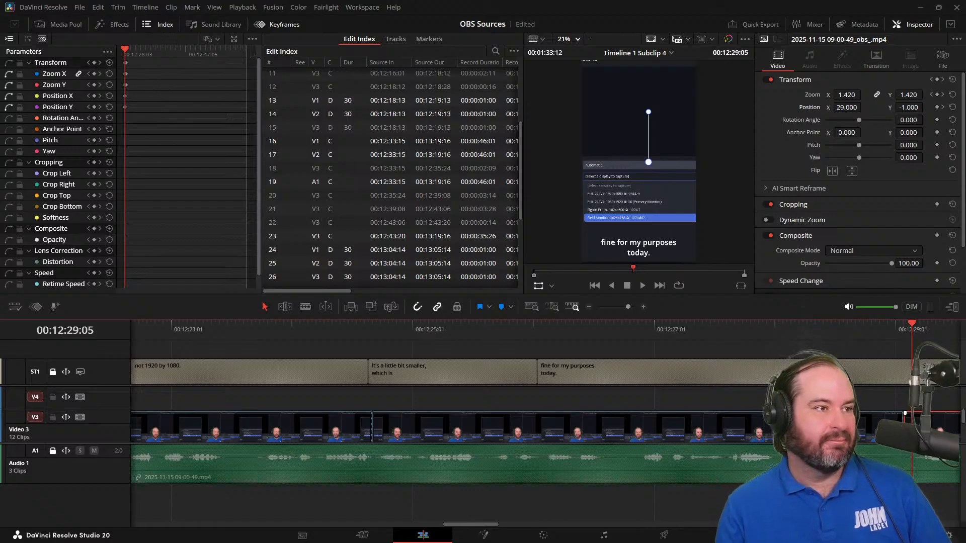
key(space)
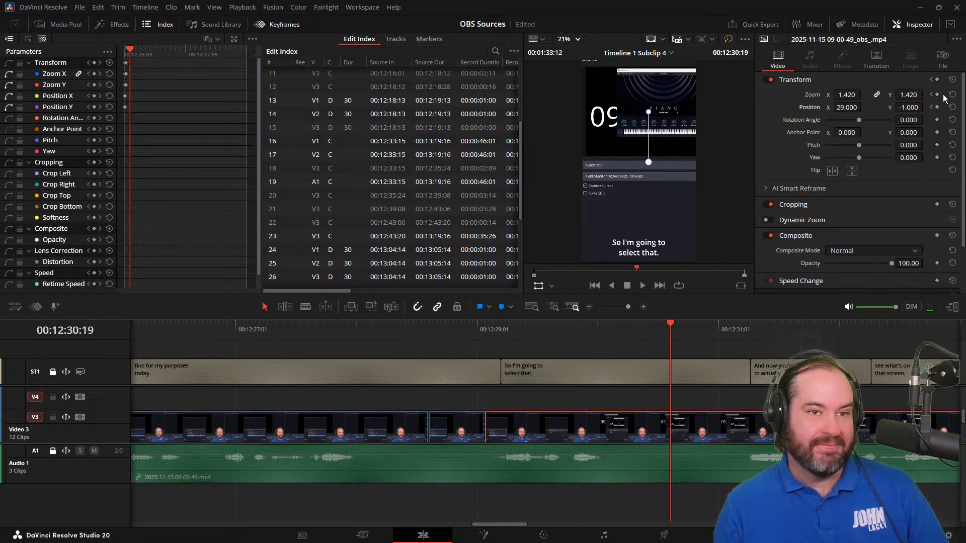
key(space)
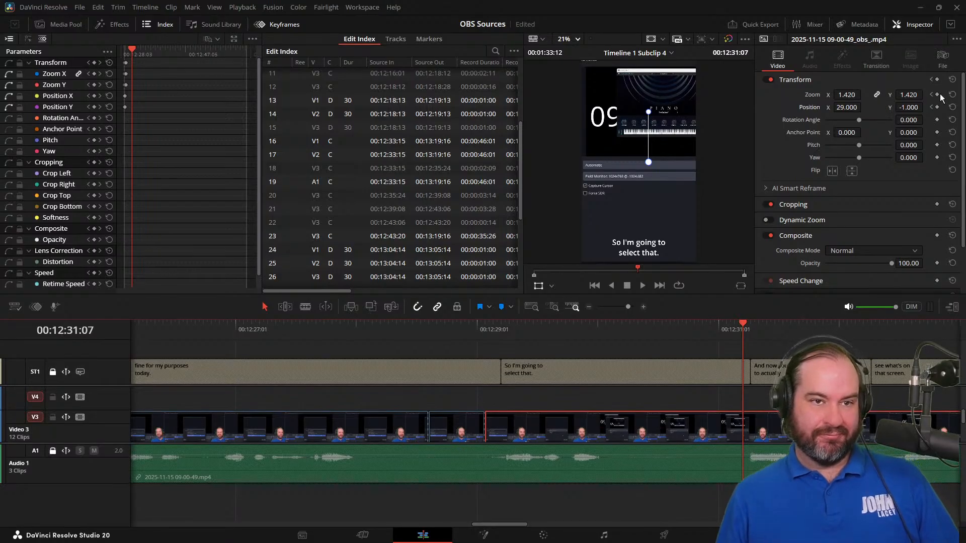
click(937, 95)
click(937, 107)
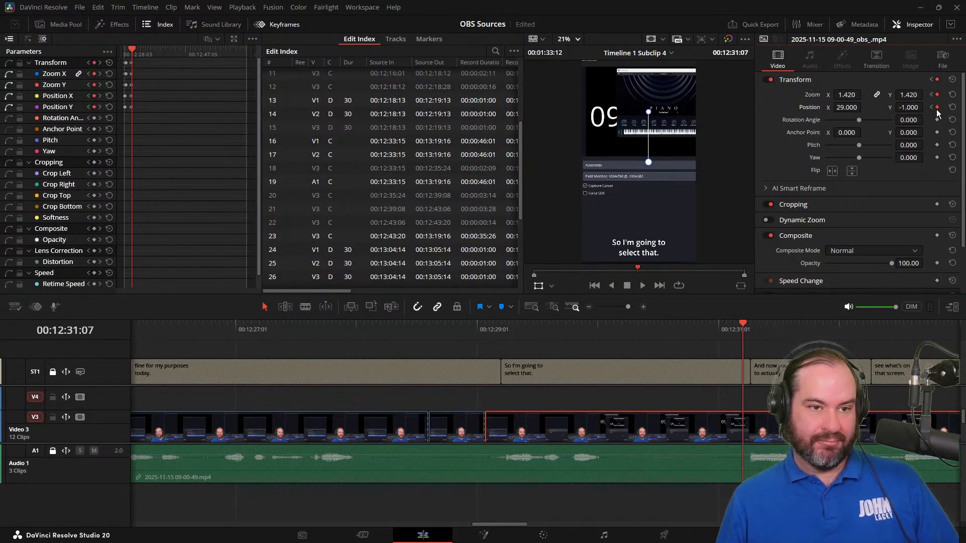
Try shifting the V3 clip's Position Y by a small amount at the new keyframe.
click(903, 95)
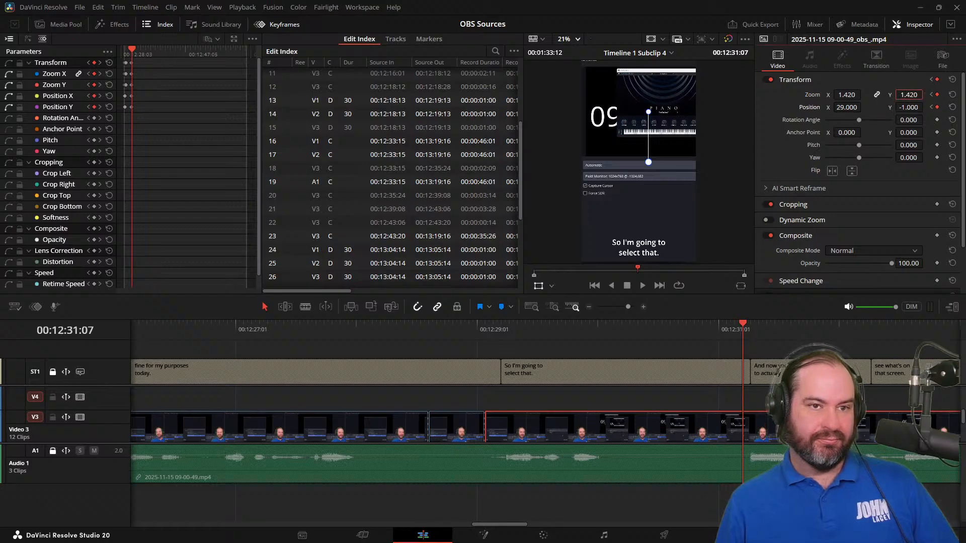
click(908, 107)
key(Left)
key(Left)
key(Left)
key(Left)
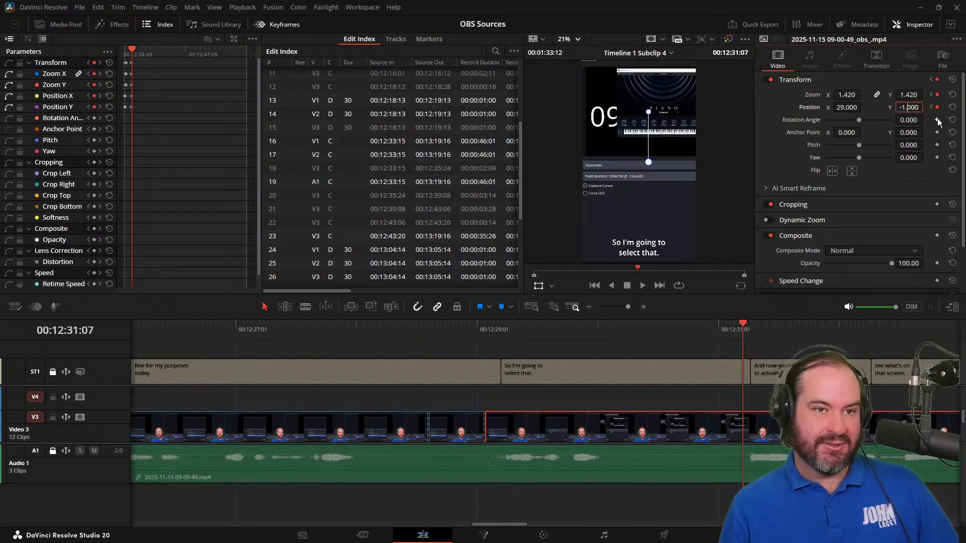
key(BackSpace)
text(5)
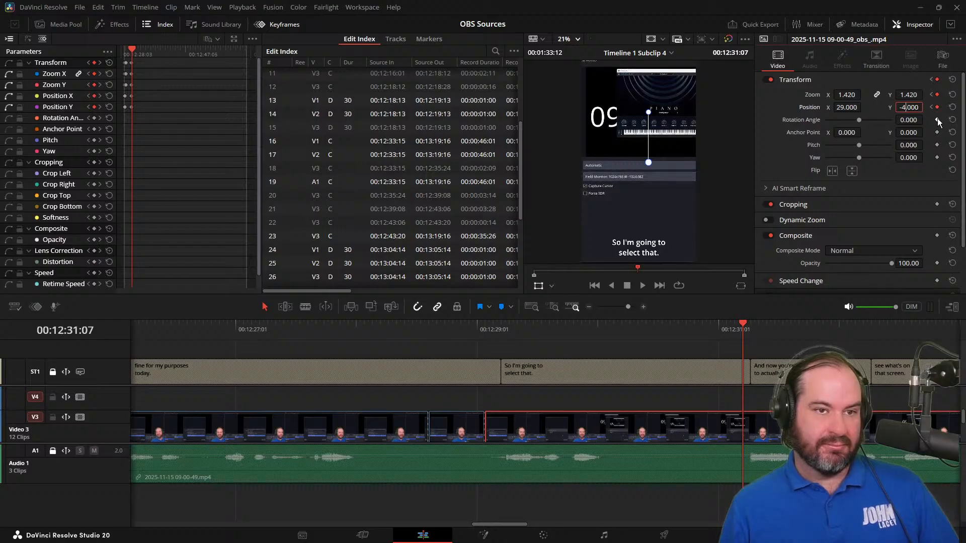
key(BackSpace)
text(6)
key(Left)
key(shift+Right)
key(shift+Right)
text(30)
key(Return)
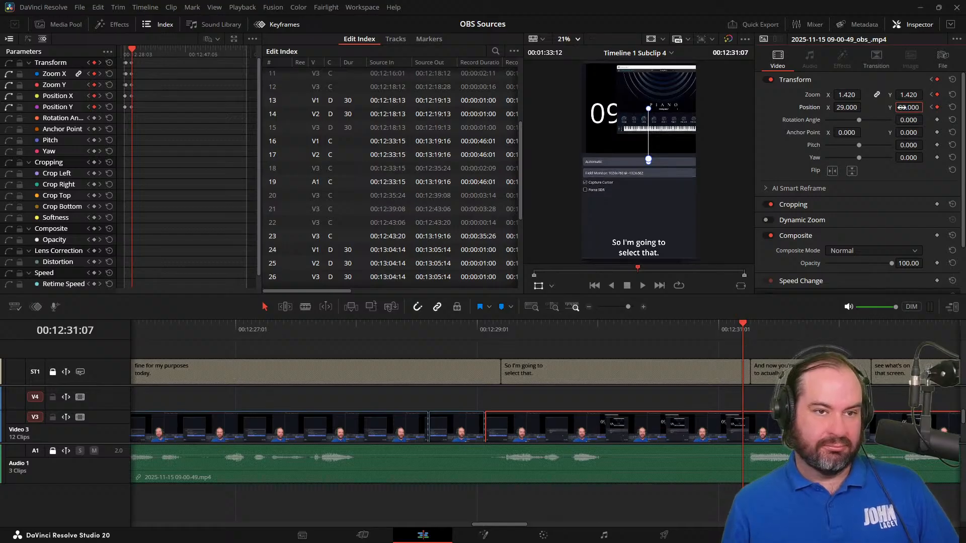
Lower the V3 clip's Position Y to -290 at 00:12:31:07 so the display preview sits further down in the frame.
key(Down)
key(Down)
key(Down)
key(Down)
key(Down)
key(Down)
key(Down)
key(Down)
key(Down)
key(Down)
key(Down)
key(Down)
key(Down)
key(Down)
key(Down)
key(Down)
key(Down)
key(Down)
key(Down)
key(Down)
key(Down)
key(Down)
key(Down)
key(Down)
key(Down)
key(Down)
key(Down)
key(Down)
key(Down)
key(Down)
key(Down)
key(Down)
key(Down)
key(Down)
key(Down)
key(Down)
key(Down)
key(Down)
key(Down)
key(Down)
key(Down)
key(Down)
key(Down)
key(Down)
key(Down)
key(Down)
key(Down)
key(Down)
key(Down)
key(Down)
key(Down)
key(Down)
key(Down)
key(Down)
key(Down)
key(Down)
key(Down)
key(Down)
key(Down)
key(Down)
key(Down)
key(Down)
key(Down)
key(Down)
key(Down)
key(Down)
key(Down)
key(Down)
key(Down)
key(Down)
key(Down)
key(Down)
key(Down)
key(Down)
key(Down)
key(Down)
key(Down)
key(Down)
key(Down)
key(Down)
key(Down)
key(Down)
key(Down)
key(Down)
key(Down)
key(Down)
key(Down)
key(Down)
key(Down)
key(Down)
key(Down)
key(Down)
key(Down)
key(Down)
key(Down)
key(Down)
key(Down)
key(Down)
key(Down)
key(Down)
key(Down)
key(Down)
key(Down)
key(Down)
key(Down)
key(Down)
key(Down)
key(Down)
key(Down)
key(Down)
key(Down)
key(Down)
key(Down)
key(Down)
key(Down)
key(Down)
key(Down)
key(Down)
key(Down)
key(Down)
key(Down)
key(Down)
key(Down)
key(Down)
key(Down)
key(Down)
key(Down)
key(Down)
key(Down)
key(Down)
key(Down)
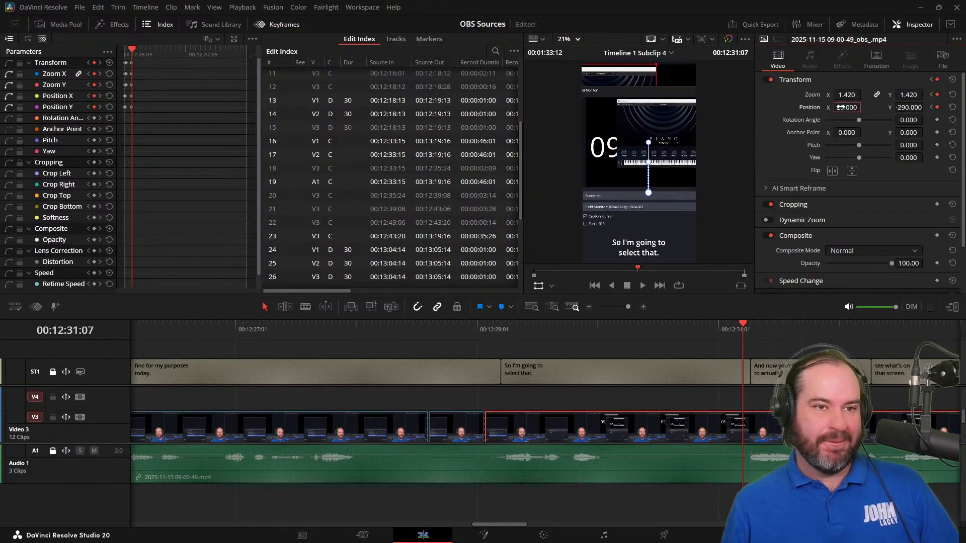
Lower the V3 clip's Position X to -57 at 00:12:31:07 so the display preview sits centred in the frame.
click(850, 108)
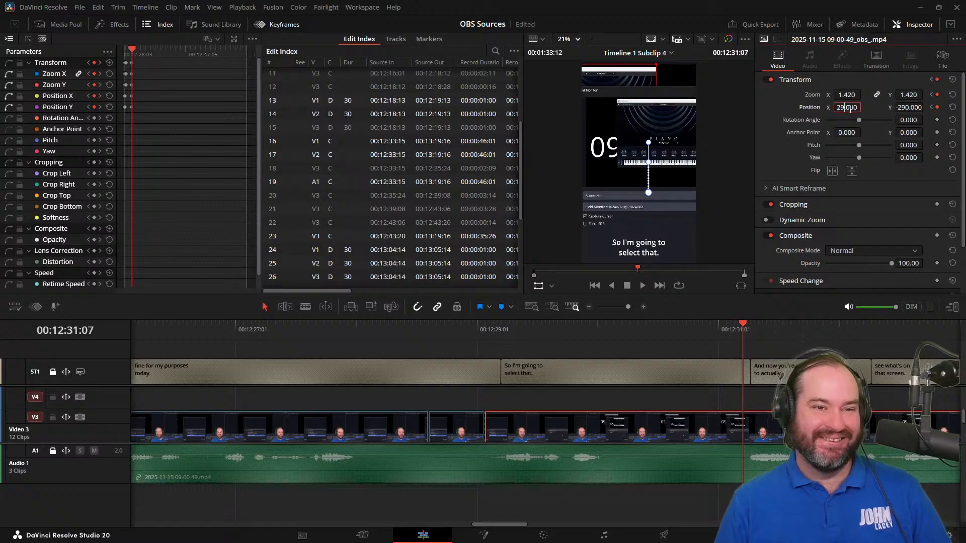
key(Down)
key(Down)
key(Down)
key(Down)
key(Down)
key(Down)
key(Down)
key(Down)
key(Down)
key(Down)
key(Down)
key(Down)
key(Down)
key(Down)
key(Down)
key(Down)
key(Down)
key(Down)
key(Down)
key(Down)
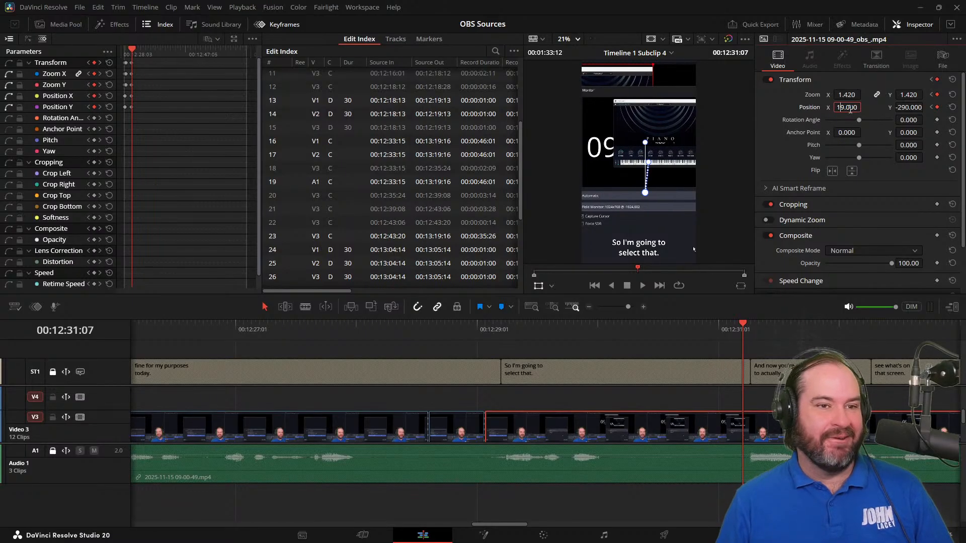
key(Down)
key(Down)
key(Down)
key(Down)
key(Down)
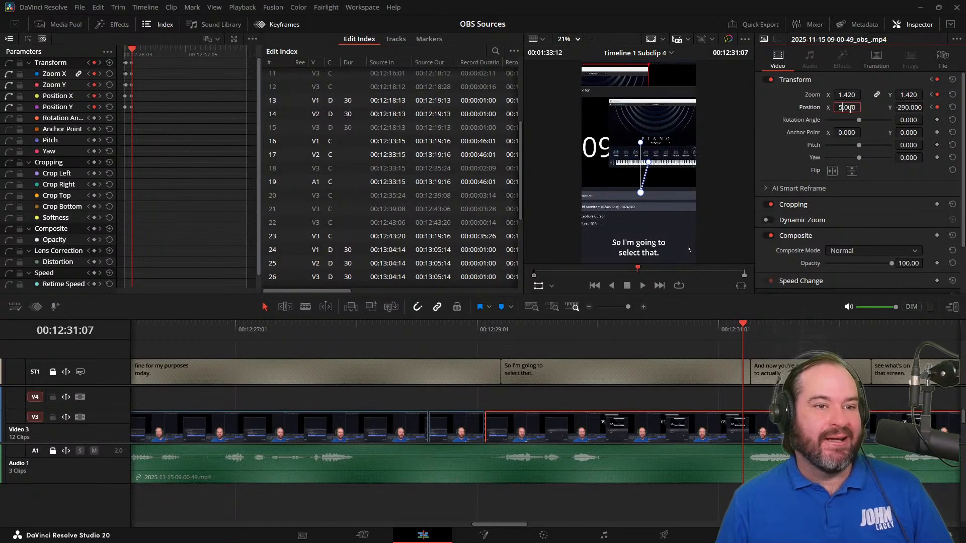
key(Down)
key(Down)
key(Down)
key(Down)
key(Down)
key(Down)
key(Down)
key(Down)
key(Down)
key(Down)
key(Down)
key(Down)
key(Down)
key(Down)
key(Down)
key(Down)
key(Down)
key(Down)
key(Down)
key(Down)
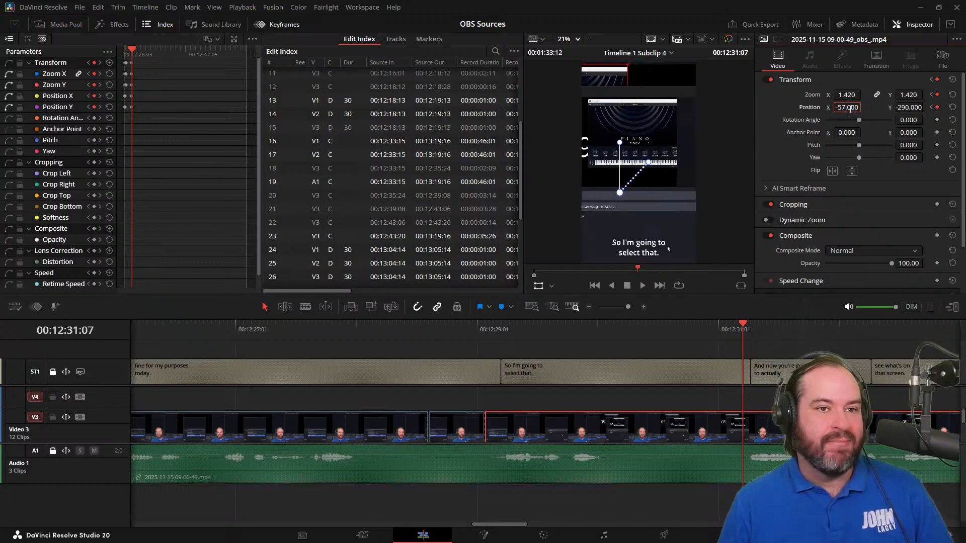
Set the V3 clip's Position Y to -390 at 00:12:31:07.
click(904, 106)
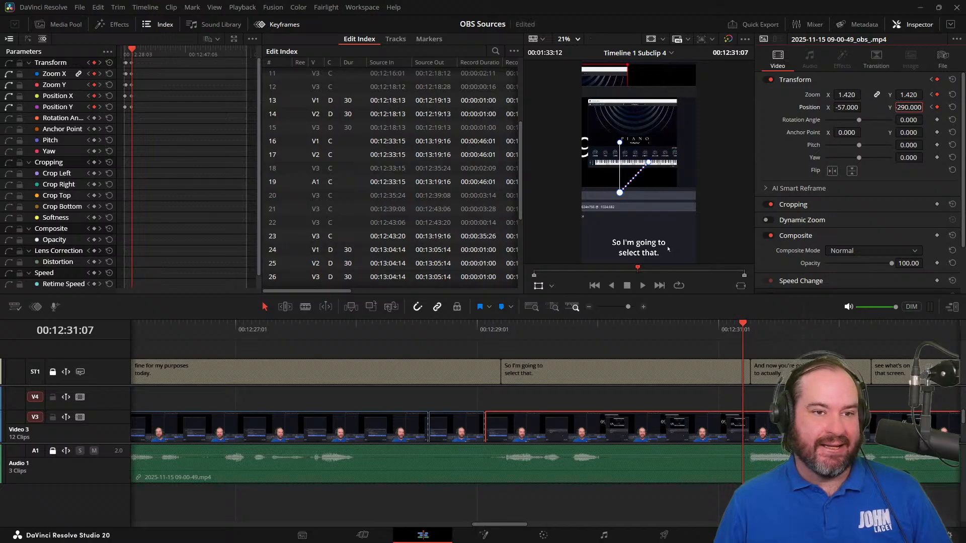
key(Down)
key(Down)
key(Down)
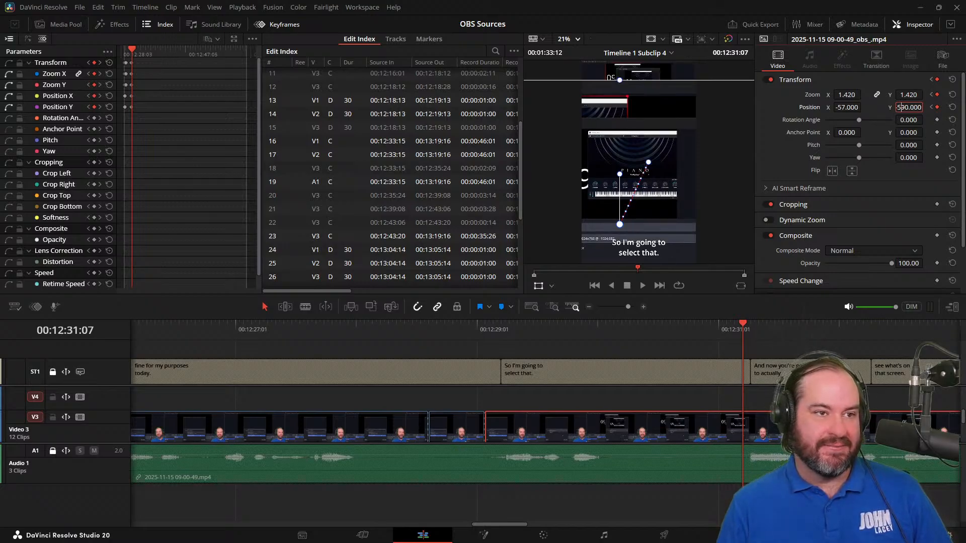
key(Up)
key(Up)
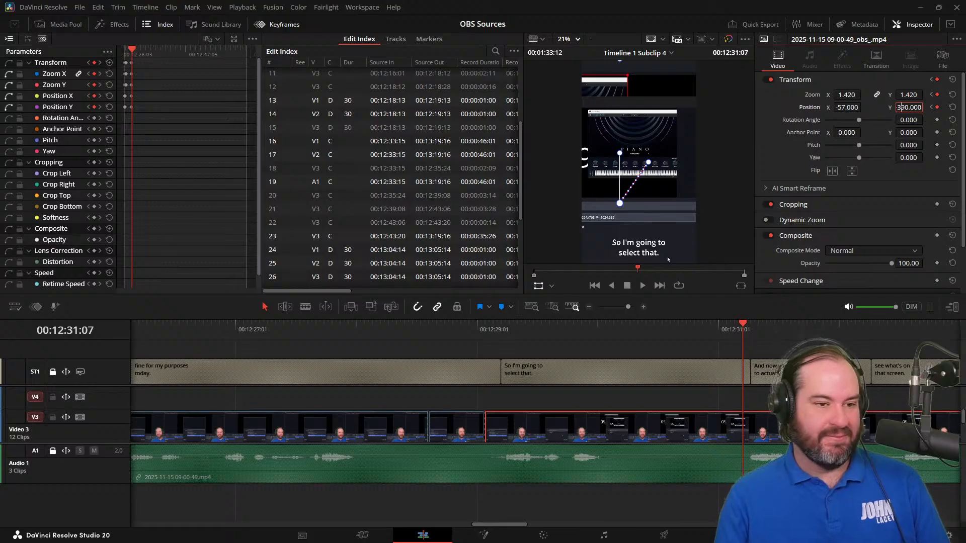
Play back the V3 clip's keyframed move from 00:12:26:29 to 00:12:32:15 to check its timing.
key(j)
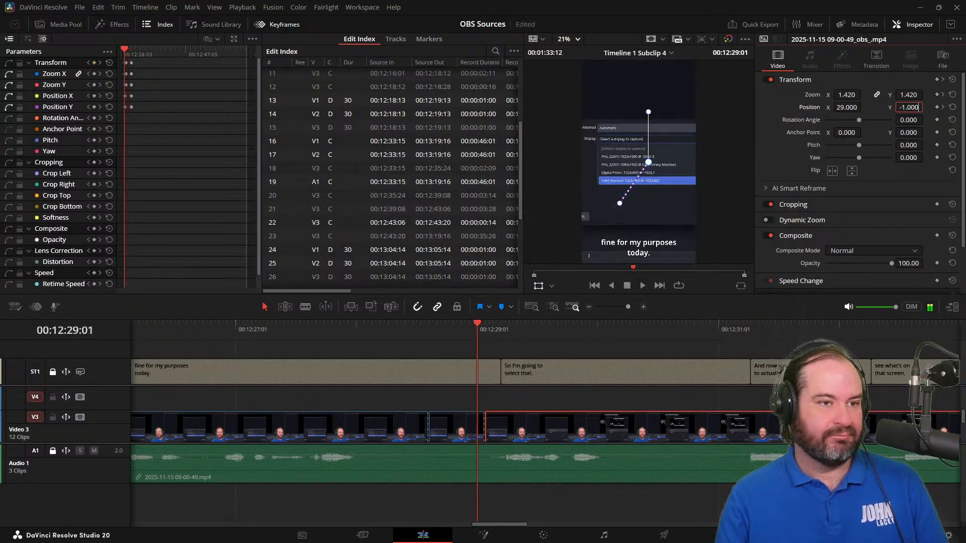
key(space)
key(space)
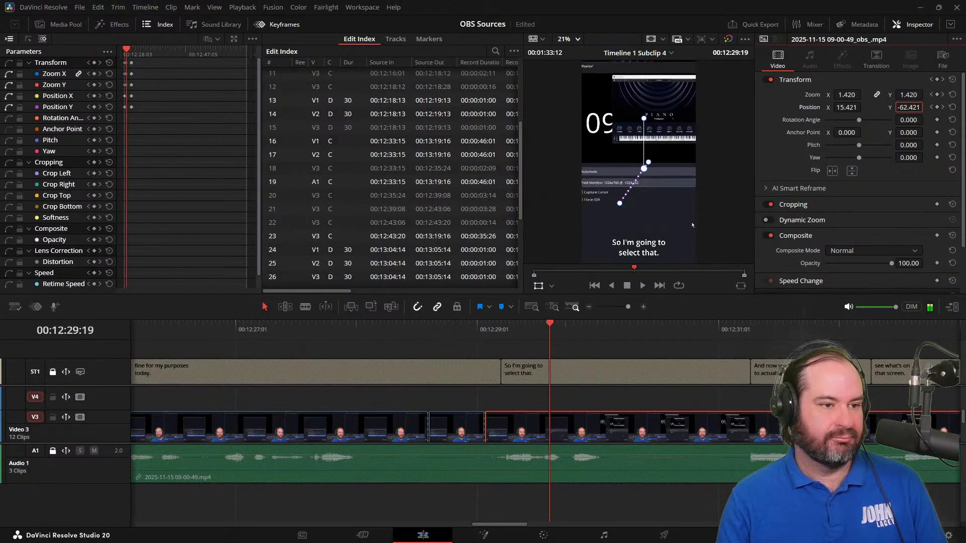
key(j)
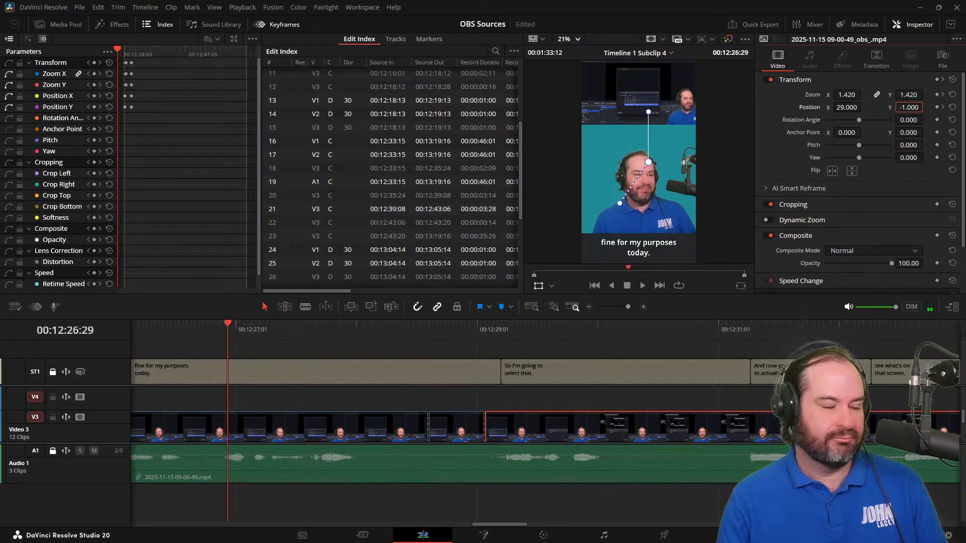
key(l)
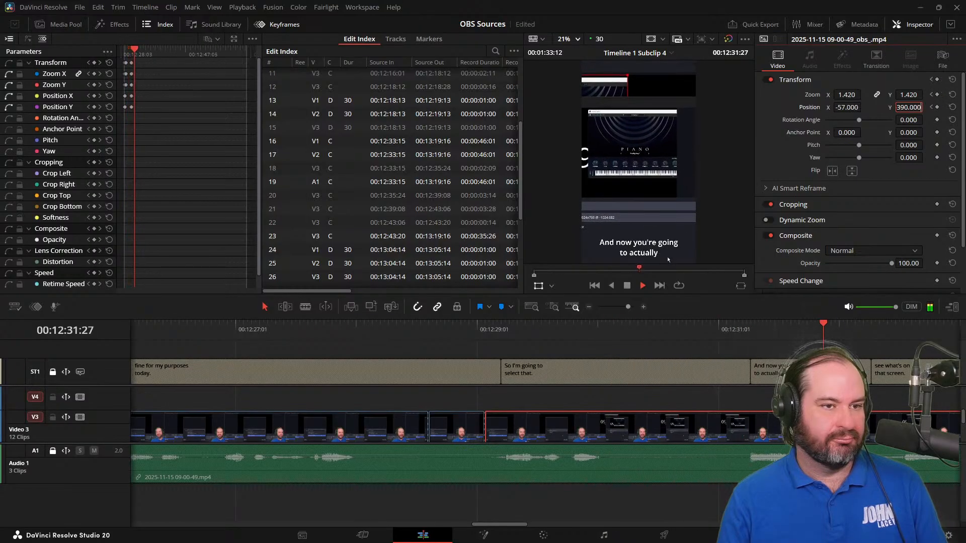
key(k)
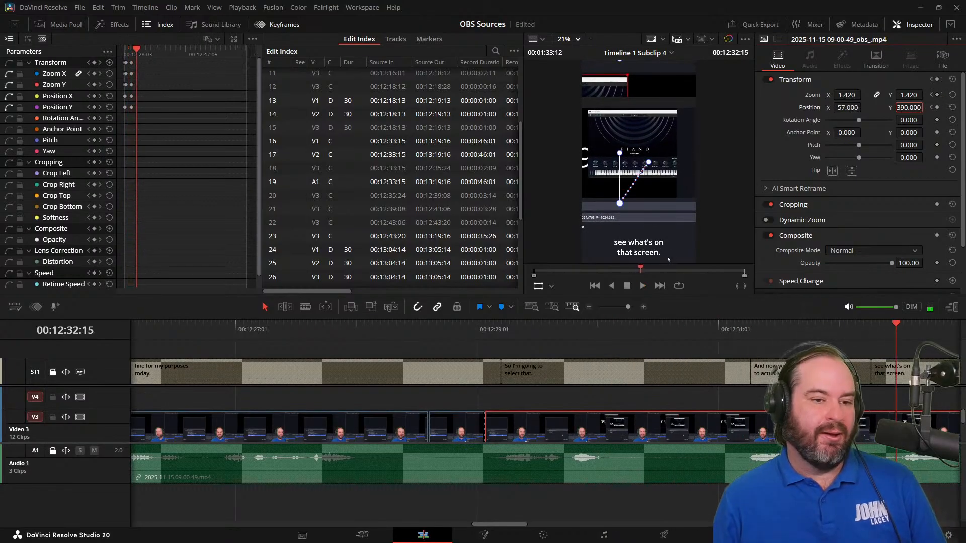
Move the V3 clip's ending Zoom and Position keyframes to 00:12:32:15 and play back the start of the retimed move.
click(131, 63)
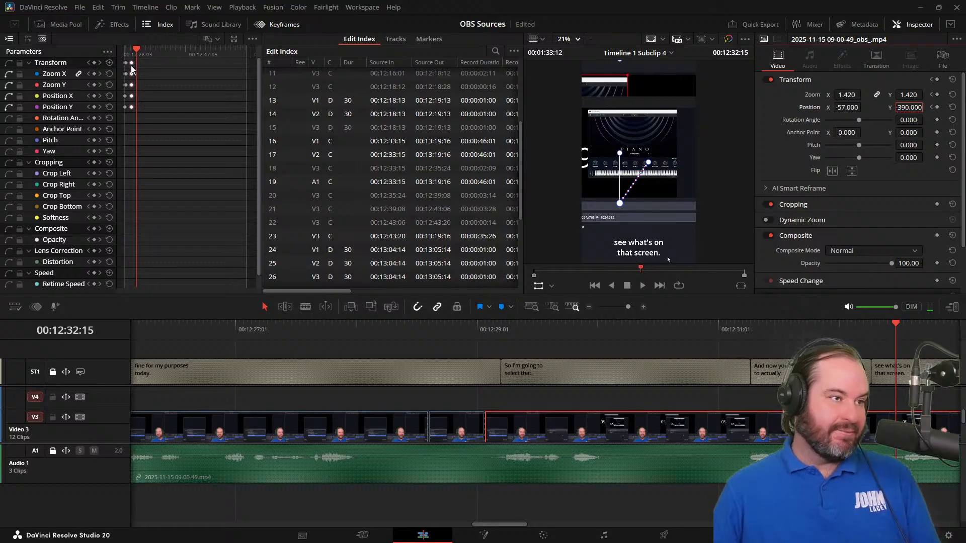
drag(133, 67, 136, 68)
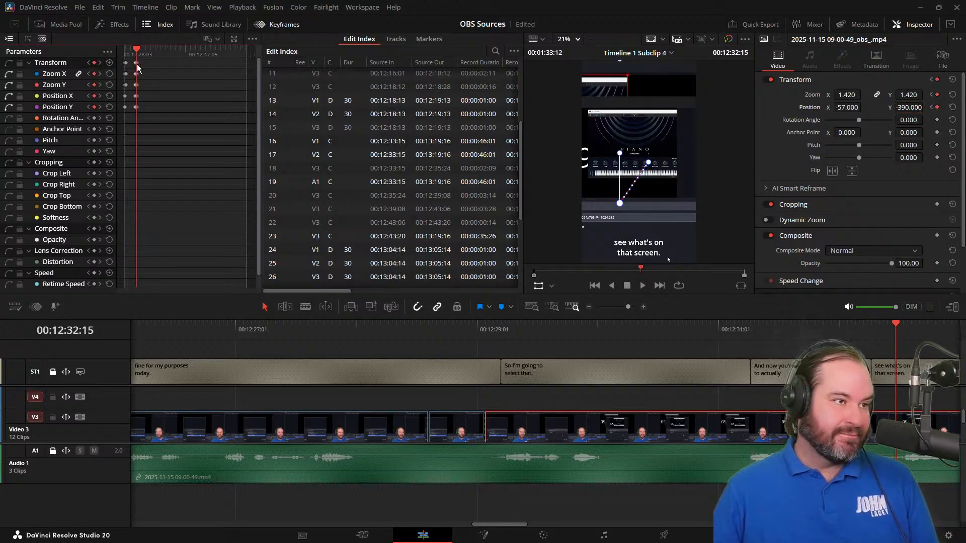
key(j)
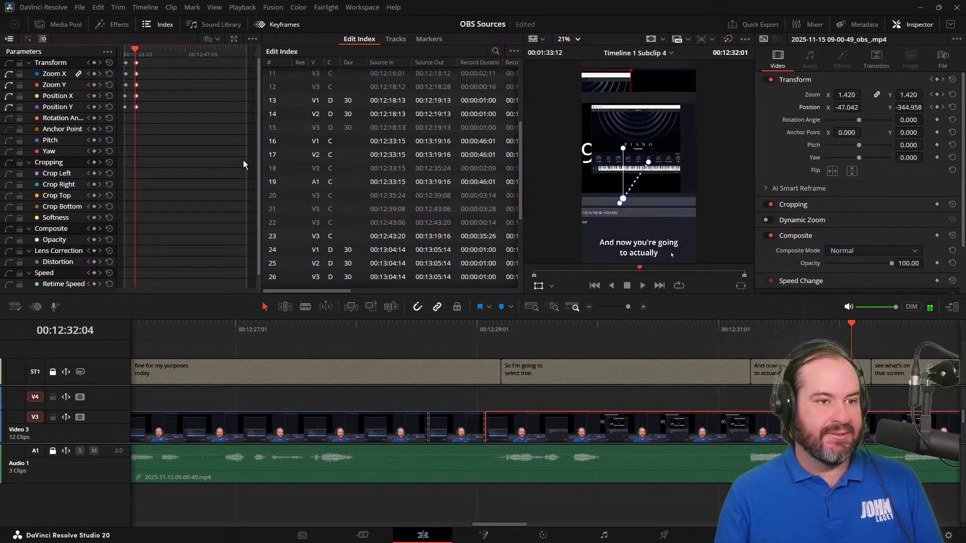
key(j)
key(j)
key(j)
key(k)
key(l)
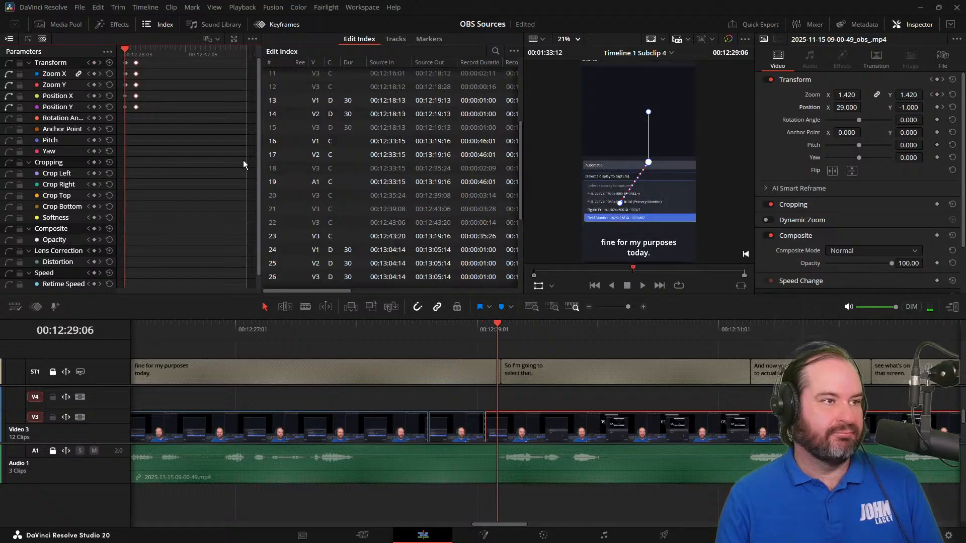
key(k)
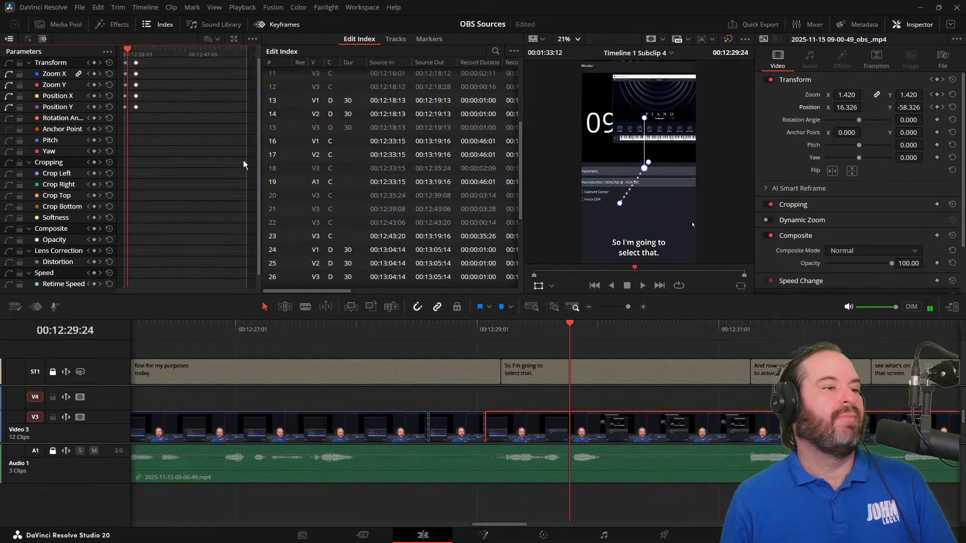
Copy the V3 clip's starting Zoom and Position keyframes to 00:12:30:15 to hold the initial framing, and save the project.
click(127, 64)
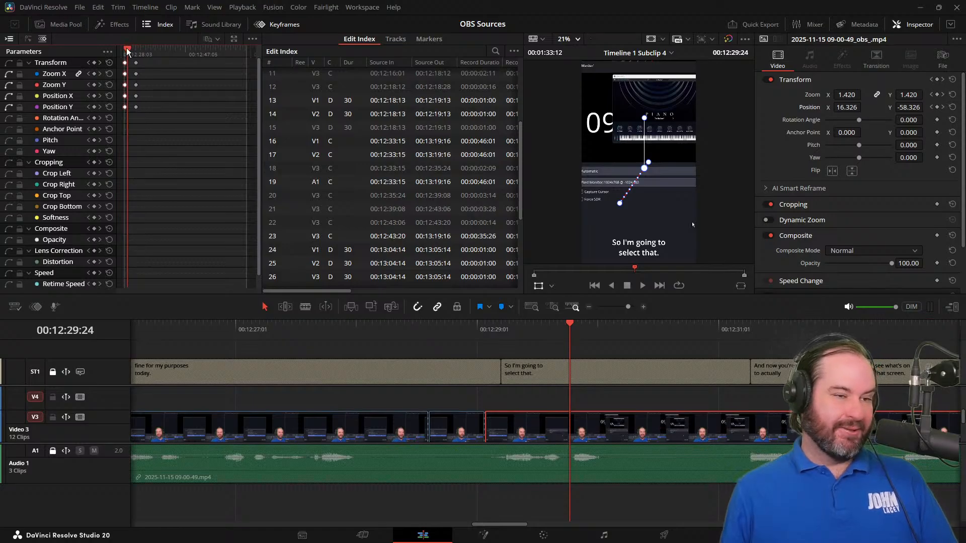
key(l)
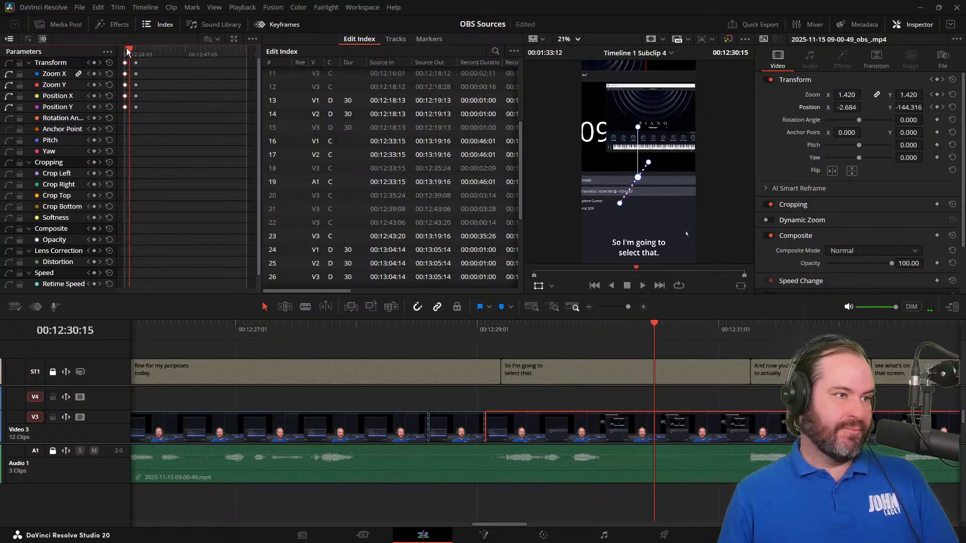
key(ctrl+v)
key(j)
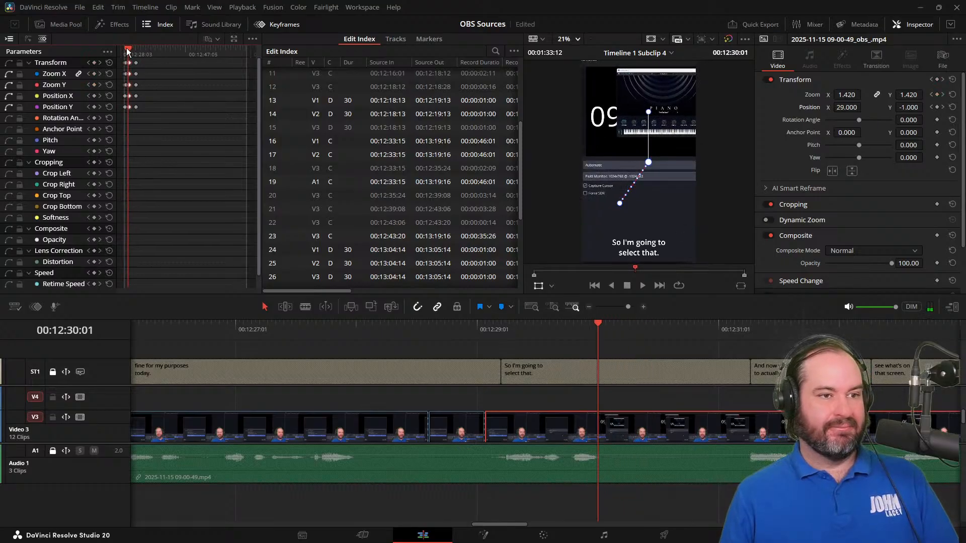
key(k)
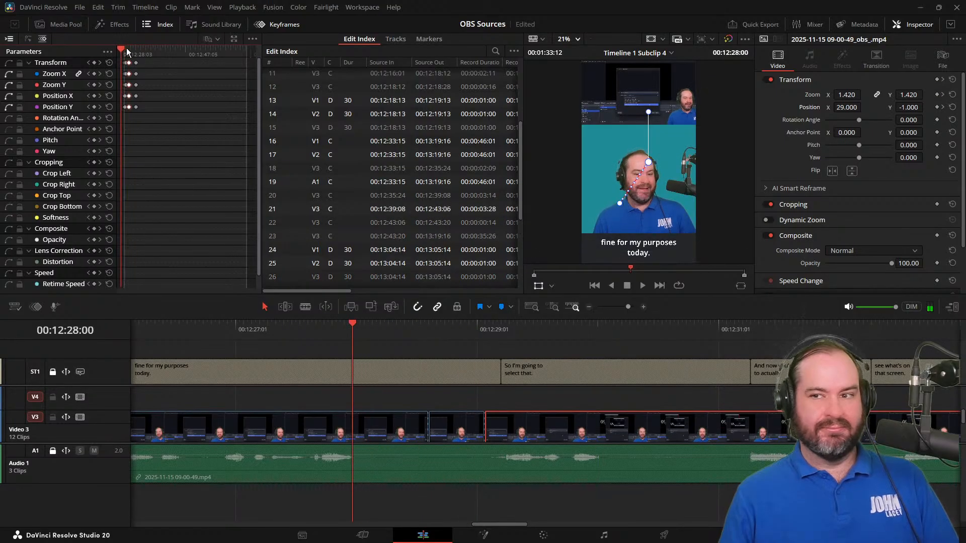
key(ctrl+s)
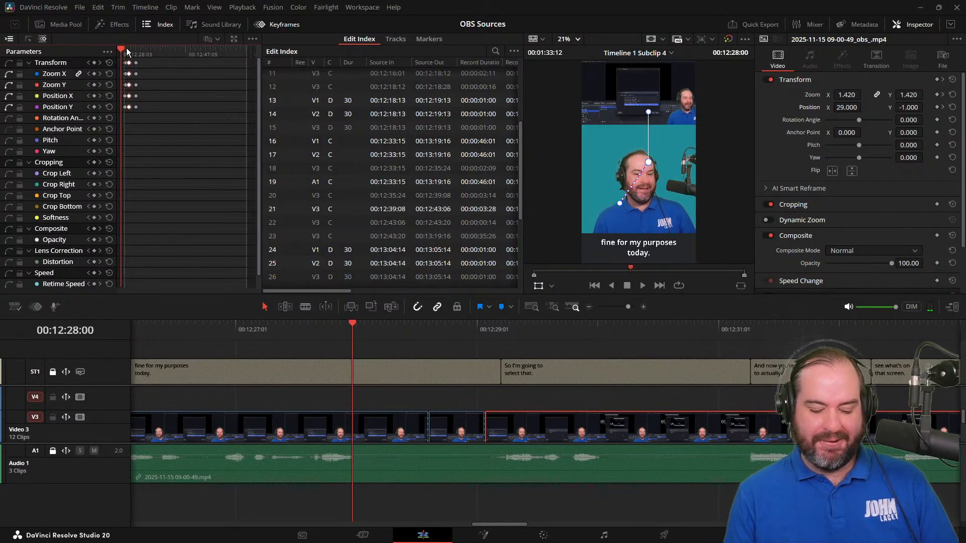
Play from 00:12:28:00 into the delayed move, and step back frame by frame to examine the held framing.
key(l)
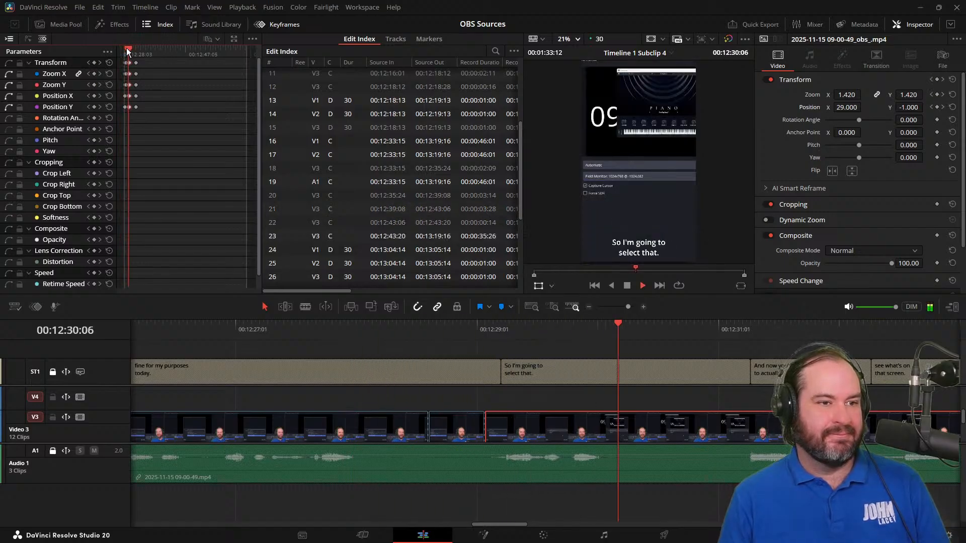
key(space)
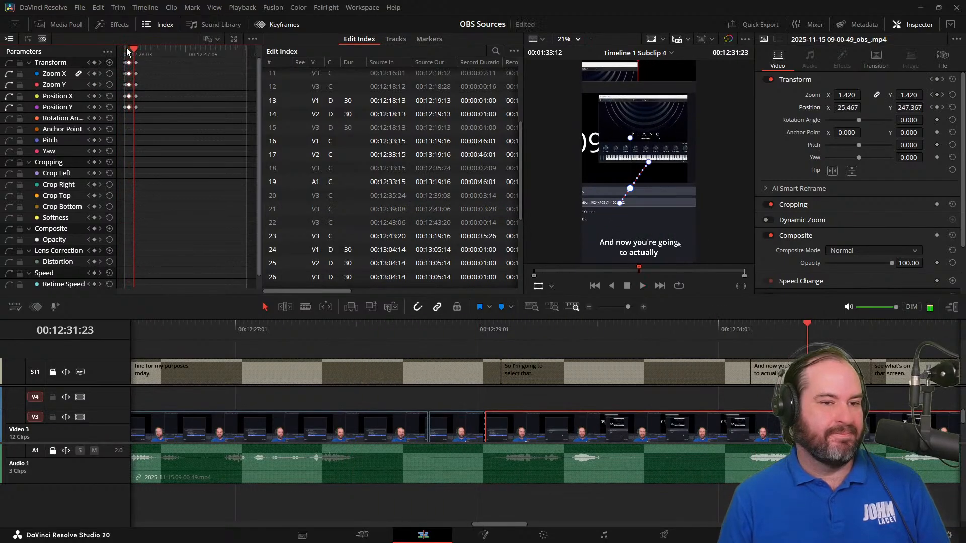
key(Left)
key(Left)
key(Left)
key(Left)
key(Left)
key(Left)
key(Left)
key(Left)
key(Left)
key(Left)
key(Left)
key(Left)
key(Left)
key(Left)
key(Left)
key(Left)
key(Left)
key(Left)
key(Left)
key(Left)
key(Left)
key(Left)
key(Left)
key(Left)
key(Left)
key(Left)
key(Left)
key(Left)
key(Left)
key(Left)
key(Left)
key(Left)
key(Left)
key(Left)
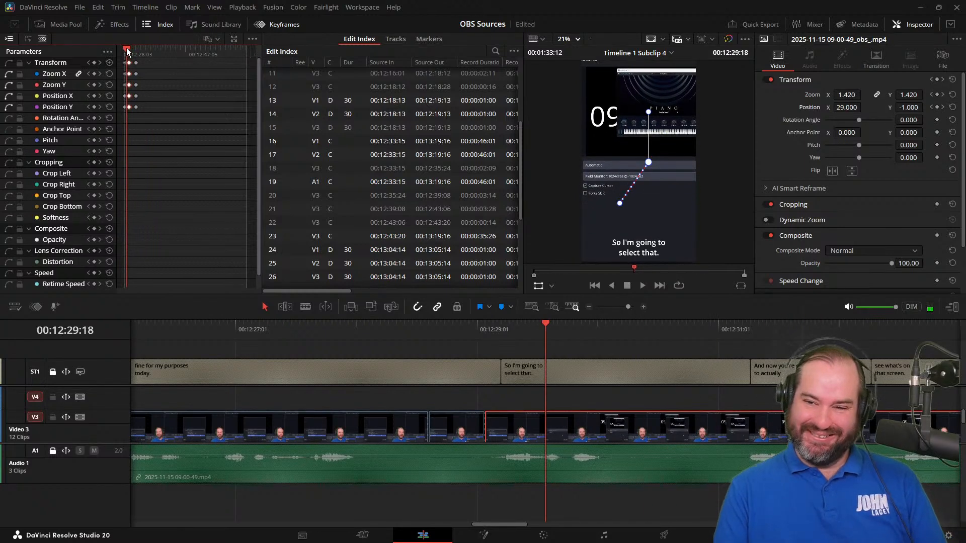
key(Left)
key(Left)
key(Left)
key(Left)
key(Left)
key(Left)
key(Left)
key(Left)
key(Left)
key(Left)
key(Left)
key(Left)
key(Left)
key(Left)
key(Left)
key(Left)
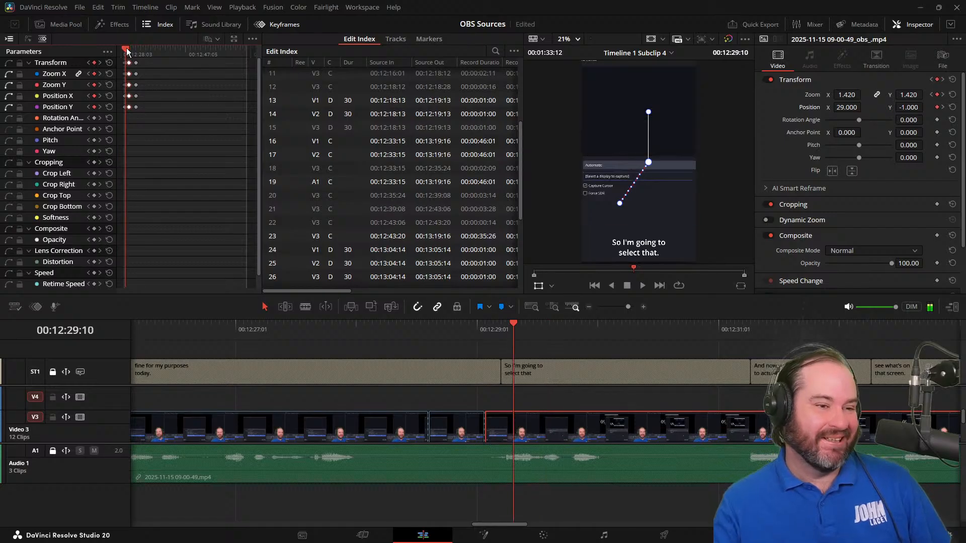
Examine the frames around the V3 cuts at 00:12:29:03 and 00:12:28:19, stepping back to the earlier cut.
key(Left)
key(Left)
key(Left)
key(Left)
key(Left)
key(Right)
key(Right)
key(Right)
key(Right)
key(Right)
key(Right)
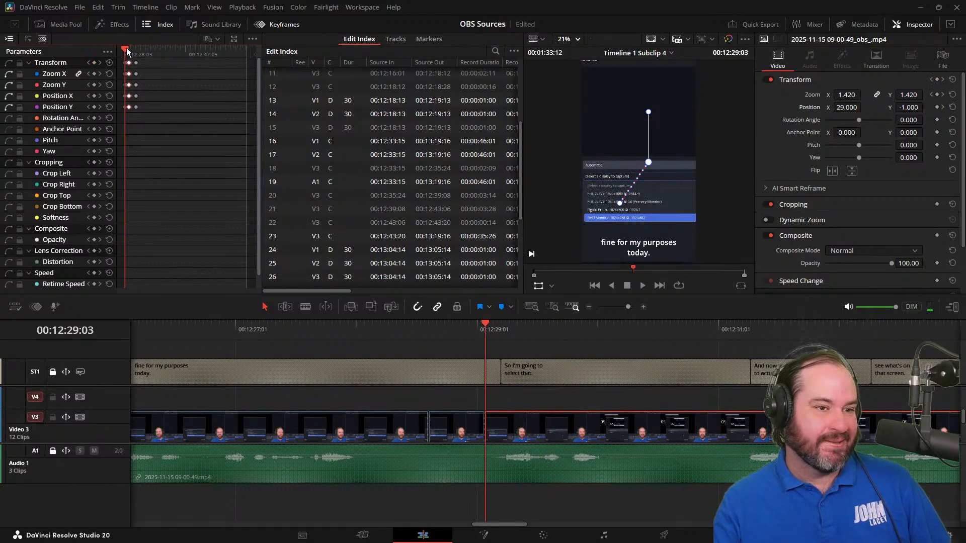
key(Right)
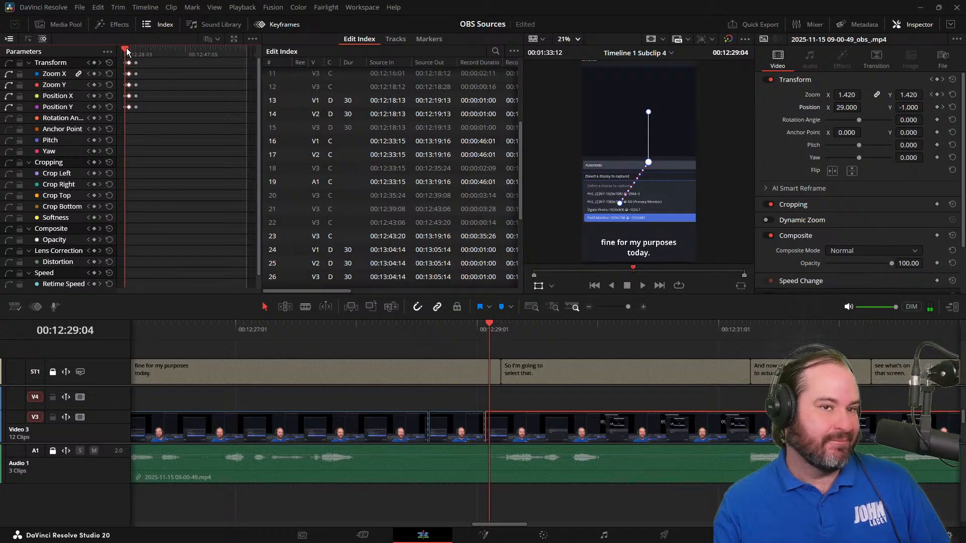
key(Left)
key(Left)
key(Left)
key(Left)
key(Left)
key(Left)
key(Left)
key(Left)
key(Left)
key(Left)
key(Left)
key(Left)
key(Left)
key(Left)
key(Left)
key(Left)
key(Left)
key(Left)
key(Left)
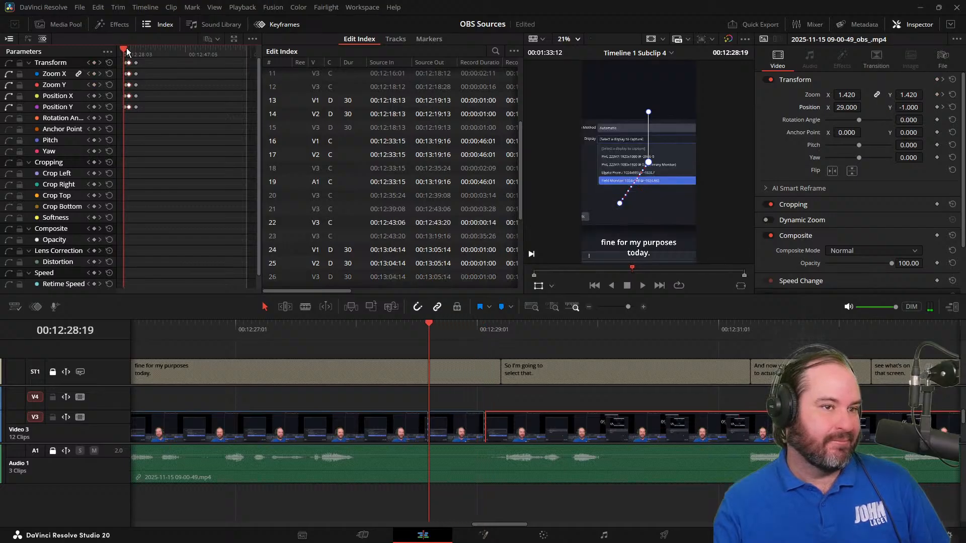
Step forward frame by frame from 00:12:28:19 to examine the framing across the V3 cut at 00:12:29:03.
key(Right)
key(Right)
key(Right)
key(Right)
key(Right)
key(Right)
key(Right)
key(Right)
key(Right)
key(Right)
key(Right)
key(Right)
key(Right)
key(Right)
key(Right)
key(Right)
key(Right)
key(Right)
key(Right)
key(Right)
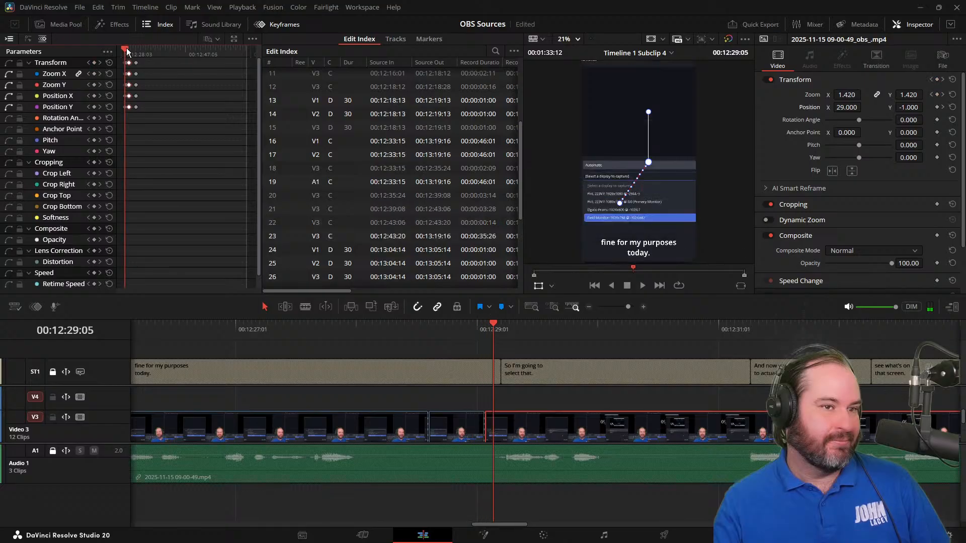
key(Right)
key(Right)
key(Right)
key(Right)
key(Right)
key(Right)
key(Right)
key(Right)
key(Right)
key(Right)
key(Right)
key(Right)
key(Right)
key(Right)
key(Right)
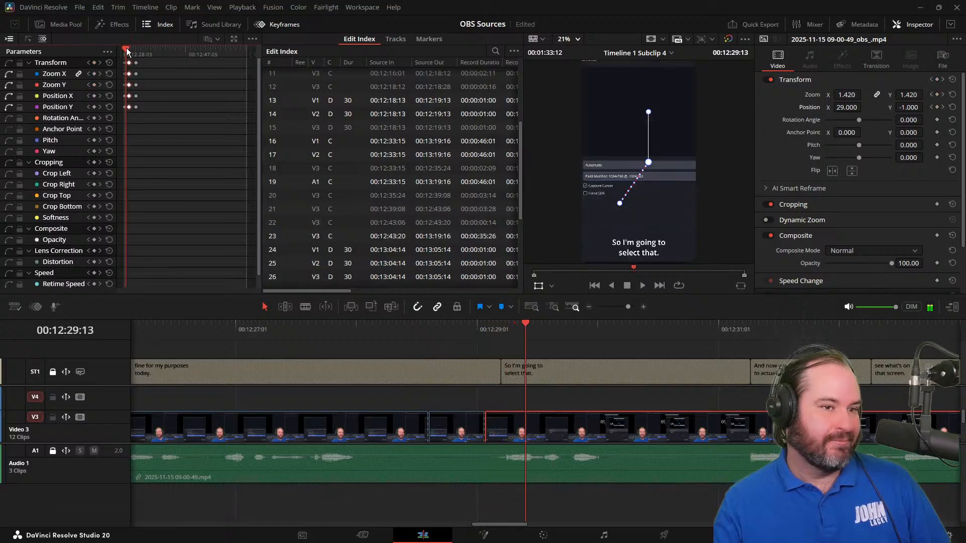
key(Right)
key(Right)
key(Right)
key(Right)
key(Right)
key(Right)
Step back before the layout switch at 00:12:28:19 and play through both V3 cuts up to 00:12:30:15.
key(Left)
key(Left)
key(Left)
key(Left)
key(Left)
key(Left)
key(Left)
key(Left)
key(Left)
key(Left)
key(Left)
key(Left)
key(Left)
key(Left)
key(Left)
key(Left)
key(Left)
key(Left)
key(Left)
key(Left)
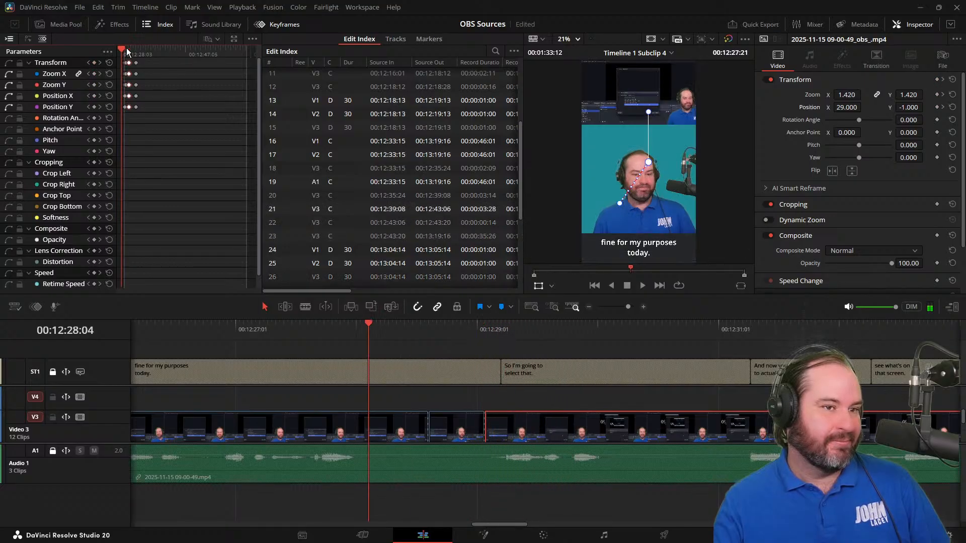
key(Left)
key(Left)
key(Left)
key(Left)
key(Left)
key(Left)
key(Left)
key(Left)
key(Left)
key(Left)
key(Left)
key(Left)
key(Left)
key(Left)
key(Left)
key(space)
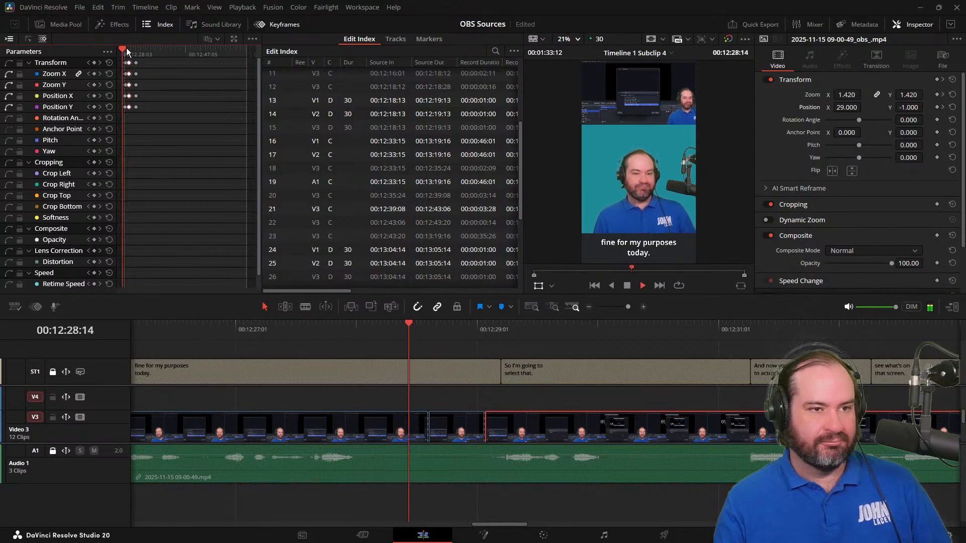
key(space)
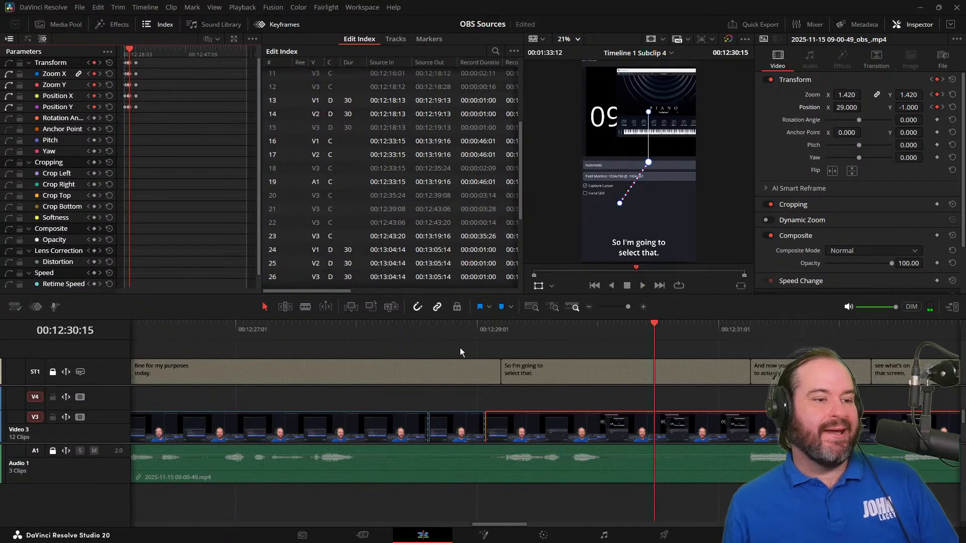
Compare the Transform values of the short V3 clip and the clip after it around the 00:12:29:03 cut.
click(578, 331)
drag(578, 330, 486, 330)
click(506, 436)
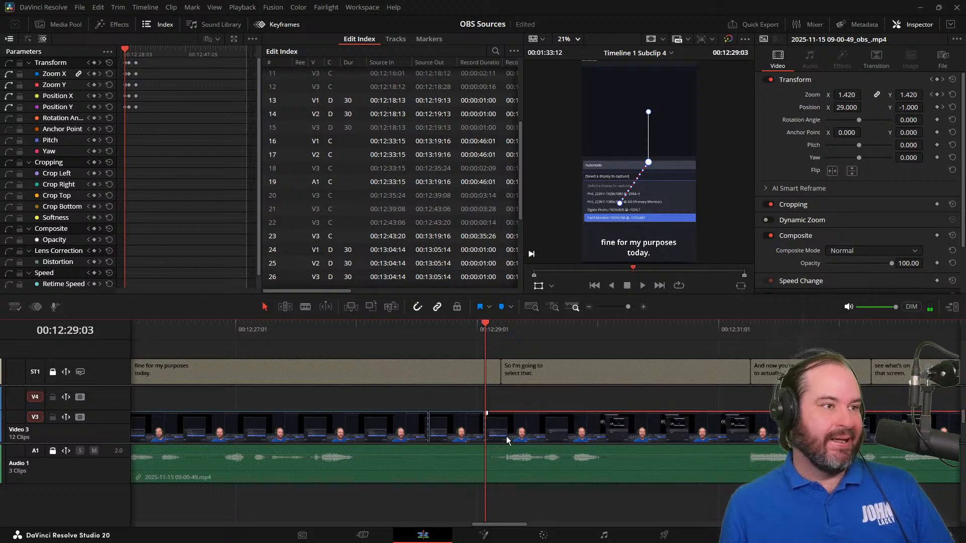
click(128, 73)
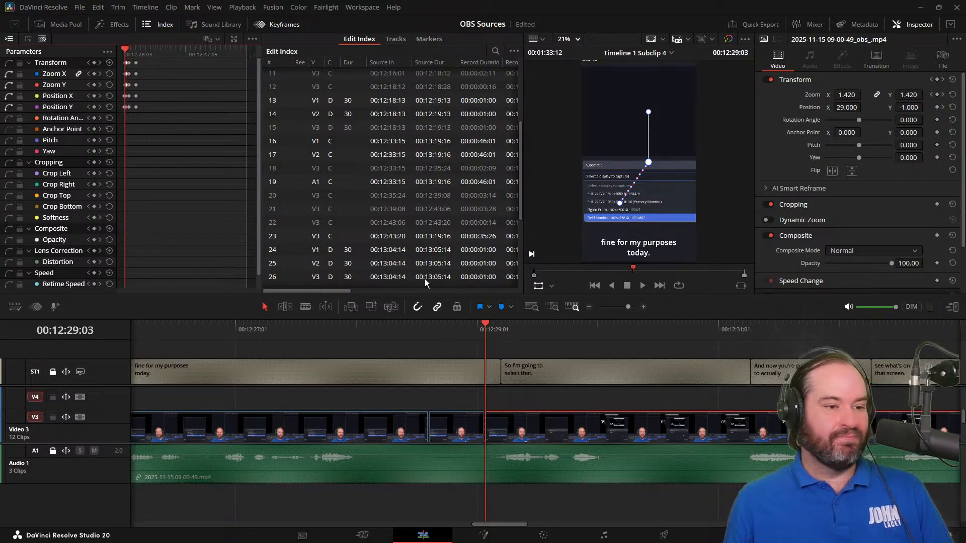
click(460, 421)
drag(485, 326, 452, 329)
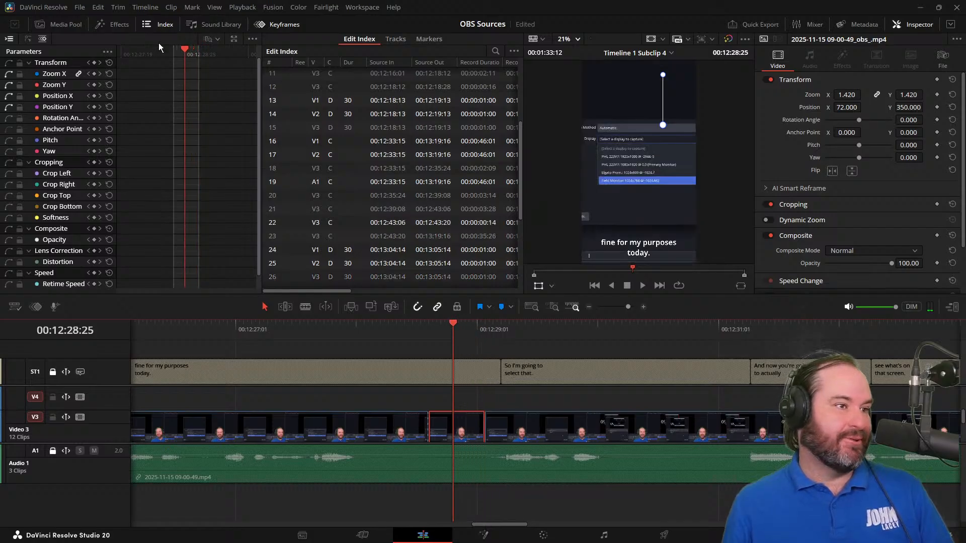
drag(453, 324, 432, 324)
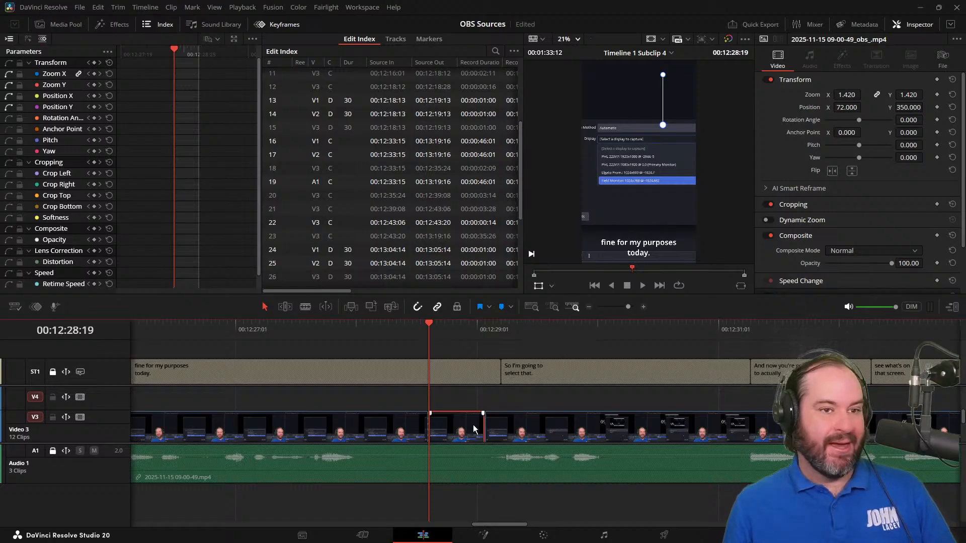
drag(502, 327, 489, 326)
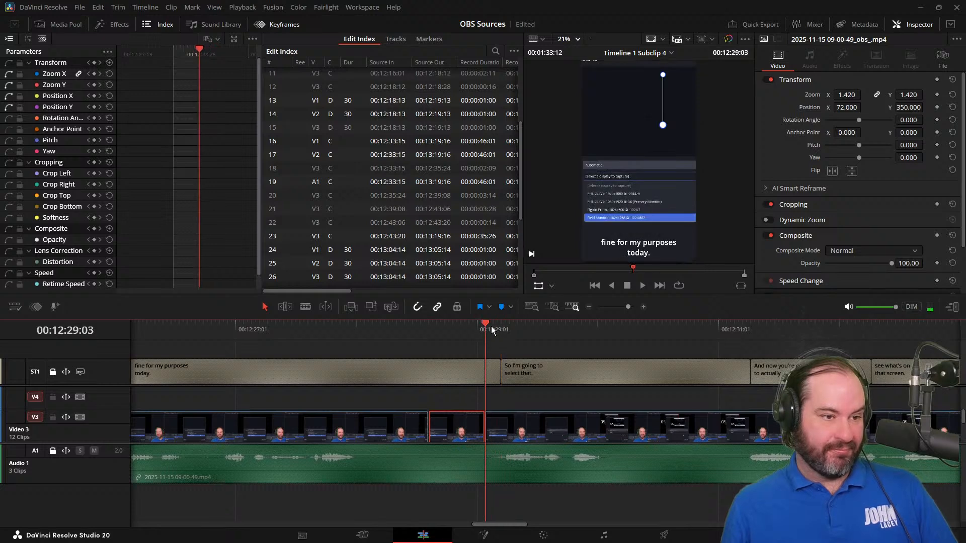
Examine the keyframes of the V3 clip after the 00:12:29:03 cut and go back to its Position keyframe at 00:12:29:10.
click(531, 421)
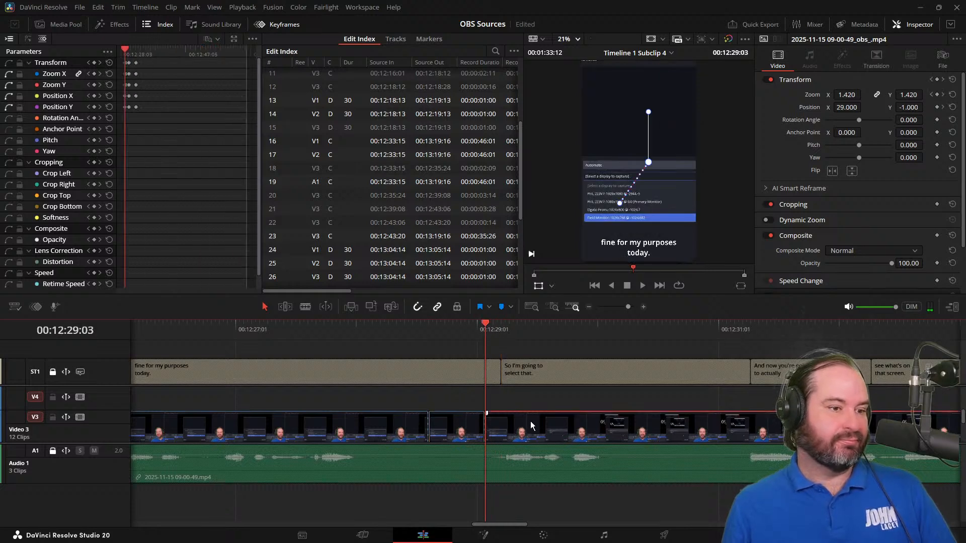
click(128, 64)
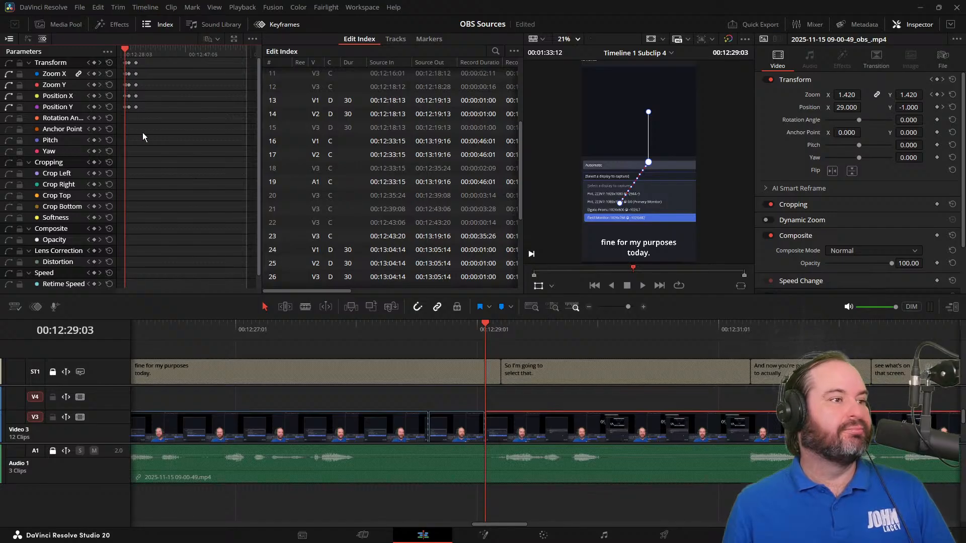
scroll(141, 133, up, 5)
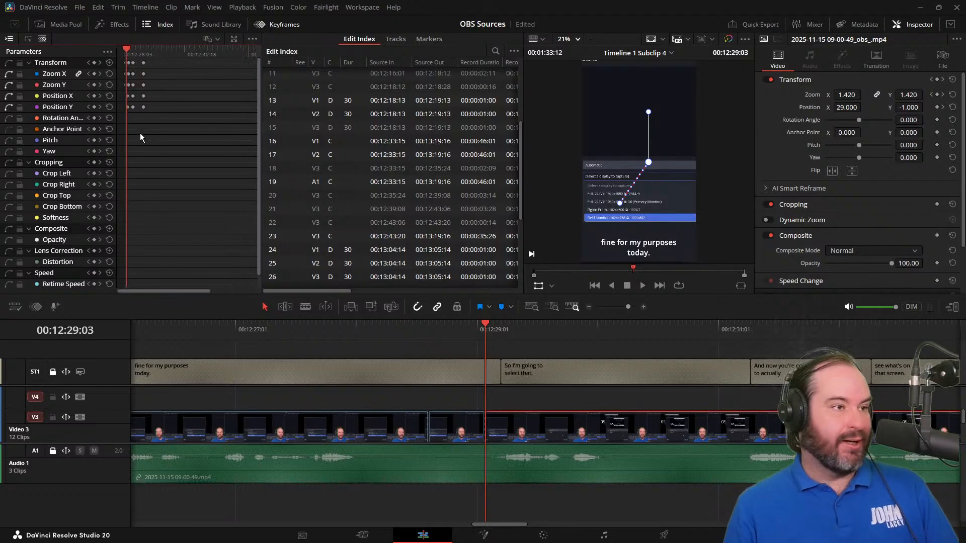
scroll(140, 133, up, 3)
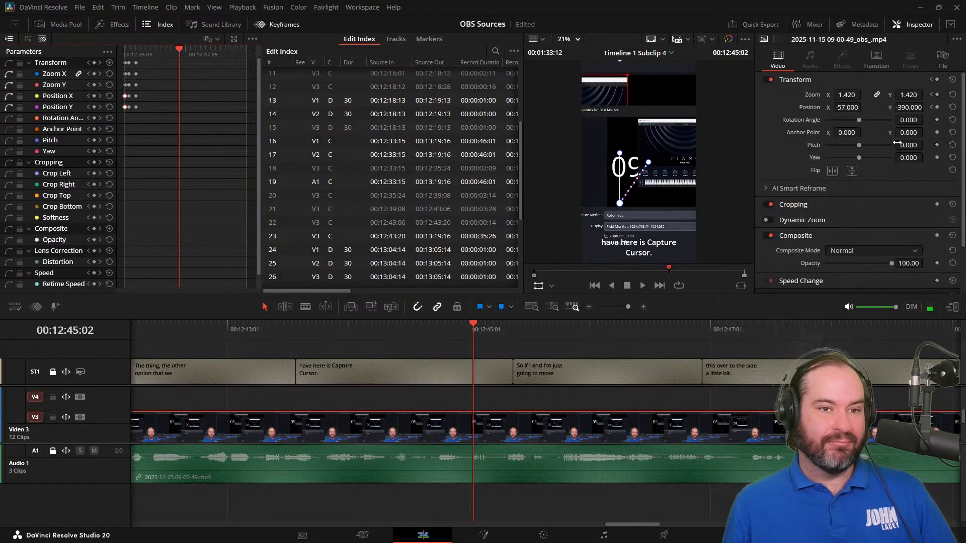
click(931, 107)
click(931, 107)
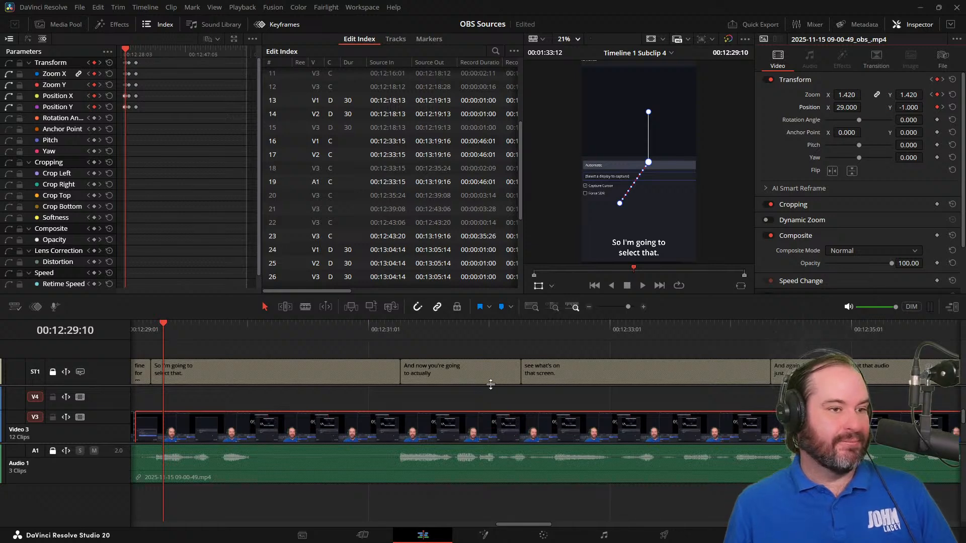
Step back to 00:12:28:02 and play across the layout switch and the cut at 00:12:29:03.
key(Left)
key(Left)
key(Left)
key(Left)
key(Left)
key(Left)
key(Left)
key(Left)
key(Left)
key(Left)
key(Left)
key(Left)
key(Left)
key(Left)
key(Left)
key(Left)
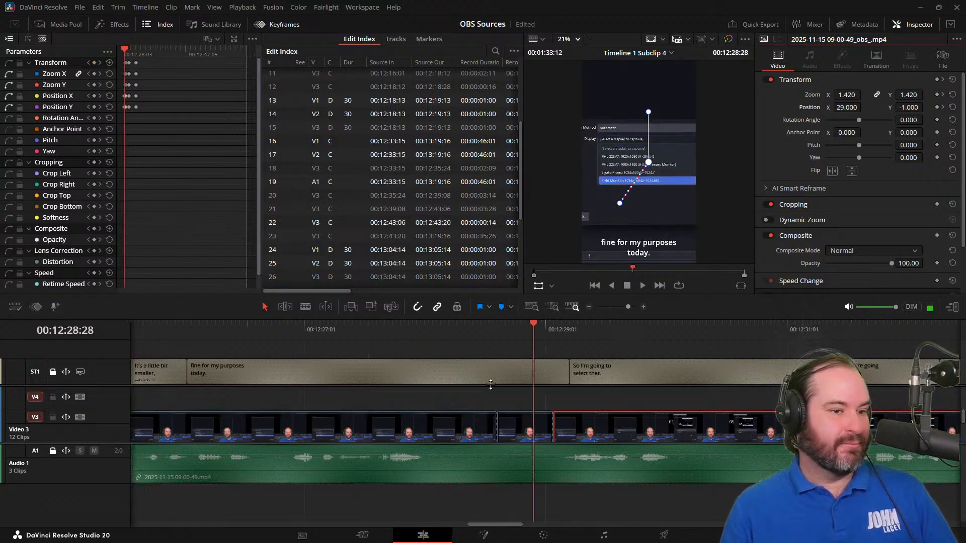
key(Left)
key(Left)
key(Left)
key(Left)
key(Left)
key(Left)
key(Left)
key(Left)
key(Left)
key(Left)
key(Left)
key(Left)
key(Left)
key(Left)
key(Left)
key(Left)
key(Left)
key(Left)
key(Left)
key(Left)
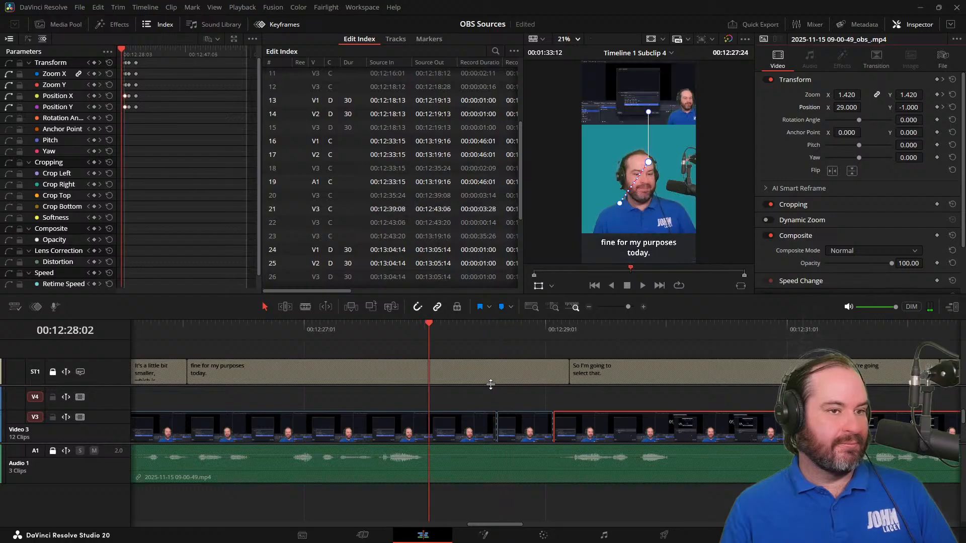
key(space)
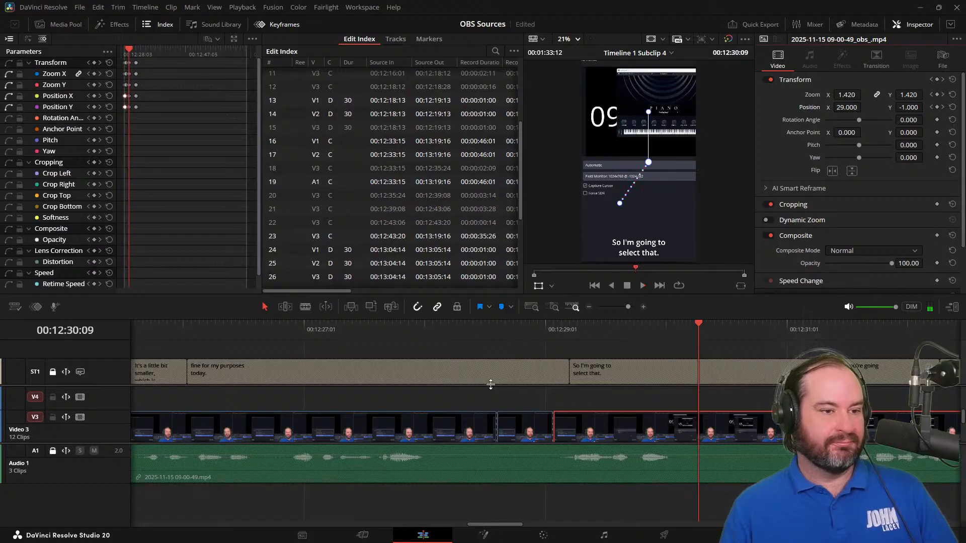
Step back from 00:12:30:09 and check the frames on both sides of the V3 cut at 00:12:29:03.
key(Left)
key(Left)
key(Left)
key(Left)
key(Left)
key(Left)
key(Left)
key(Left)
key(Left)
key(Left)
key(Left)
key(Left)
key(Left)
key(Left)
key(Left)
key(Left)
key(Left)
key(Left)
key(Left)
key(Left)
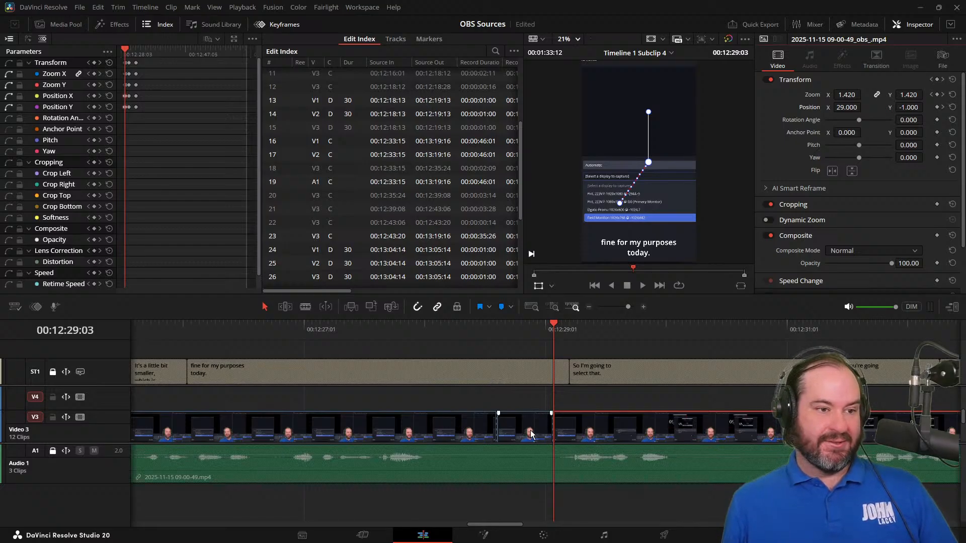
click(530, 333)
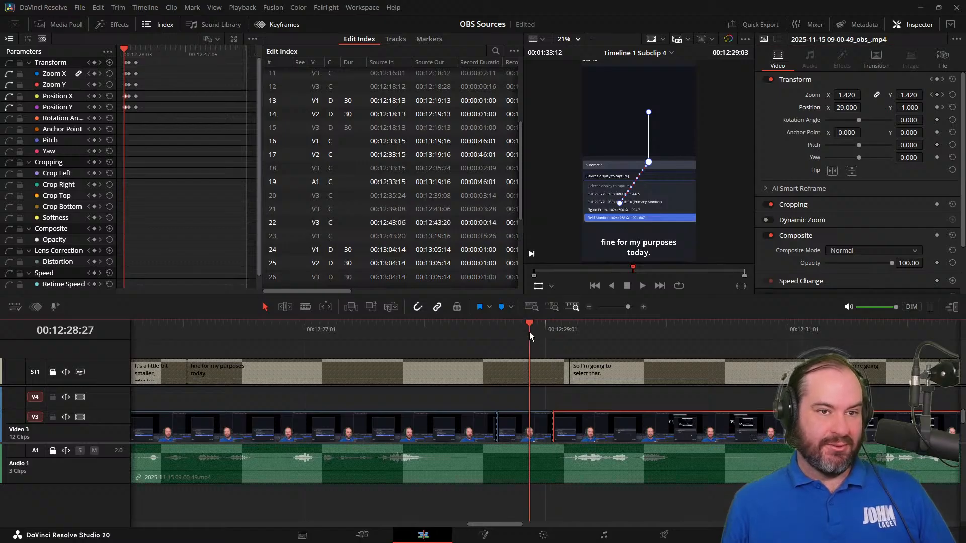
click(542, 332)
click(553, 333)
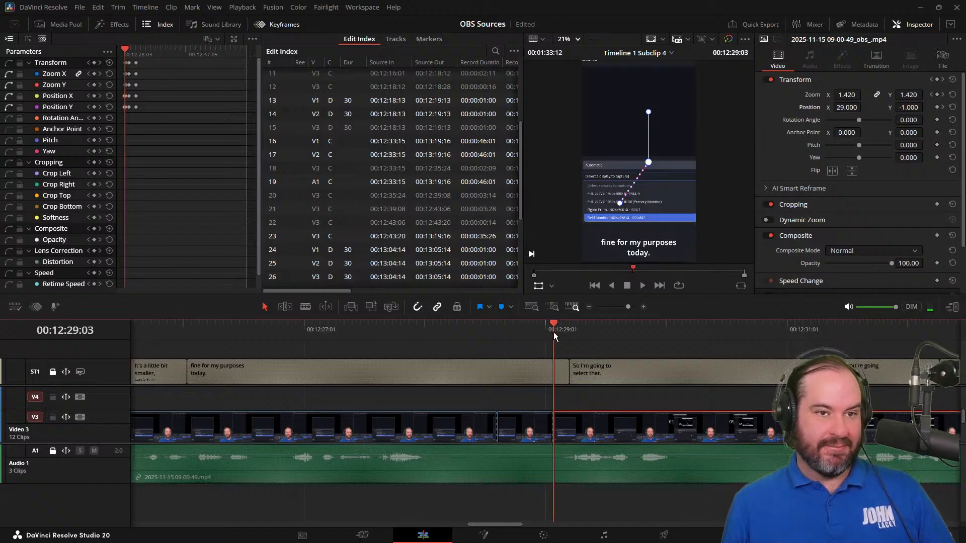
Set the Position X of the short V3 clip before the 00:12:29:03 cut to 29, matching the following clip.
click(519, 429)
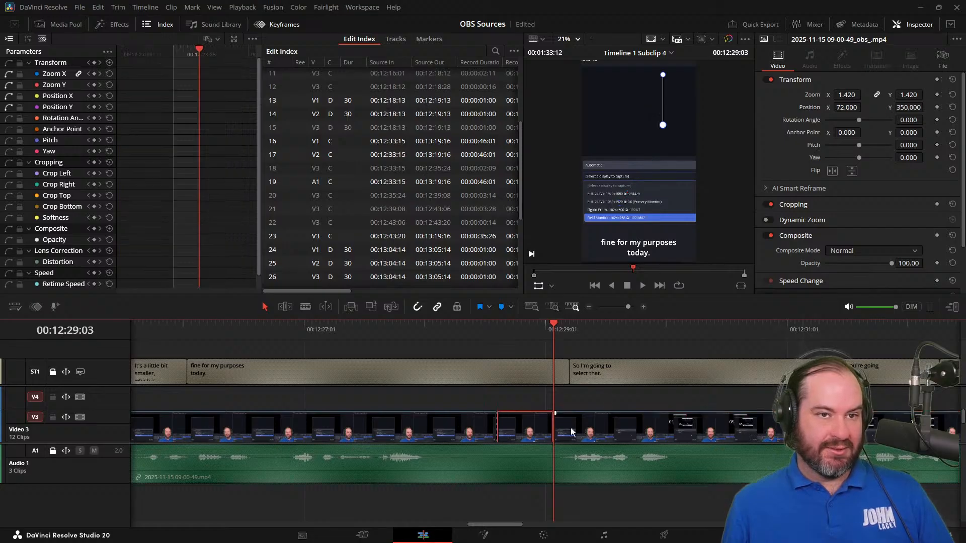
click(597, 428)
click(536, 429)
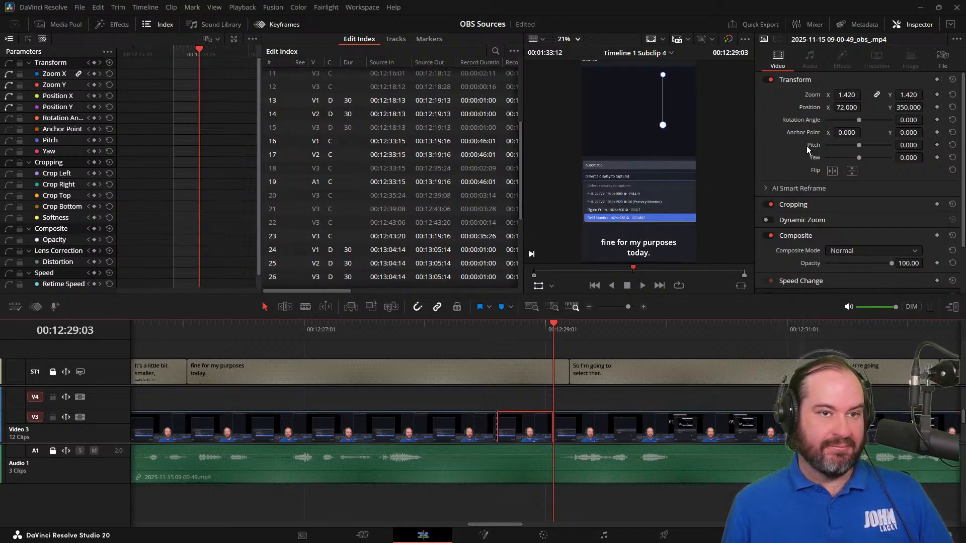
click(843, 112)
text(9)
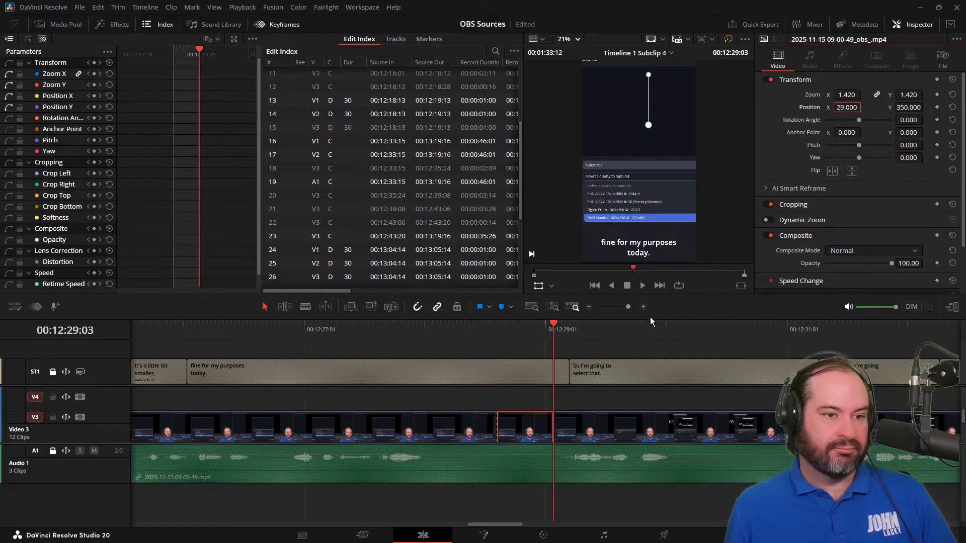
Set the short V3 clip's Position Y to -1 to match the following clip, and play from 00:12:28:04 across the cut.
click(633, 428)
click(520, 427)
double_click(906, 107)
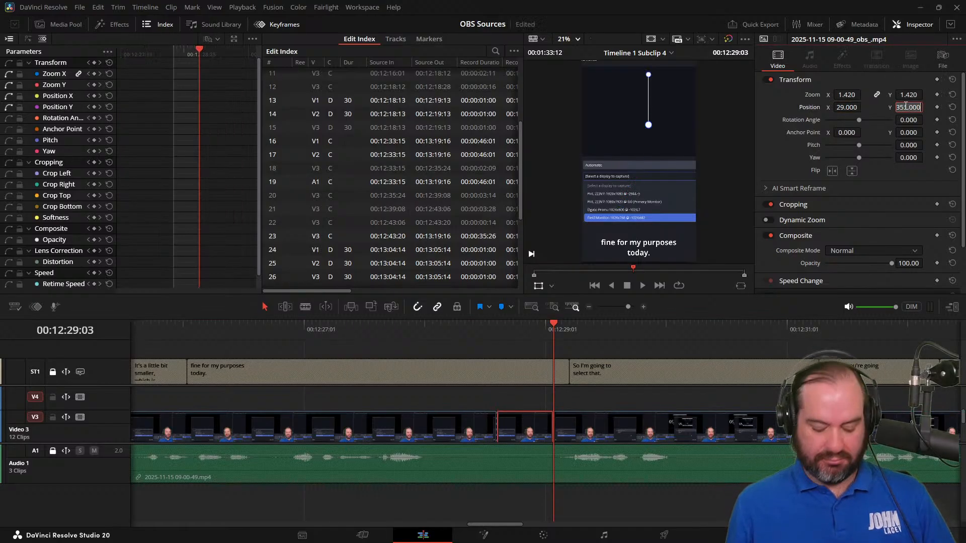
text(1)
key(Return)
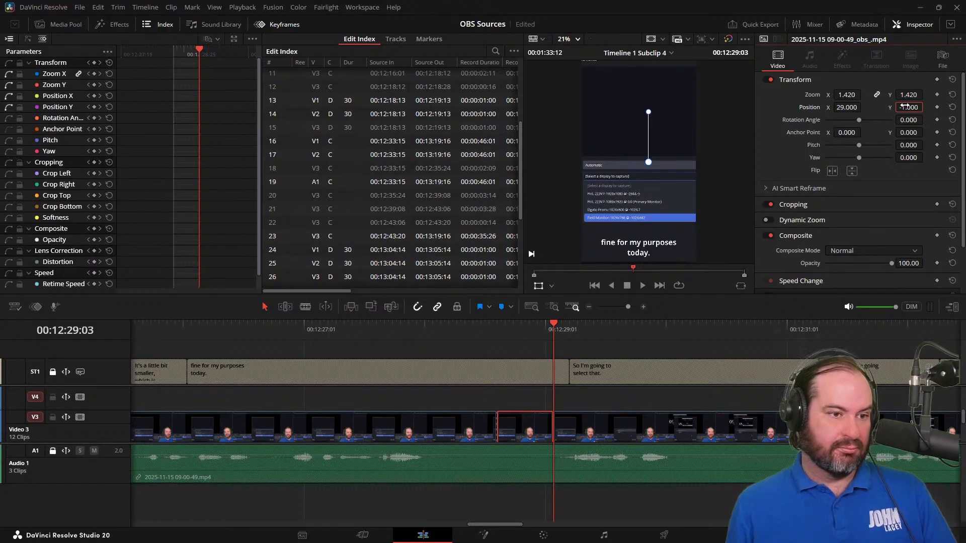
click(436, 328)
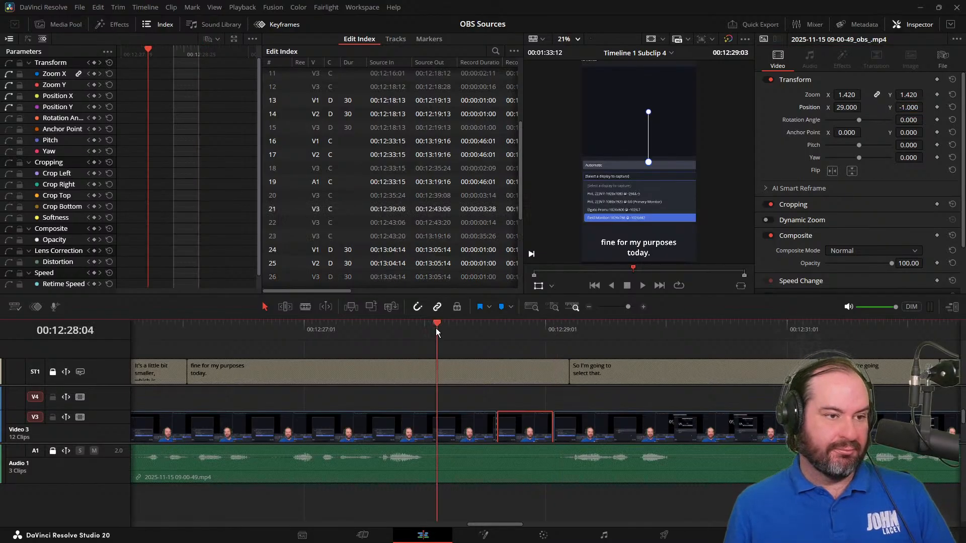
key(space)
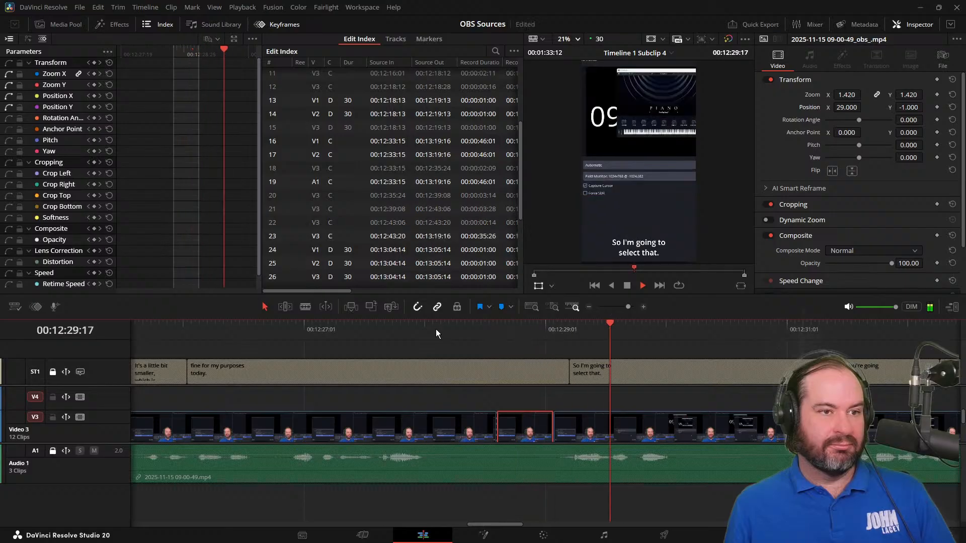
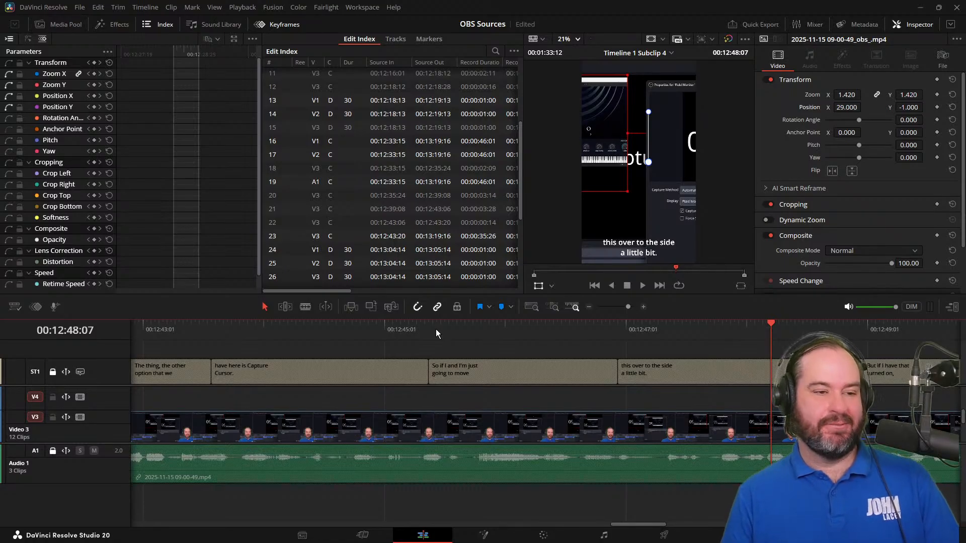
Replay the section around 00:12:34:26 and split the V3 clip at 00:12:37:07.
drag(642, 325, 189, 370)
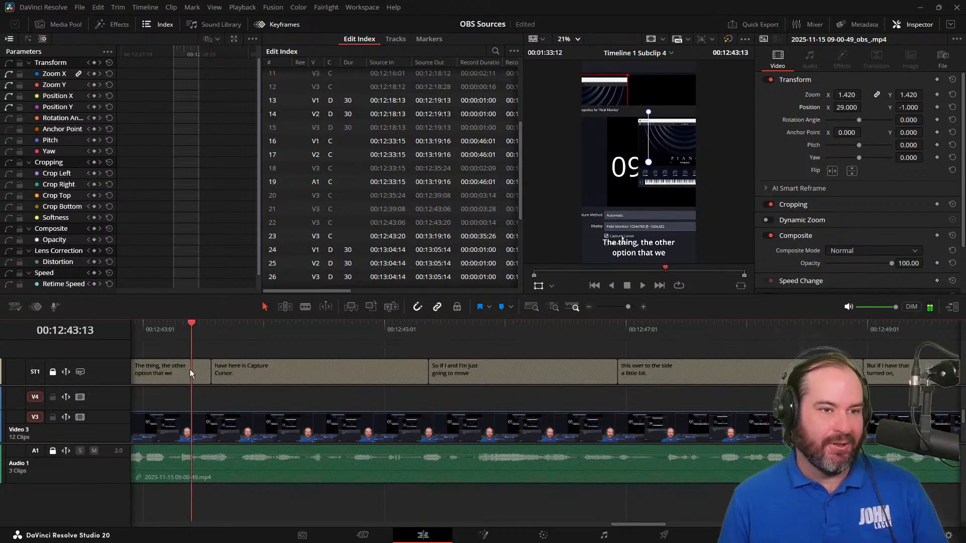
key(j)
key(j)
key(j)
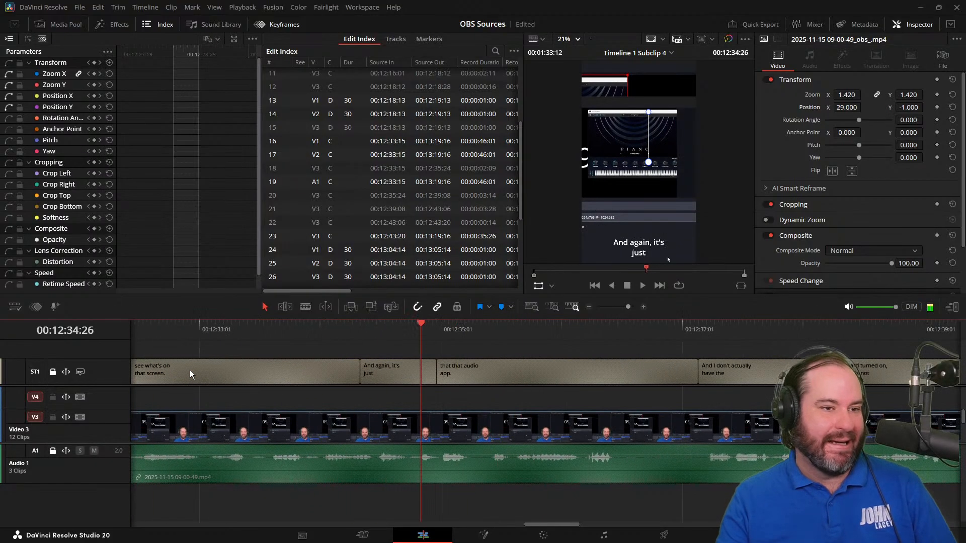
key(k)
key(l)
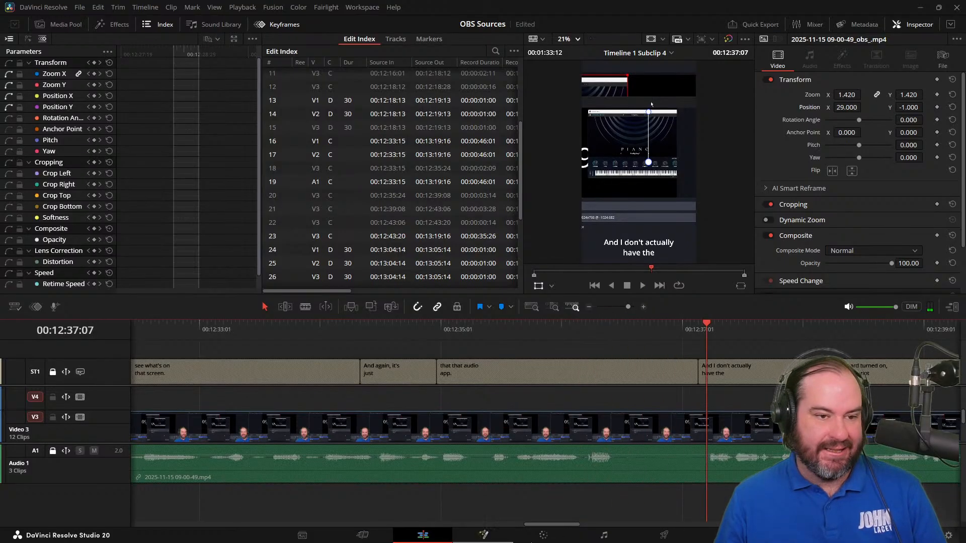
click(736, 434)
key(ctrl+b)
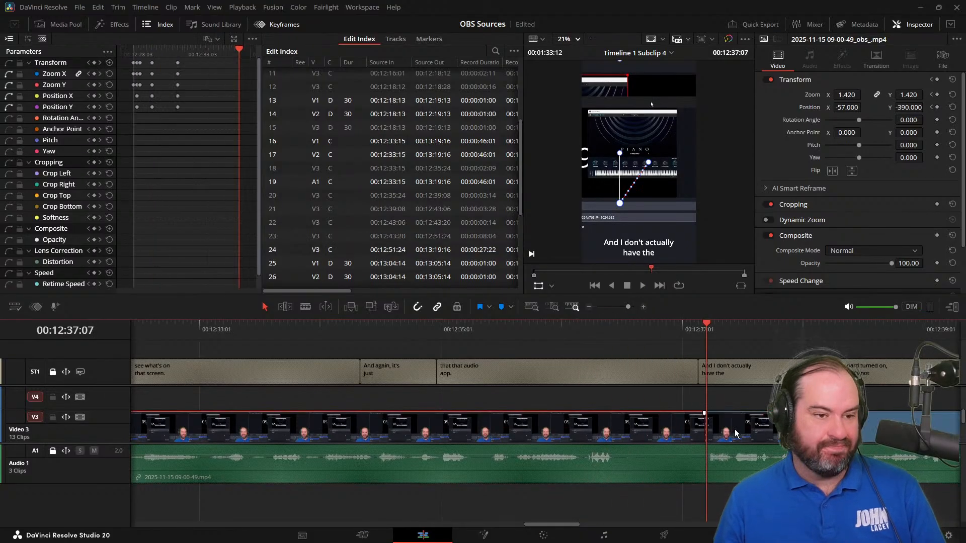
Split the V3 clip at 00:12:34:23 and set the opacity of the piece up to 00:12:37:07 to 0.
key(j)
key(j)
key(j)
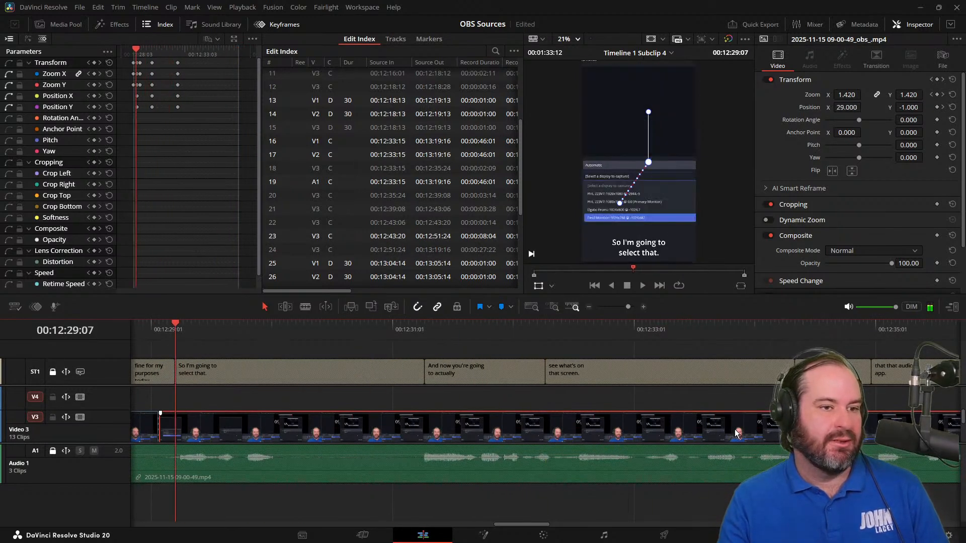
key(space)
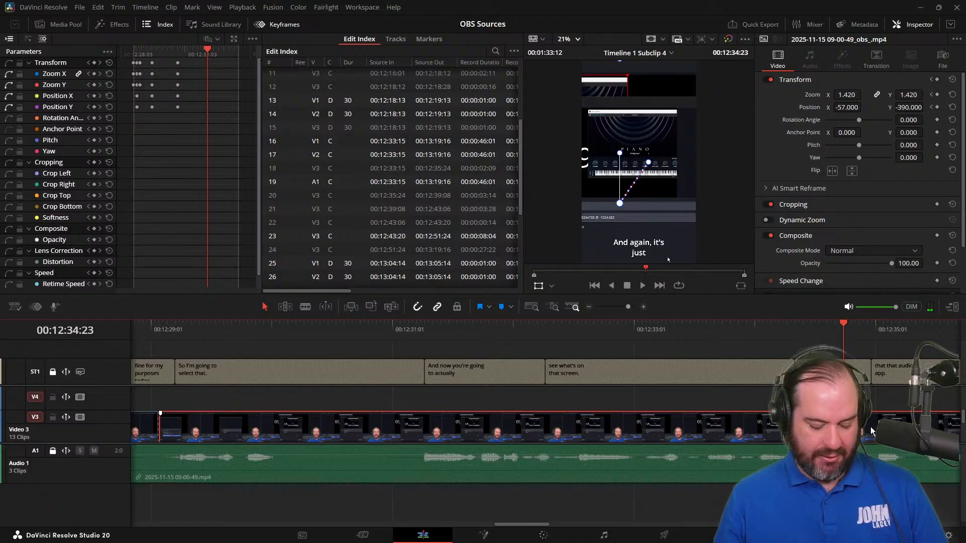
key(ctrl+b)
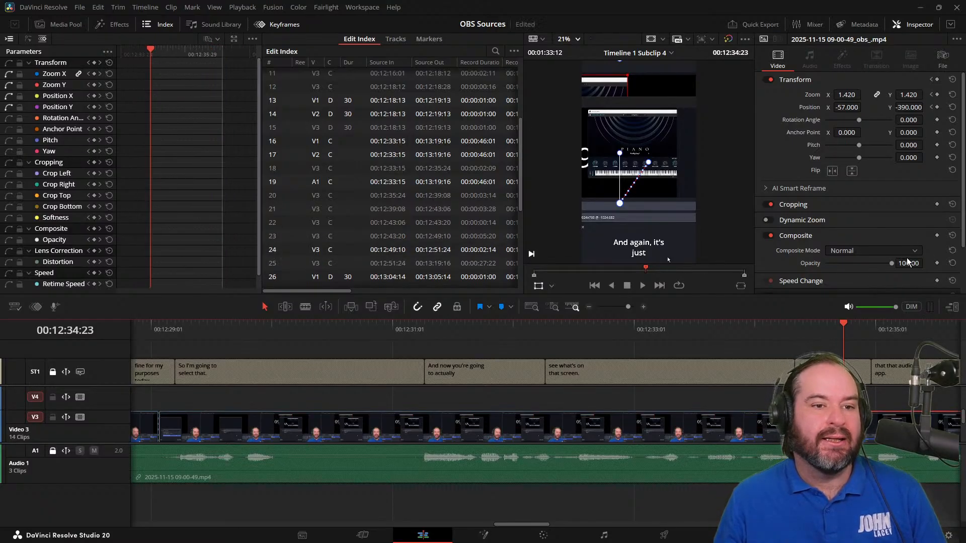
drag(890, 265, 753, 259)
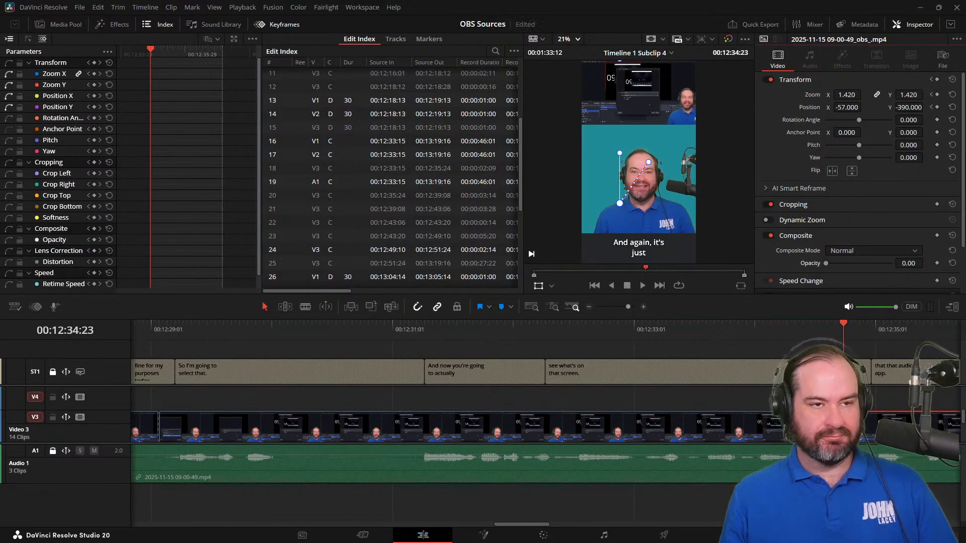
Go back to 00:12:32:10 and play through the layout switches at 00:12:34:23 and 00:12:37:07 until 00:12:42:03.
key(Left)
key(Left)
key(Left)
key(Left)
key(Left)
key(Left)
key(Left)
key(Left)
key(Left)
key(Left)
key(Left)
key(Left)
key(Left)
key(Left)
key(Left)
key(Left)
key(Left)
key(Left)
key(Left)
key(Left)
key(Left)
key(Left)
key(Left)
key(Left)
key(Left)
key(Left)
key(Left)
key(Left)
key(Left)
key(Left)
key(Left)
key(Left)
key(Left)
key(Left)
key(Left)
key(Left)
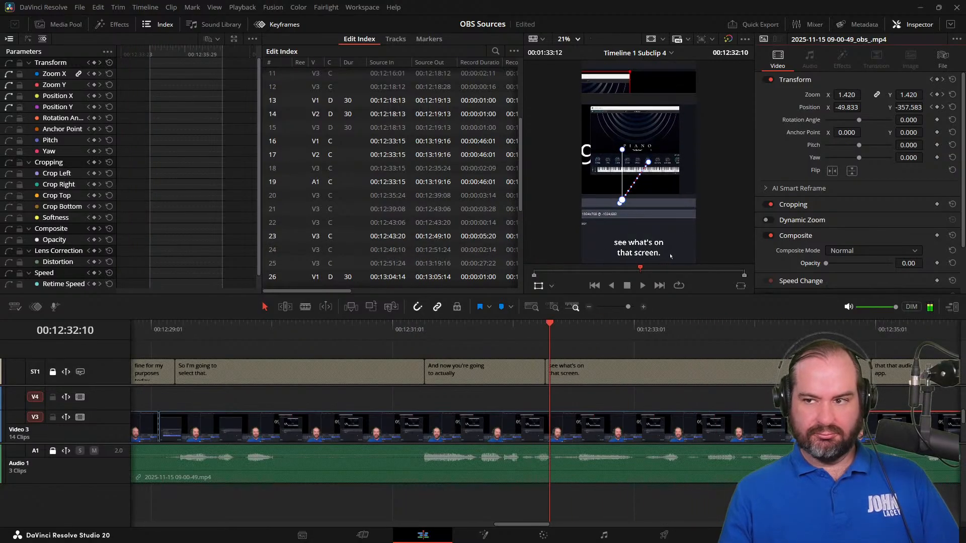
key(space)
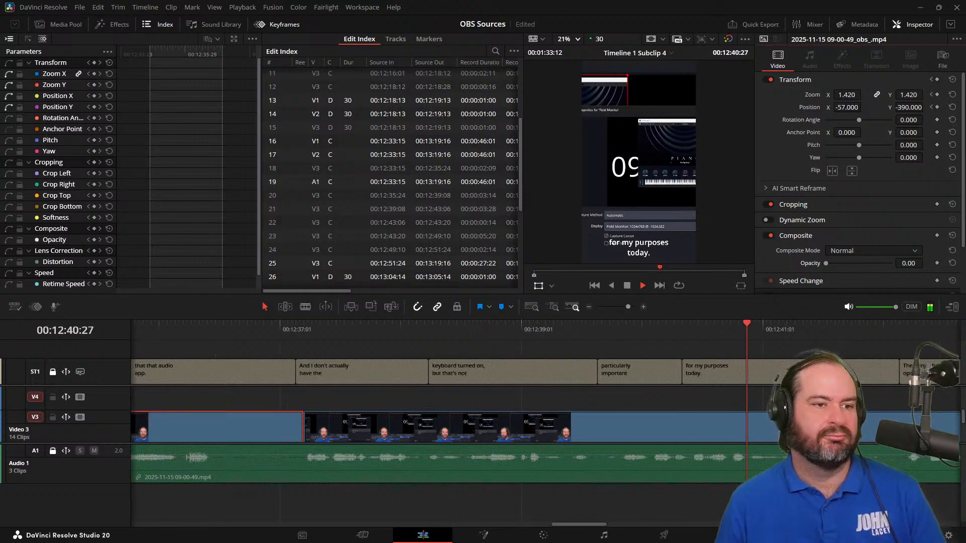
click(627, 285)
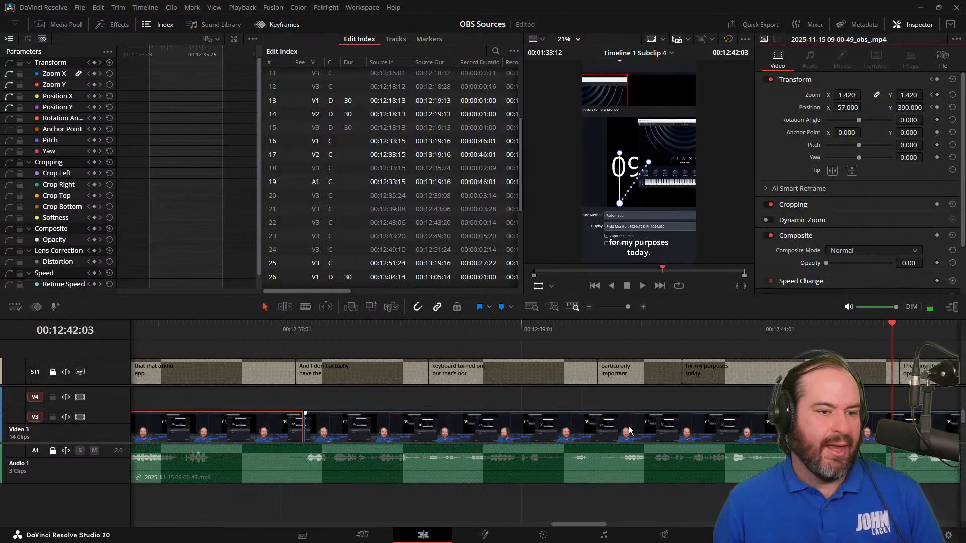
Split the V3 clip at 00:12:41:27 and set the opacity of the piece before that cut to 0.
click(866, 333)
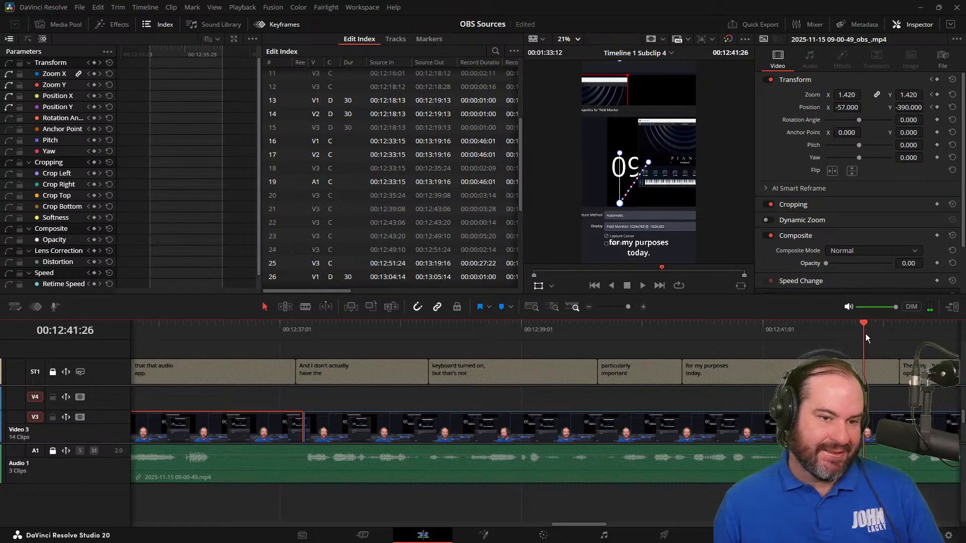
click(868, 334)
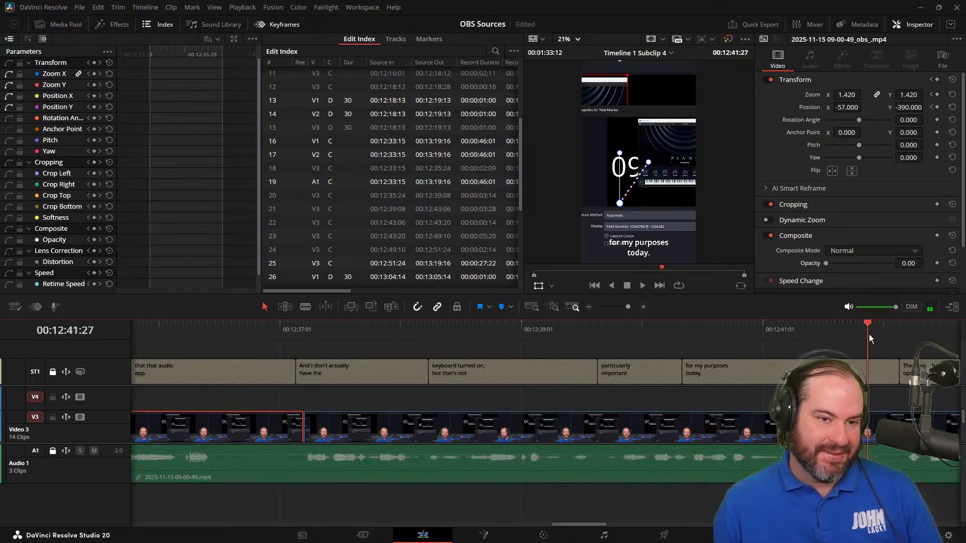
click(861, 435)
key(ctrl+b)
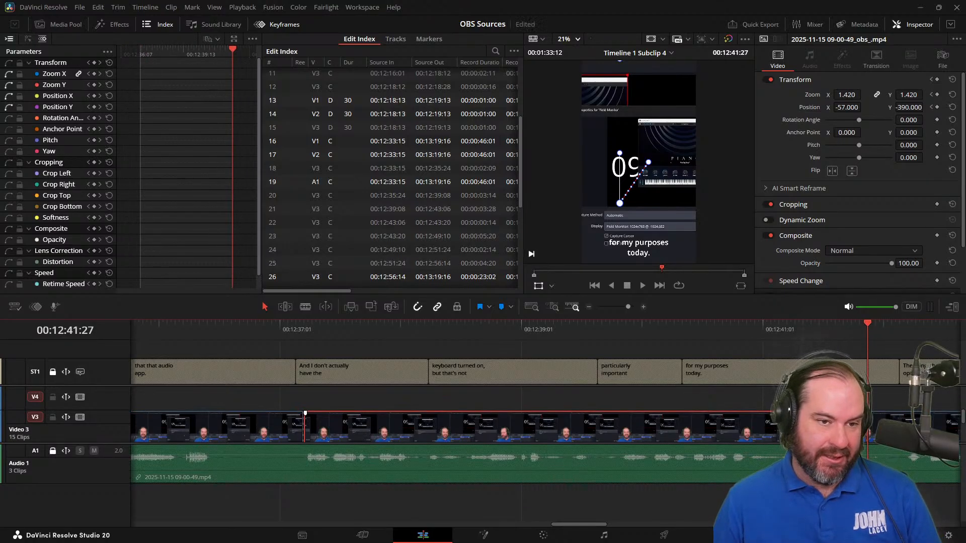
drag(890, 262, 796, 250)
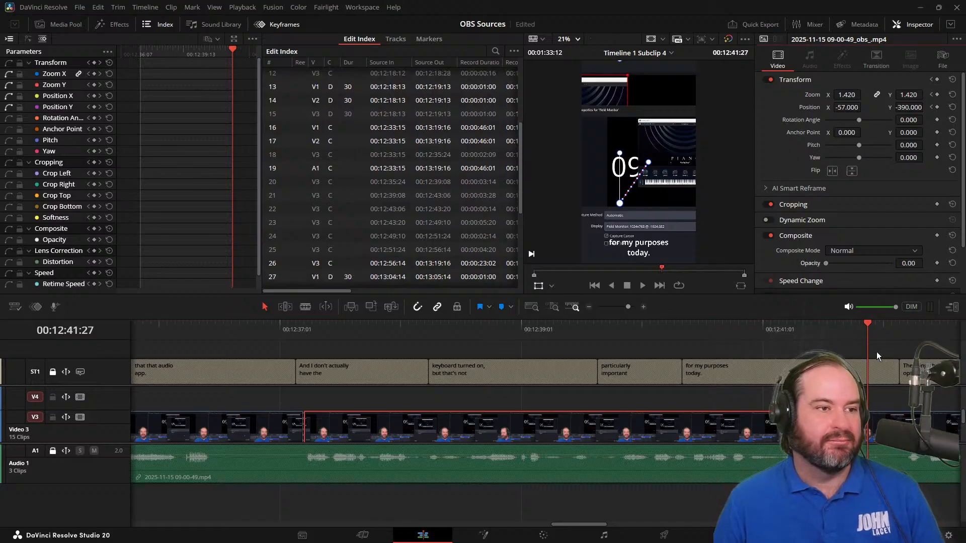
Rewind from 00:12:41:27 and play forward through the layout switch to 00:12:48:26.
key(j)
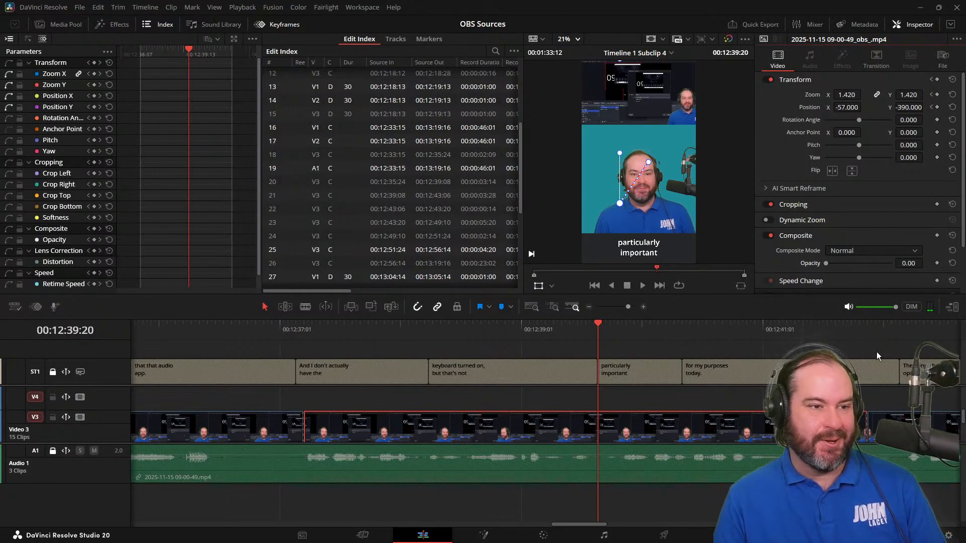
key(j)
key(j)
key(k)
key(l)
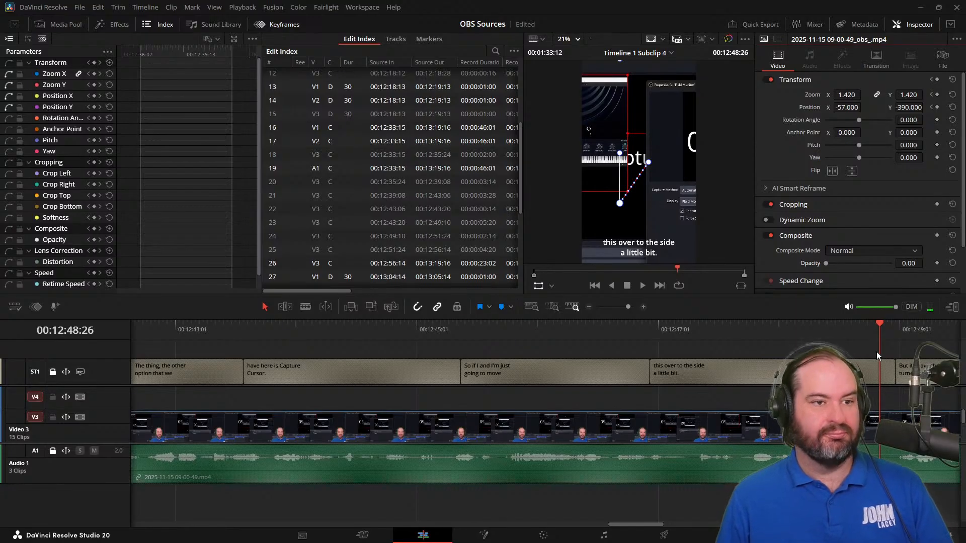
Add Zoom and Position keyframes on the first frame of the V3 clip that starts at 00:12:41:27.
click(850, 428)
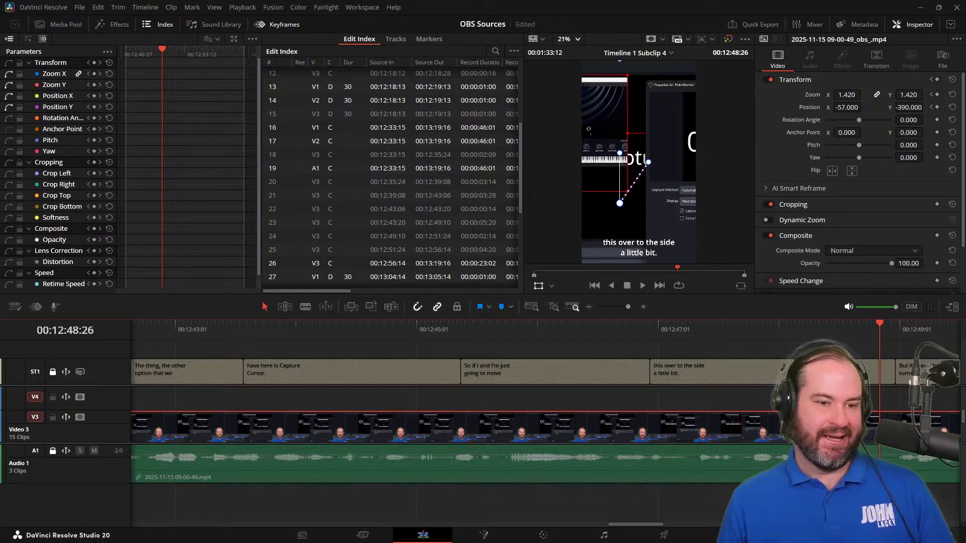
drag(881, 326, 330, 359)
key(j)
key(Left)
key(Left)
key(Left)
key(Left)
key(Left)
key(Left)
key(Left)
key(Left)
key(Left)
key(Left)
key(Left)
key(Left)
key(Left)
key(Left)
key(Left)
key(Left)
key(Left)
key(Left)
key(Left)
key(Left)
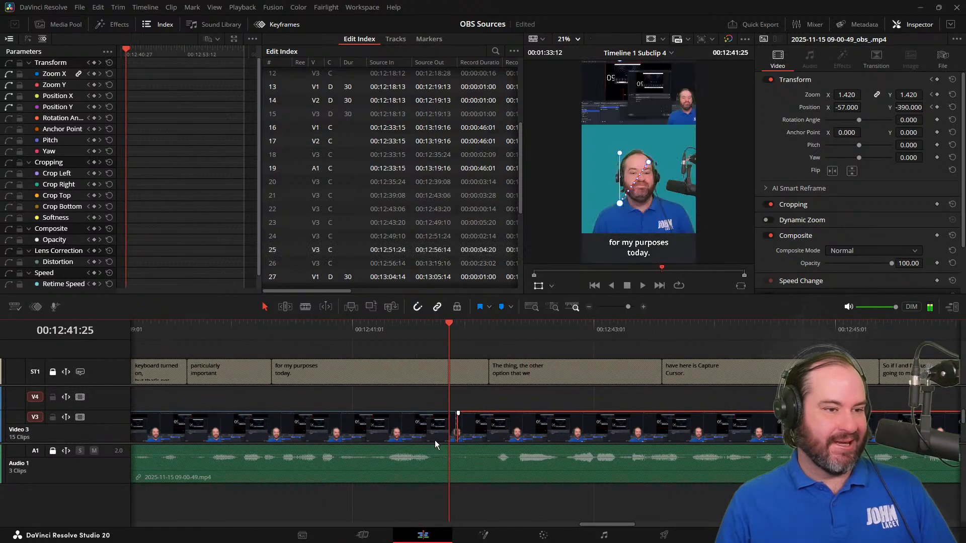
key(Right)
key(Right)
key(Right)
key(Left)
key(Left)
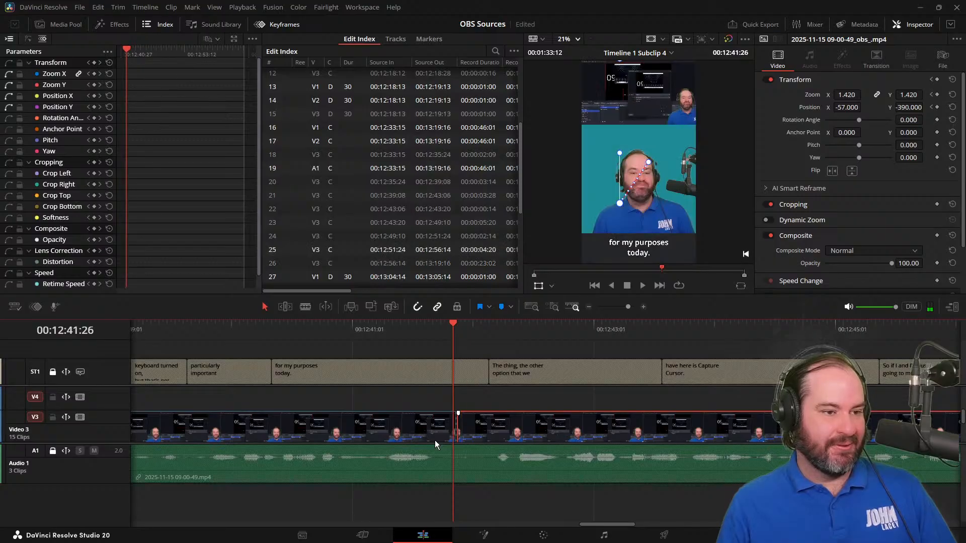
key(Right)
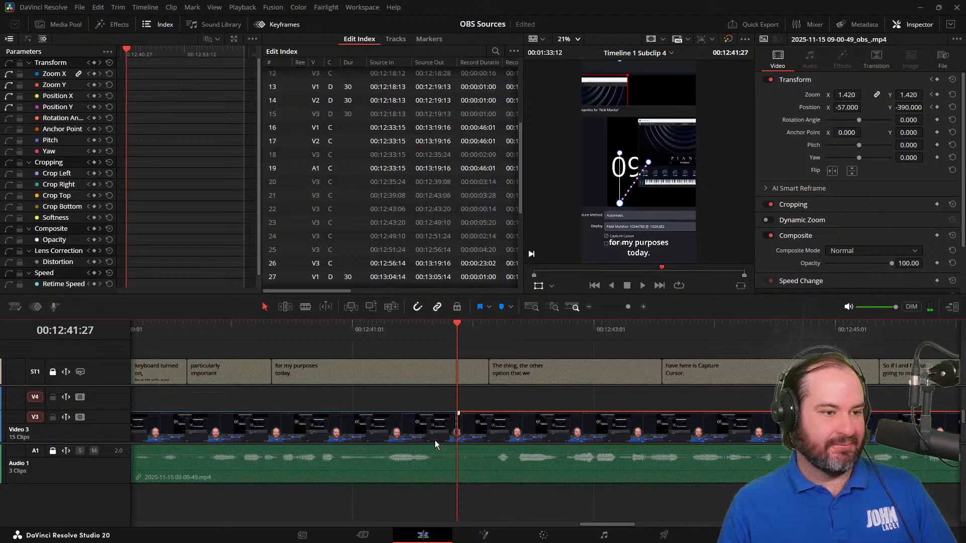
click(937, 95)
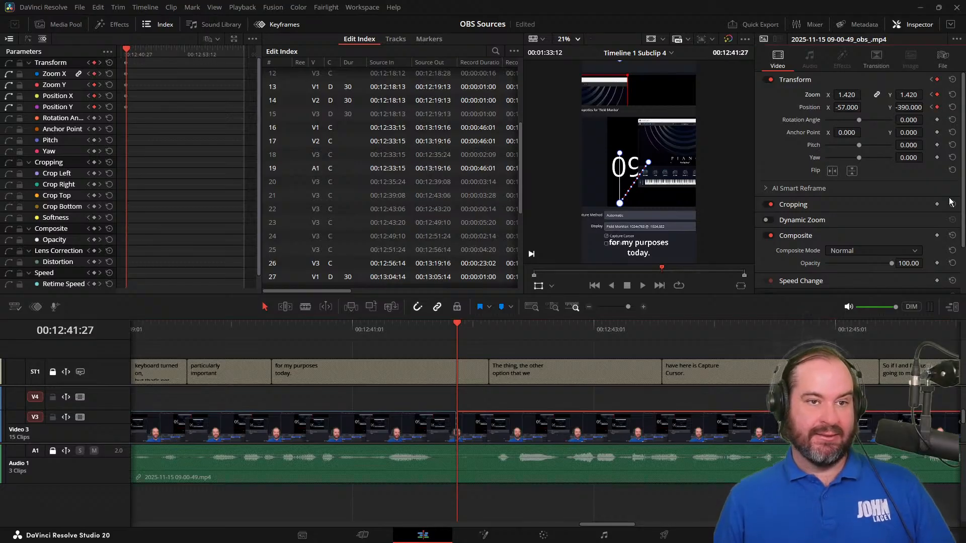
Play the V3 clip to 00:12:48:28 and keyframe its Position X at 158 there.
key(space)
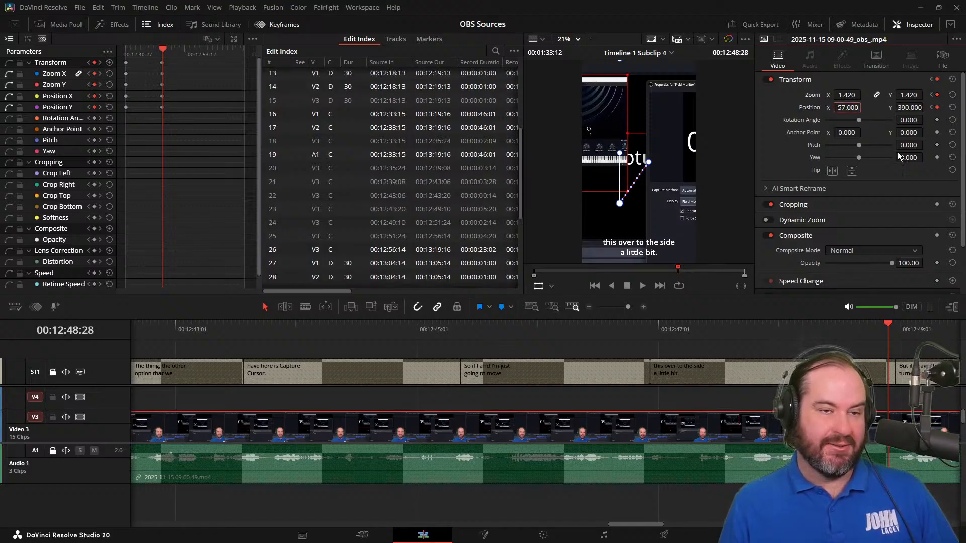
key(Up)
key(Up)
key(Up)
key(Up)
key(Up)
key(Up)
key(Up)
key(Up)
key(Up)
key(Up)
key(Up)
key(Up)
key(Up)
key(Up)
key(Up)
key(Up)
key(Up)
key(Up)
key(Up)
key(Up)
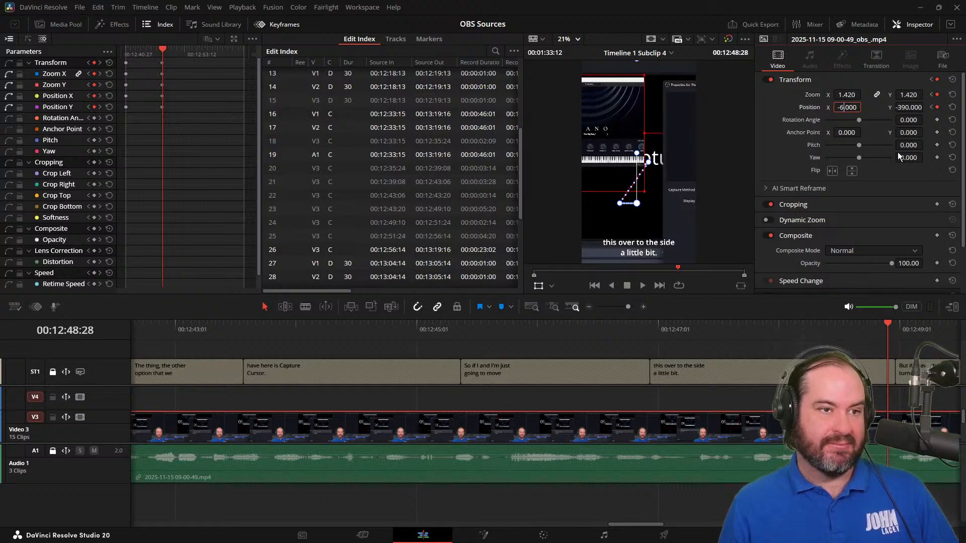
key(Up)
key(Up)
key(Up)
key(Up)
key(Up)
key(Up)
key(Up)
key(Up)
key(Up)
key(Up)
key(Up)
key(Up)
key(Up)
key(Up)
key(Up)
key(Up)
key(Up)
key(Up)
key(Up)
key(Up)
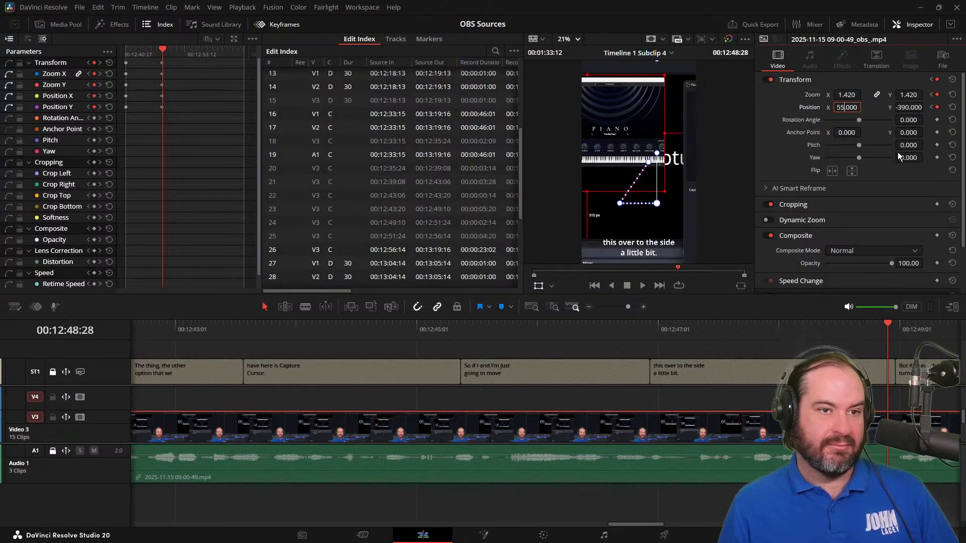
key(Up)
key(Up)
key(Up)
key(Up)
key(Up)
key(Up)
key(Up)
key(Up)
key(Up)
key(Up)
key(Up)
key(Up)
key(Up)
key(Up)
key(Up)
key(Up)
key(Up)
key(Up)
key(Up)
key(Up)
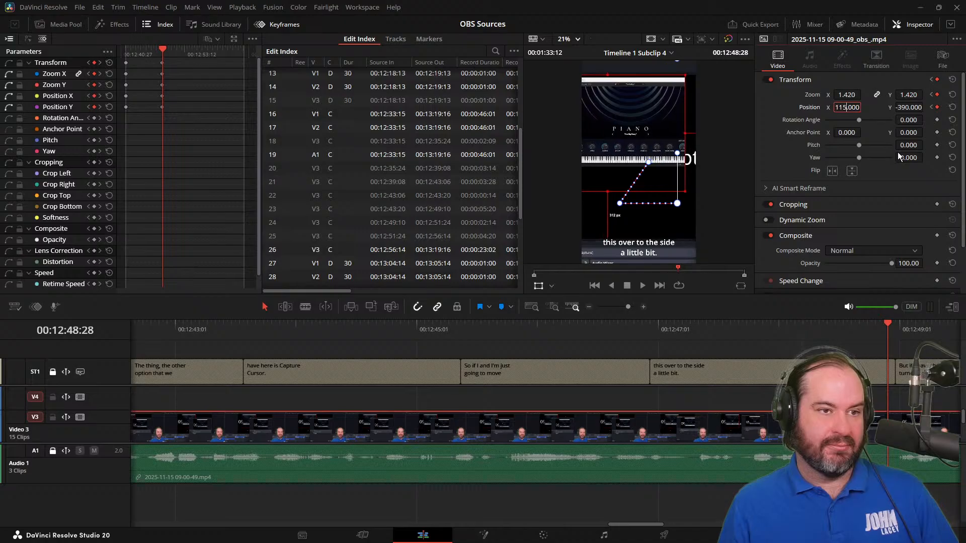
key(Up)
key(Up)
key(Up)
key(Up)
key(Up)
key(Up)
key(Up)
key(Up)
key(Up)
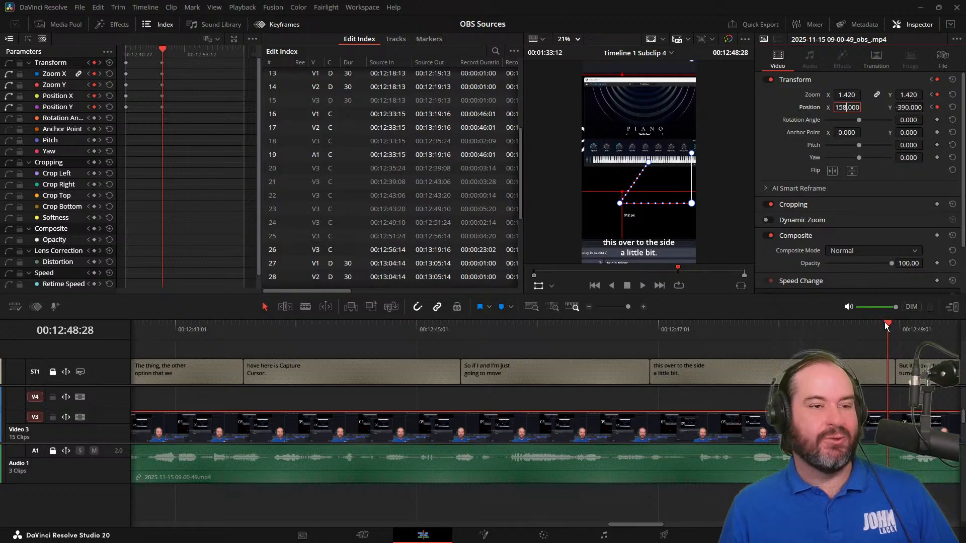
Rewind from 00:12:48:28 and play the new horizontal move through to the Blur Dissolve near 00:13:04.
key(j)
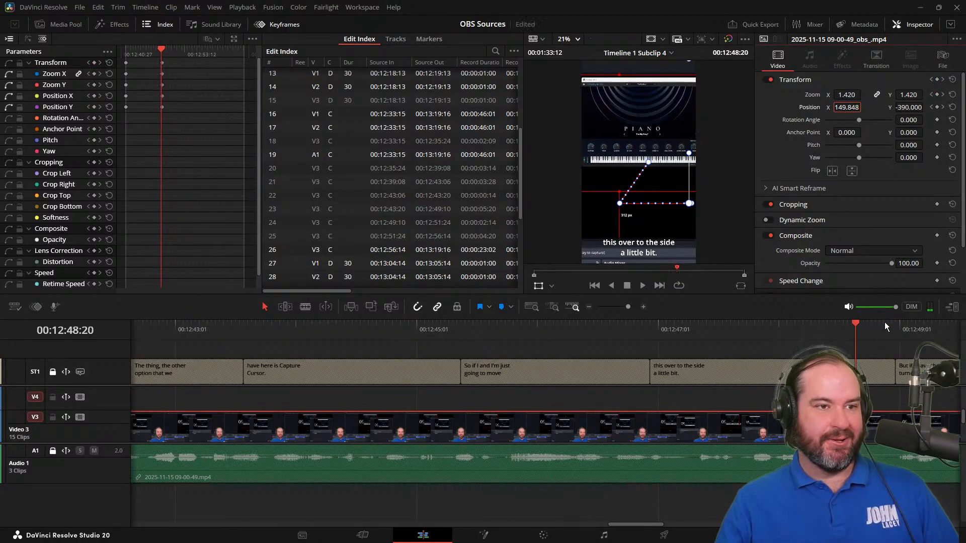
key(k)
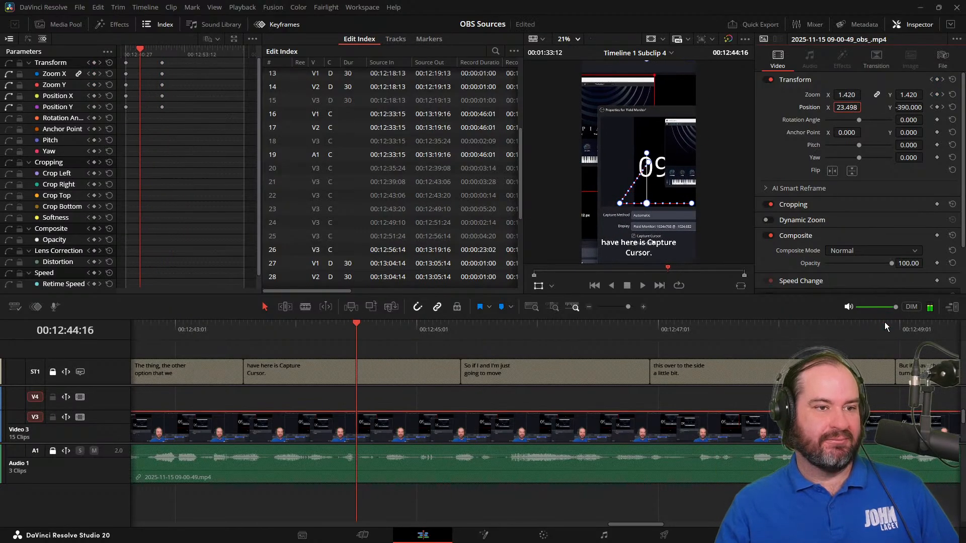
key(j)
key(k)
key(l)
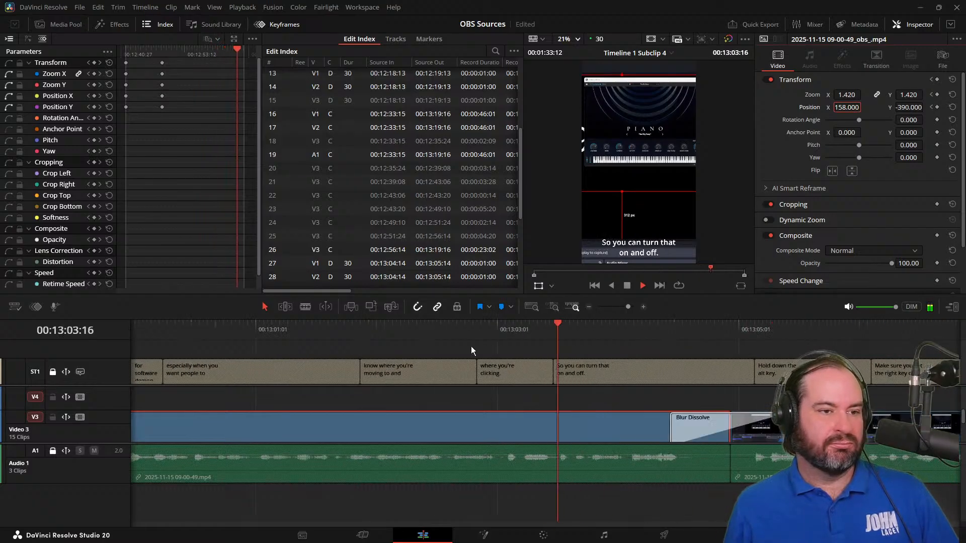
click(625, 285)
Go back to 00:12:58:26 and split the V3 clip there.
drag(674, 330, 211, 335)
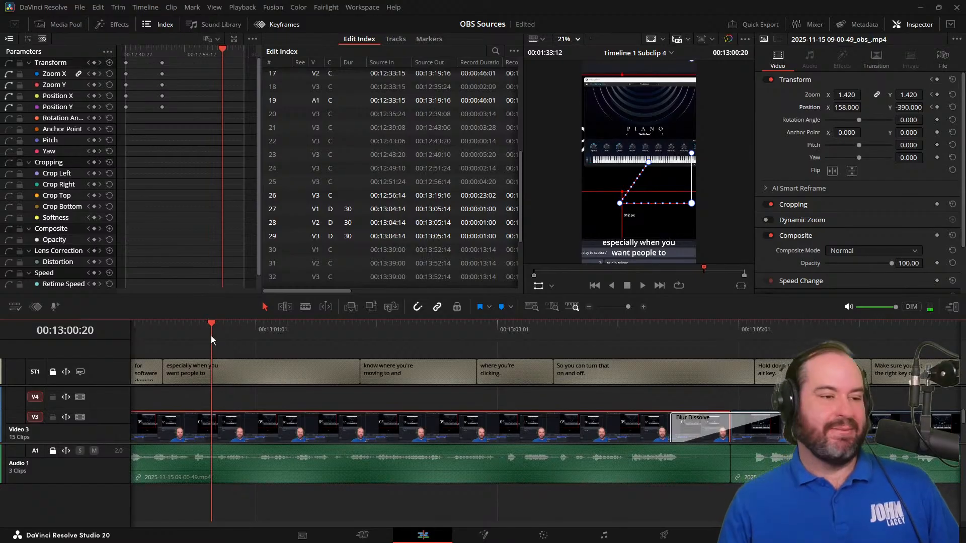
key(j)
key(j)
key(k)
key(l)
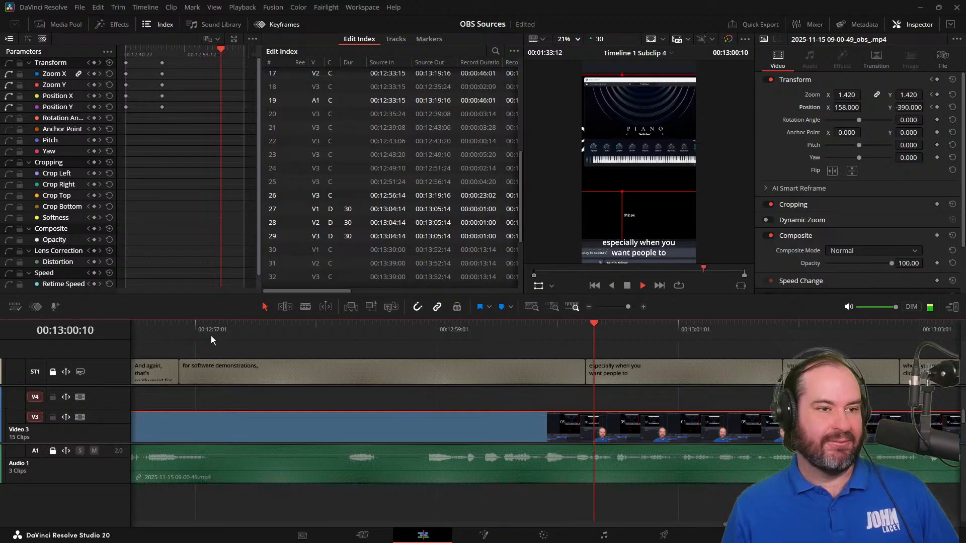
key(j)
key(k)
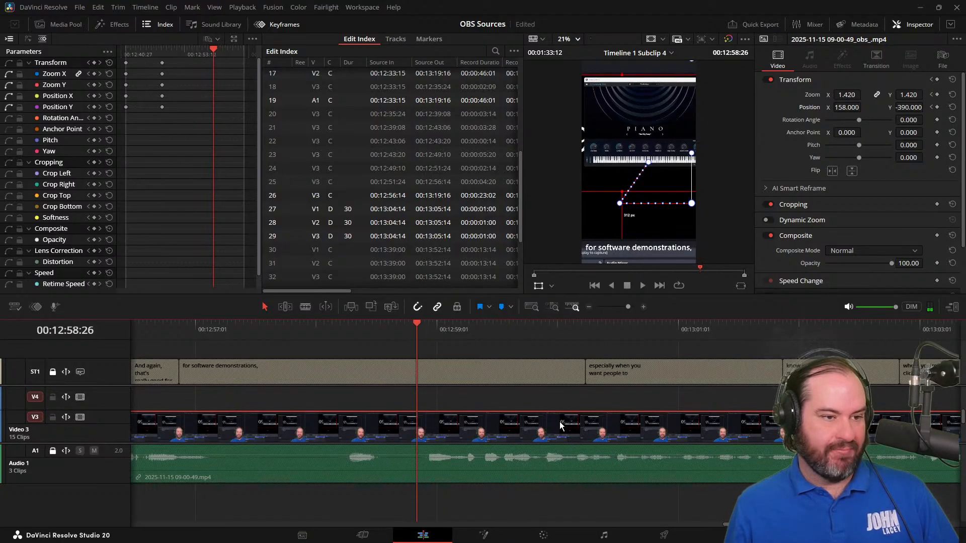
key(ctrl+b)
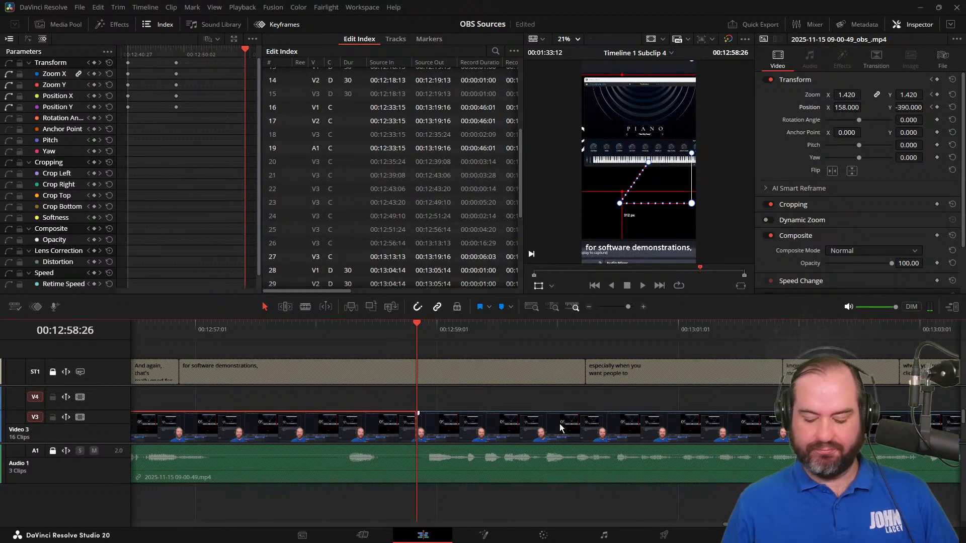
Find the layout switch after the Blur Dissolve and split the V3 clip at 00:13:05:22.
key(l)
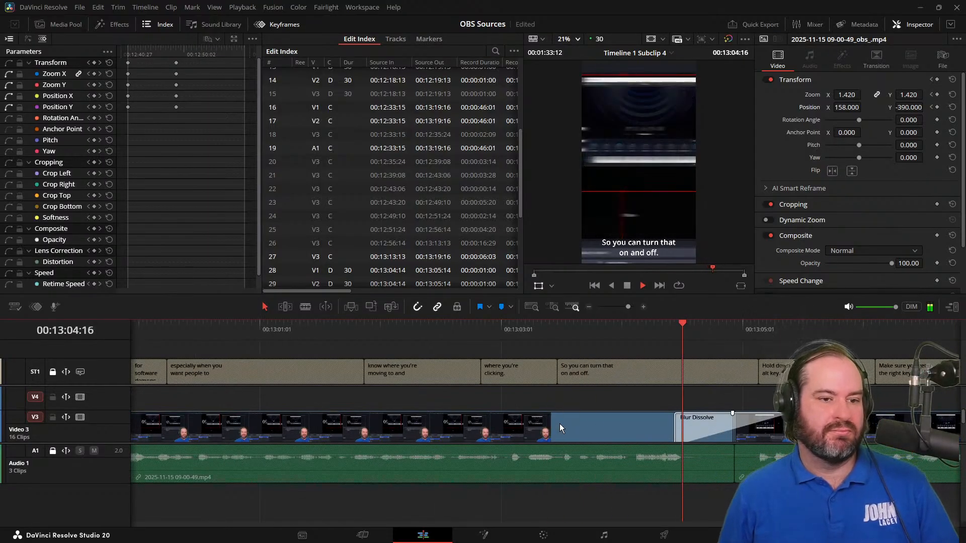
key(space)
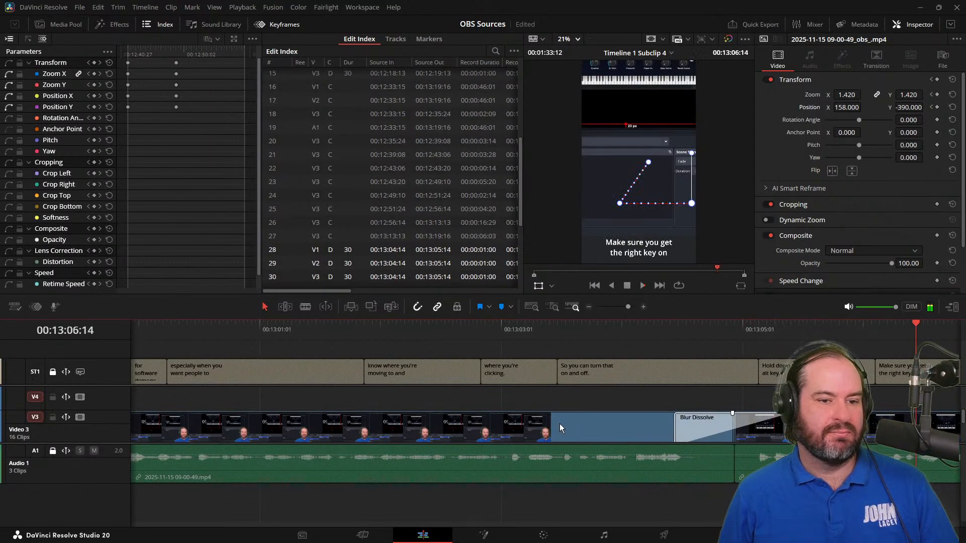
key(Left)
key(Left)
key(Left)
key(Left)
key(Left)
key(Left)
key(Left)
key(Left)
key(Left)
key(Left)
key(Left)
key(Left)
key(Left)
key(Left)
key(Left)
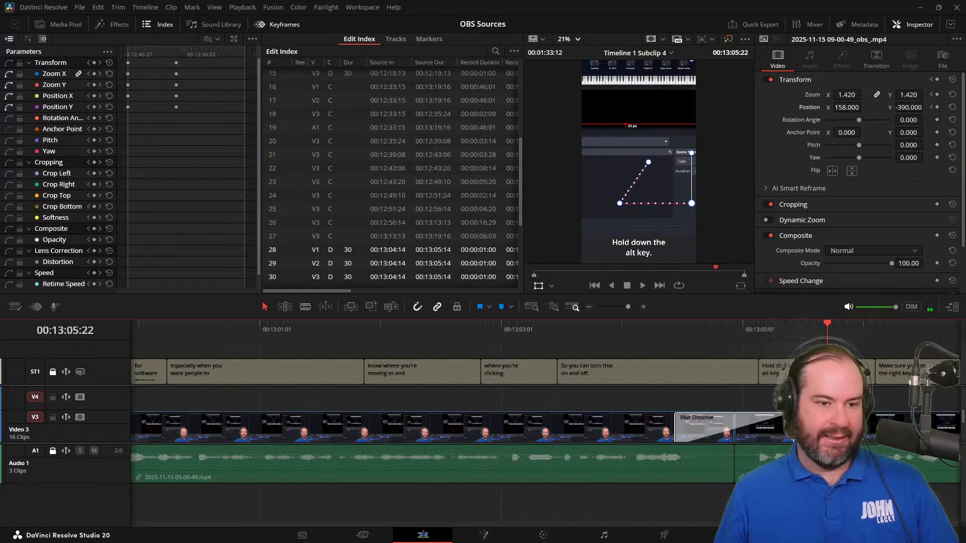
click(825, 428)
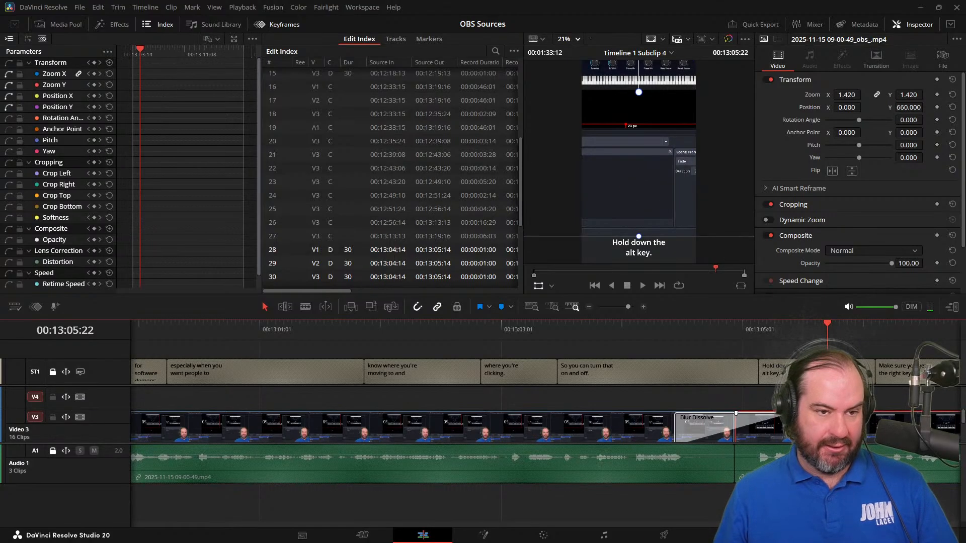
key(ctrl+b)
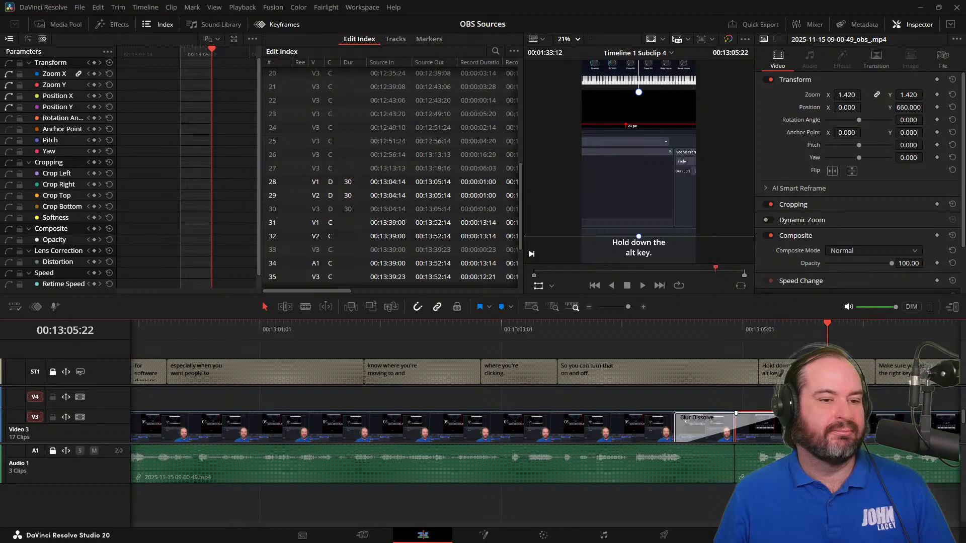
Set the opacity to 0 for the two V3 pieces around the Blur Dissolve, between the cuts at 00:12:58:26 and 00:13:05:22.
click(618, 430)
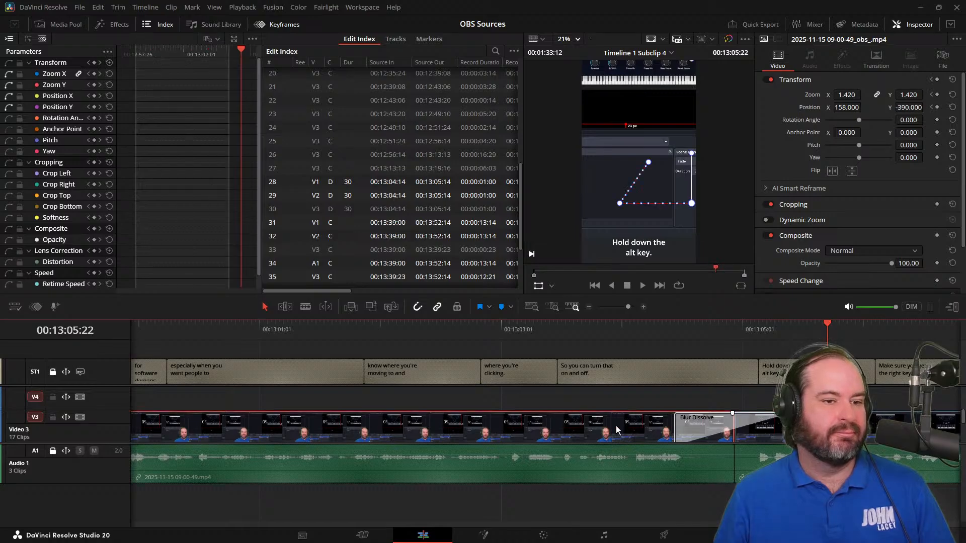
click(785, 429)
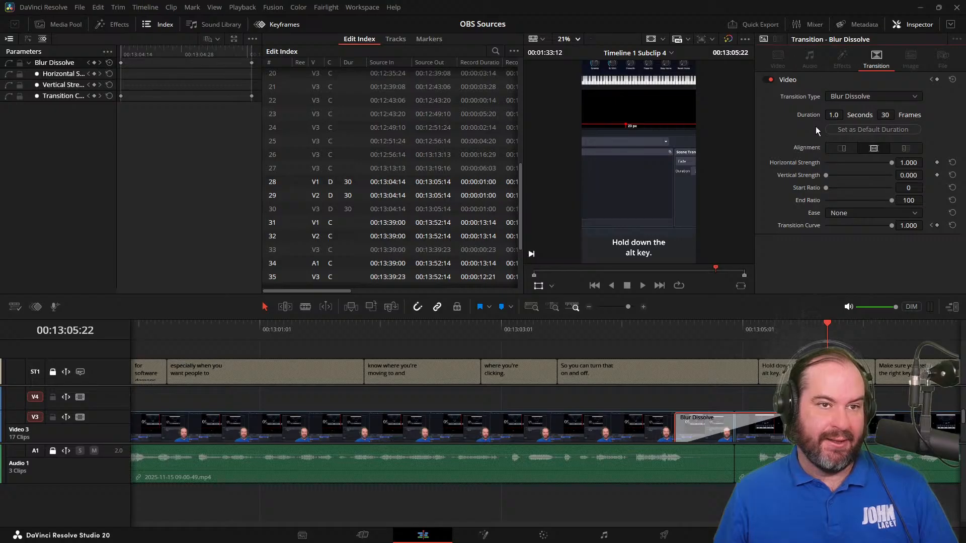
click(735, 419)
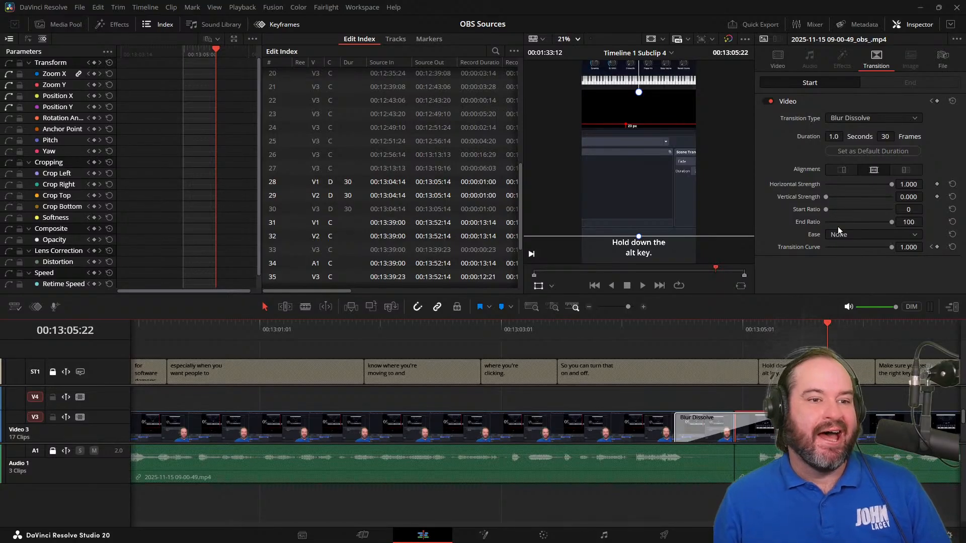
click(786, 57)
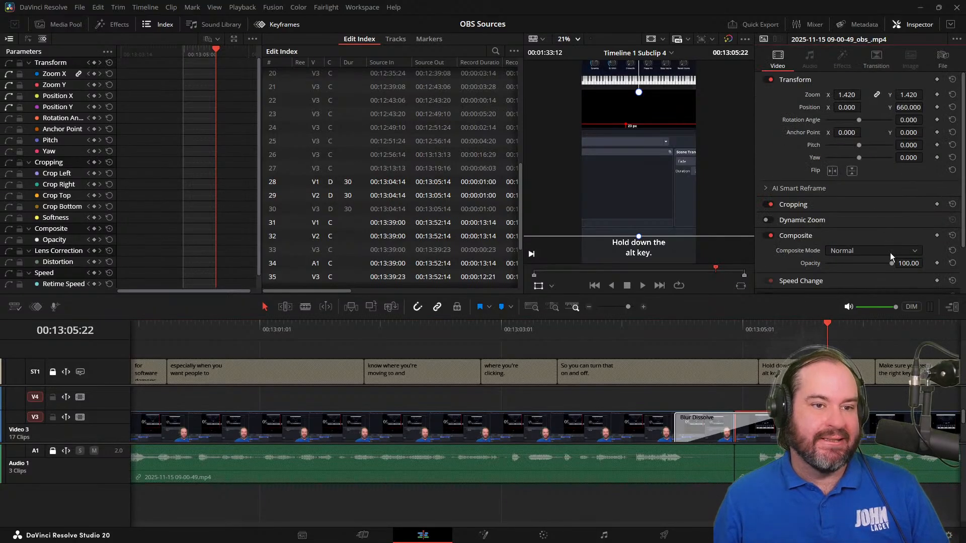
drag(888, 260, 888, 261)
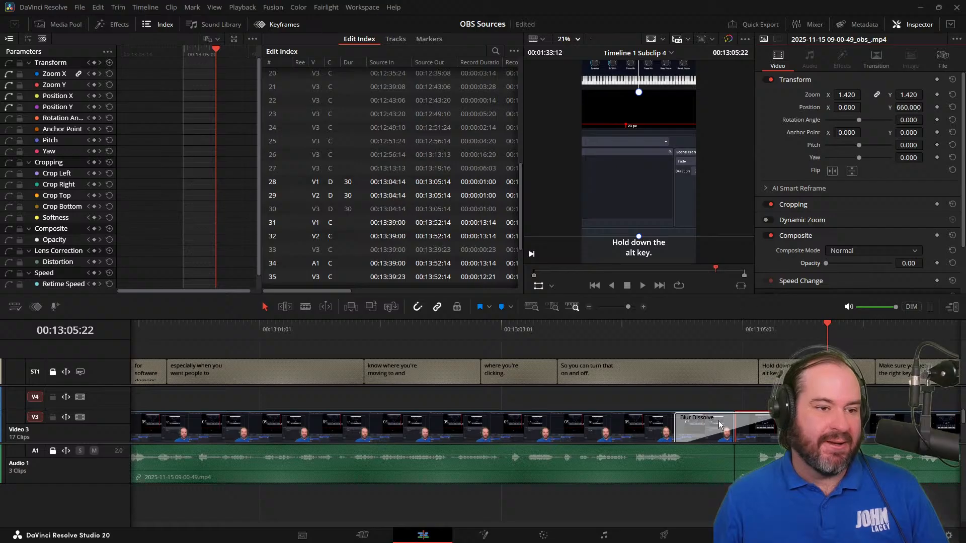
click(605, 432)
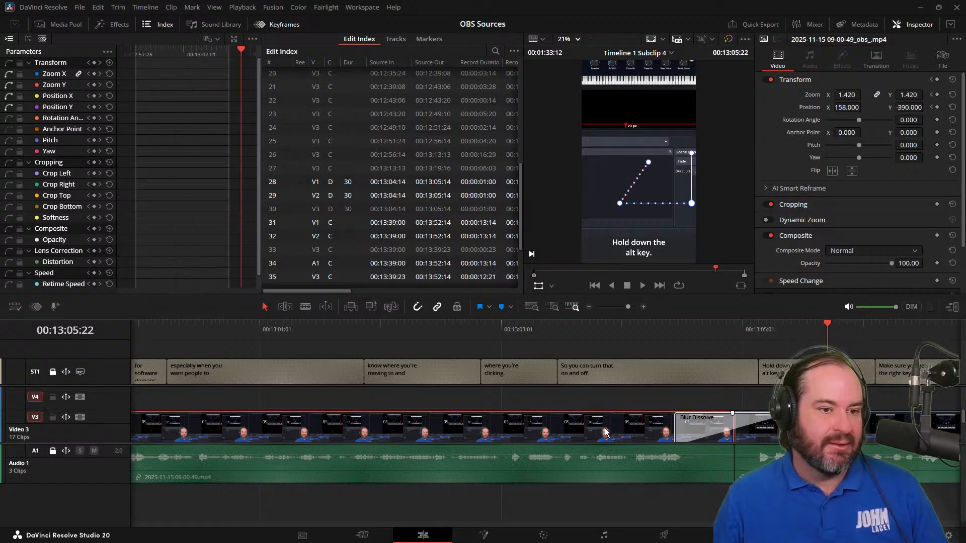
drag(888, 262, 822, 263)
Play back from about 00:12:56:08 to 00:13:12:21, and recheck the Blur Dissolve and the layout switch at 00:13:05:22.
key(j)
key(j)
key(j)
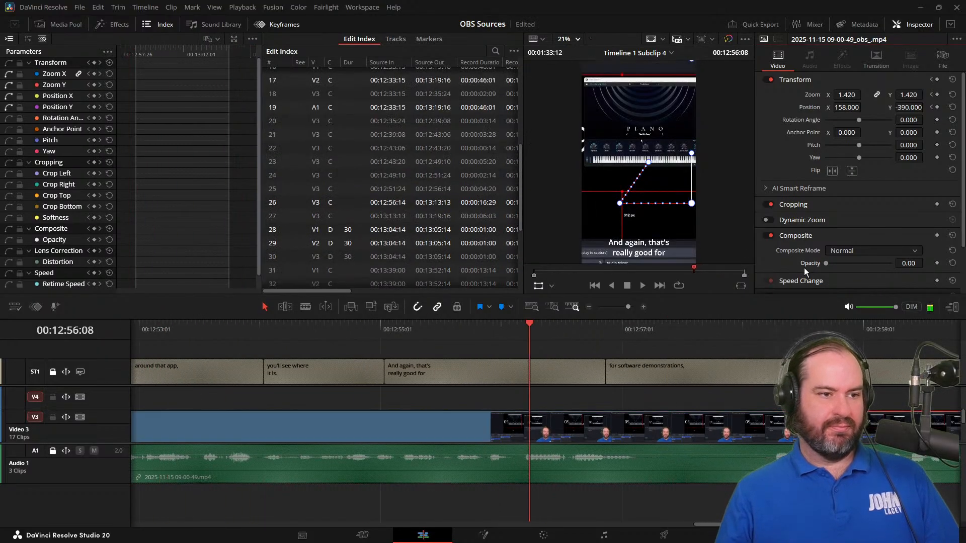
key(l)
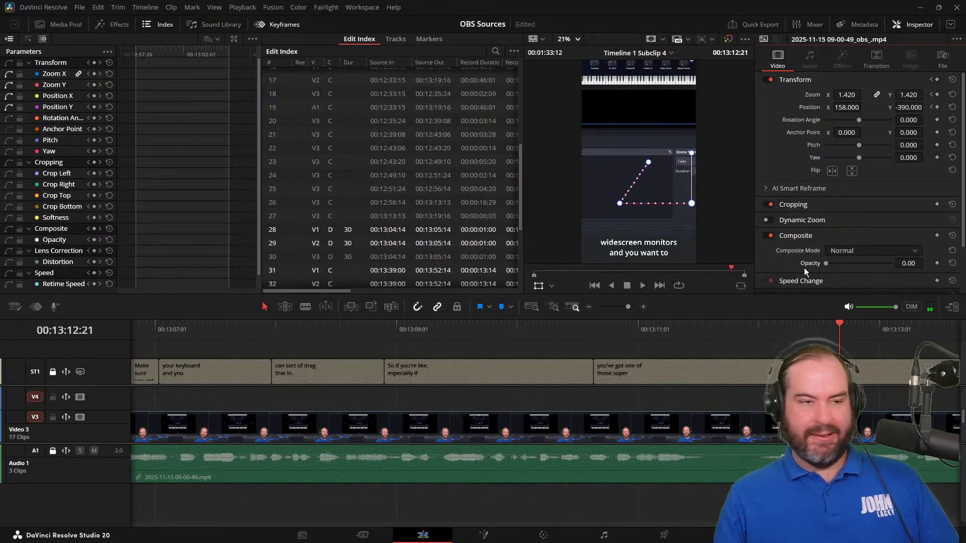
key(space)
key(j)
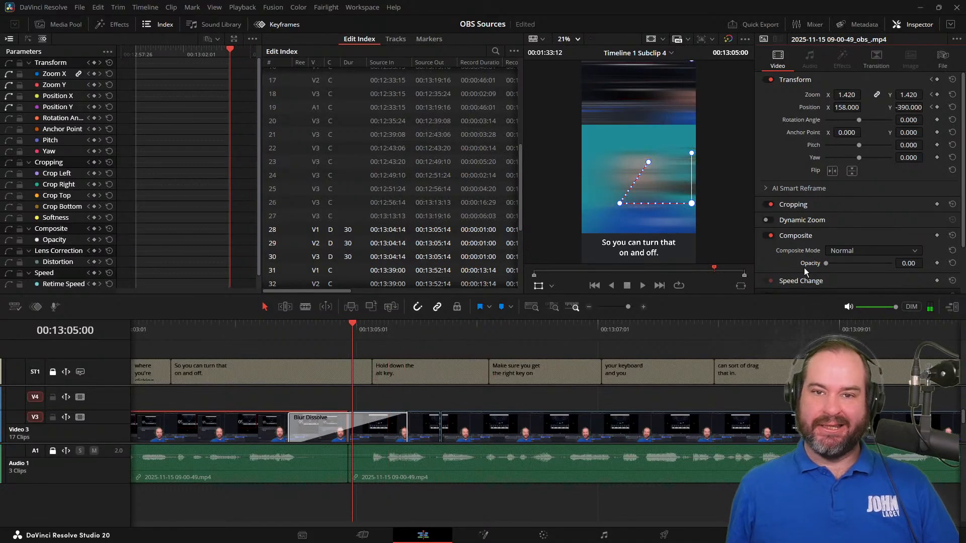
key(space)
key(space)
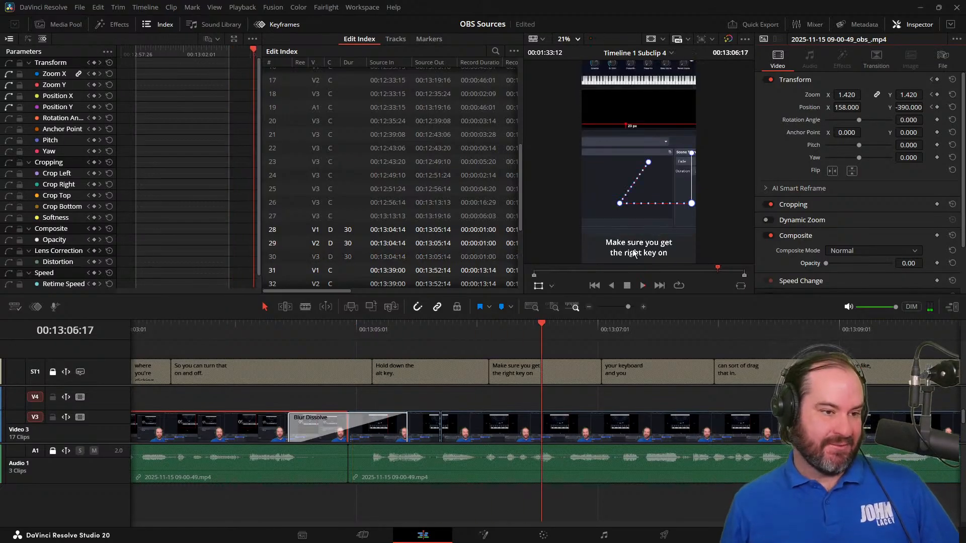
Add Zoom and Position keyframes on the first frame of the V3 clip that starts at 00:13:05:22.
click(545, 425)
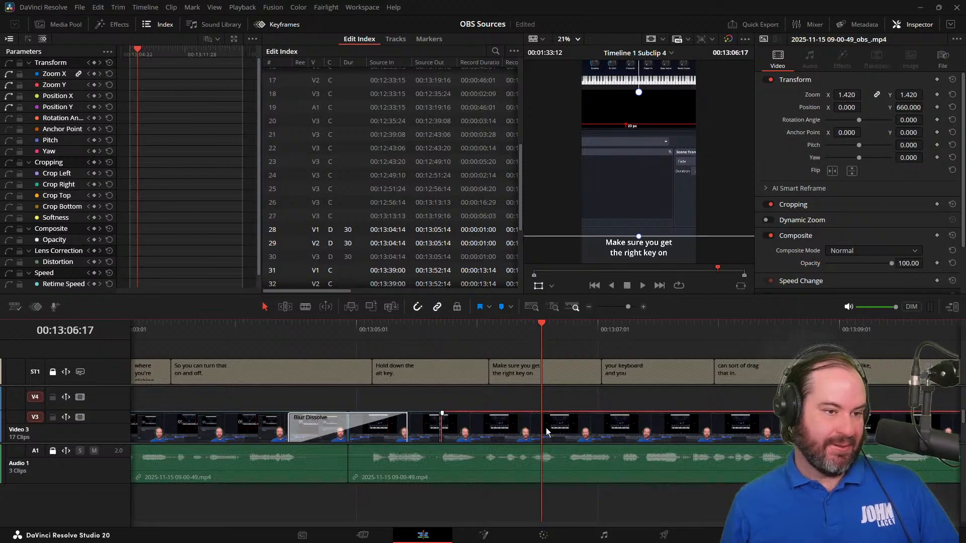
drag(542, 322, 441, 339)
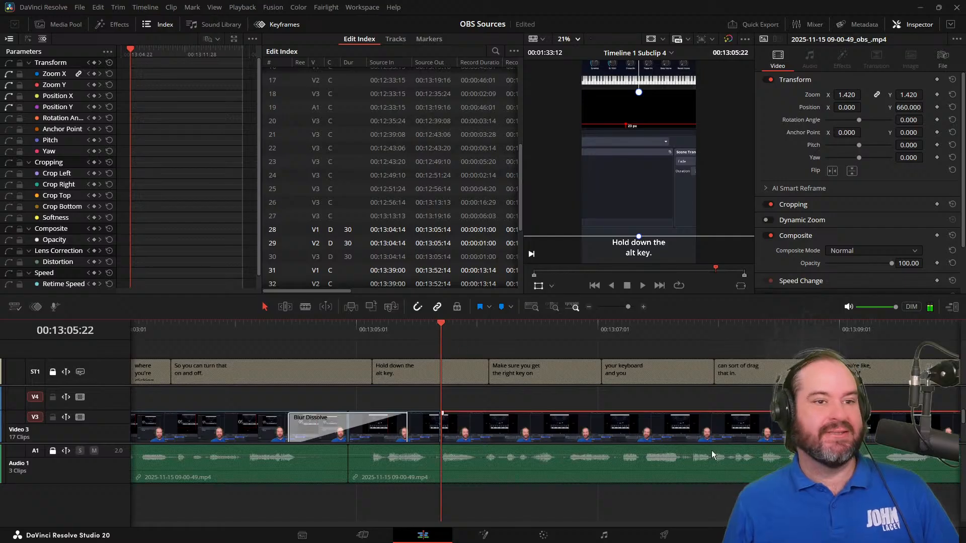
click(937, 95)
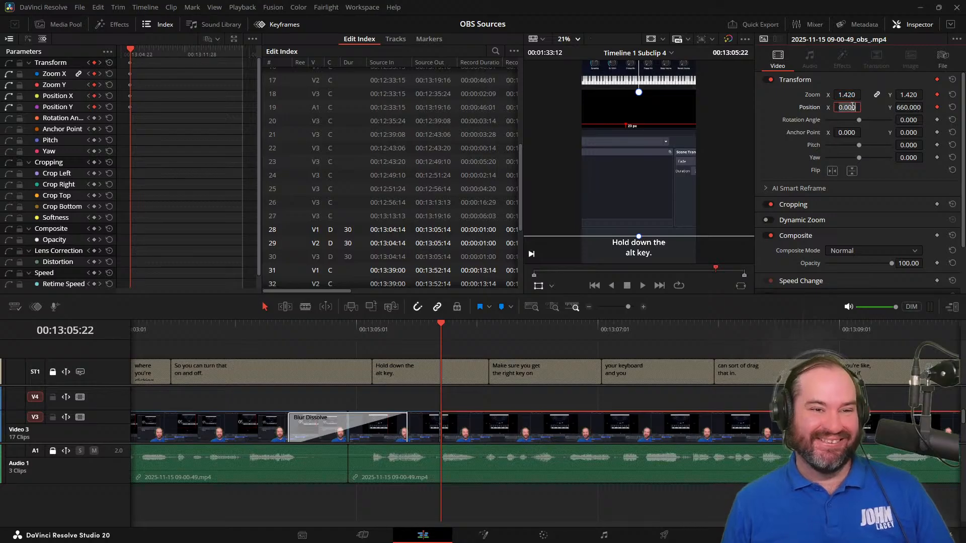
key(Down)
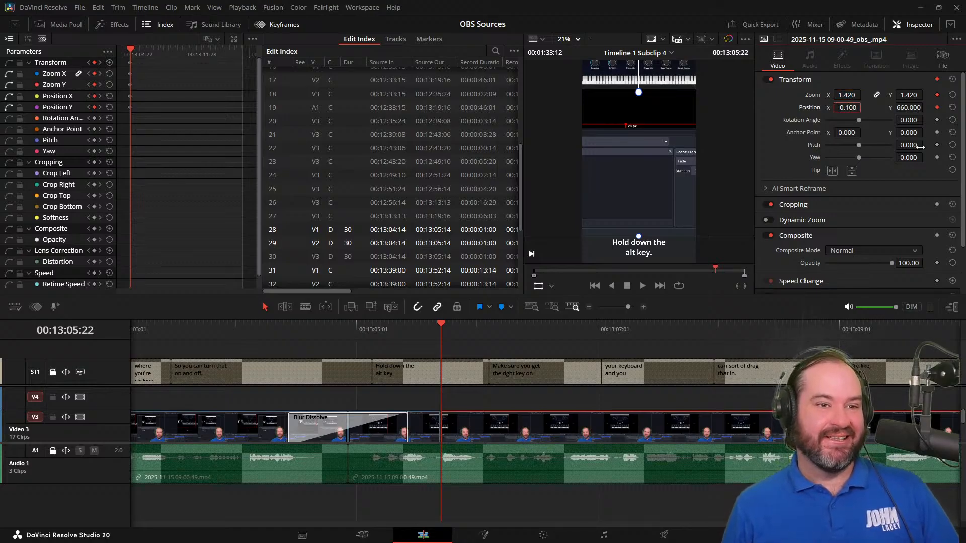
text(-3)
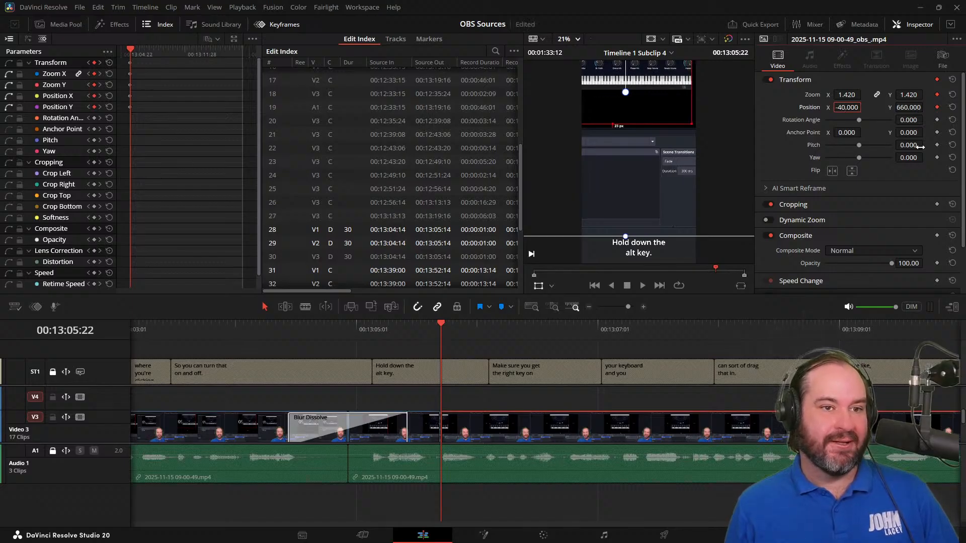
key(Up)
key(Up)
key(Up)
key(Up)
Set the Position Y of the V3 clip starting at 00:13:05:22 to -253.
click(902, 107)
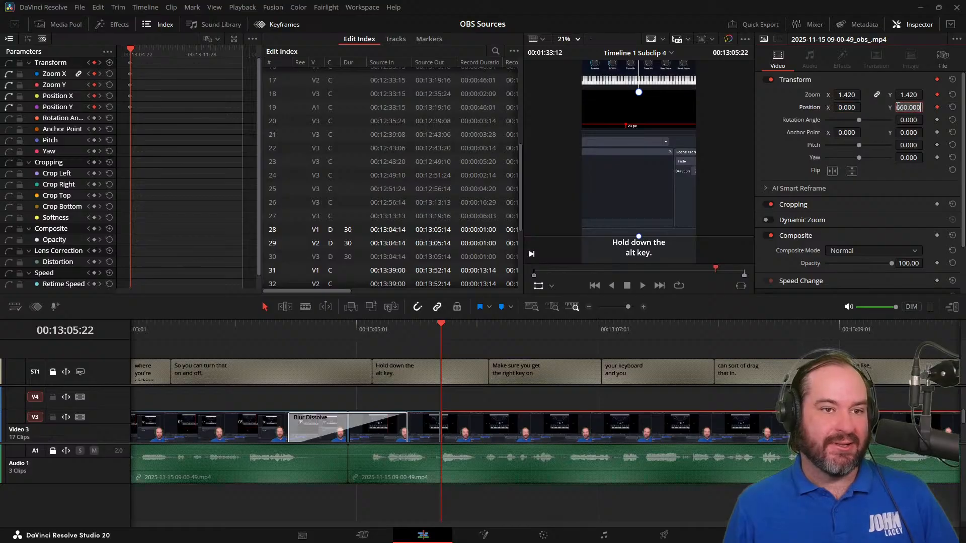
key(Down)
key(Down)
key(Down)
key(Down)
key(Down)
key(Down)
key(Down)
key(Down)
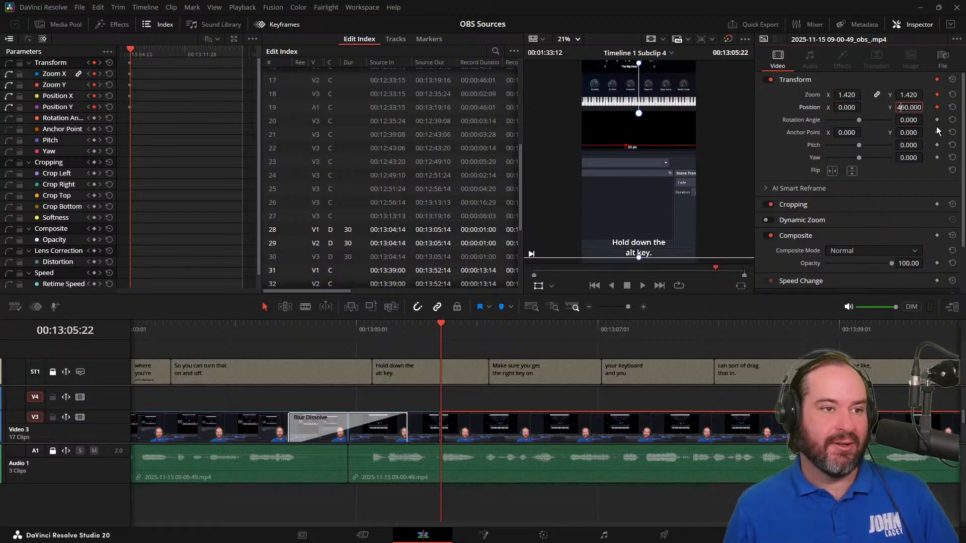
key(Down)
key(Down)
key(Down)
key(Down)
key(Down)
key(Down)
key(Down)
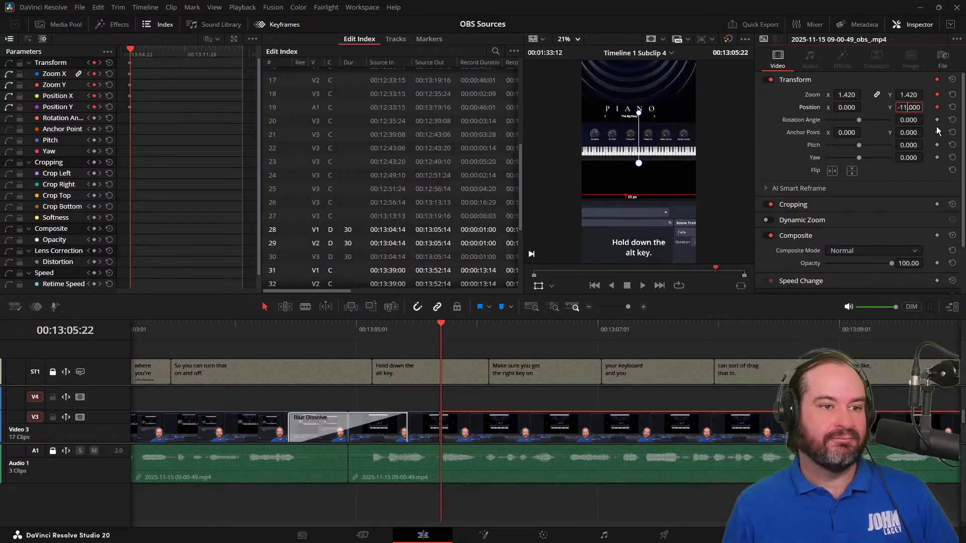
key(Down)
key(Down)
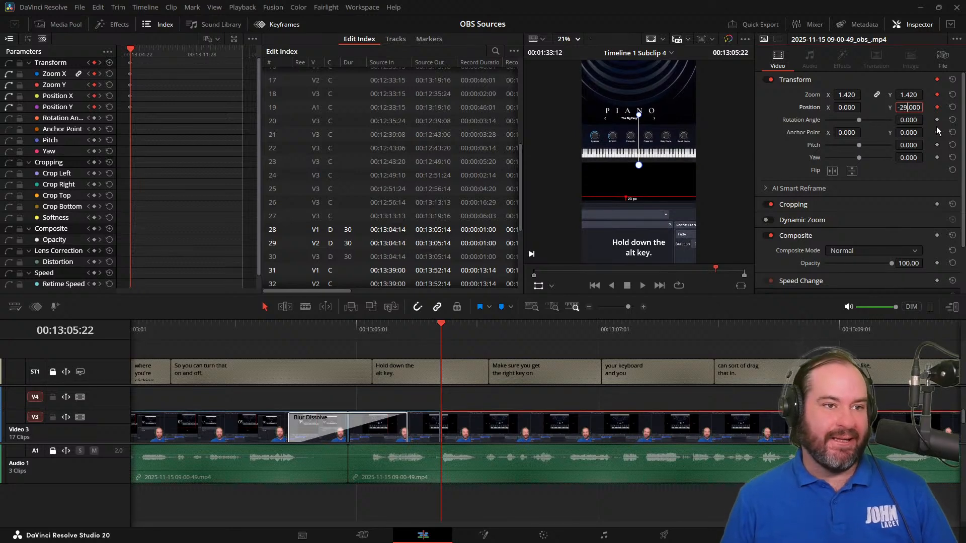
key(Down)
key(Down)
key(Down)
key(Down)
key(Down)
key(Down)
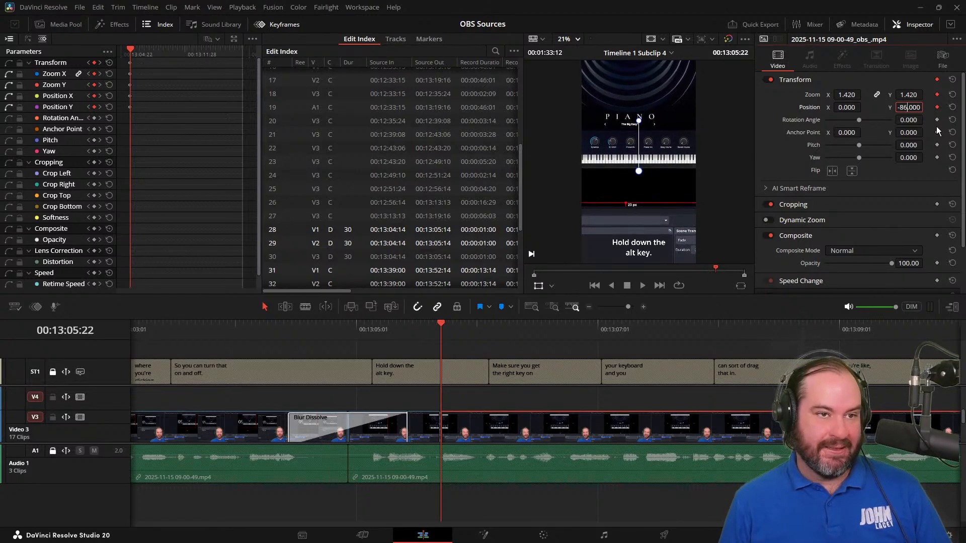
key(Down)
key(Down)
key(Down)
key(Down)
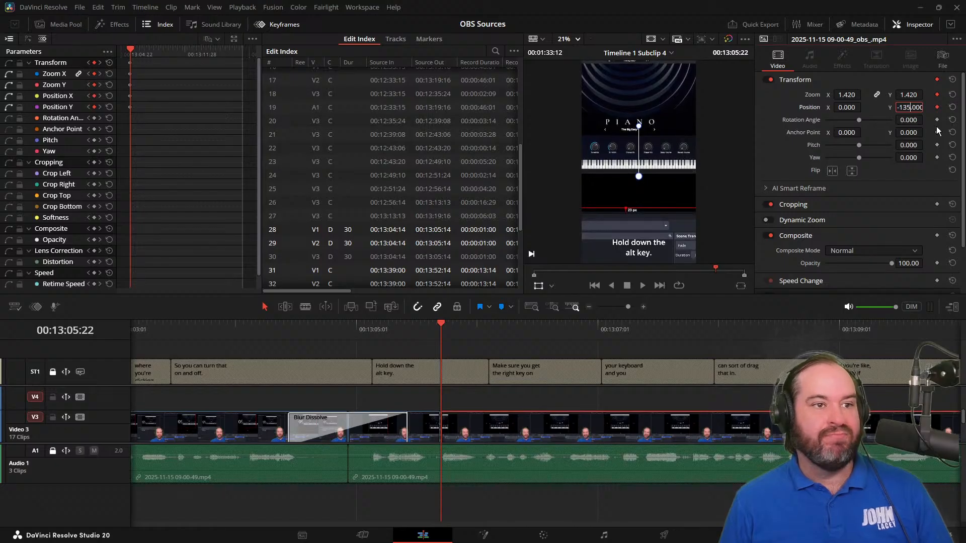
key(Down)
key(Down)
key(Down)
key(Down)
key(Down)
key(Down)
key(Down)
key(Down)
key(Down)
key(Down)
key(Down)
key(Down)
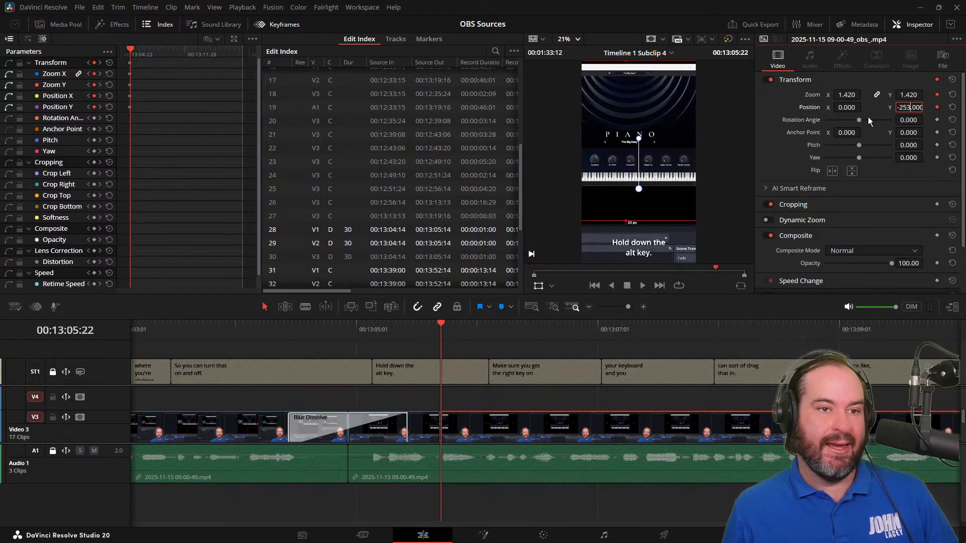
key(Return)
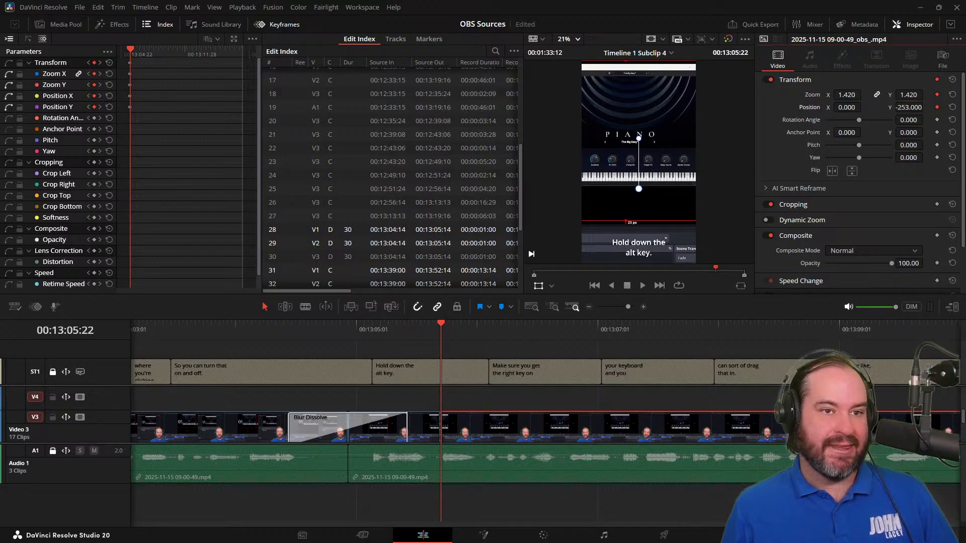
Reduce the linked zoom of the V3 clip at 00:13:05:22 to 0.720.
click(844, 94)
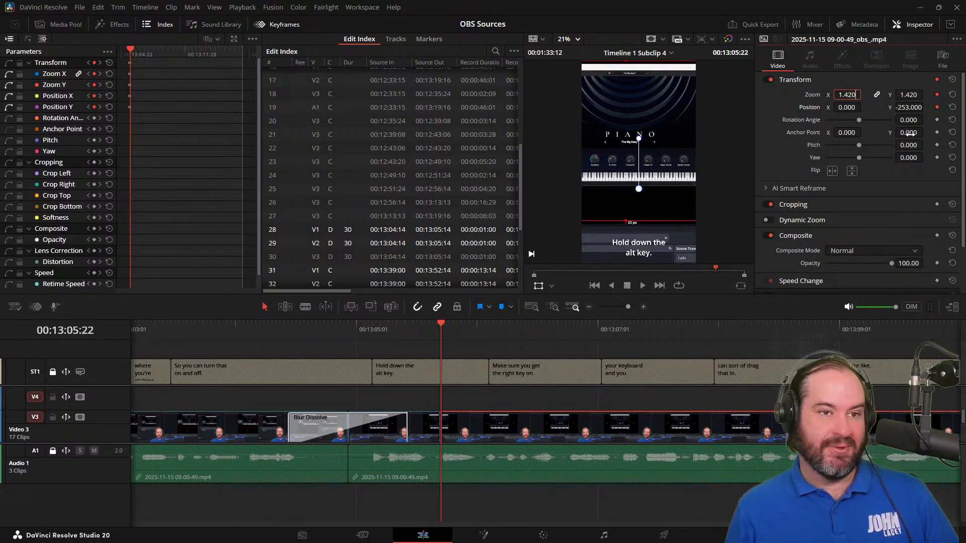
key(Down)
key(Down)
key(Down)
key(Down)
key(Down)
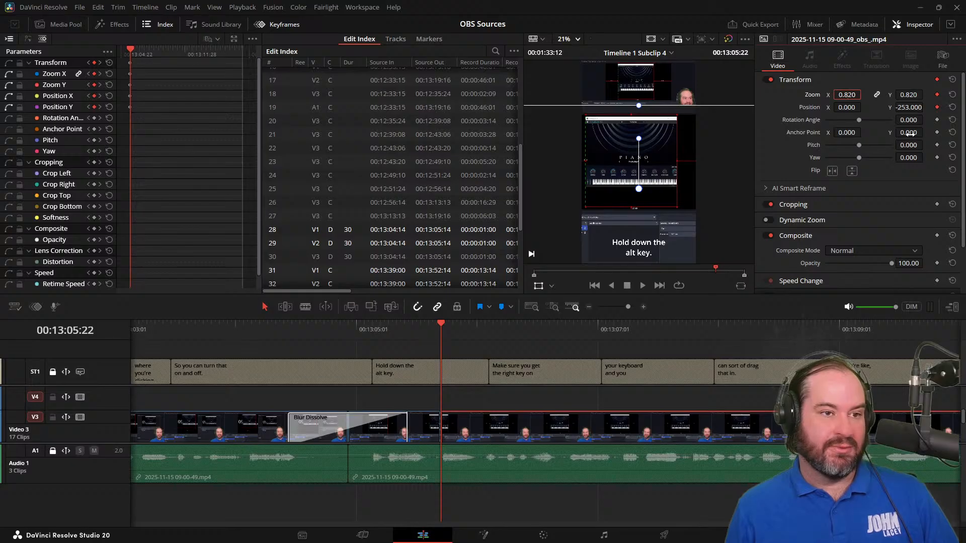
key(Down)
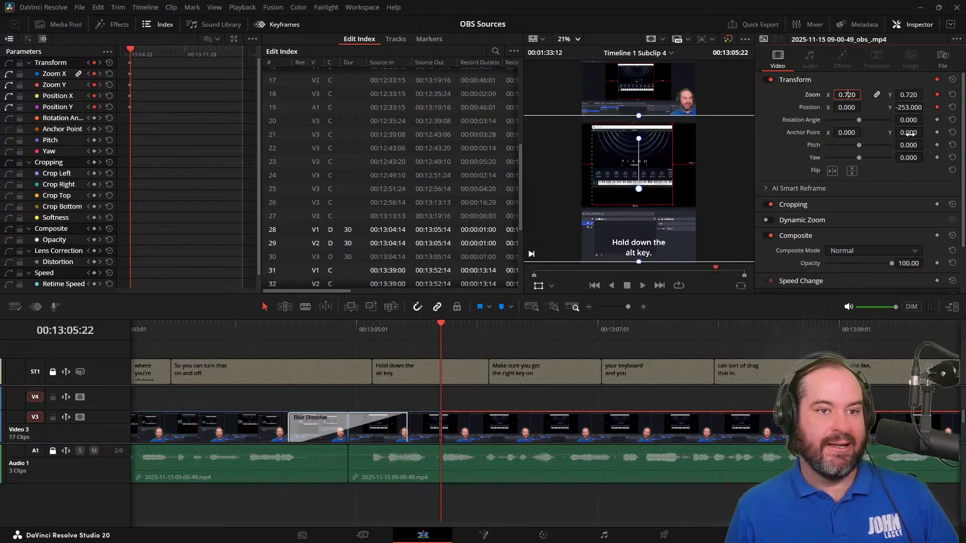
Raise the V3 clip in the frame by setting its Position Y to 56 at 00:13:05:22.
double_click(907, 107)
click(907, 107)
key(Up)
key(Up)
key(Up)
key(Up)
key(Up)
key(Up)
key(Up)
key(Up)
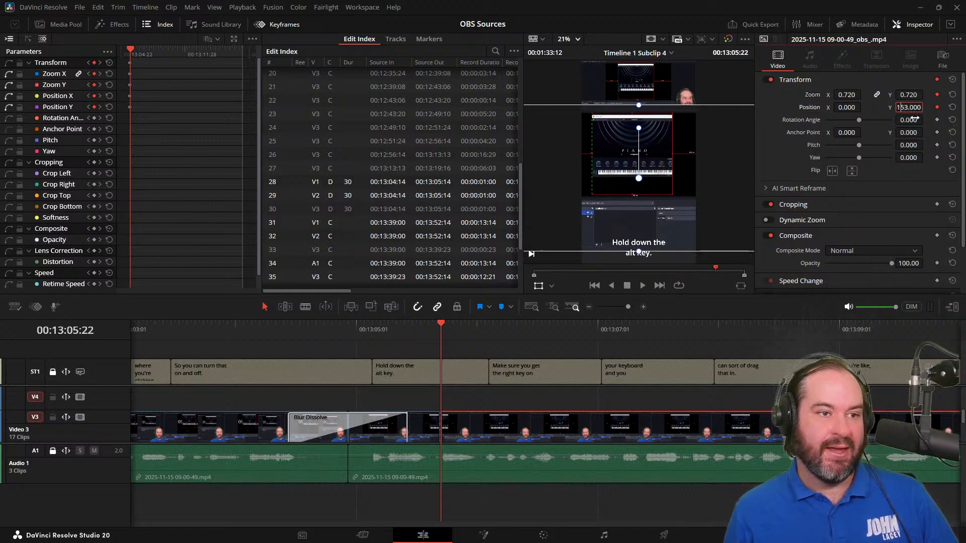
key(Up)
key(Up)
key(Up)
key(Up)
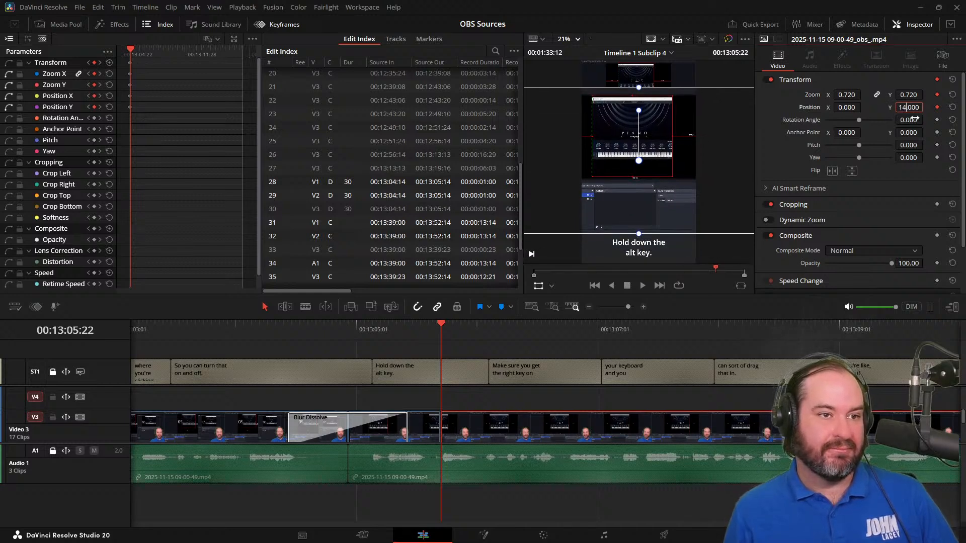
key(Up)
key(Up)
key(Up)
key(Up)
key(Up)
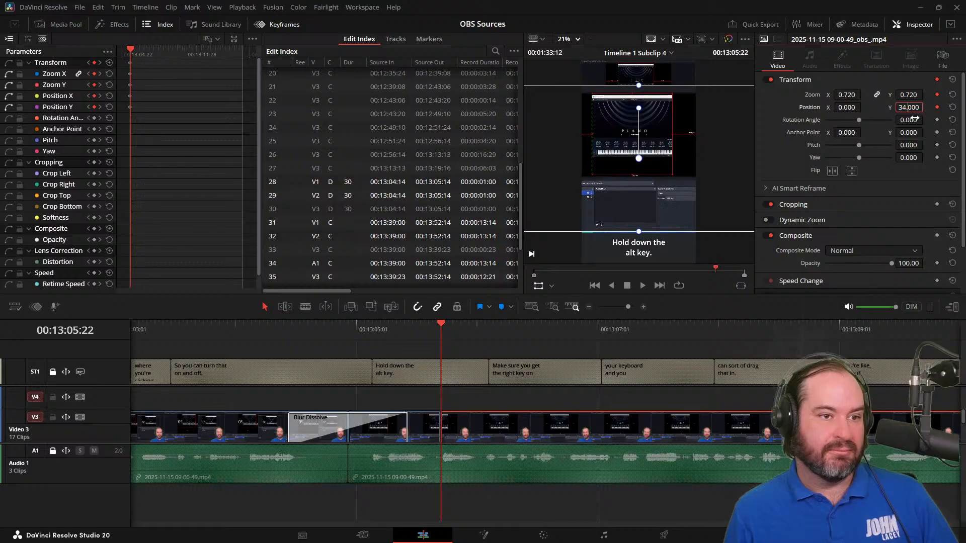
key(Down)
key(Down)
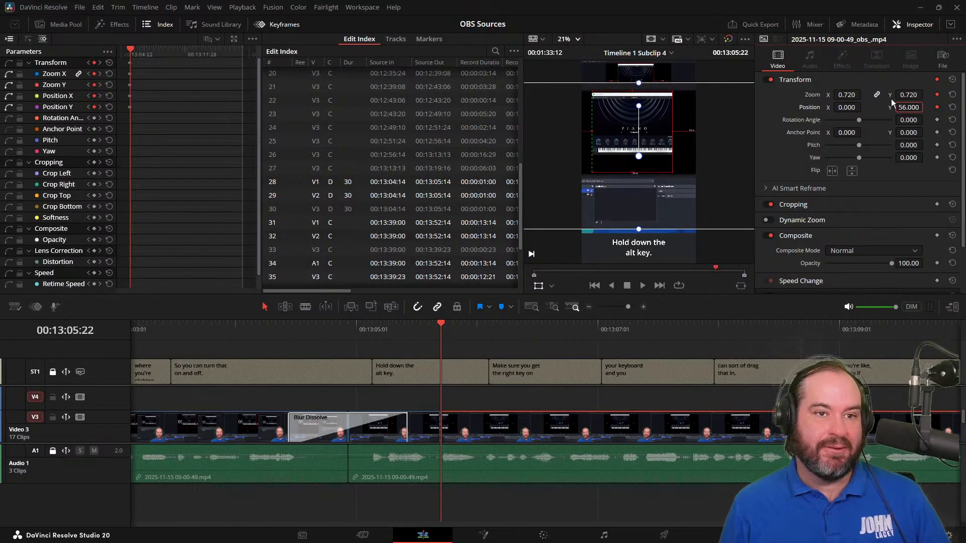
Set the linked X and Y zoom of the V3 clip to 0.780 at 00:13:05:22.
click(909, 94)
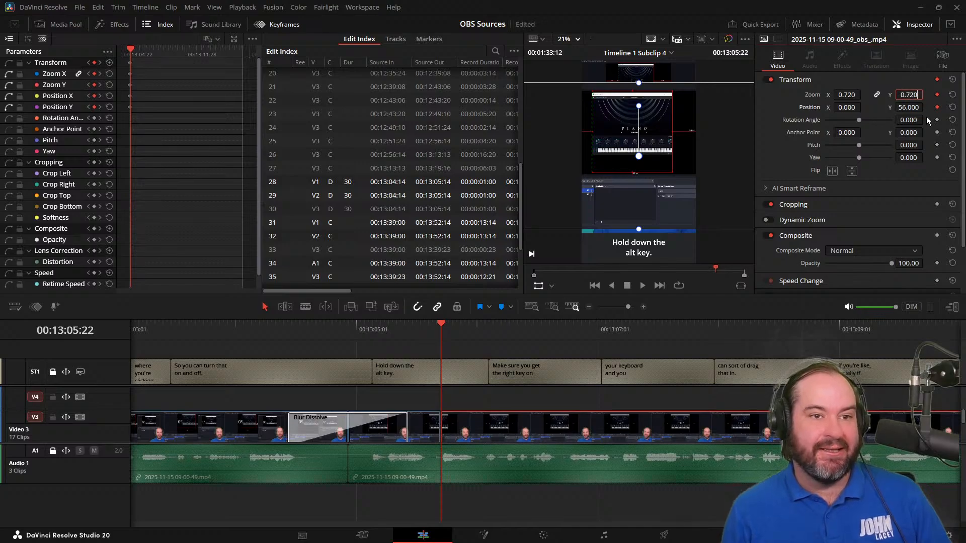
key(Up)
key(Up)
key(Up)
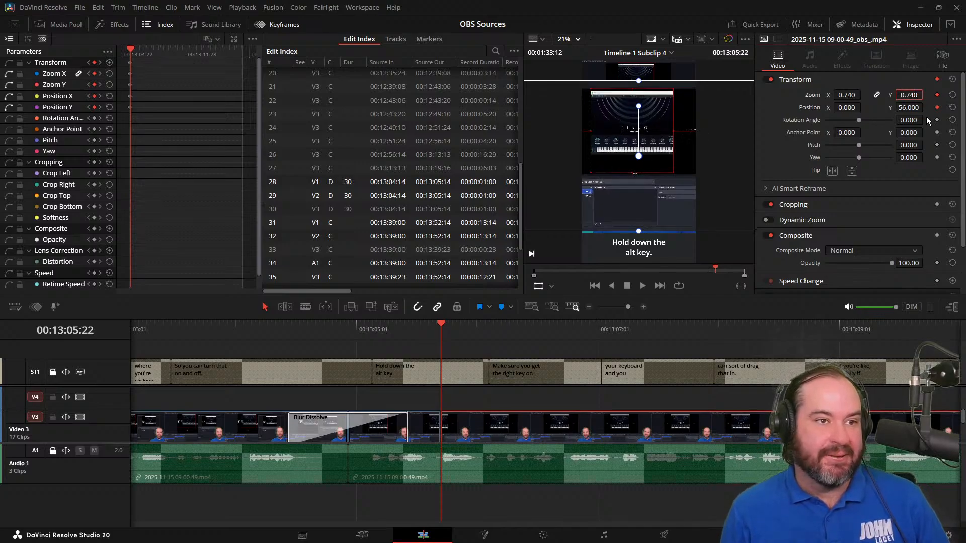
key(Up)
key(Up)
key(Up)
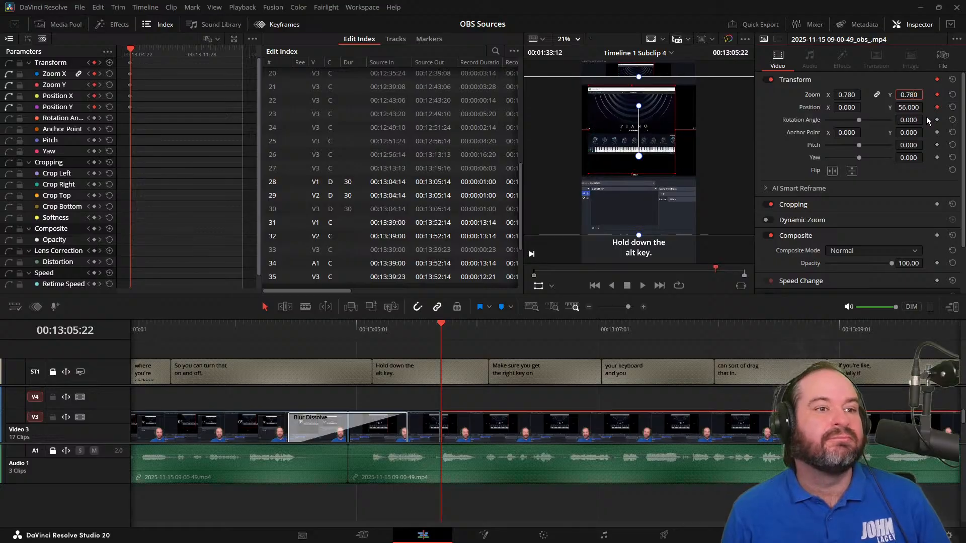
Set the V3 clip's Position X to 2 and return the playhead to 00:13:05:22.
click(847, 108)
text(2)
key(Return)
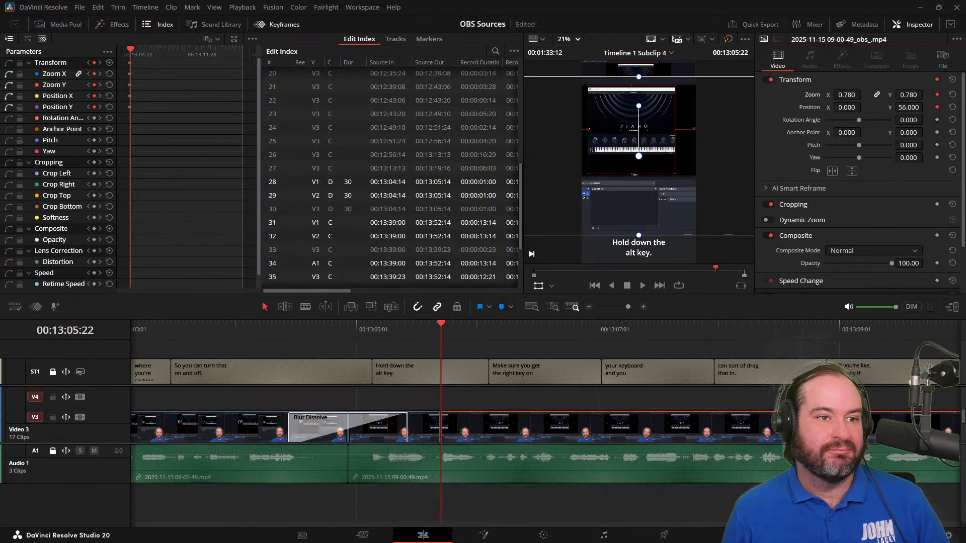
key(Up)
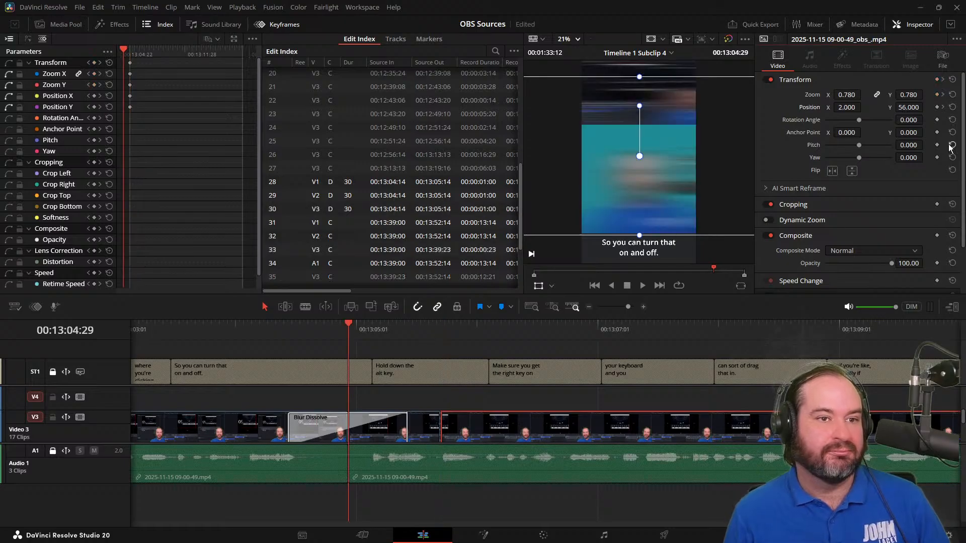
drag(431, 322, 447, 323)
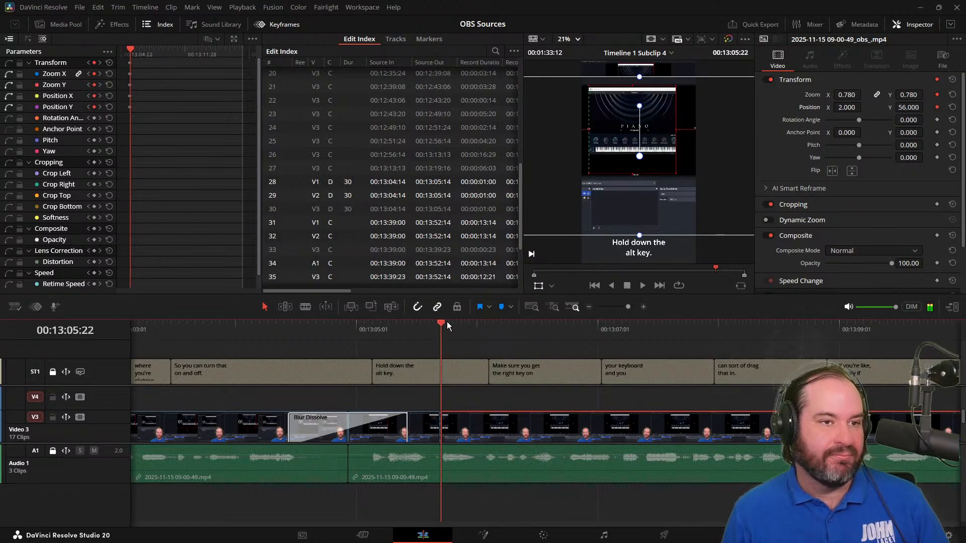
Center the piano window horizontally by setting the V3 clip's Position X to 19 at 00:13:05:22.
click(846, 107)
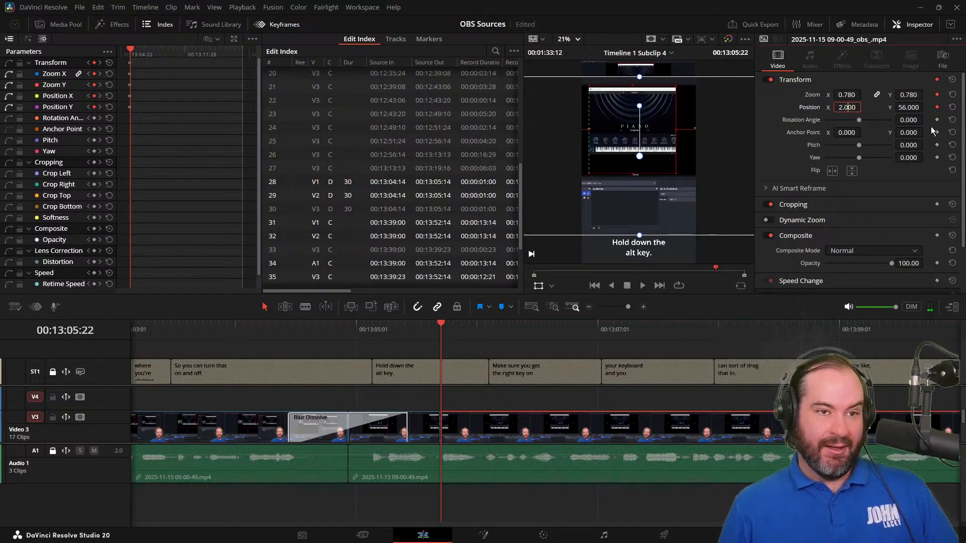
key(Left)
key(Left)
key(Left)
key(Up)
key(Up)
key(Up)
key(Up)
key(Up)
key(Up)
key(Up)
key(Up)
key(Up)
key(Up)
key(Up)
key(Up)
key(Up)
key(Up)
key(Up)
key(Up)
key(Up)
key(Up)
key(Up)
key(Up)
key(Up)
key(Up)
key(Up)
key(Up)
key(Up)
key(Up)
key(Up)
key(Down)
key(Down)
key(Down)
key(Down)
key(Down)
key(Down)
key(Down)
key(Down)
key(Down)
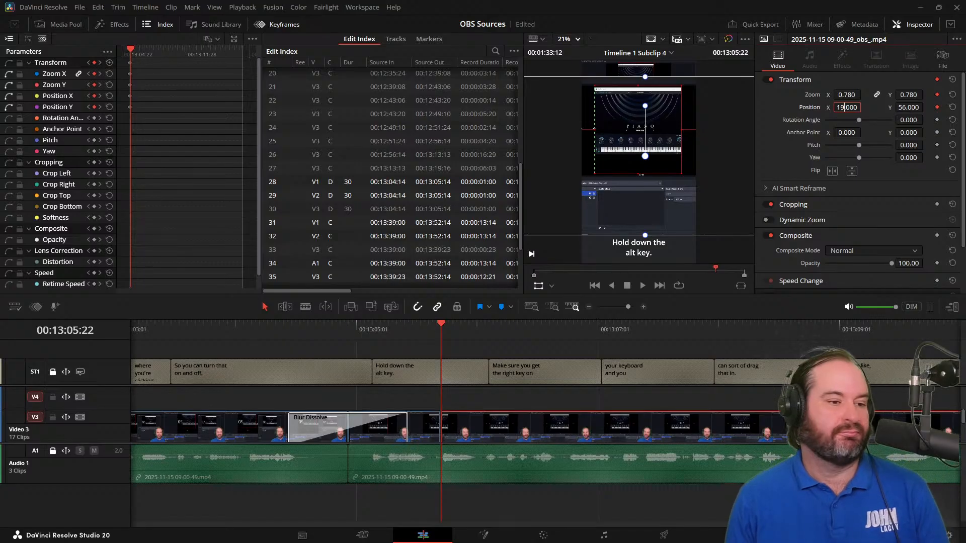
Play back the Blur Dissolve and the reframed V3 clip from about 00:13:04:01 to 00:13:11:25.
key(j)
key(j)
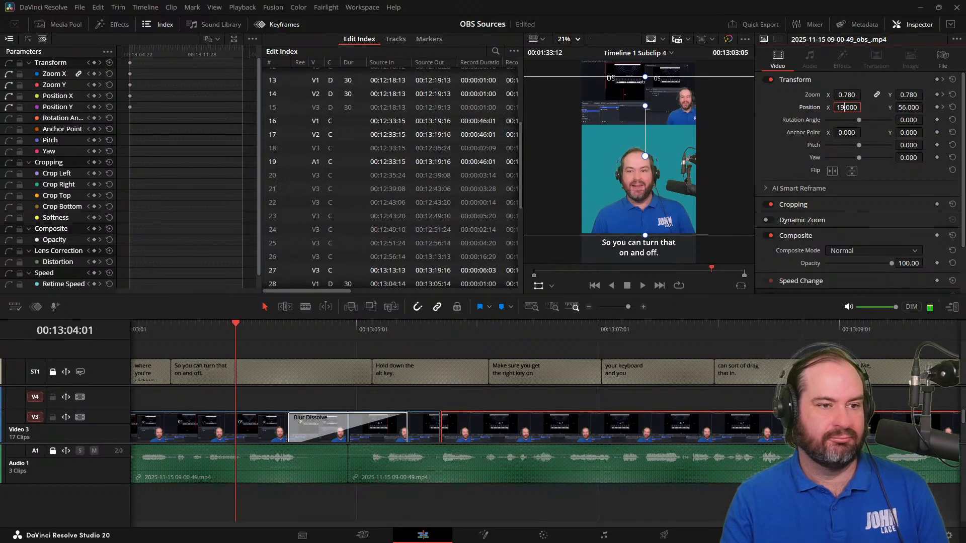
key(l)
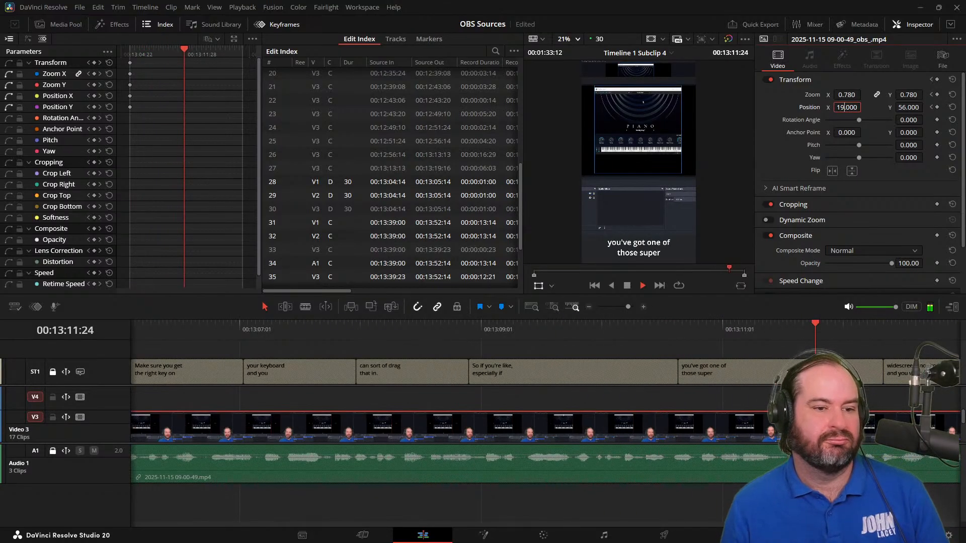
click(629, 286)
Split the V3 clip at 00:13:08:28, where the "So if you're like, especially if" subtitle begins.
key(Left)
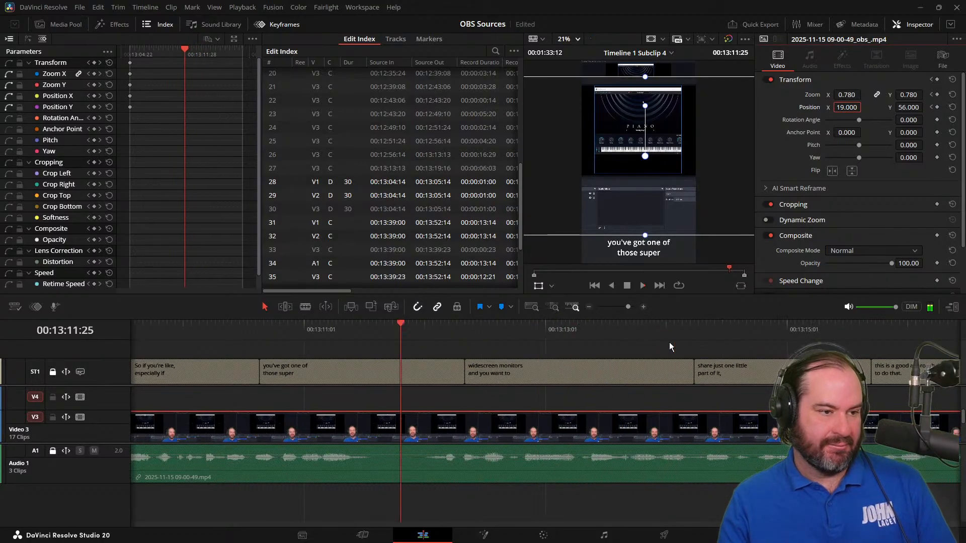
key(Left)
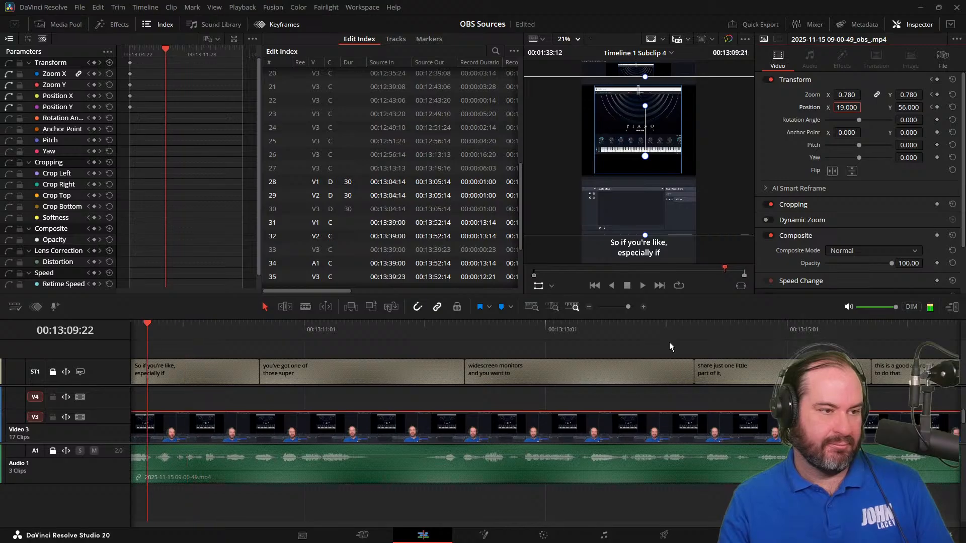
key(Left)
key(Left)
key(Left)
key(Left)
key(Left)
key(Left)
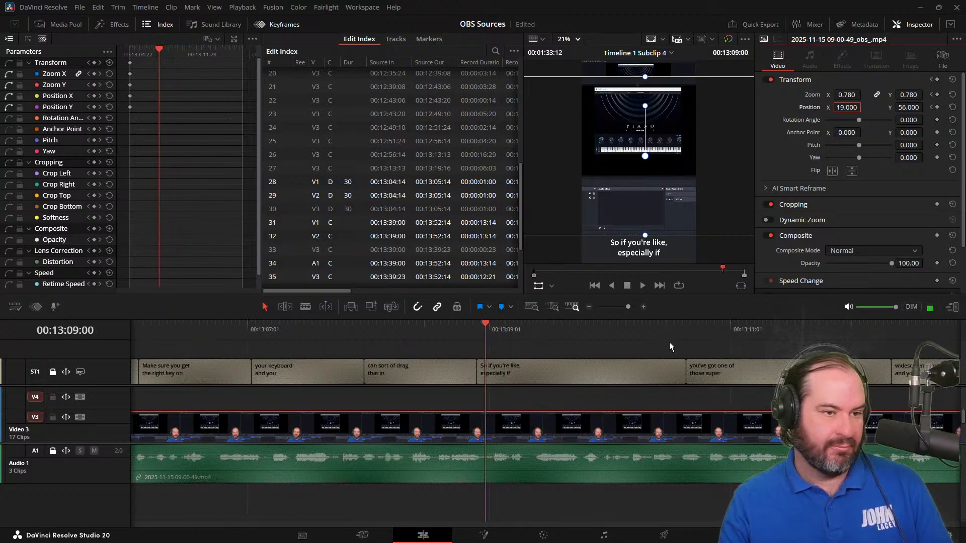
key(Left)
key(Right)
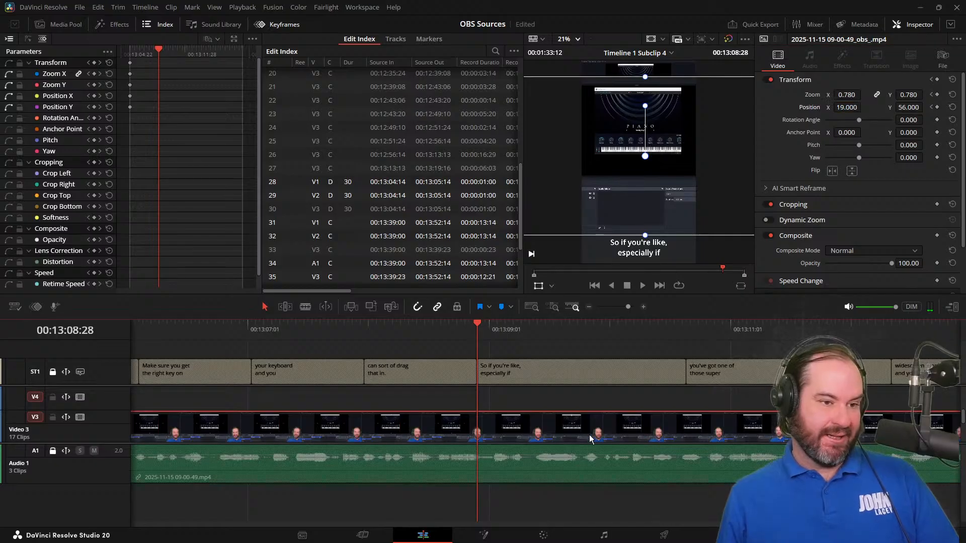
key(ctrl+b)
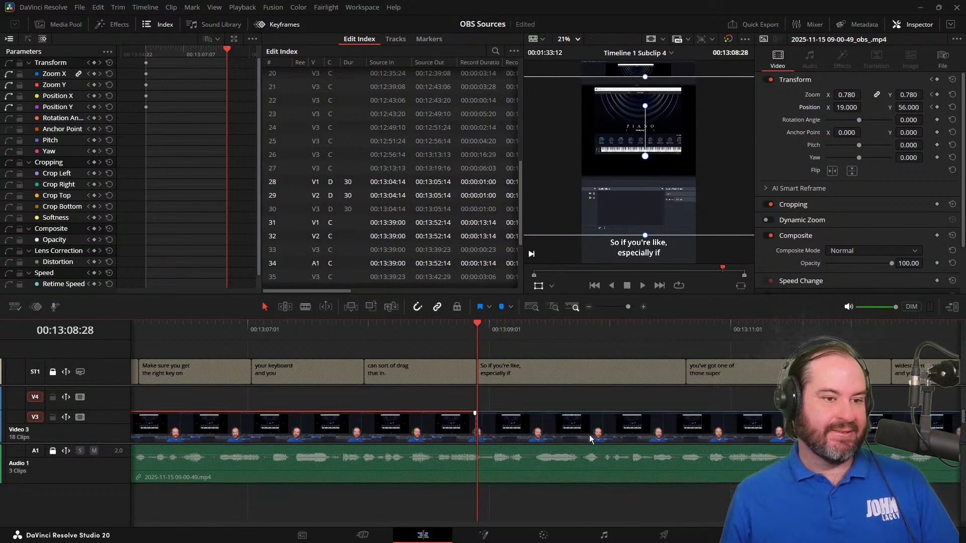
Preview the rest of the short through the end card, and set the opacity of the V3 piece after the 00:13:08:28 cut to 0.
key(space)
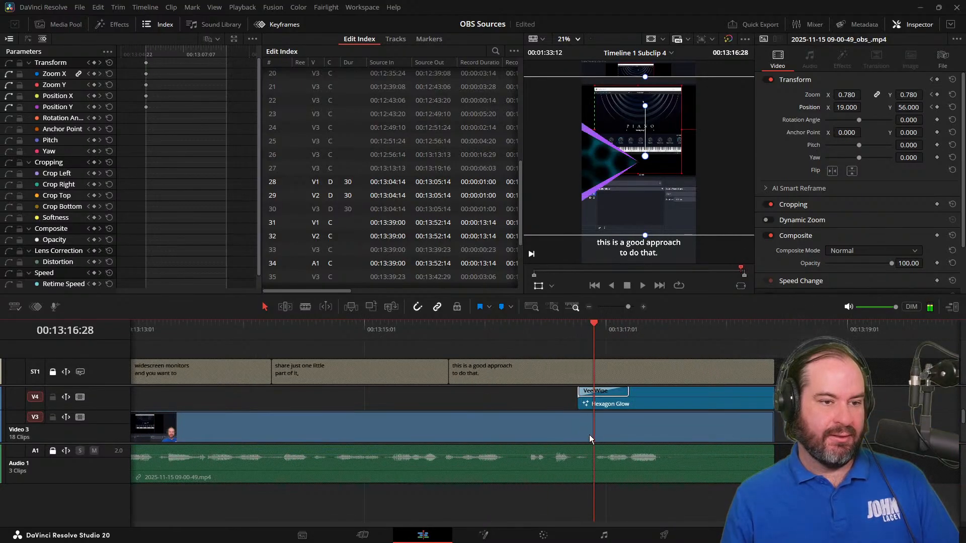
key(j)
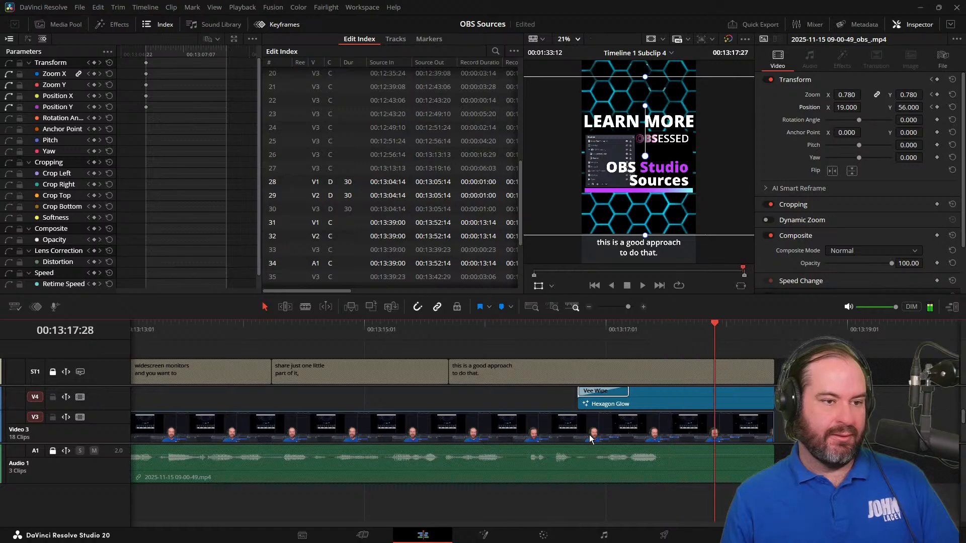
key(k)
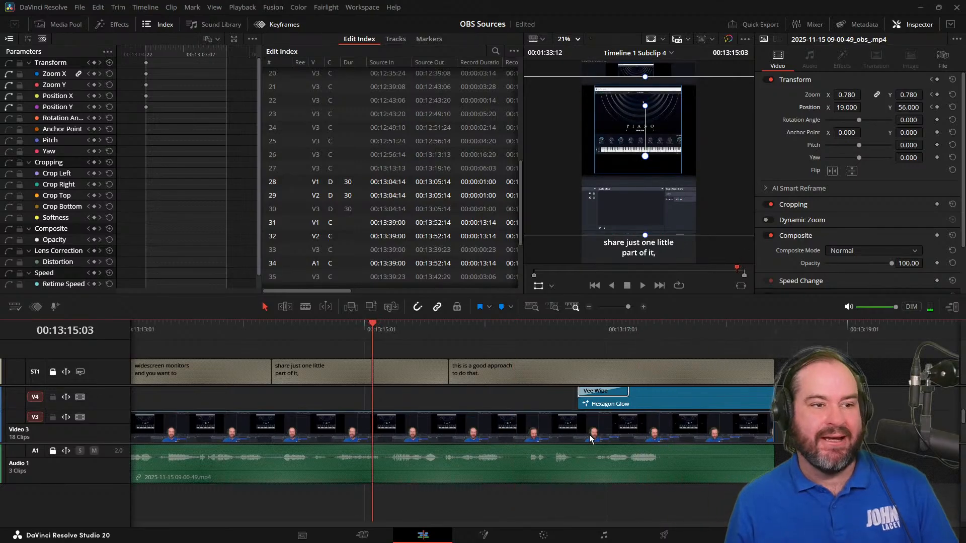
click(564, 443)
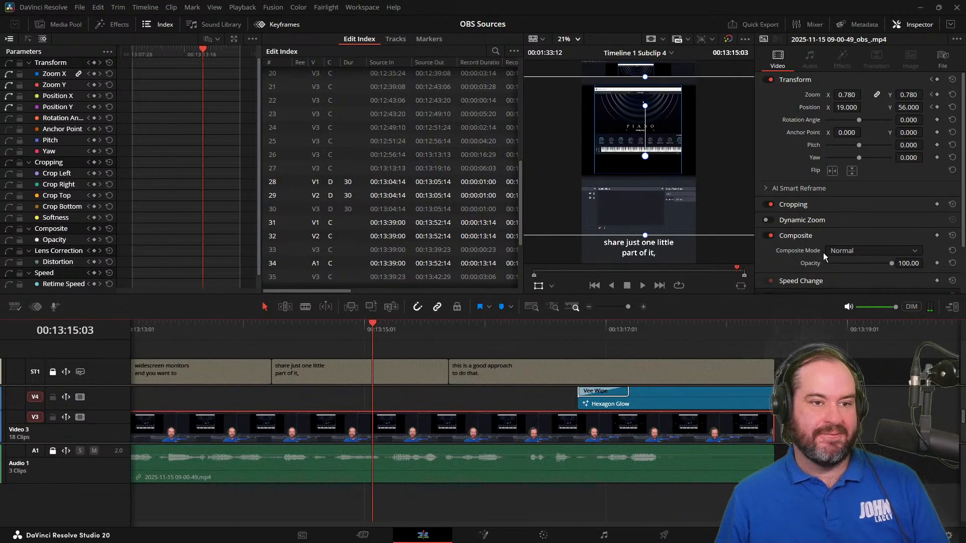
drag(887, 263, 799, 255)
Play back the short from 00:13:03:17 through the Blur Dissolve to the end card.
key(j)
key(j)
key(j)
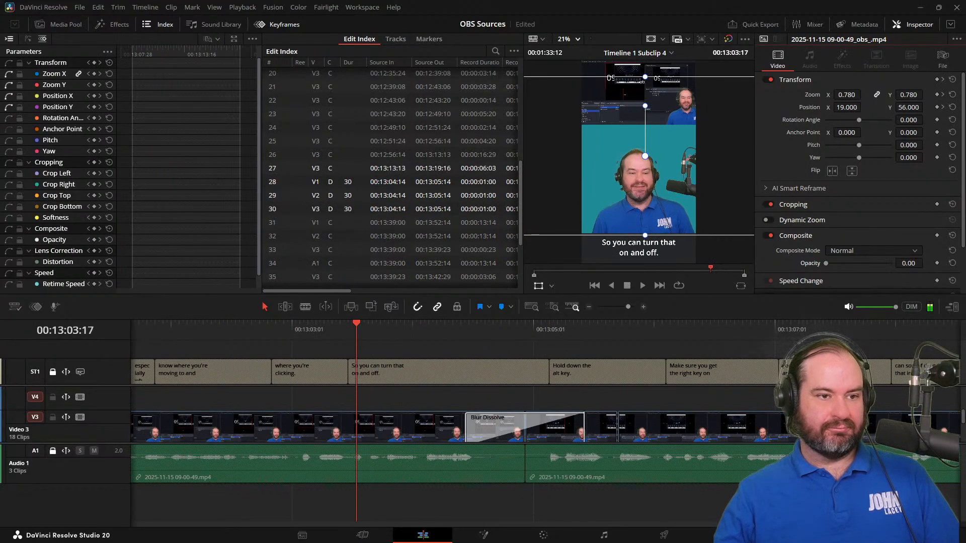
key(Right)
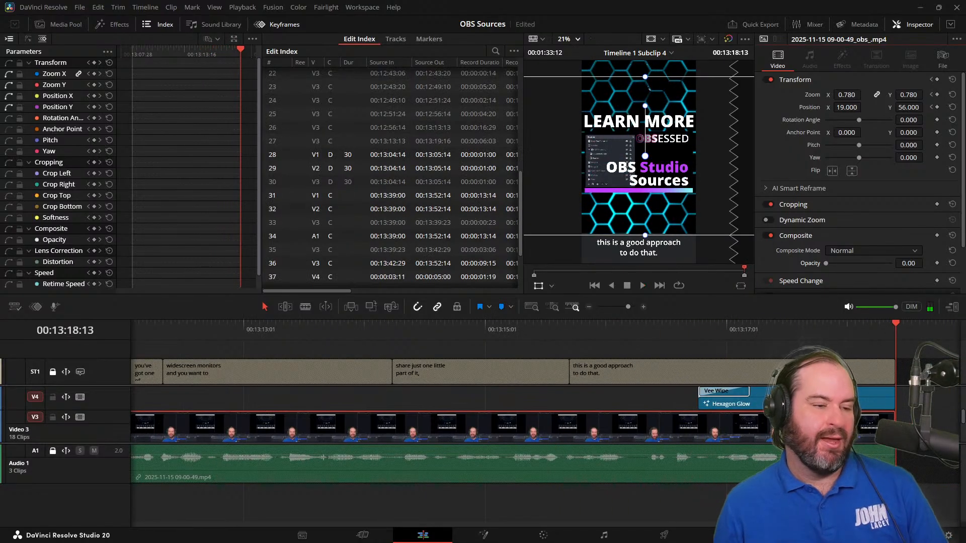
Split the V3 clip at 00:13:10:06, partway through the "So if you're like, especially if" subtitle.
click(386, 330)
key(Left)
key(Left)
key(Left)
key(Left)
key(Left)
key(Left)
key(Left)
key(Left)
key(Left)
key(Left)
key(Left)
key(Left)
key(Left)
key(Left)
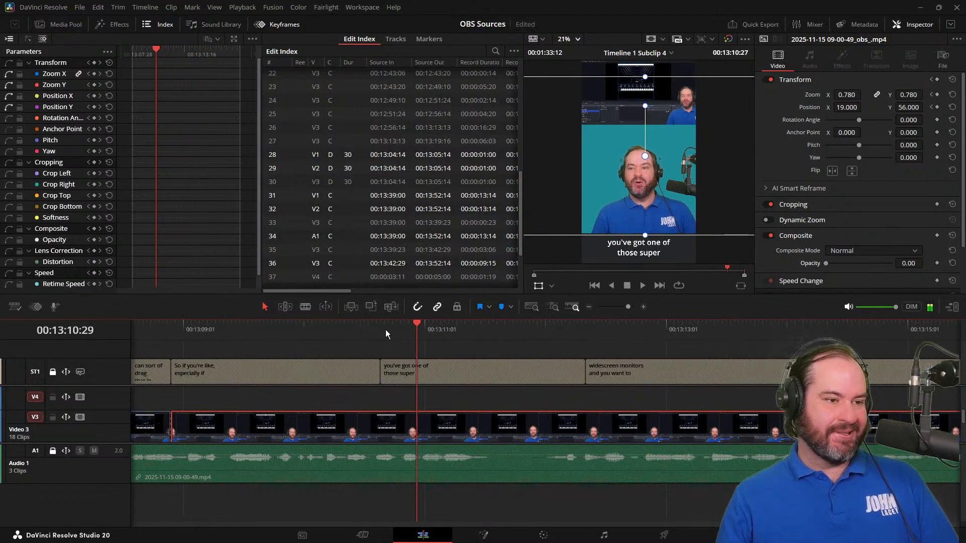
key(Left)
key(Left)
key(Left)
key(Left)
key(Left)
key(Left)
key(Left)
key(Left)
key(Left)
key(Left)
key(Left)
key(Left)
key(Left)
key(Left)
key(Left)
key(Left)
key(Left)
key(Left)
key(Left)
key(Left)
key(Left)
key(Left)
key(Left)
key(Left)
key(Left)
key(Left)
key(Left)
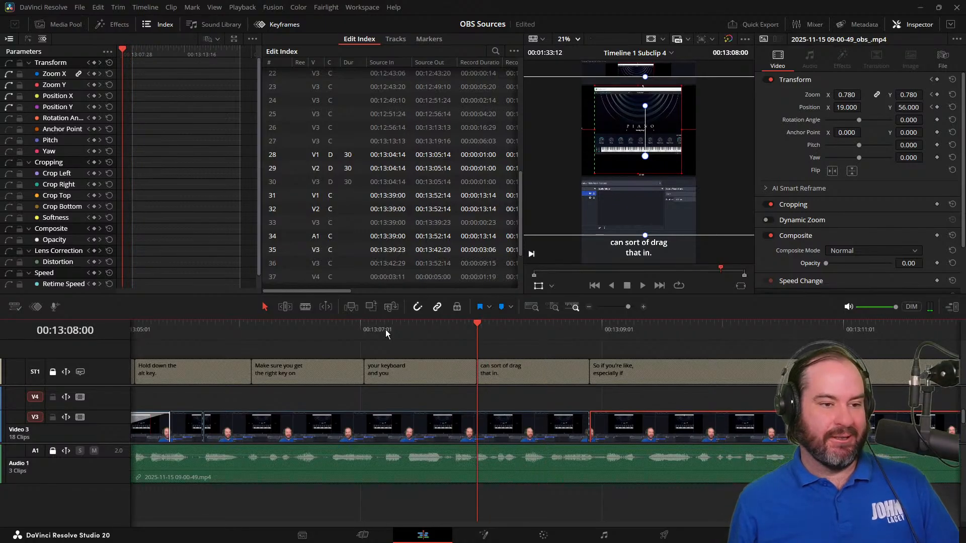
key(space)
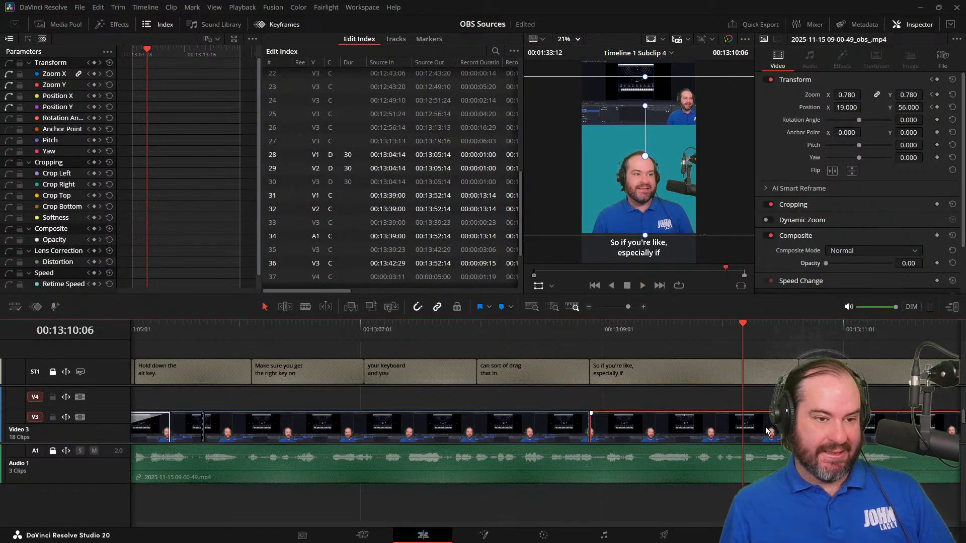
key(ctrl+b)
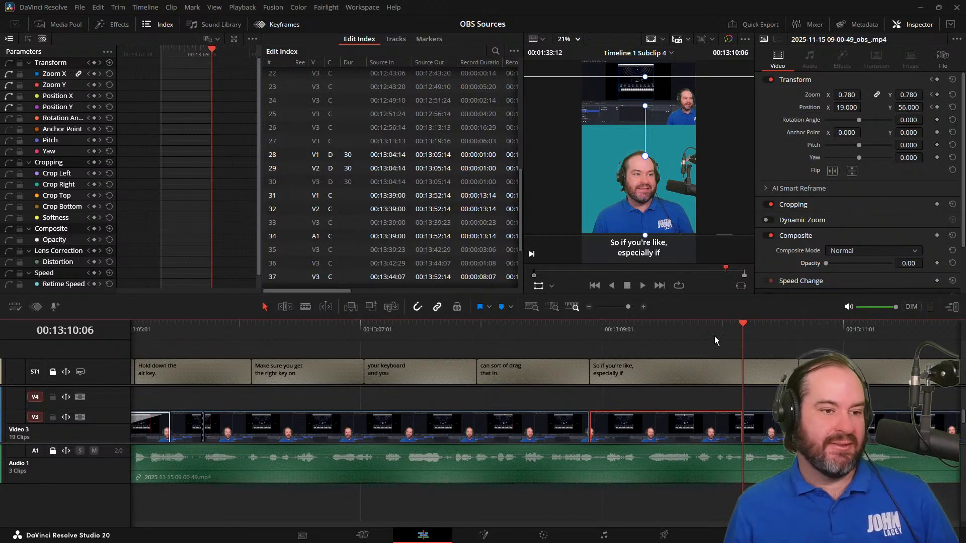
Set the opacity of the V3 piece between 00:13:08:28 and 00:13:10:06 to 100.
drag(672, 327, 591, 328)
key(space)
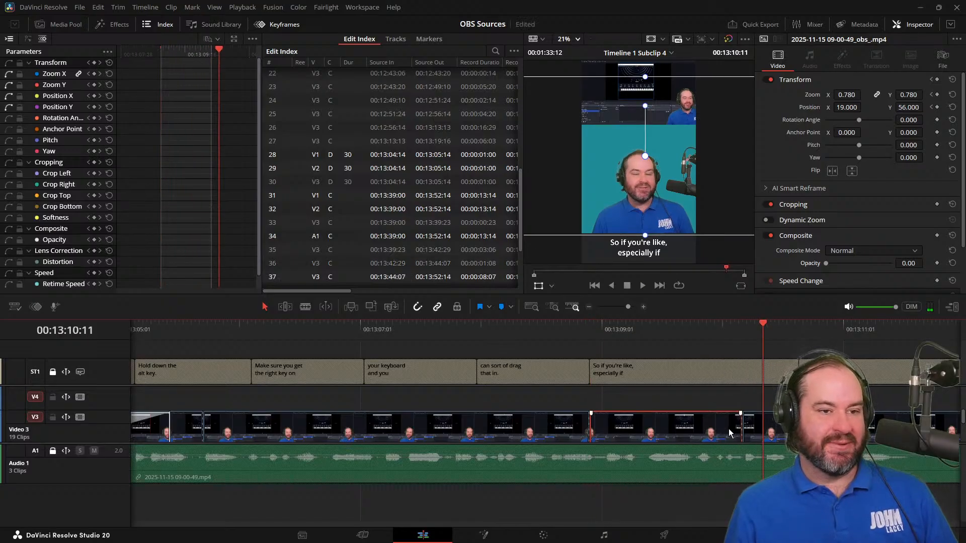
drag(720, 333, 711, 328)
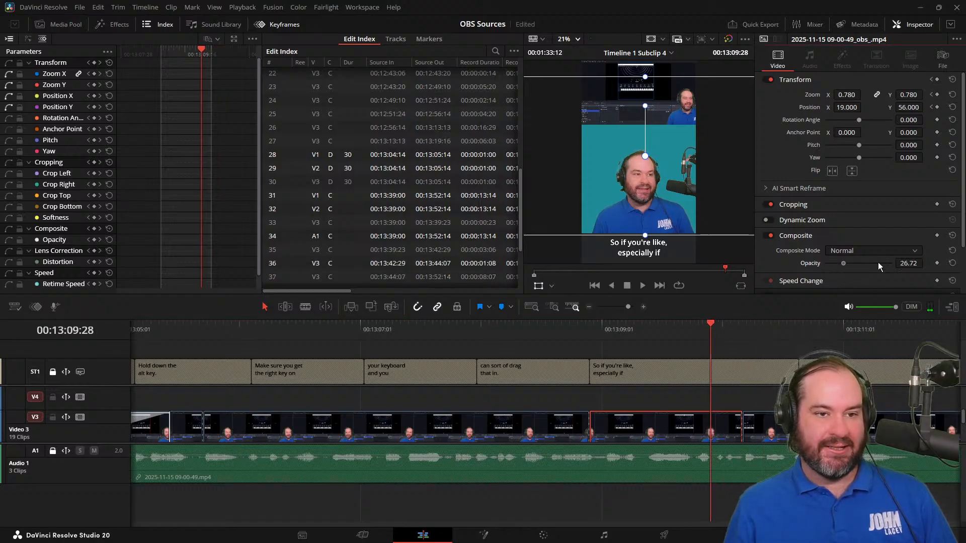
drag(839, 265, 891, 263)
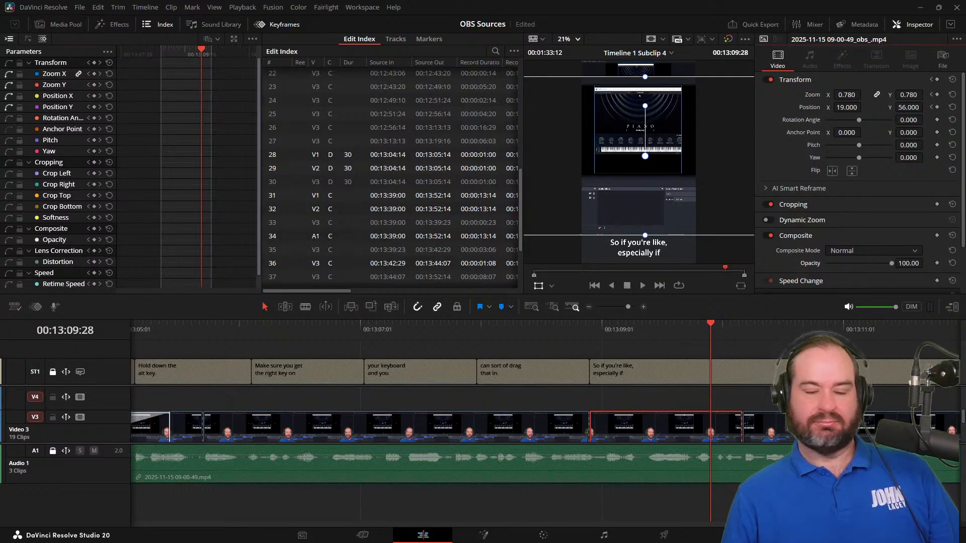
Play back from about 00:13:07:01 through the new V3 cut to the end card at 00:13:18:13.
key(j)
key(j)
key(j)
key(j)
key(Left)
key(Left)
key(Left)
key(Left)
key(Left)
key(Left)
key(Left)
key(Left)
key(Left)
key(Left)
key(Left)
key(Left)
key(Left)
key(Left)
key(Left)
key(Left)
key(Left)
key(Left)
key(Left)
key(Left)
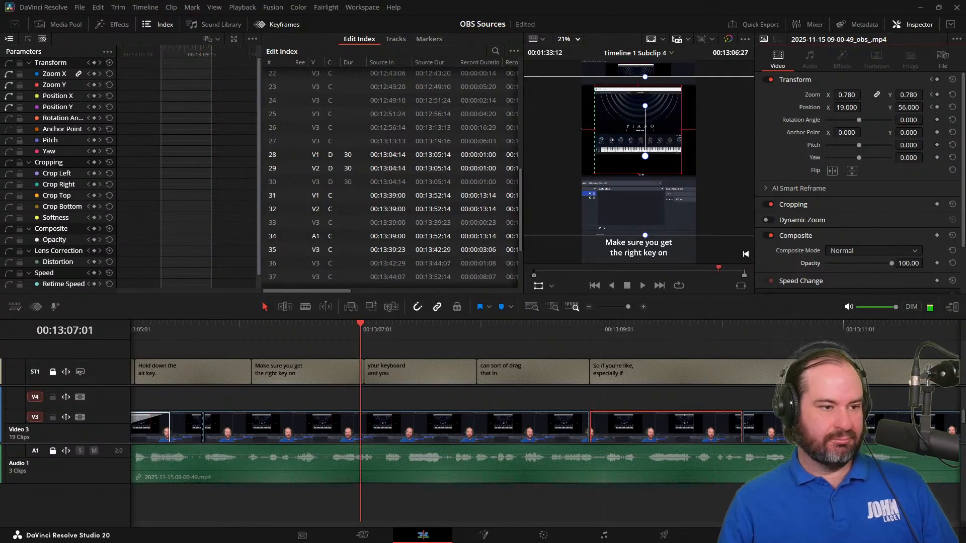
key(space)
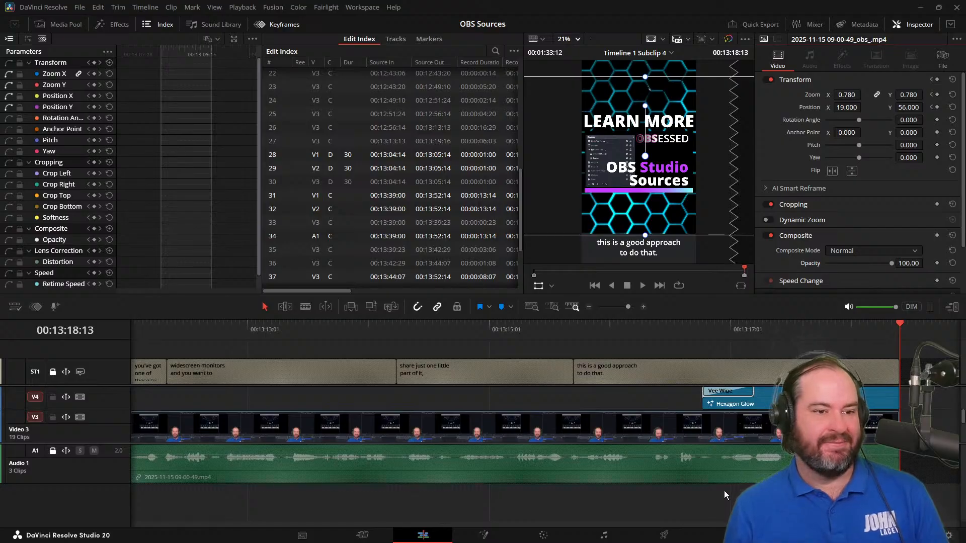
Go back through the edit points to the timeline start, and view the opening title at 00:11:46:29.
drag(723, 322, 656, 341)
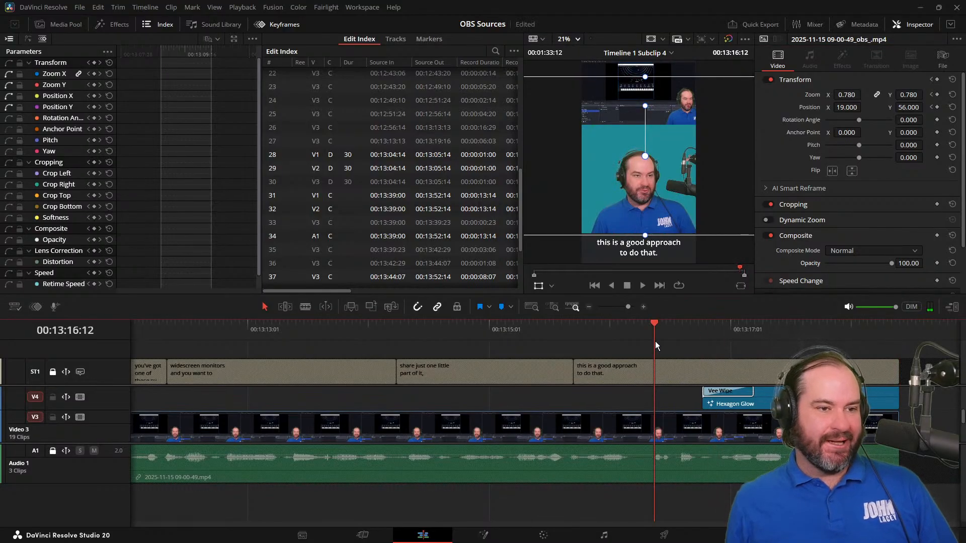
click(594, 286)
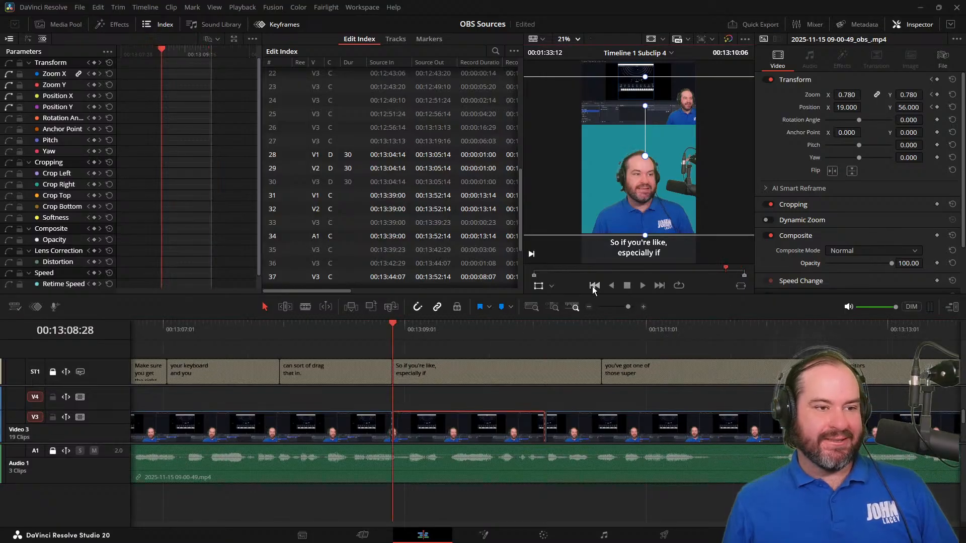
click(594, 286)
click(594, 285)
click(593, 285)
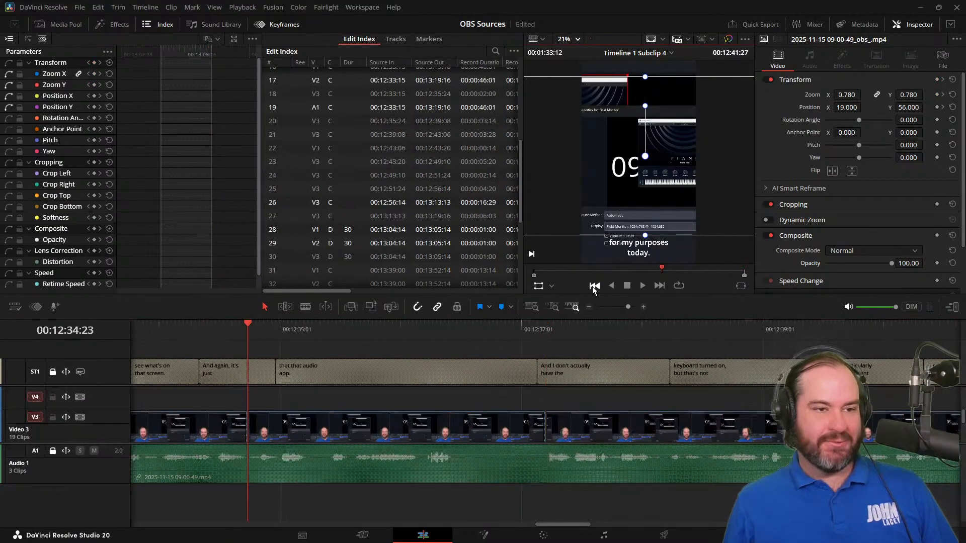
click(594, 285)
click(594, 286)
click(594, 285)
click(594, 285)
click(594, 285)
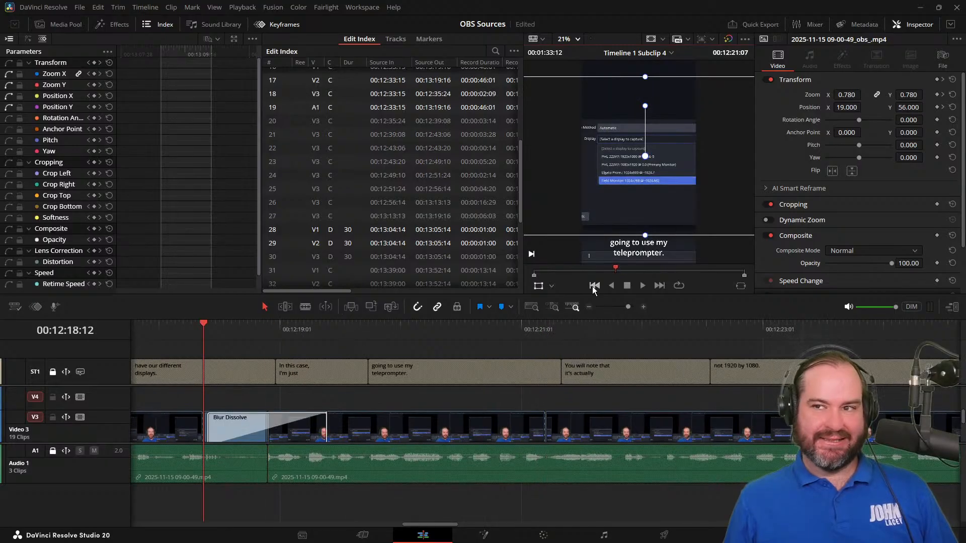
click(593, 285)
click(594, 286)
click(594, 286)
click(593, 285)
click(594, 285)
click(594, 285)
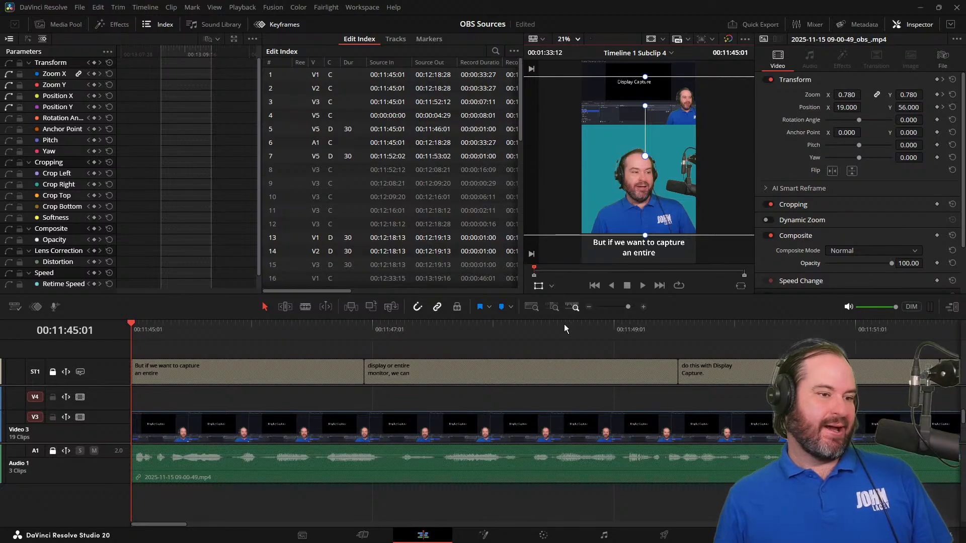
click(366, 325)
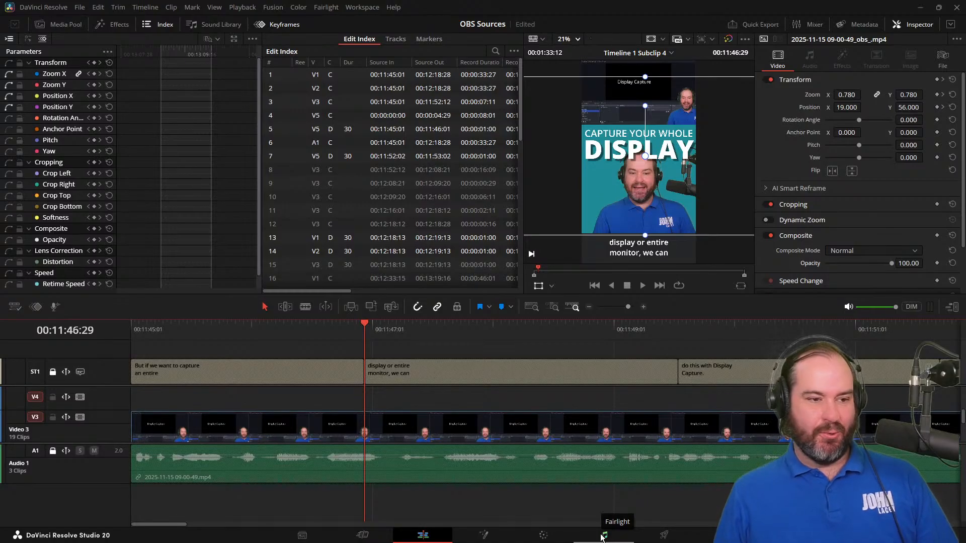
Look over the Audio 1 clips on the Fairlight page, and switch to the Cut page.
click(545, 454)
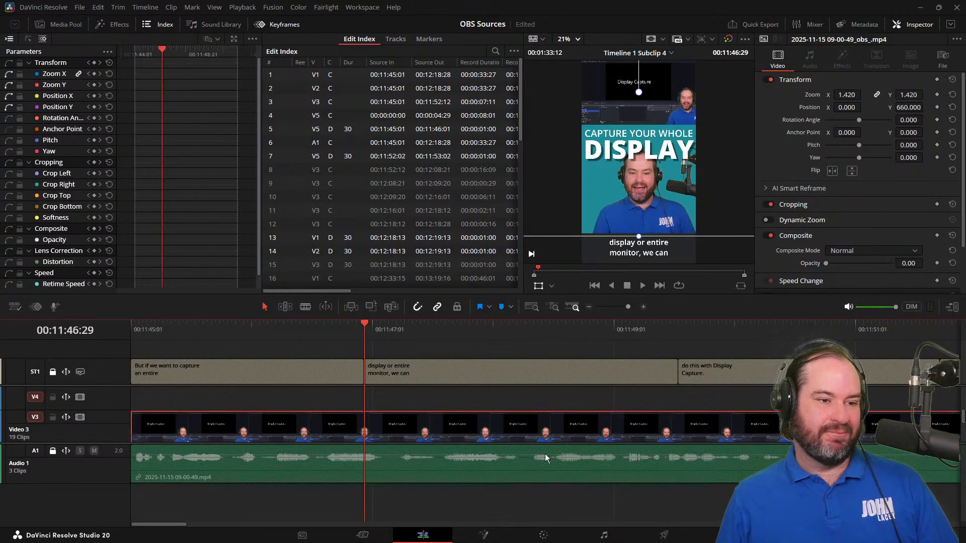
click(603, 536)
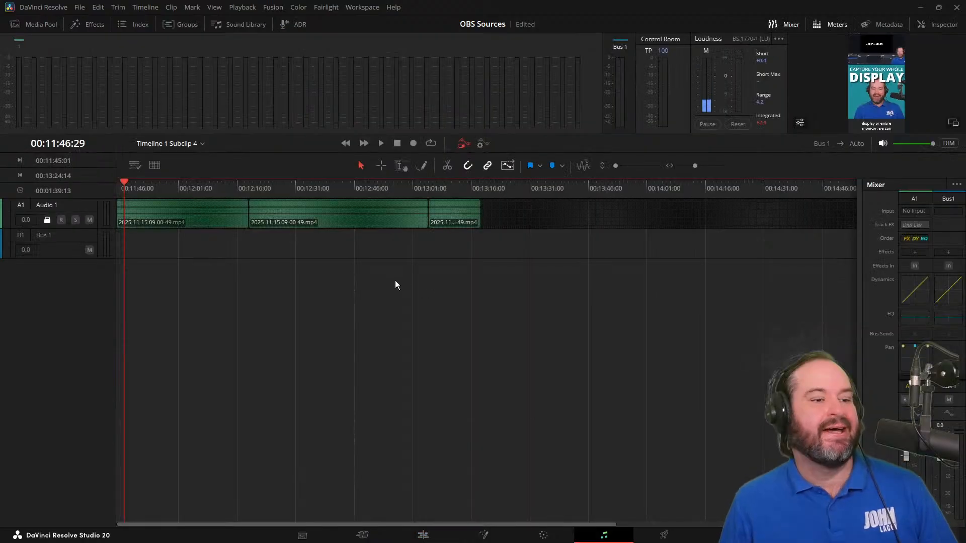
click(380, 538)
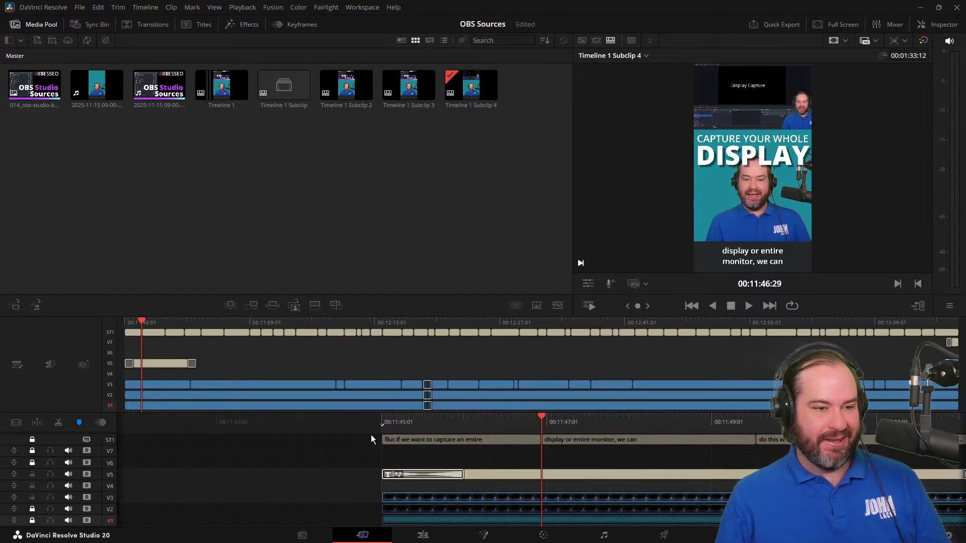
Play the whole short from its start at 00:11:45:01 through to the end card.
key(Home)
key(space)
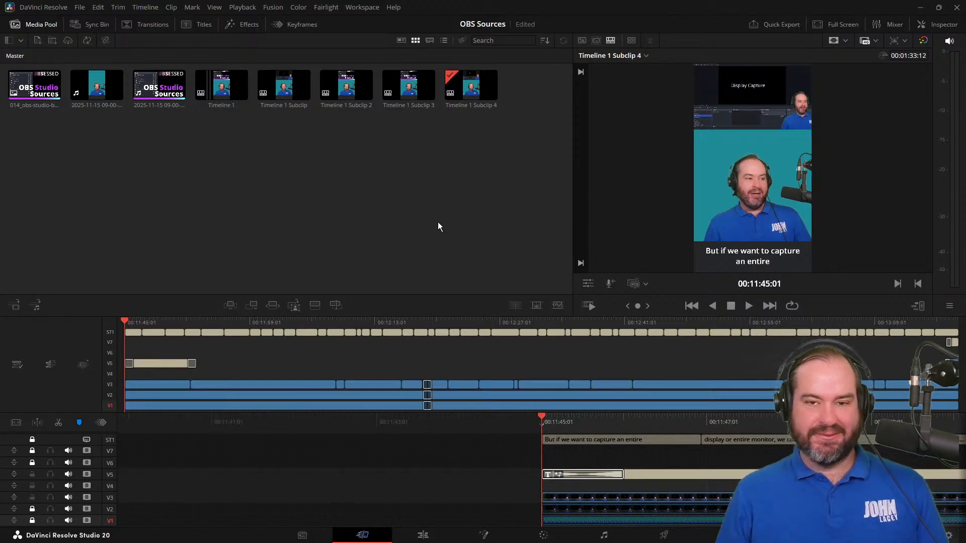
key(space)
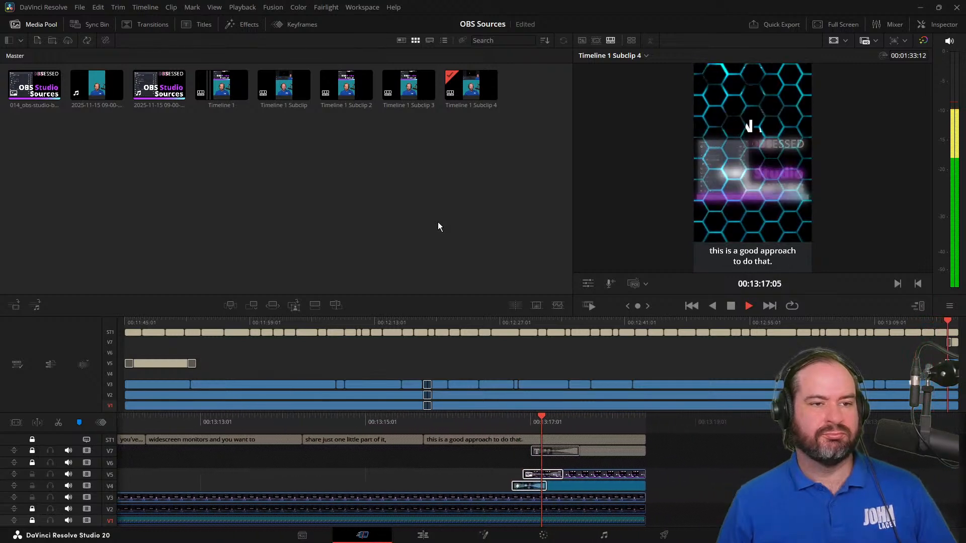
key(space)
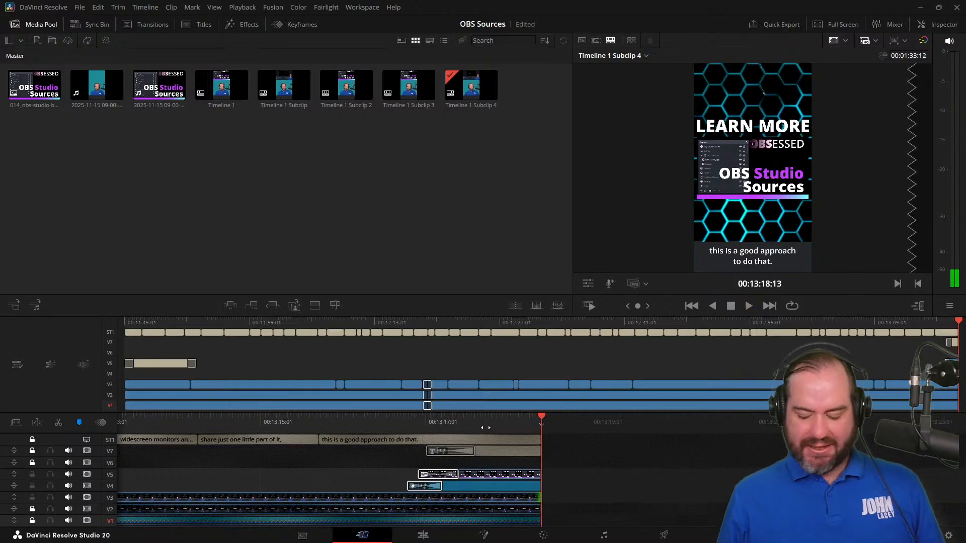
Scrub back from the end card to about 00:12:41 to review the layout changes in the short.
scroll(486, 427, up, 12)
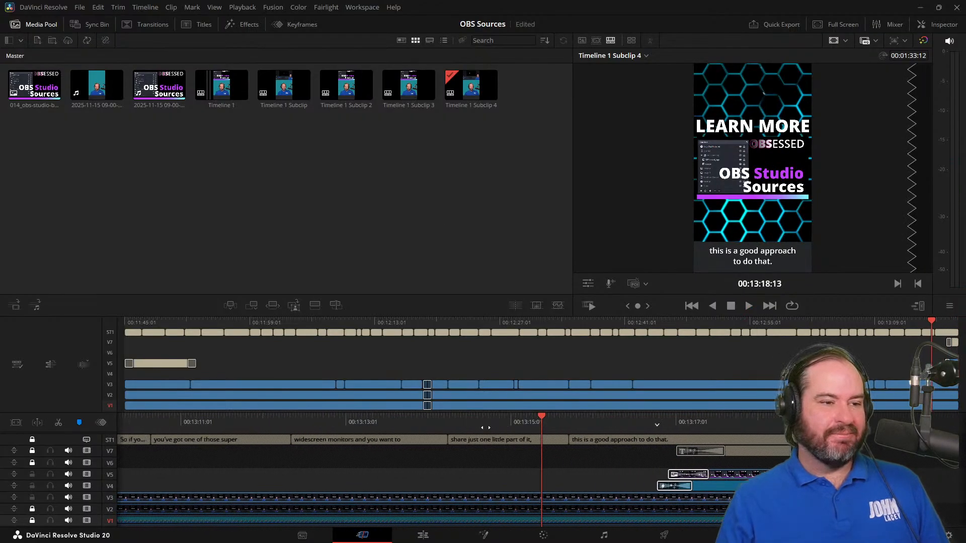
scroll(486, 428, up, 12)
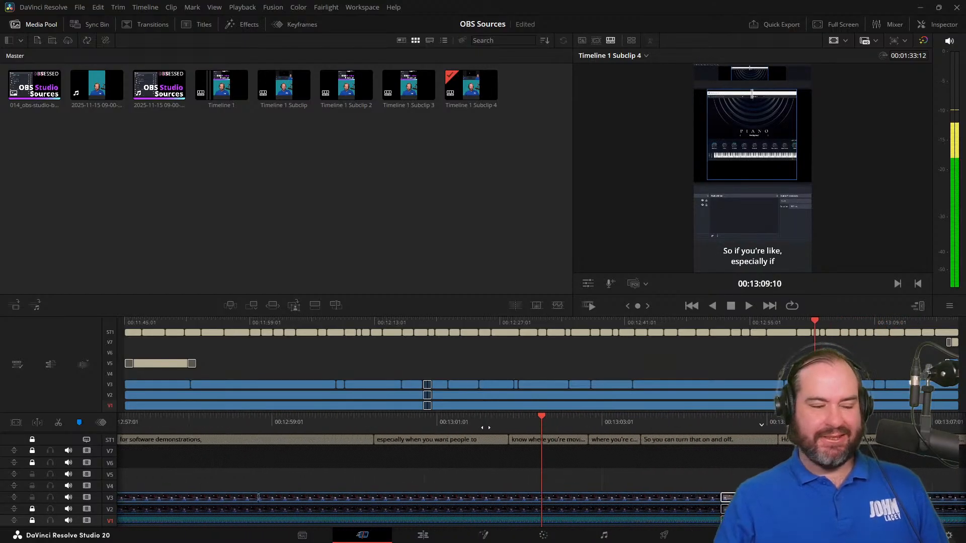
scroll(486, 427, up, 15)
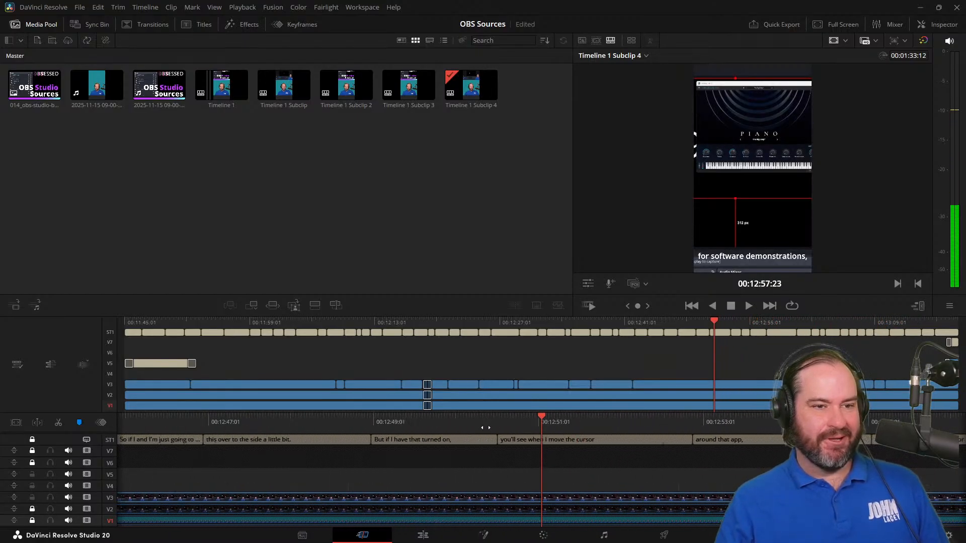
scroll(485, 428, up, 8)
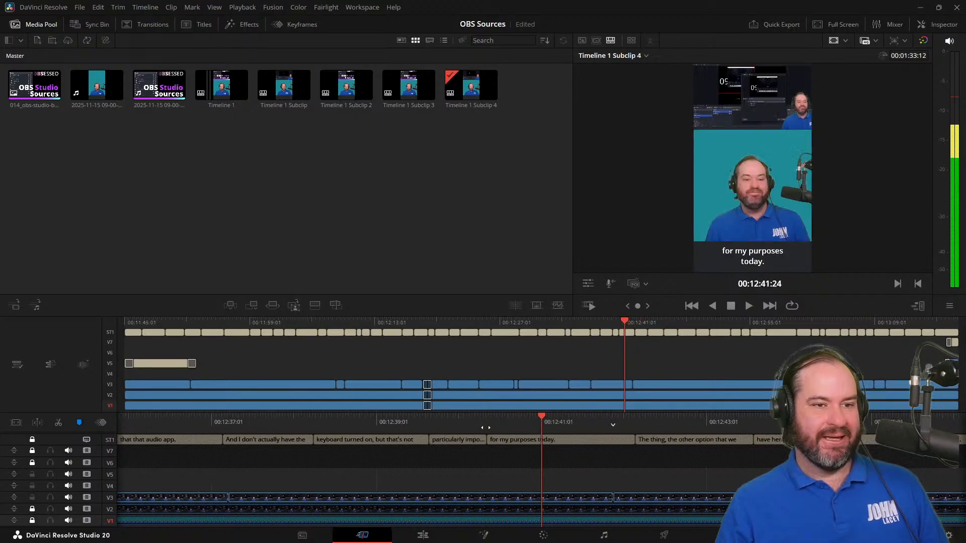